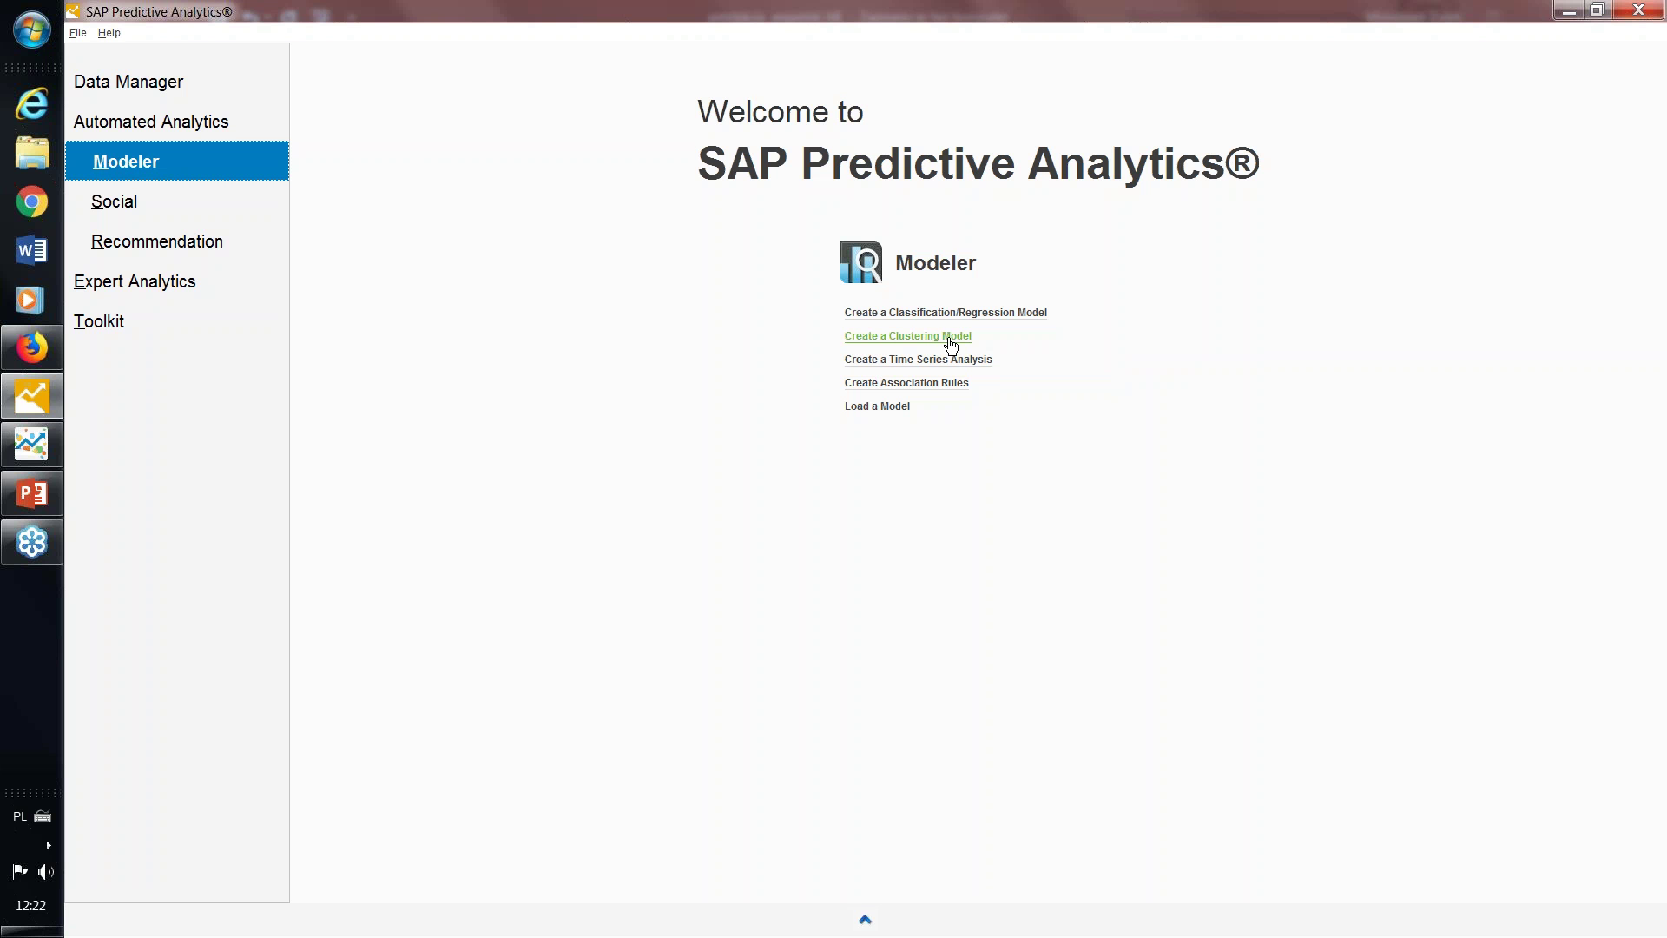
Start a clustering model on the text file Census_Model_Build.csv and load its variable description from Desc.txt
click(950, 345)
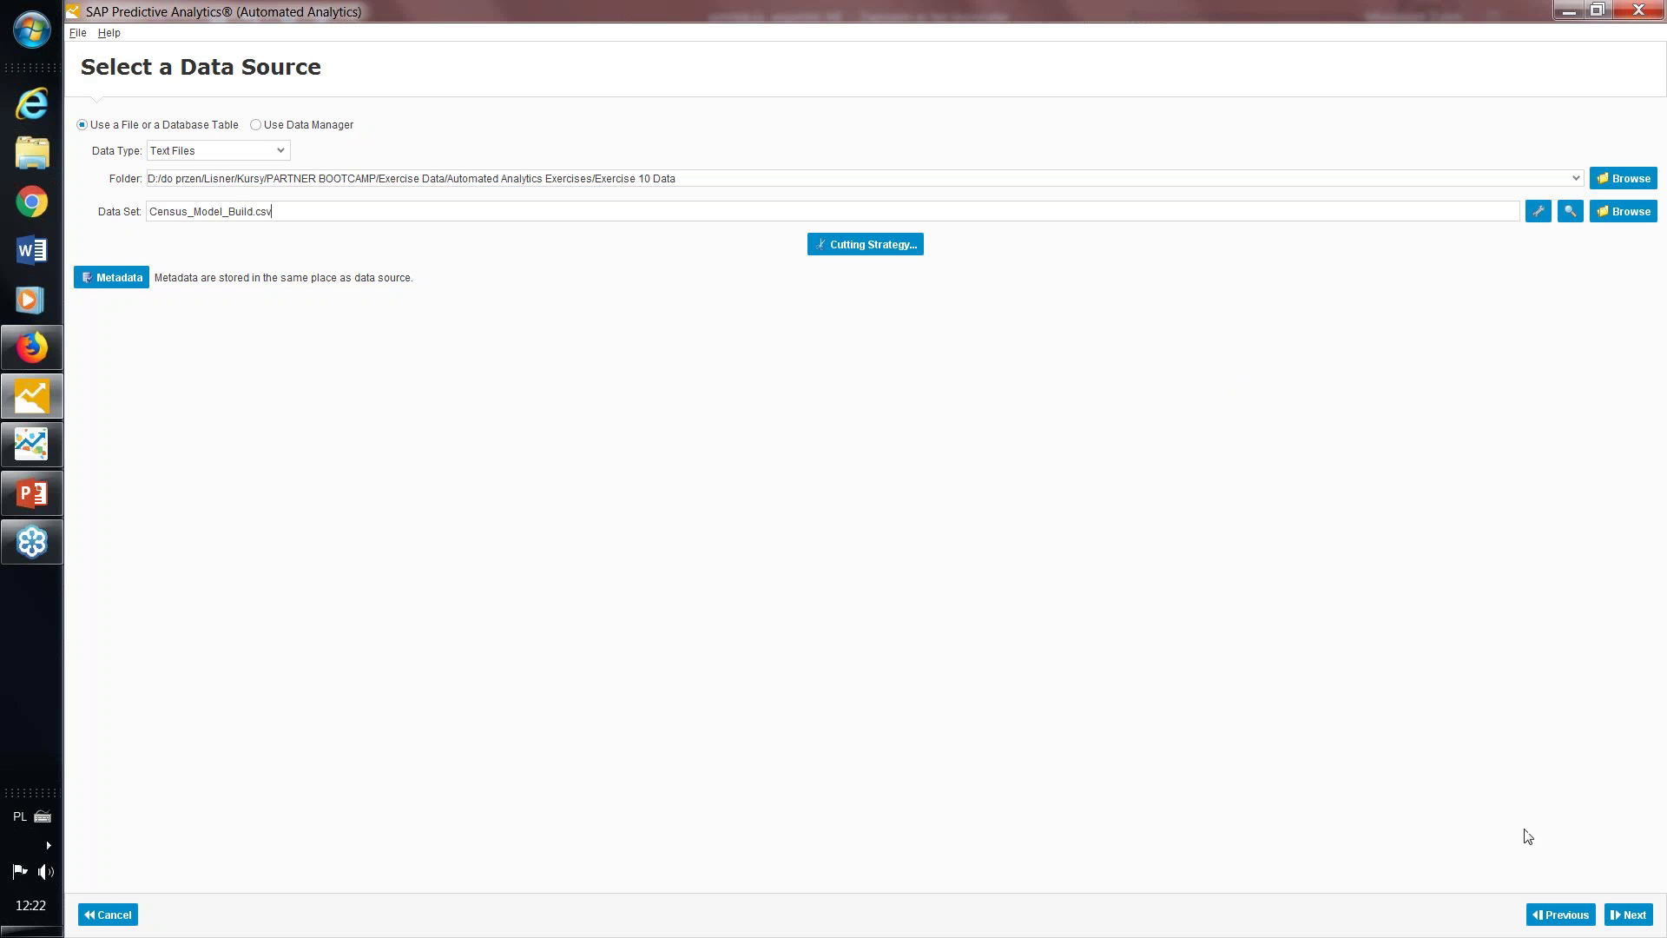
click(1628, 915)
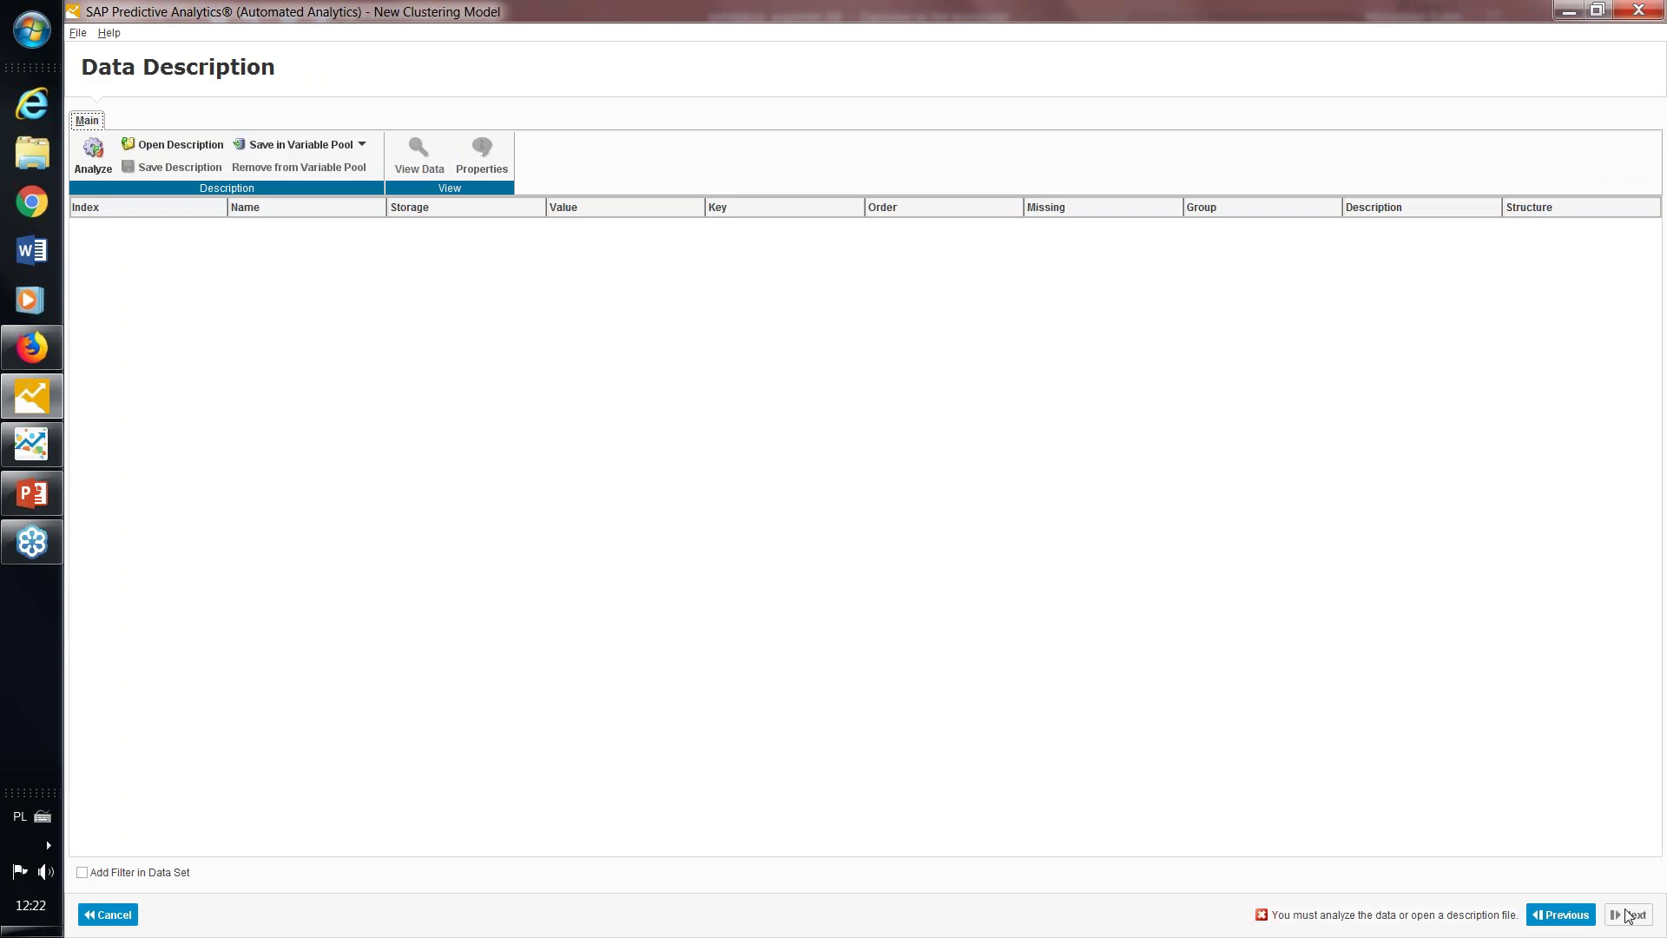
click(160, 147)
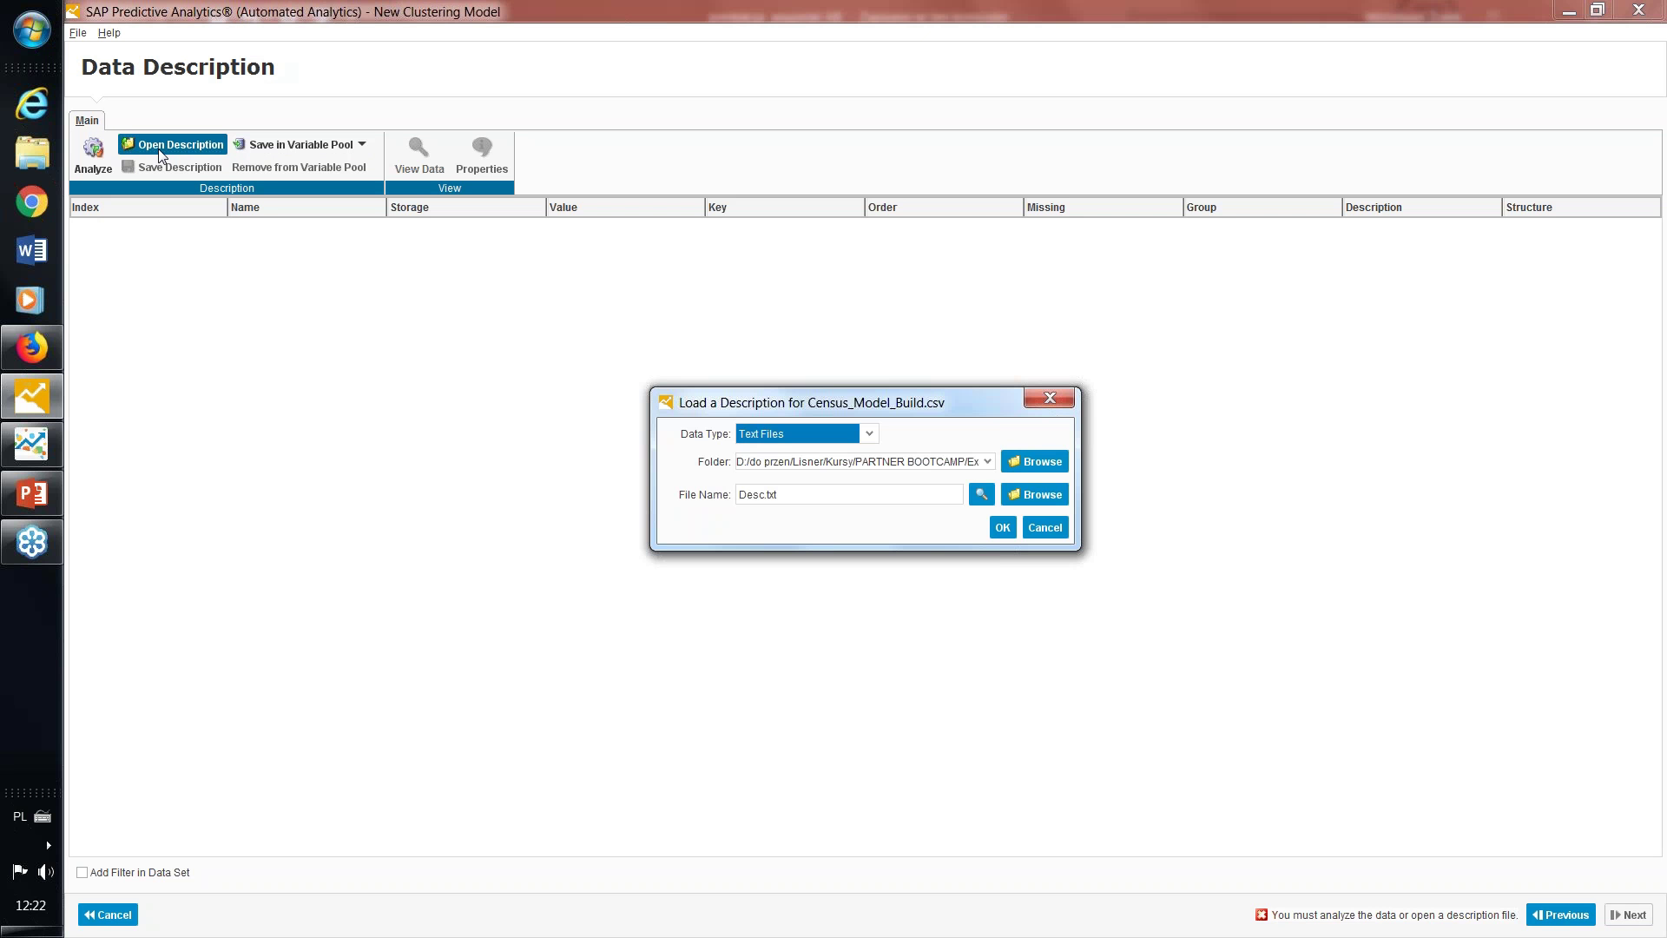
click(998, 533)
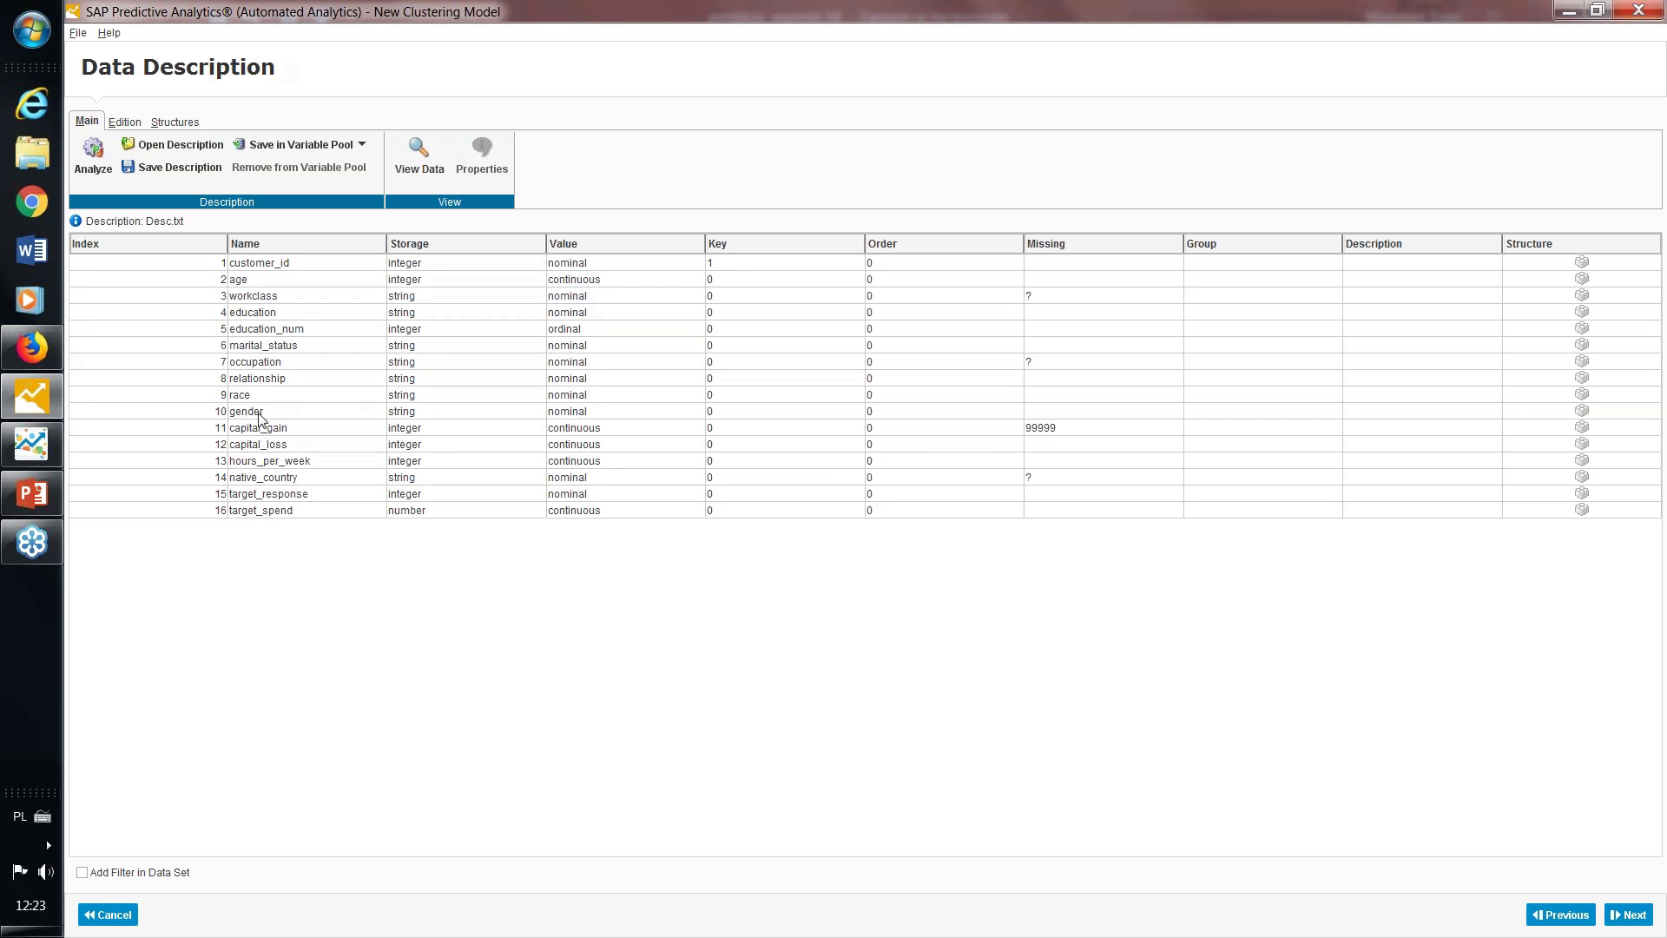
View the sample data of Census_Model_Build.csv through to the target_spend column, then close the data view
click(285, 514)
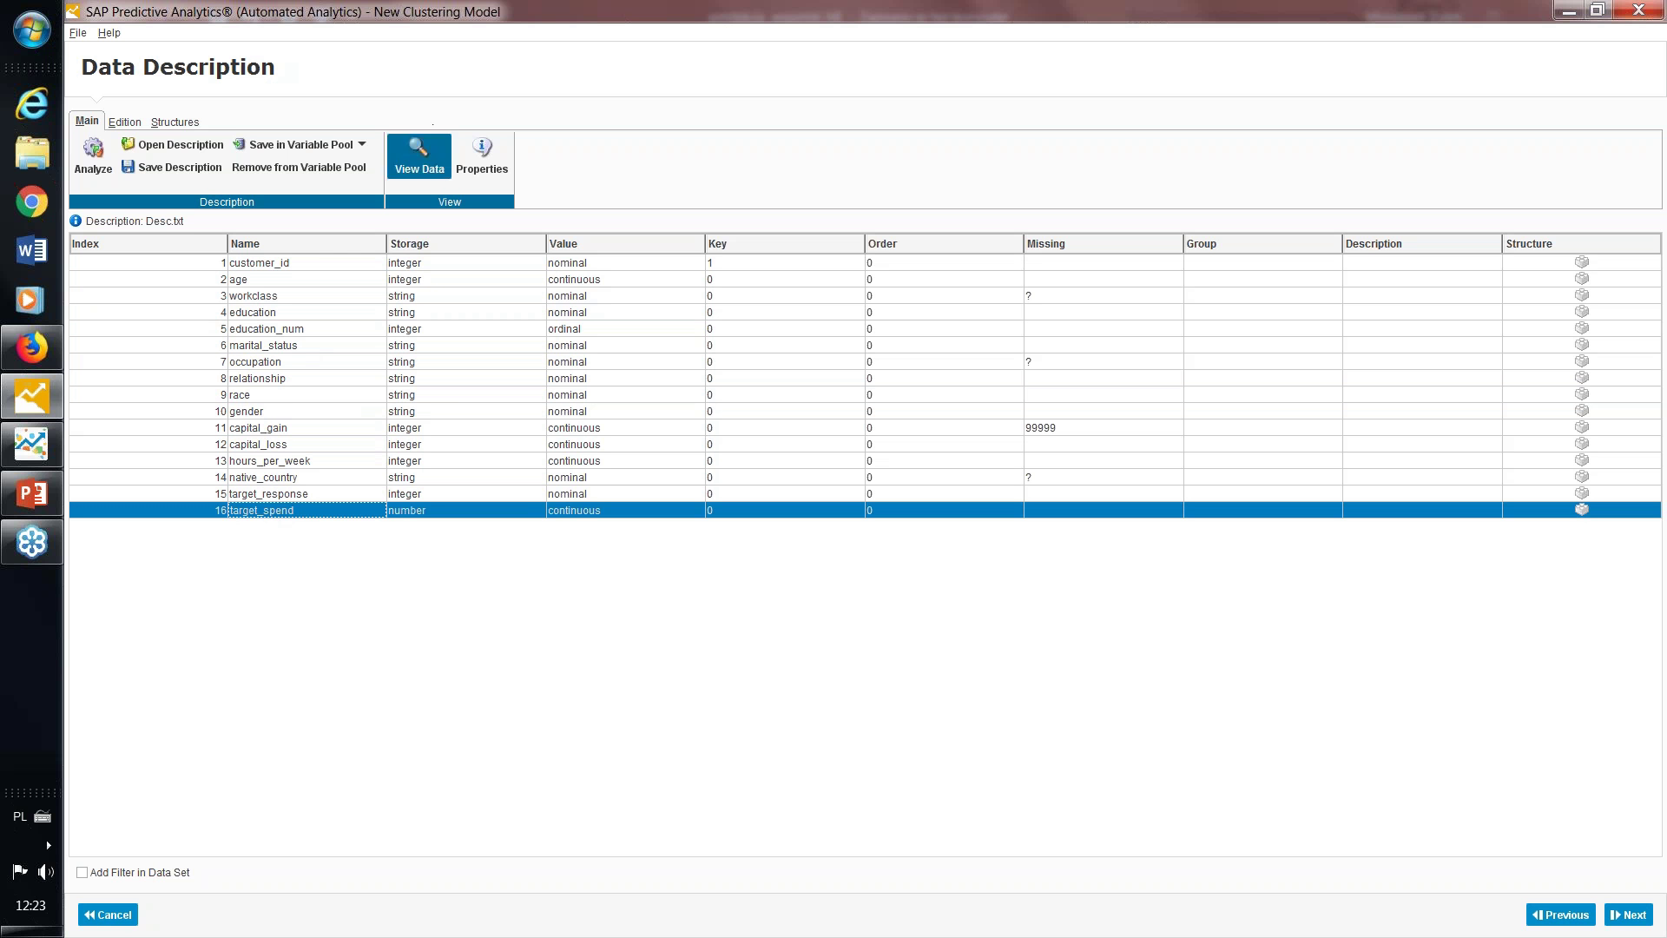
click(418, 156)
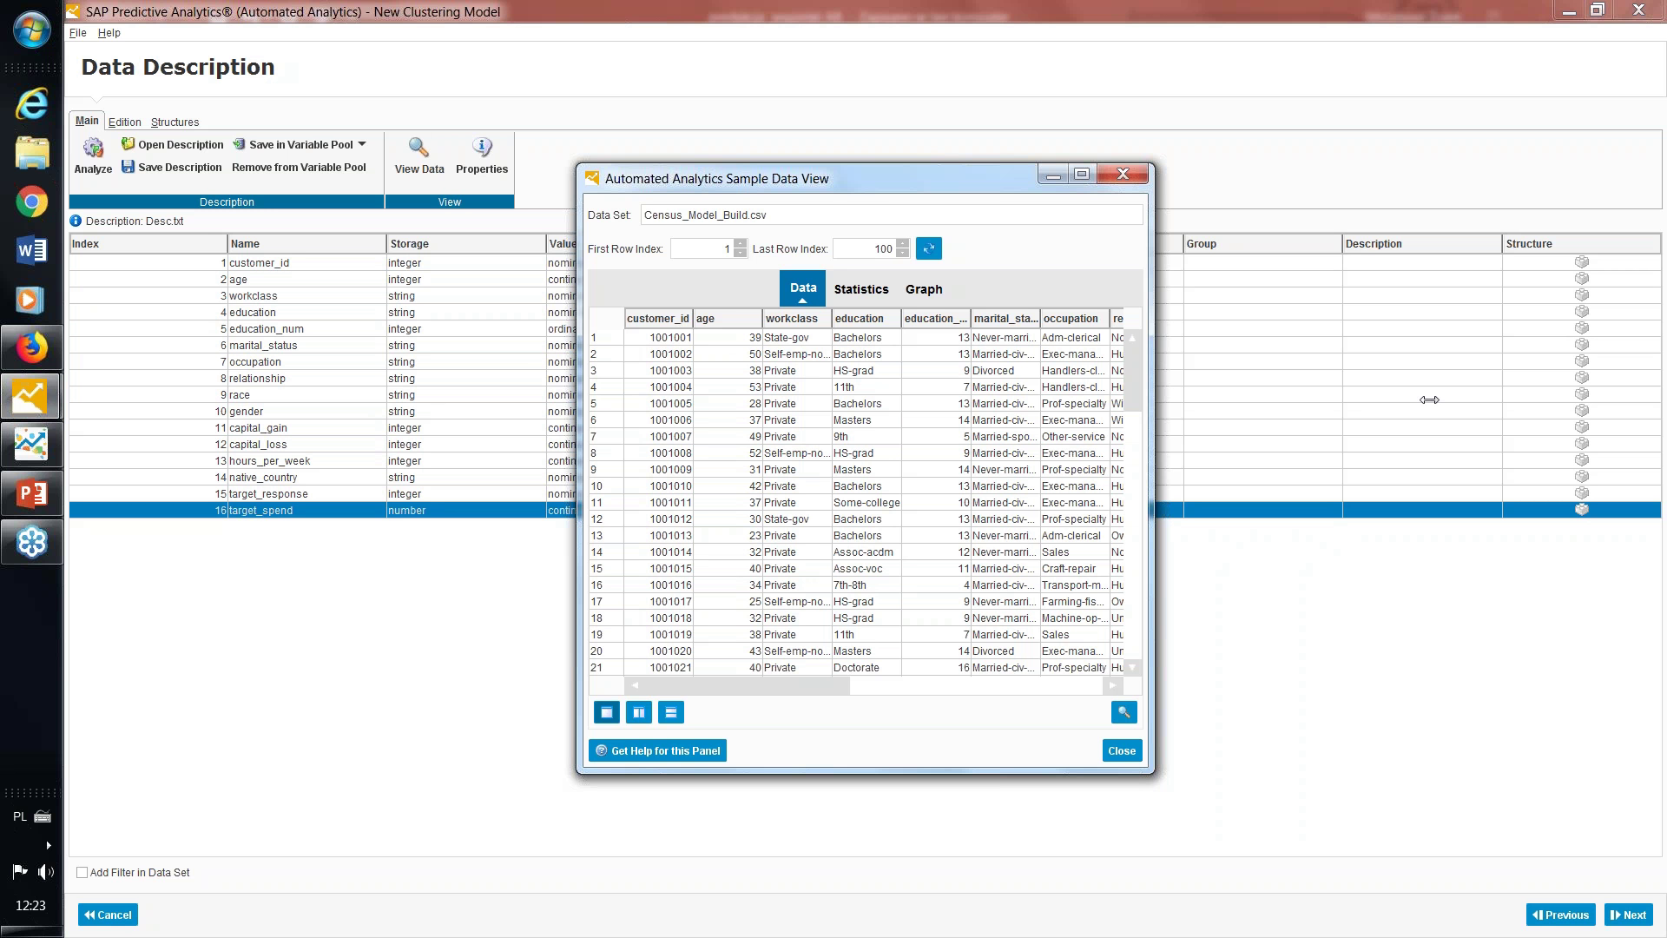
drag(1429, 400, 1596, 400)
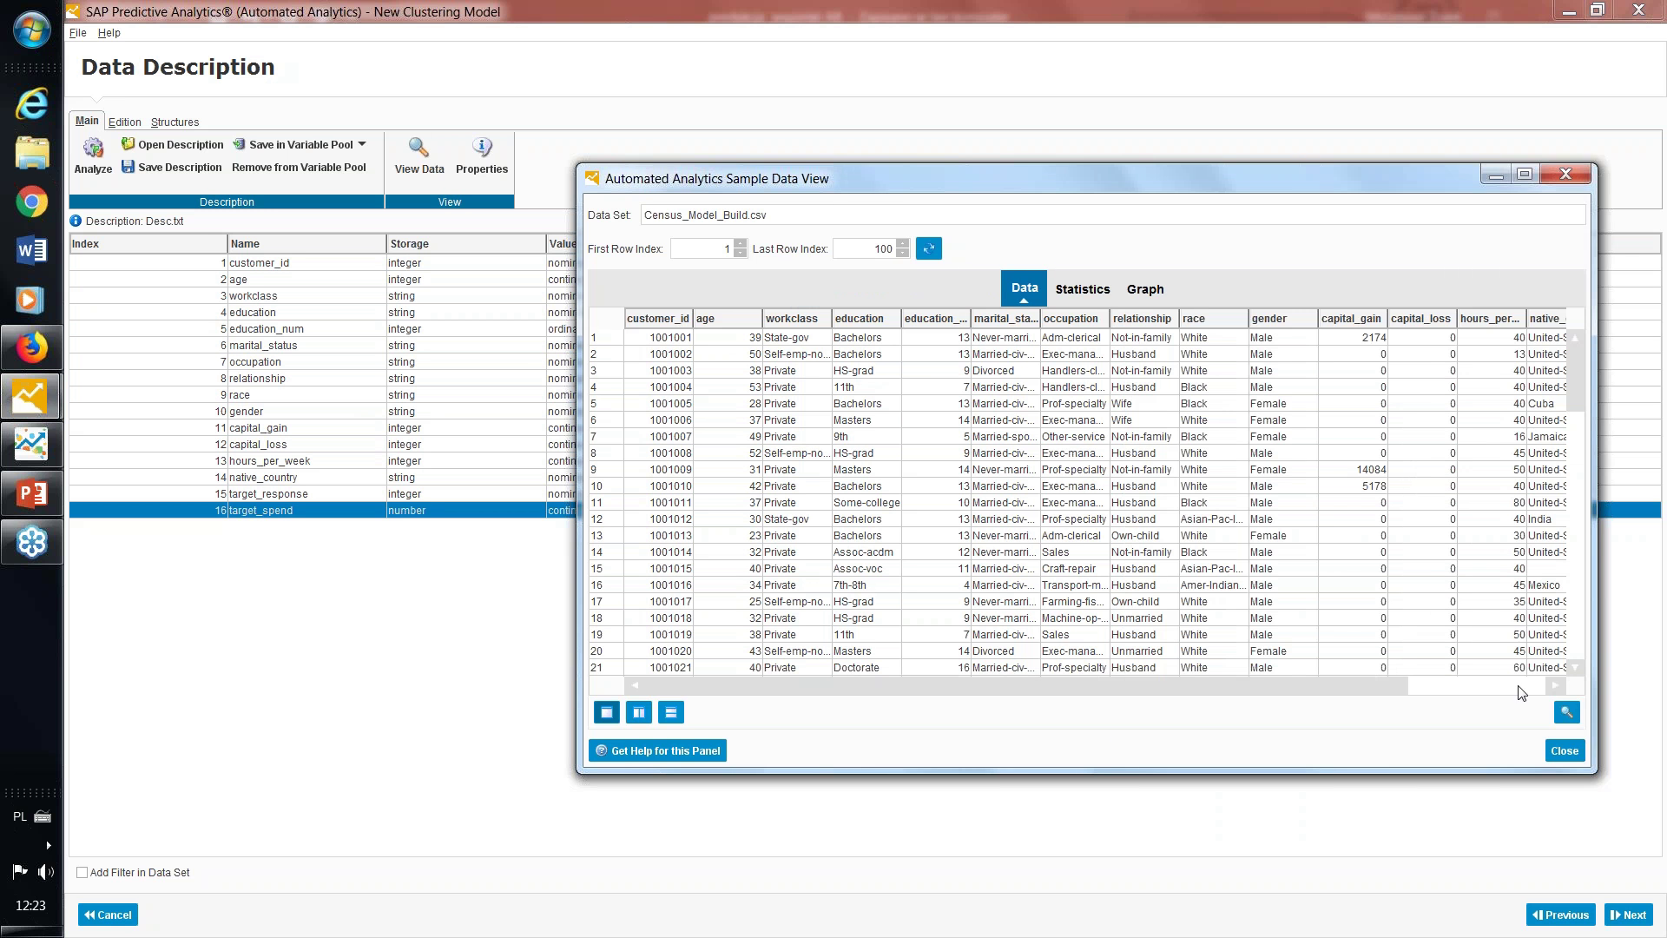
click(1519, 686)
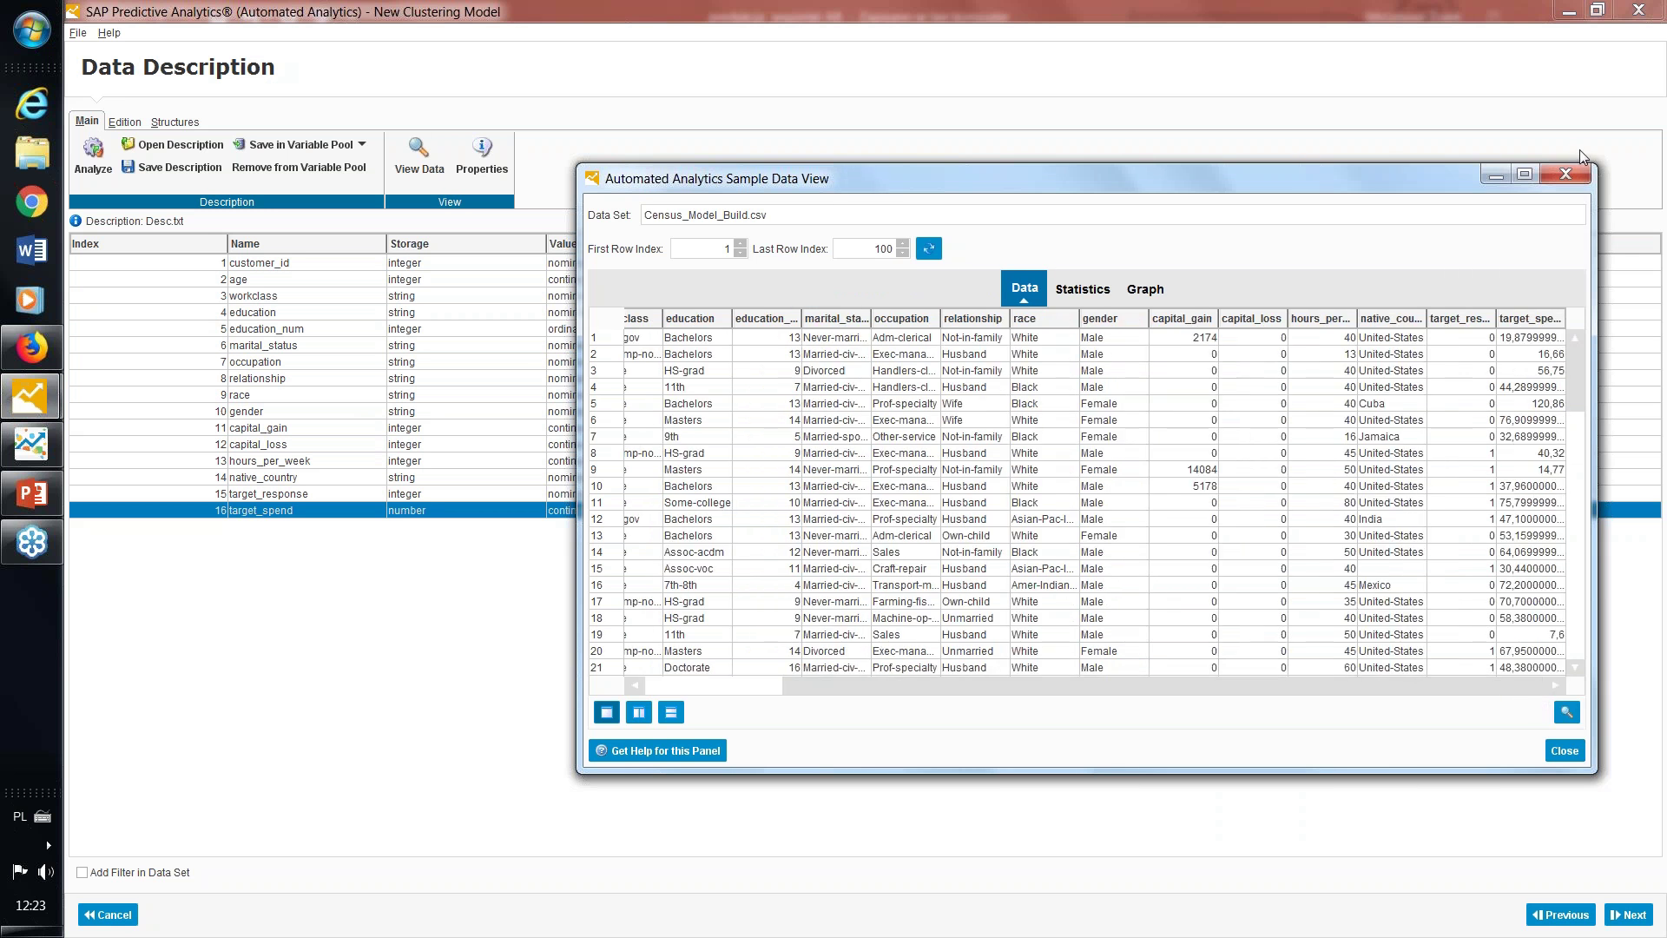
click(1573, 176)
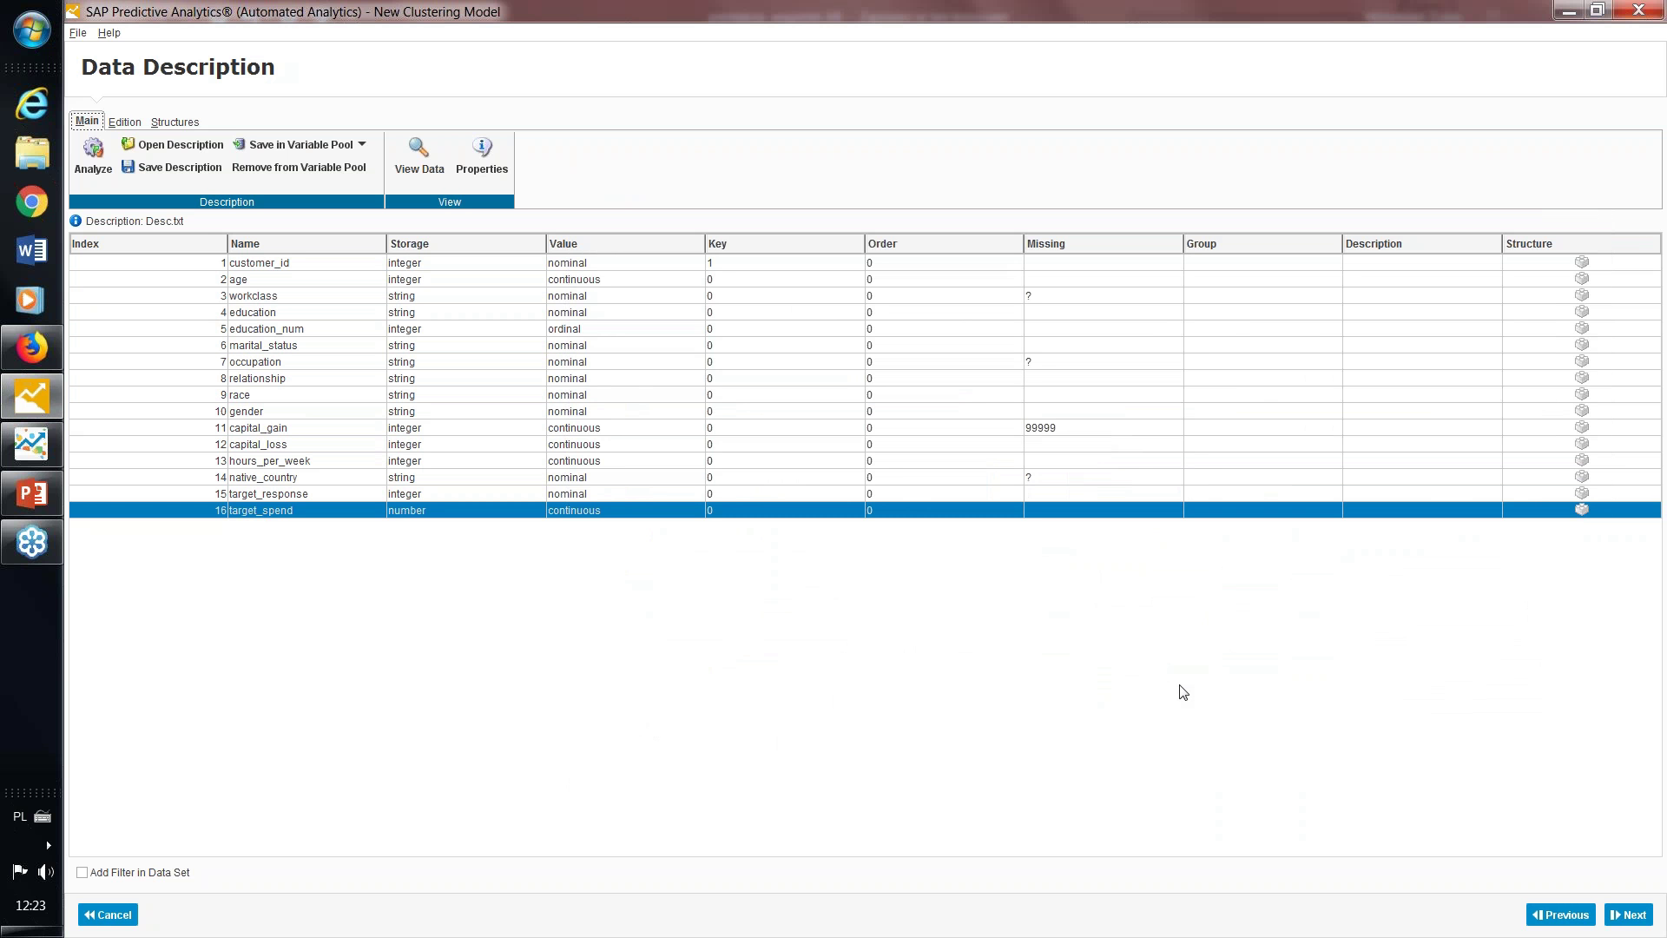
Assign target_spend as the target variable and exclude target_response from the model, then proceed to the modeling parameters summary
click(1629, 915)
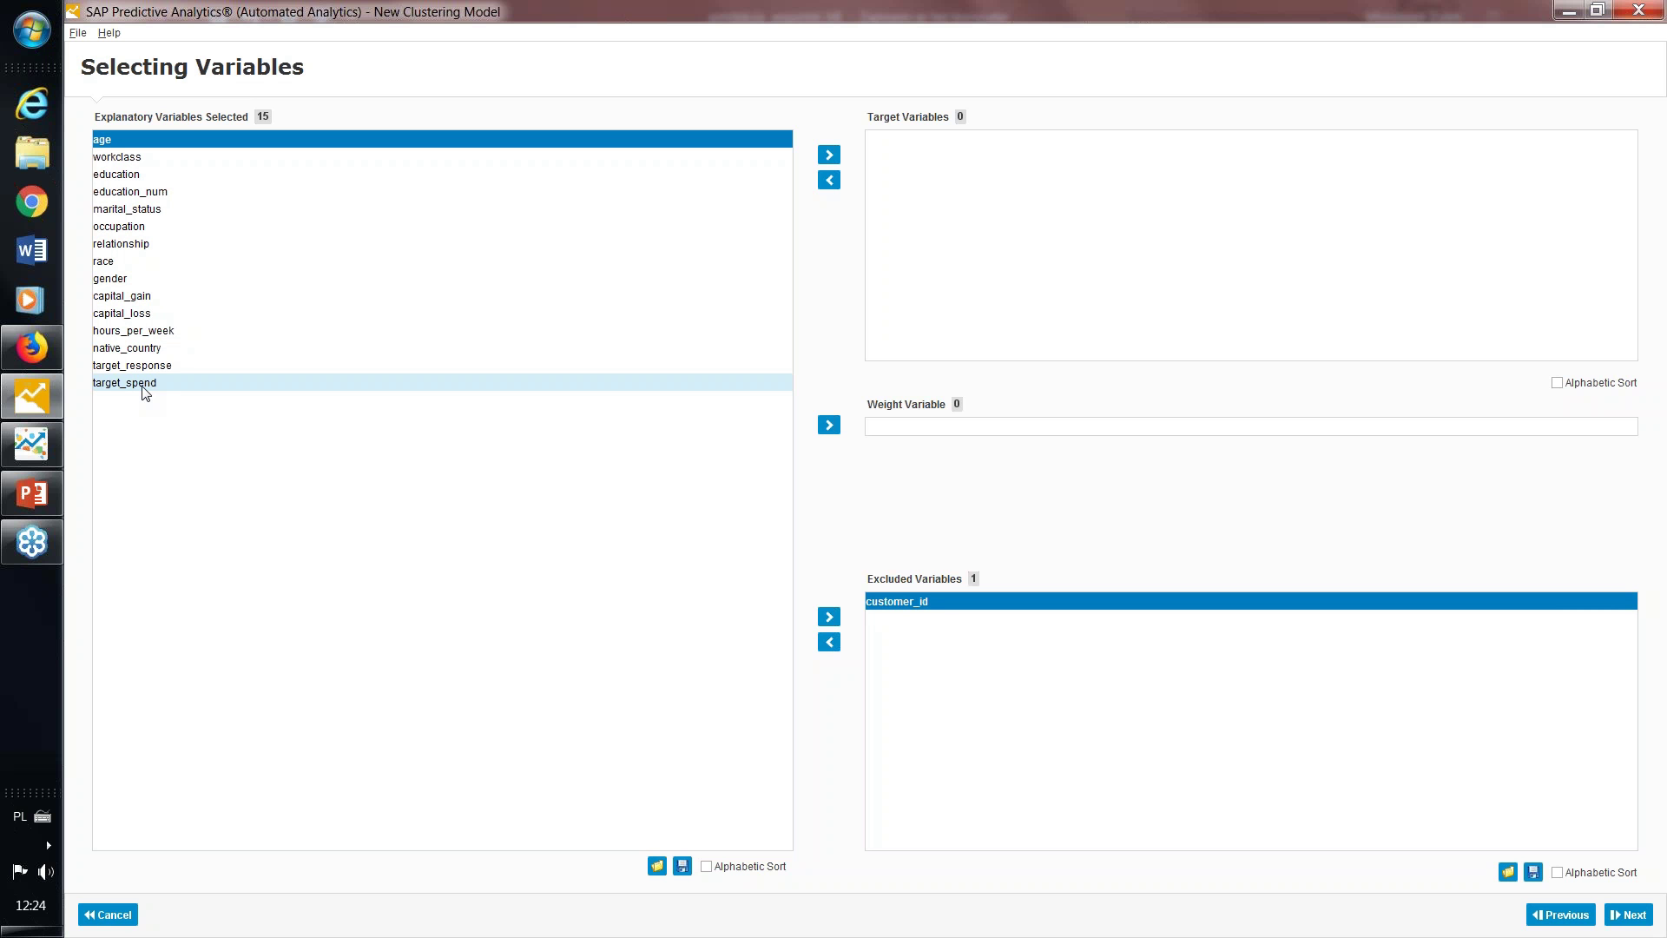
click(145, 387)
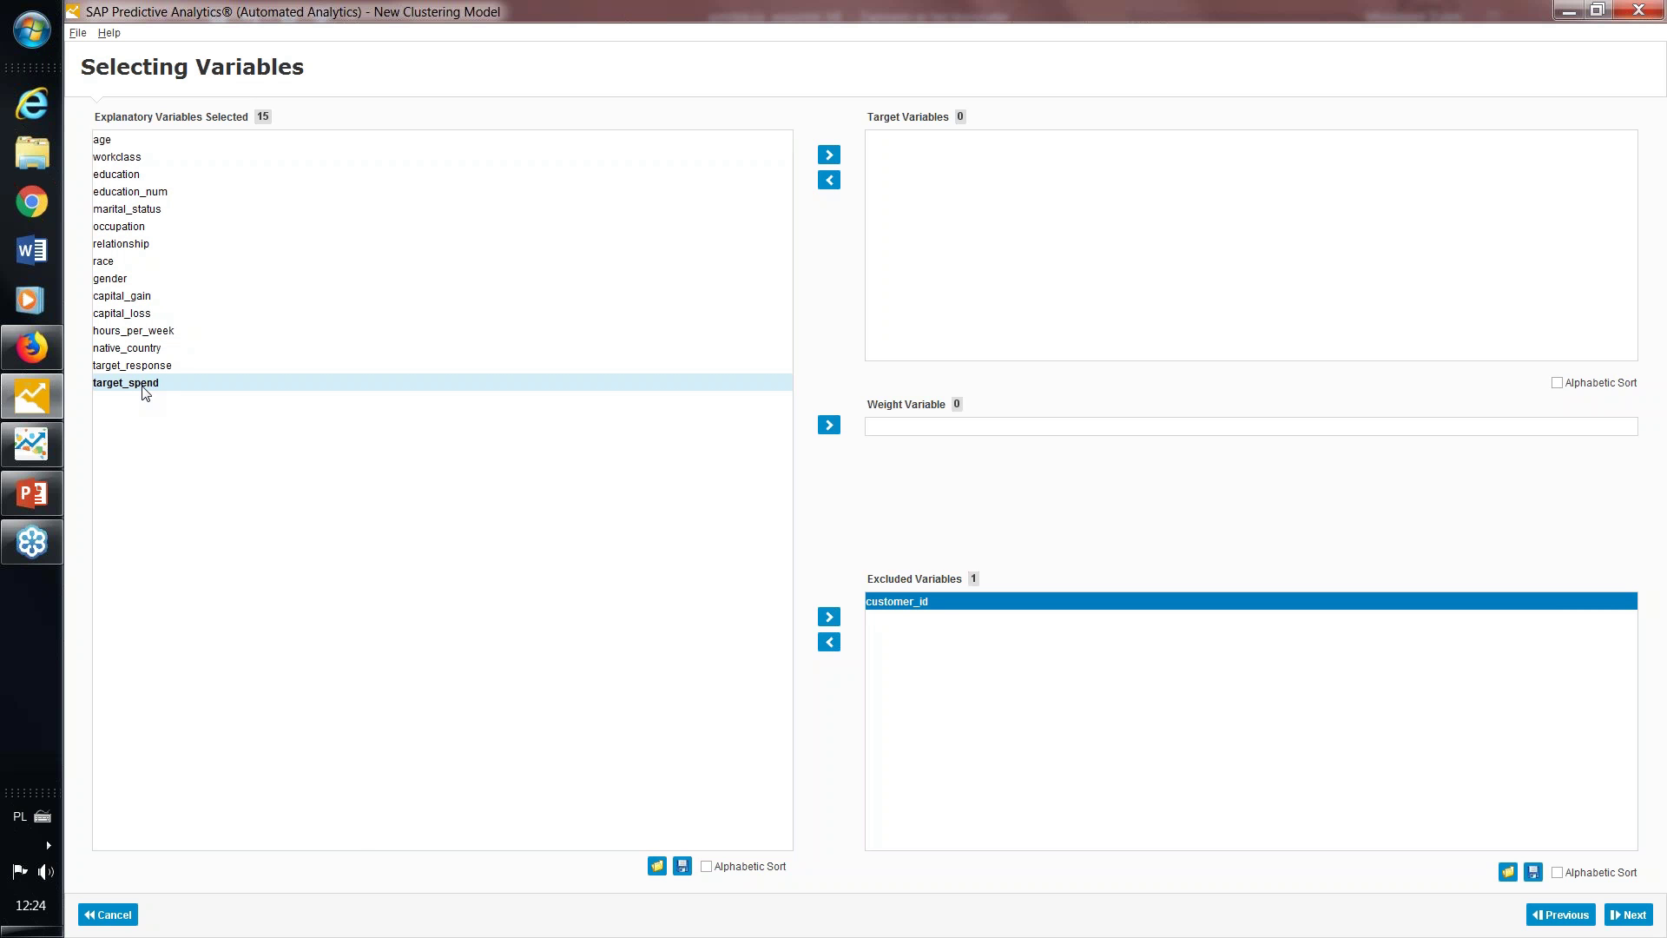
click(830, 157)
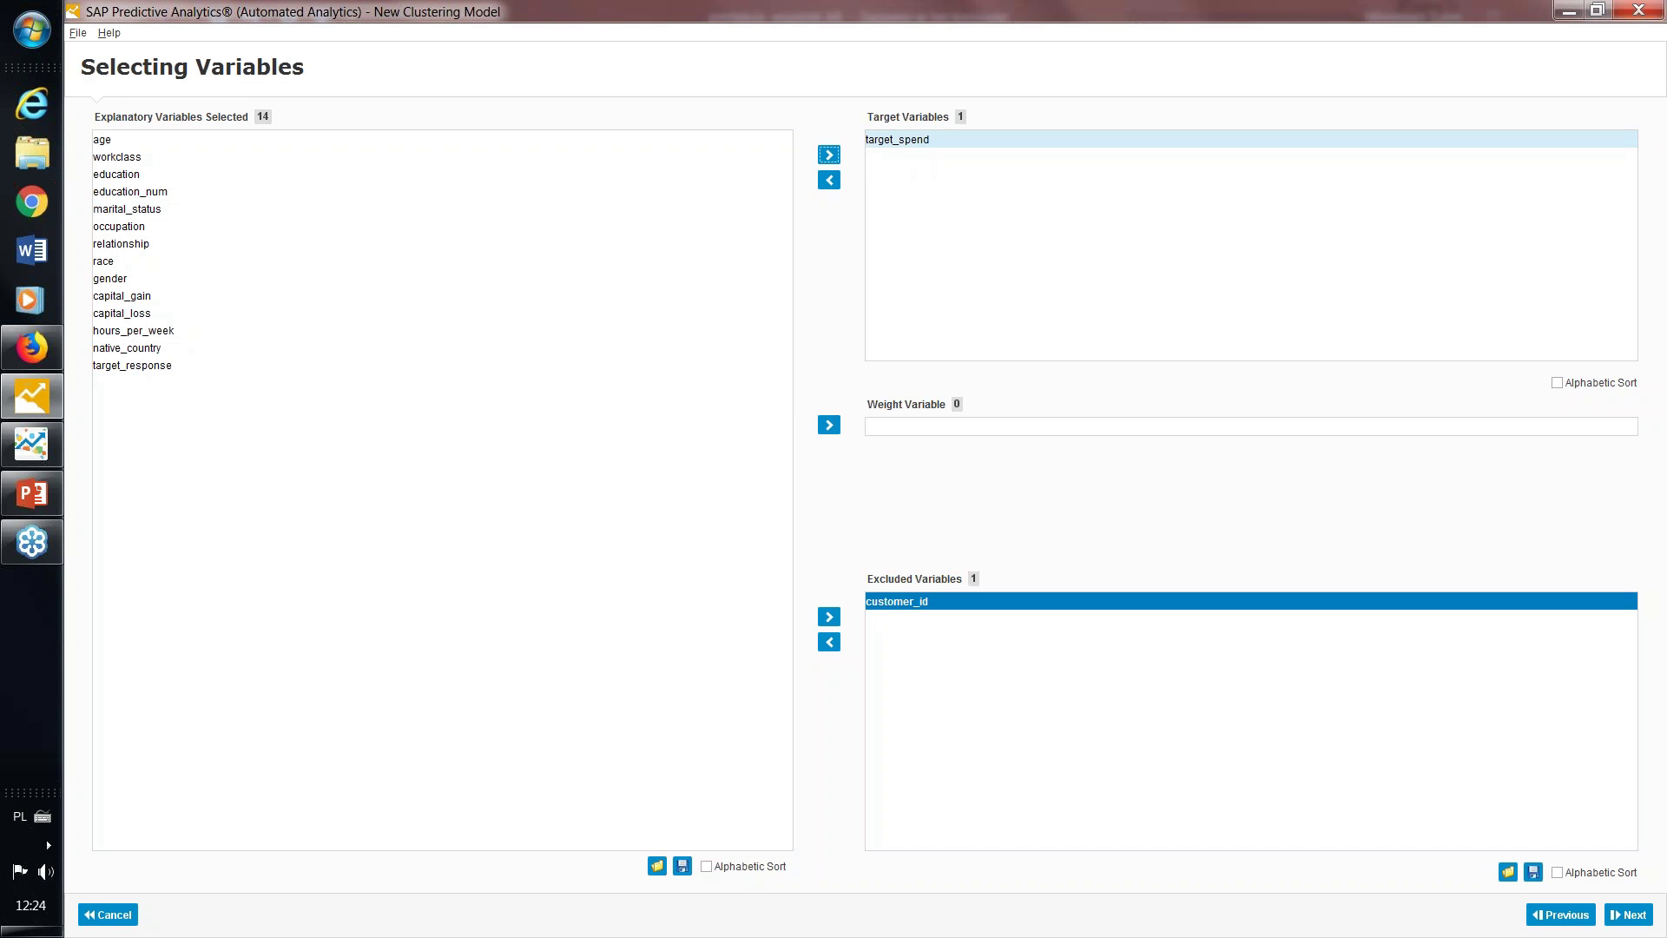
click(130, 368)
click(829, 617)
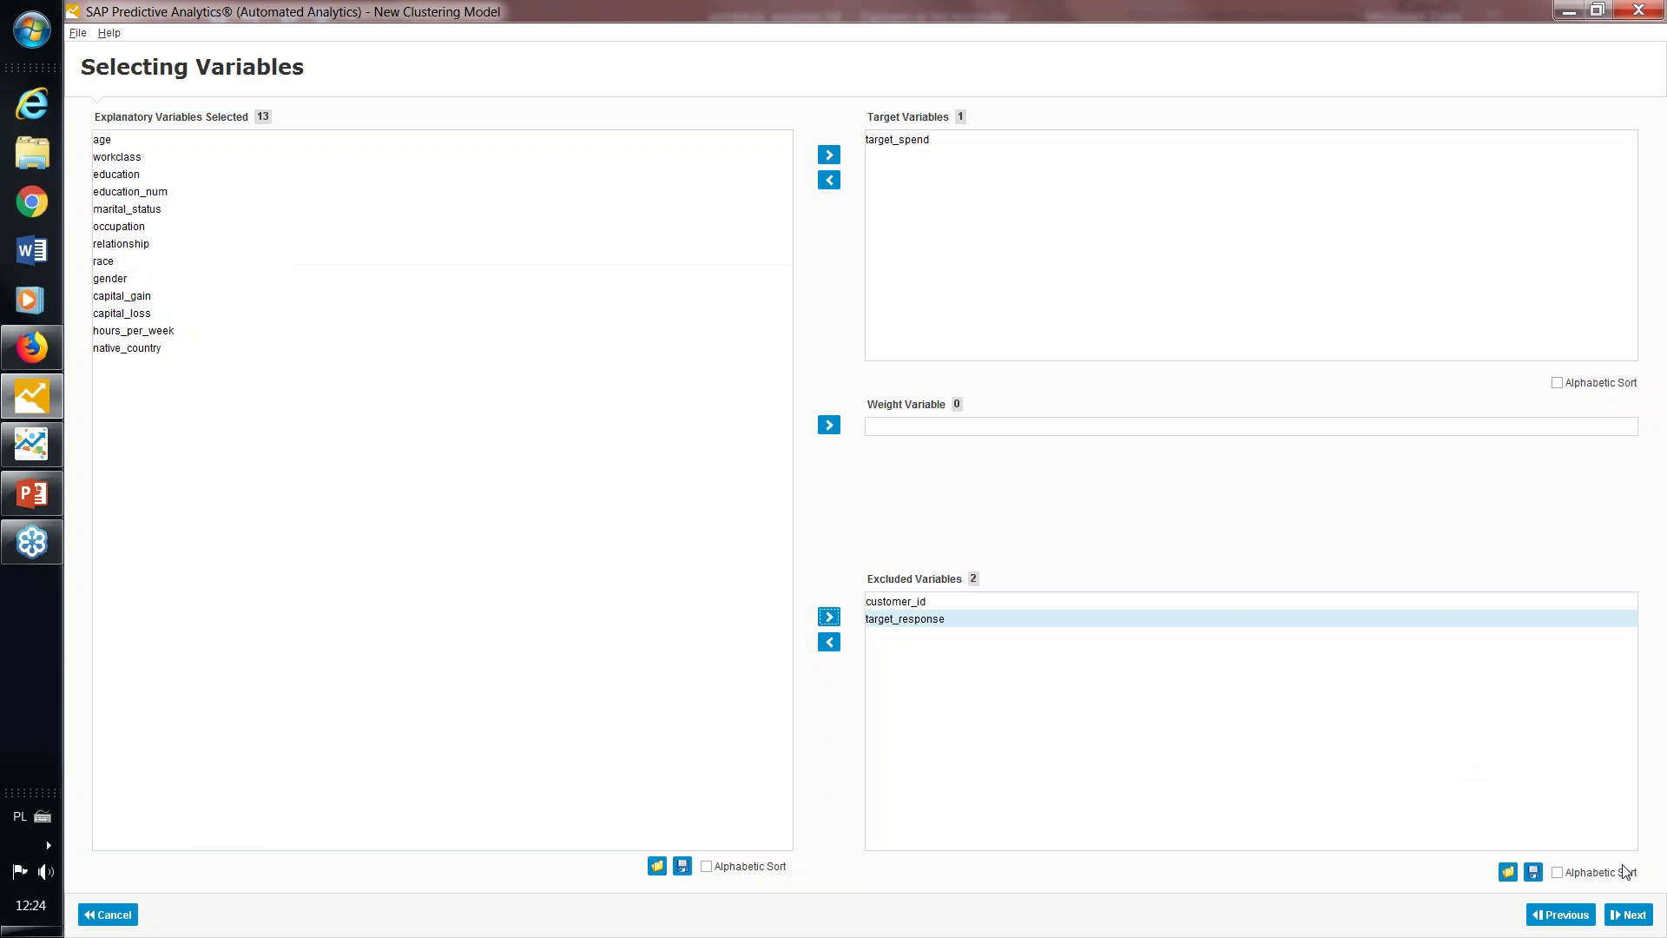
click(1622, 920)
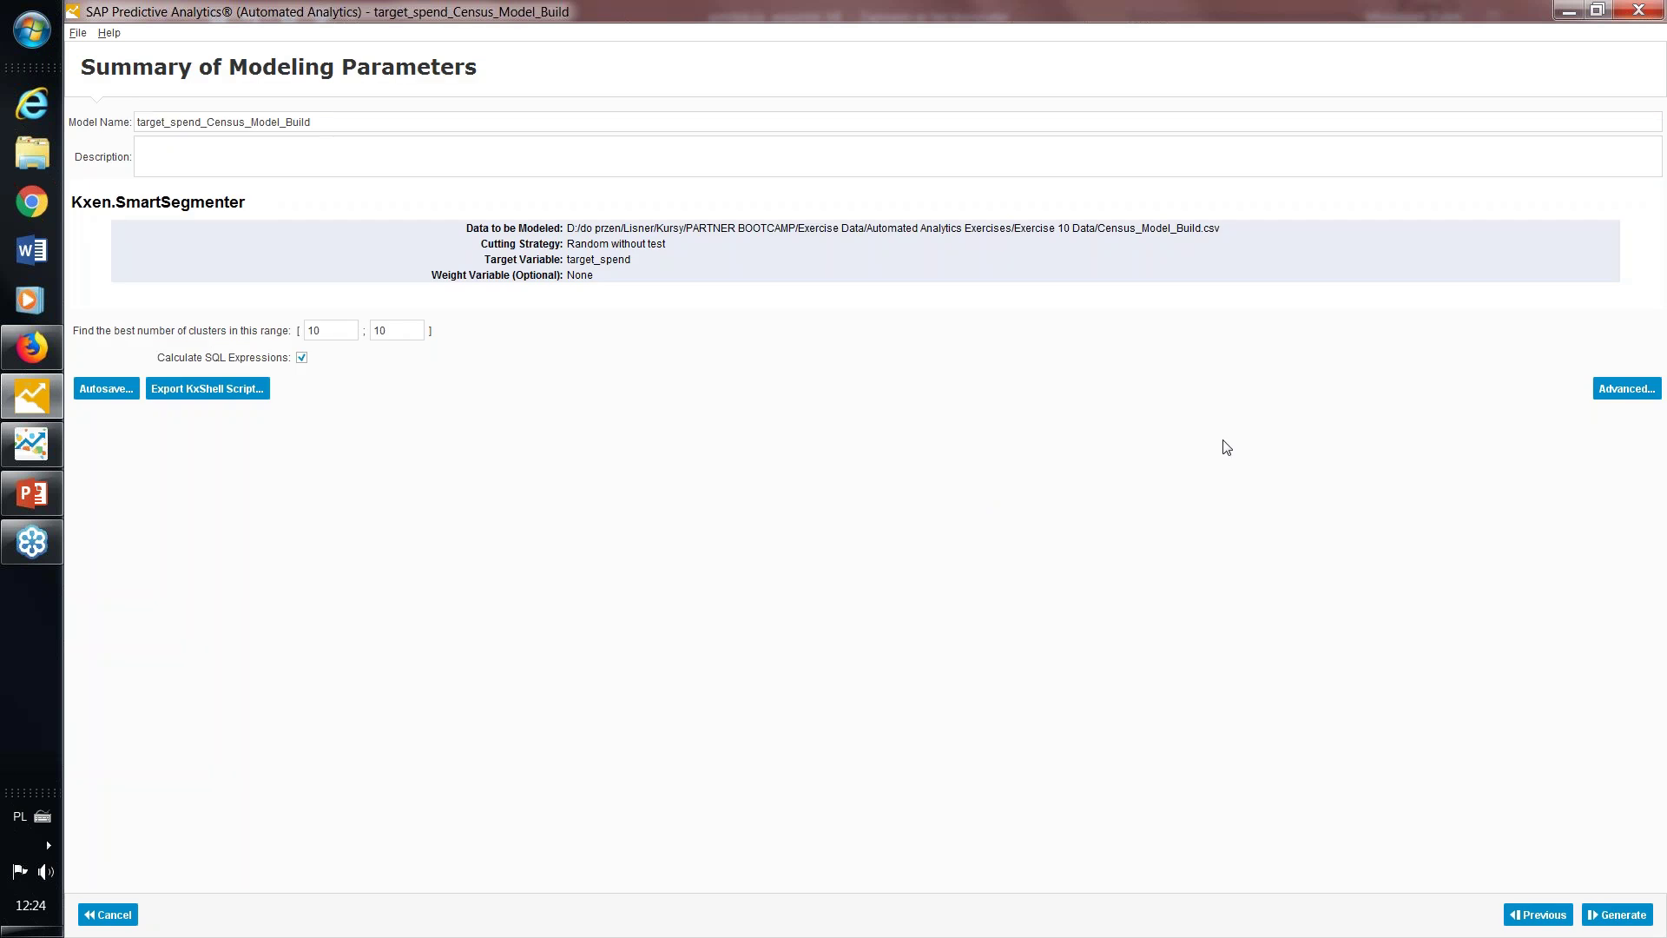
click(1554, 916)
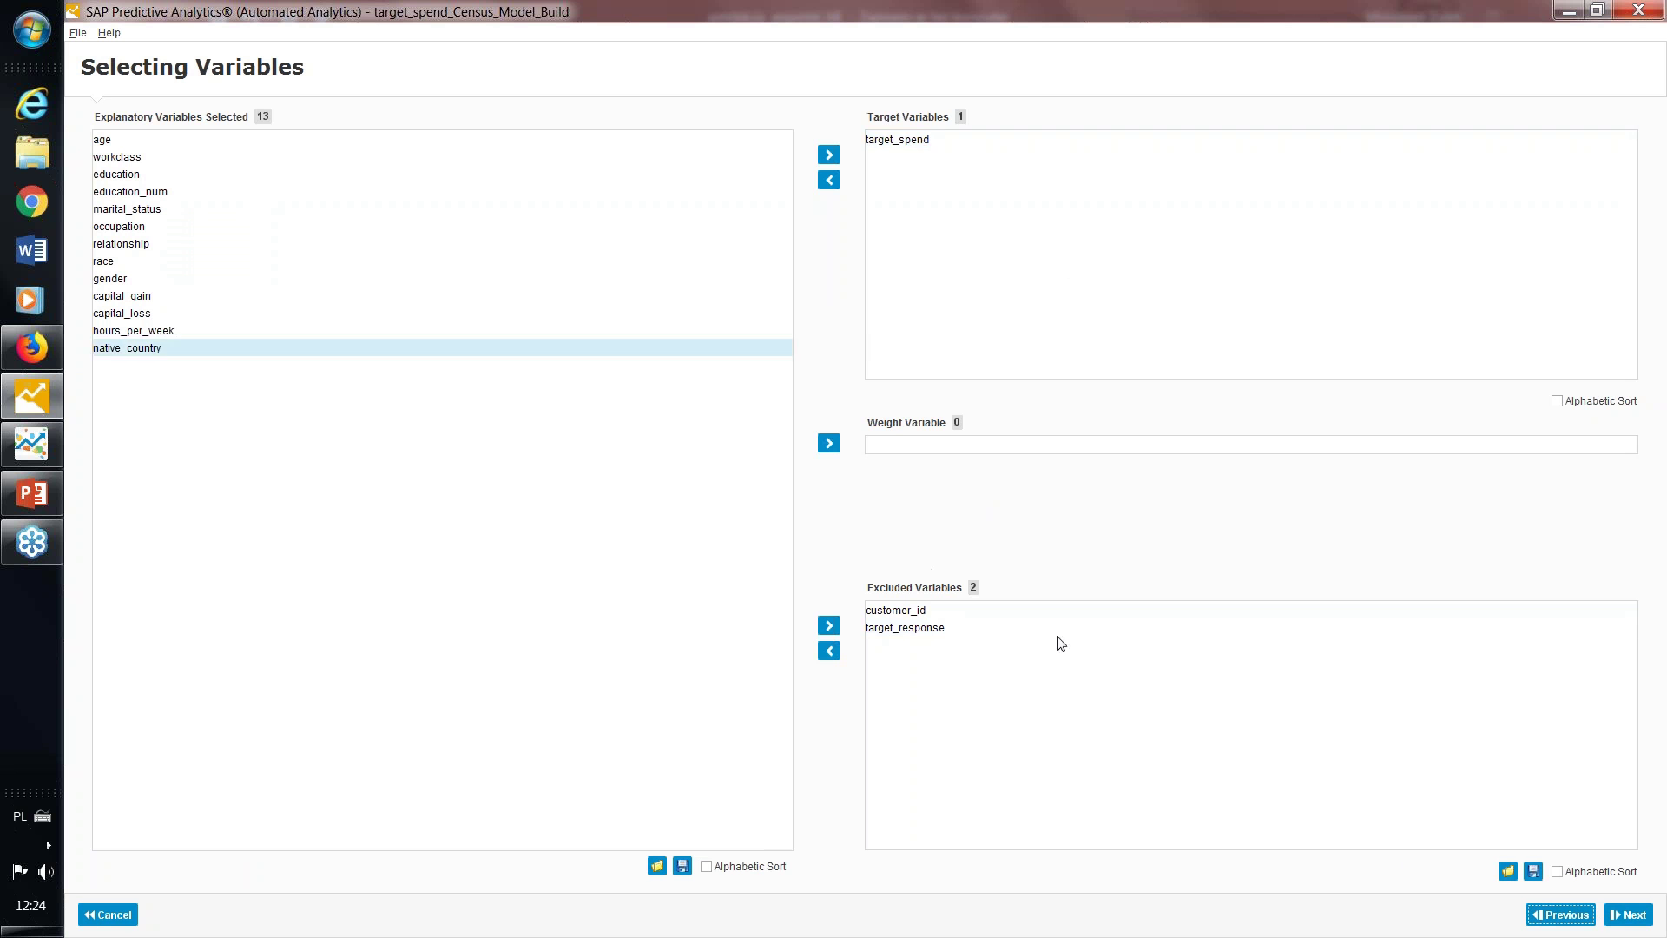
click(1620, 915)
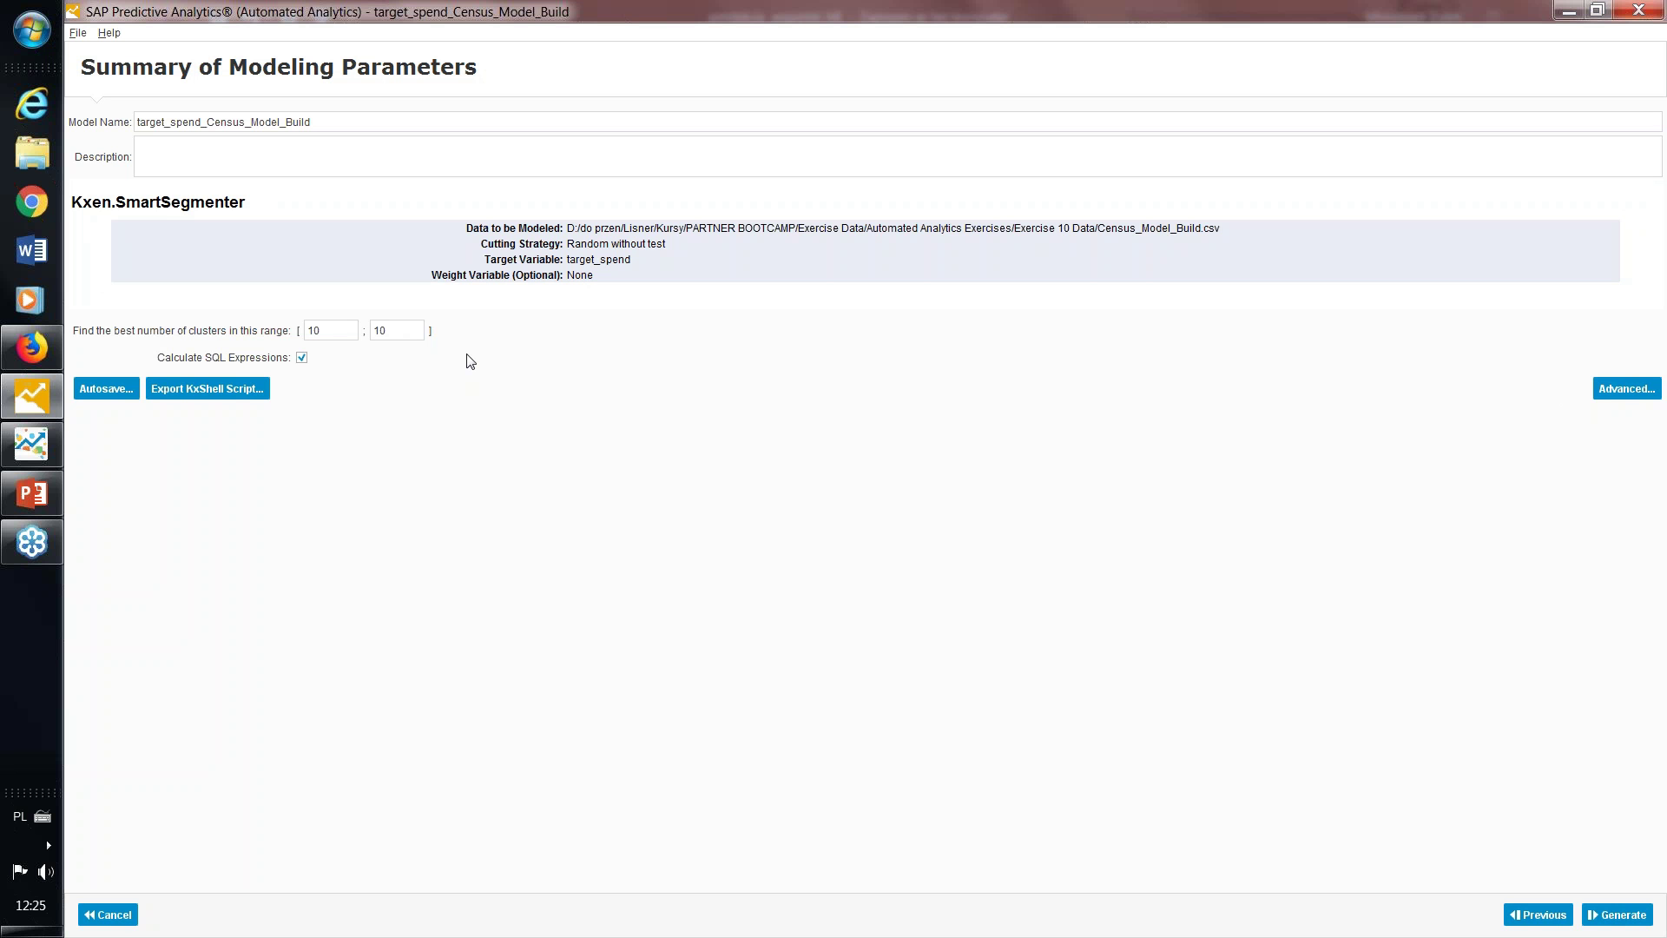
Set the cluster count range to 5 through 8, disable the SQL expressions calculation and generate the model
double_click(327, 329)
key(BackSpace)
text(5)
double_click(419, 333)
key(BackSpace)
text(8)
click(302, 359)
click(1620, 915)
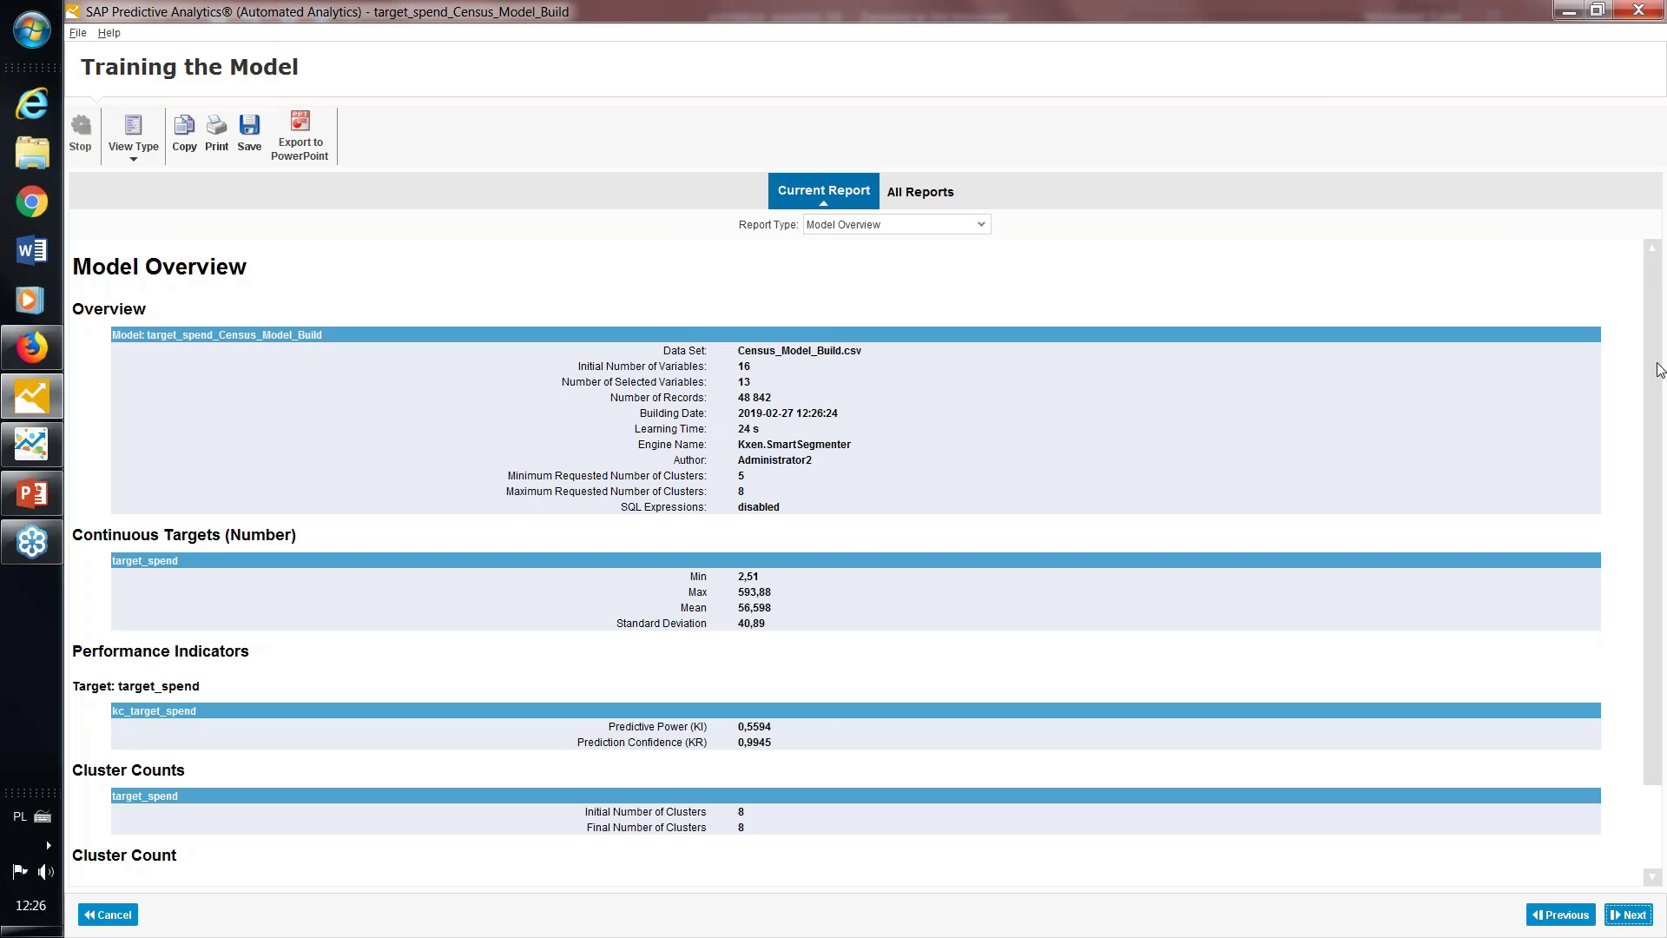
Review the model overview report down to the cluster count table and open the model's cluster profiles
scroll(1651, 636, down, 2)
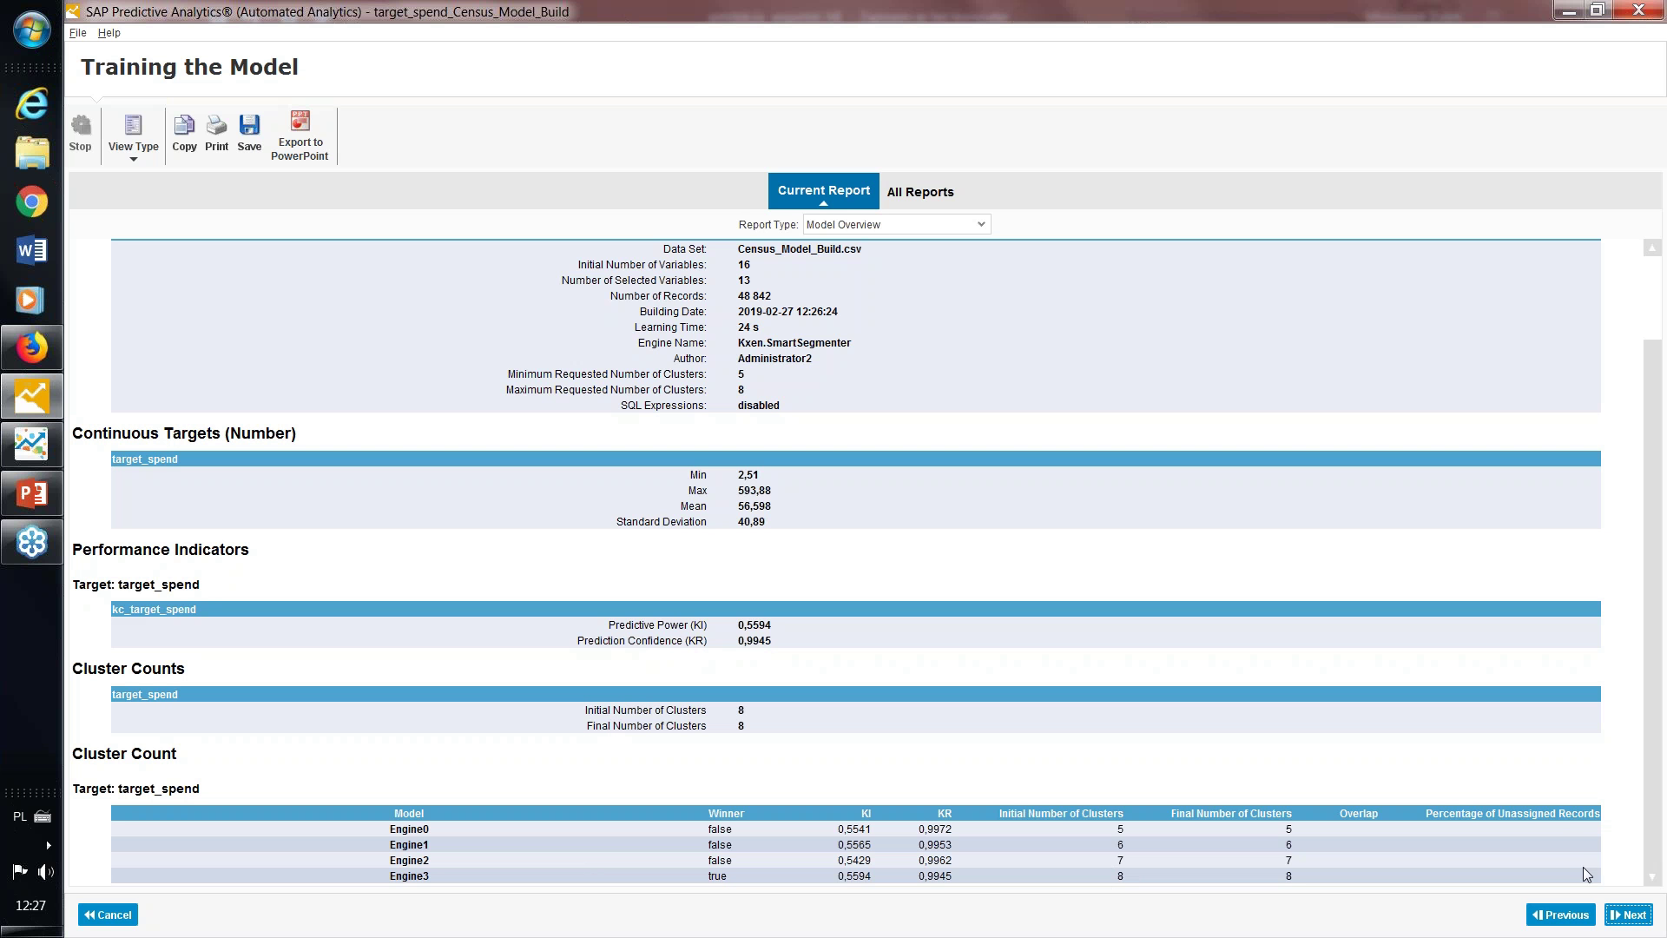
click(1629, 914)
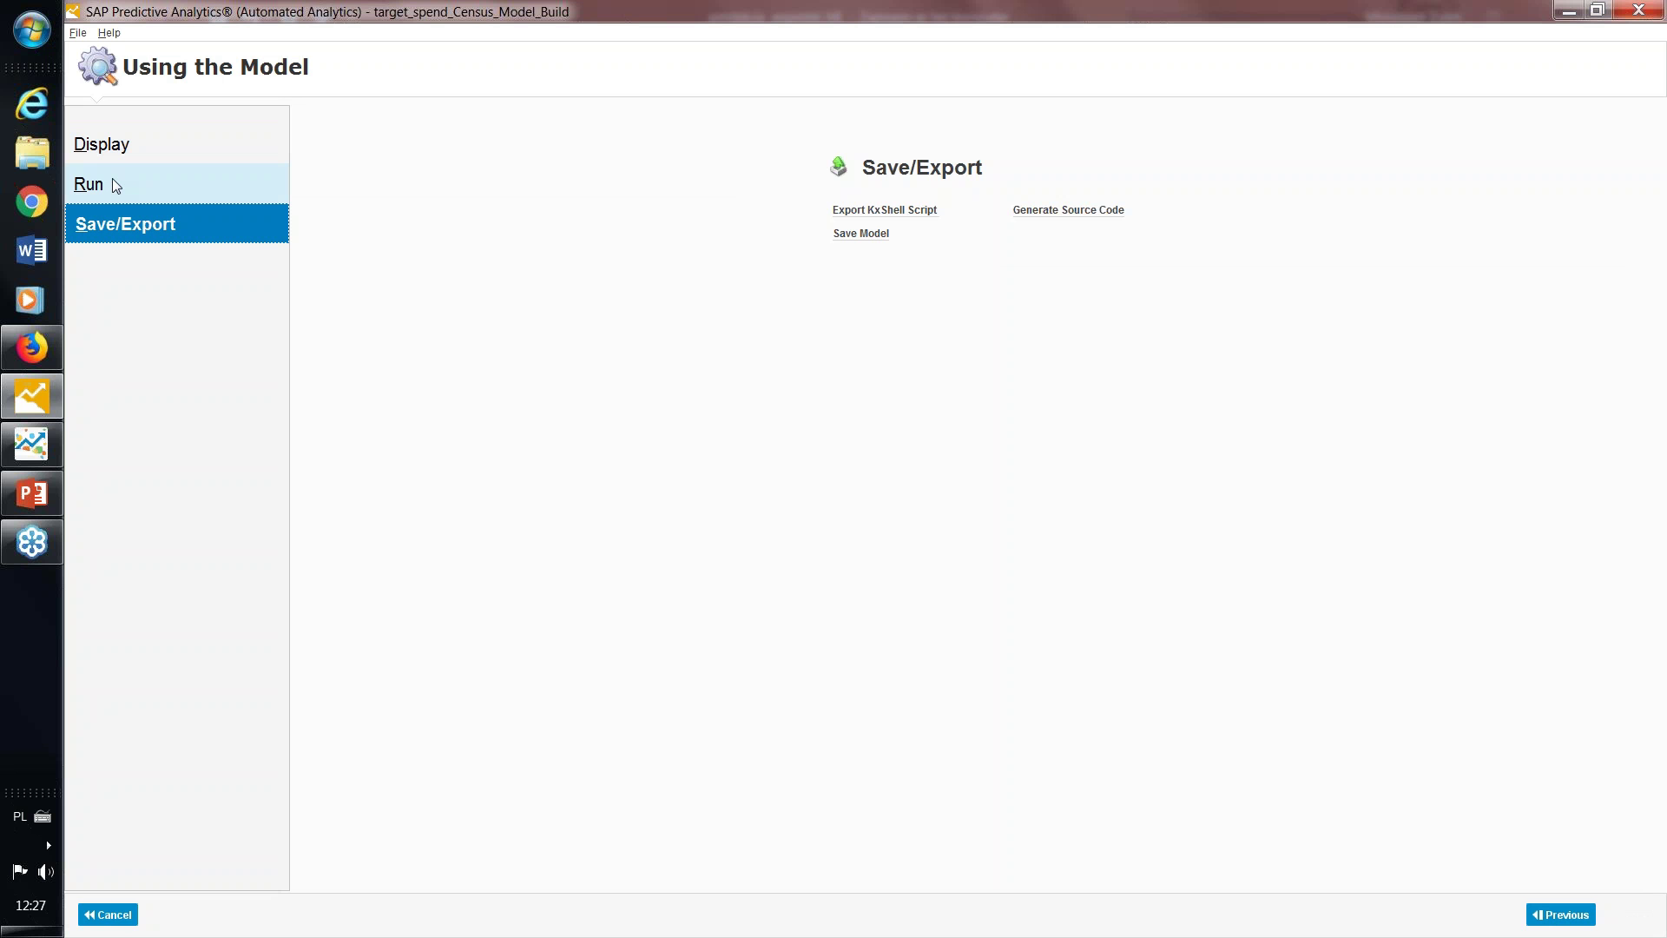
click(105, 140)
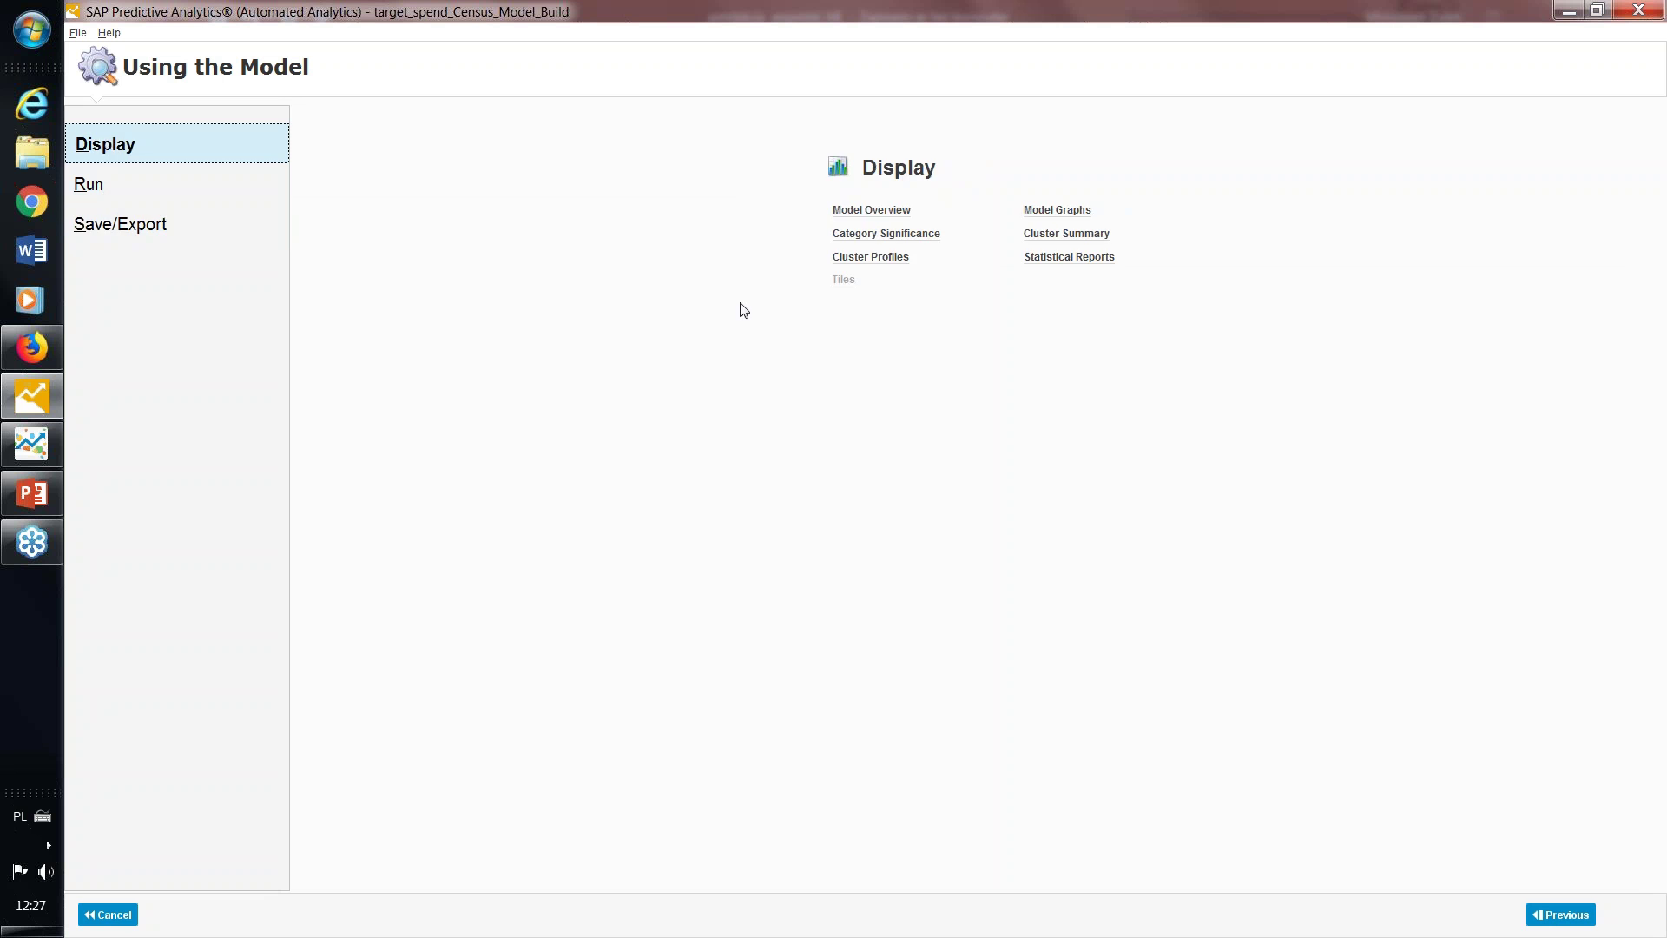
click(890, 260)
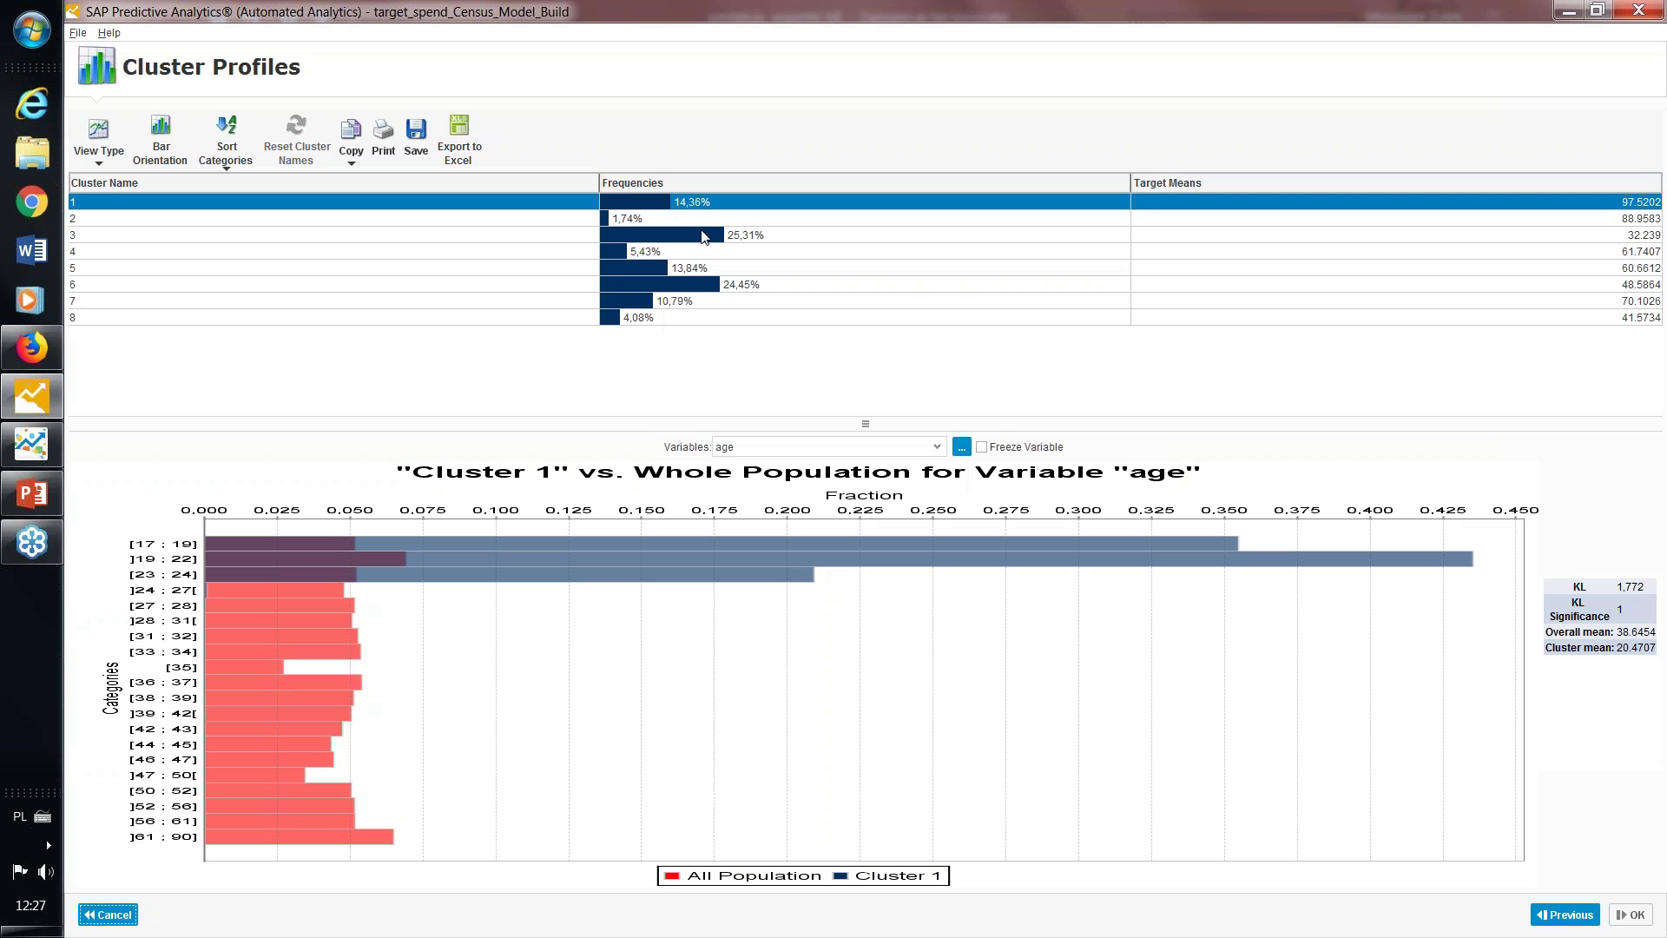
Compare the age distributions of clusters 1, 3 and 6 with the whole population
click(93, 236)
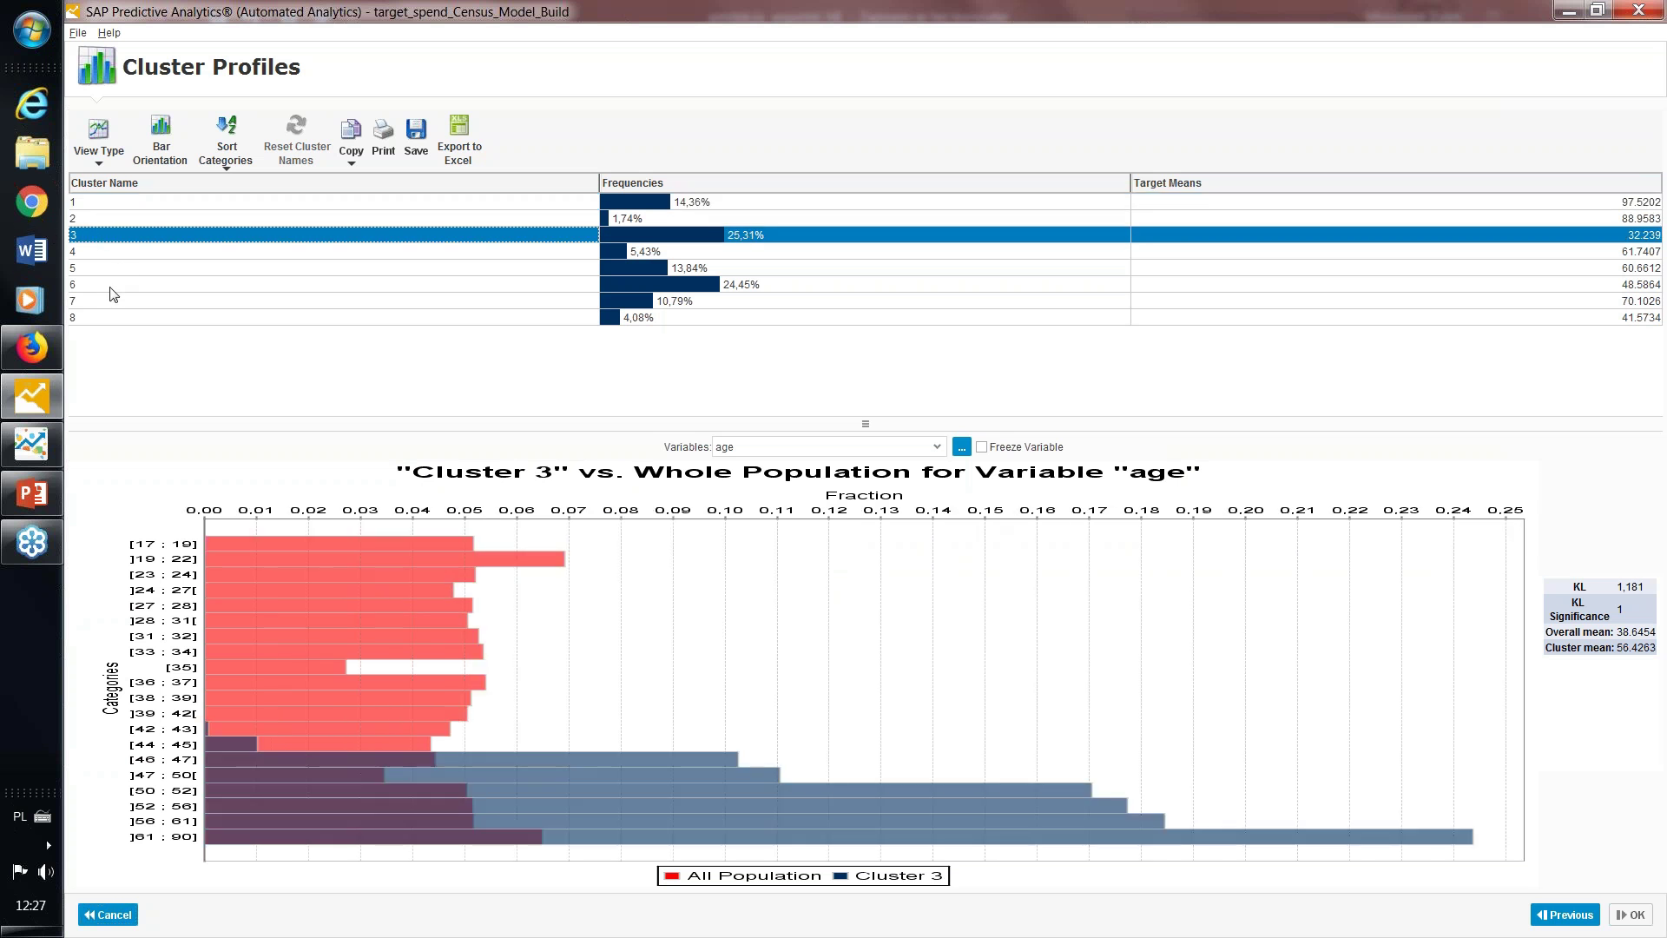
click(112, 285)
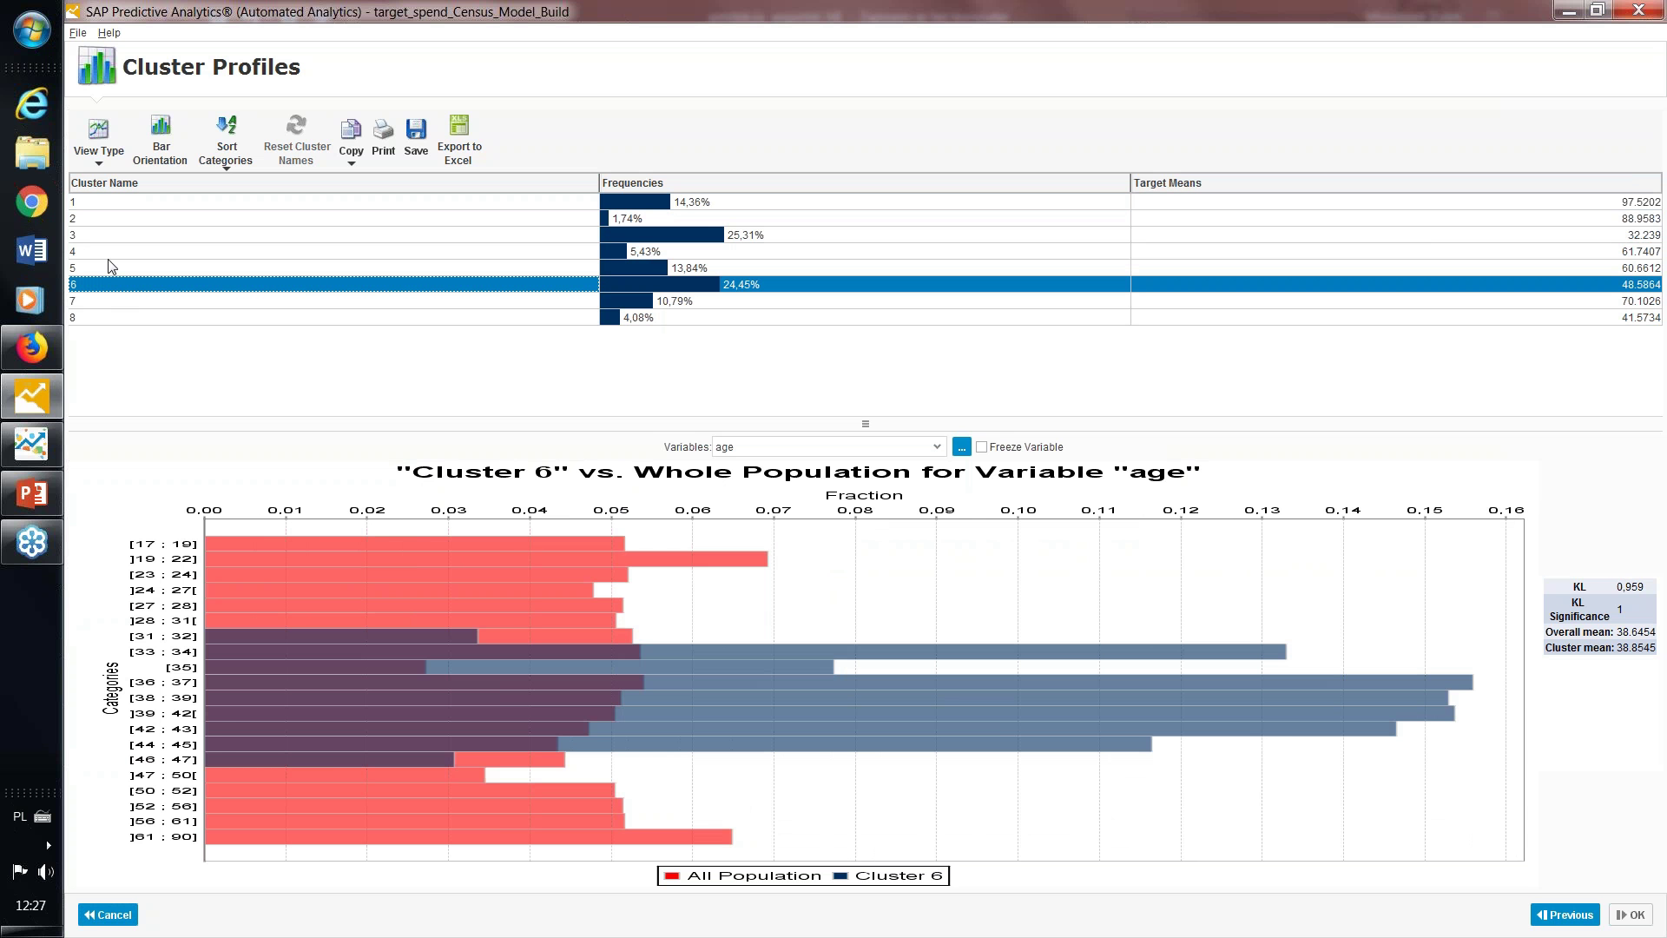
click(169, 207)
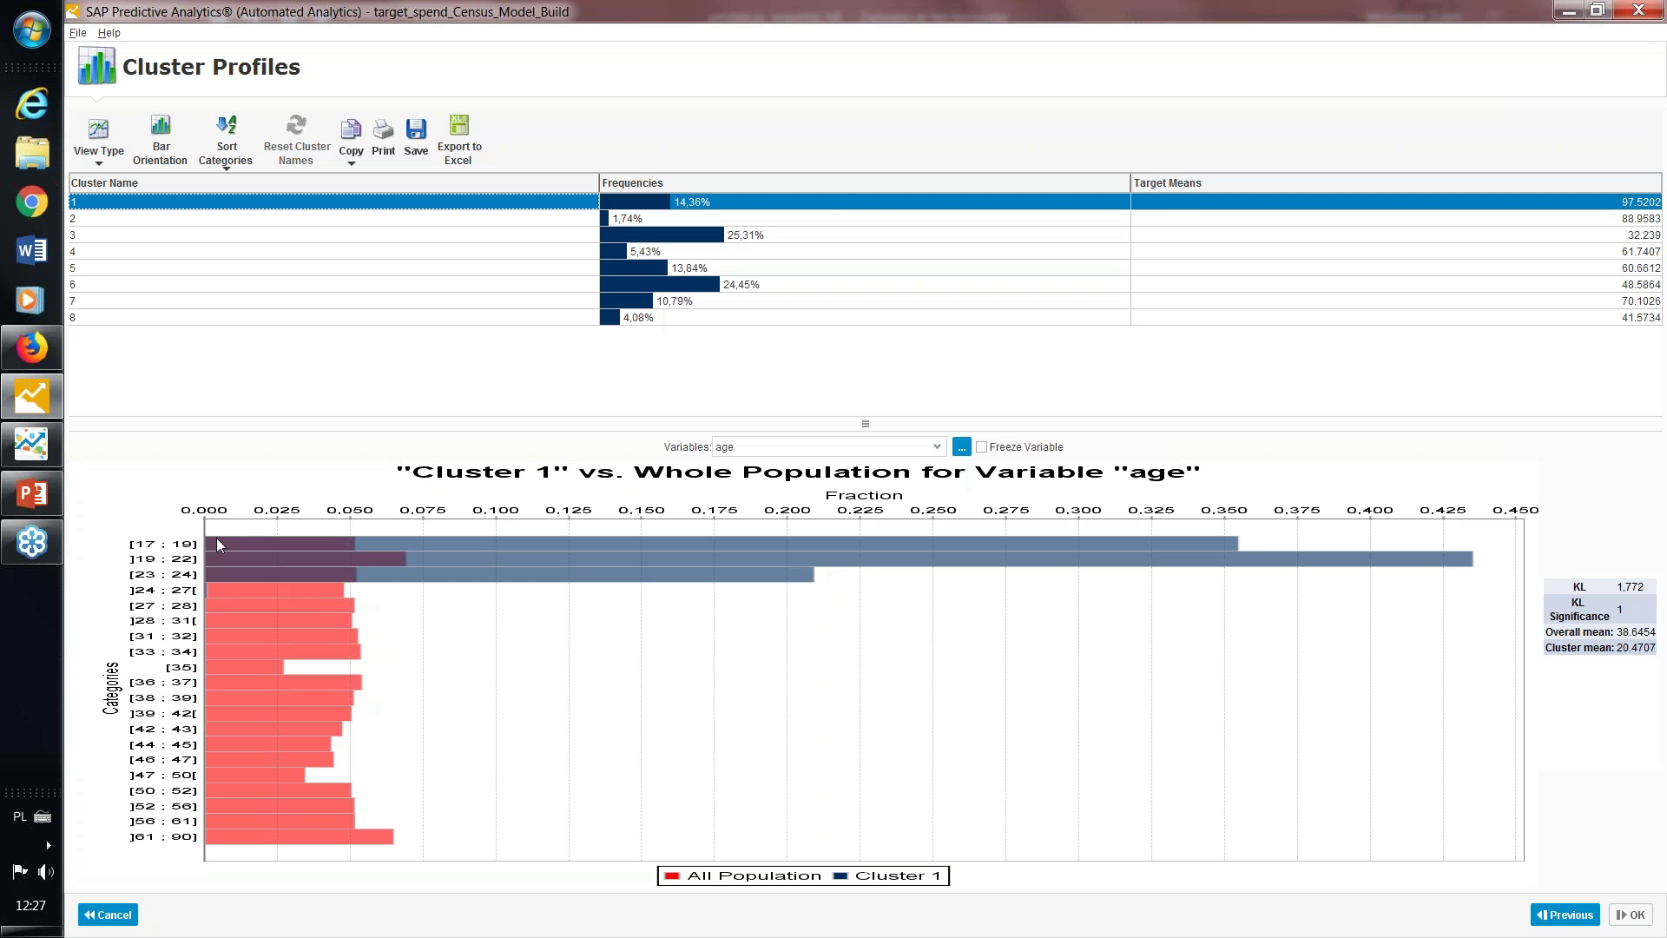
mouse_move(208, 540)
click(631, 236)
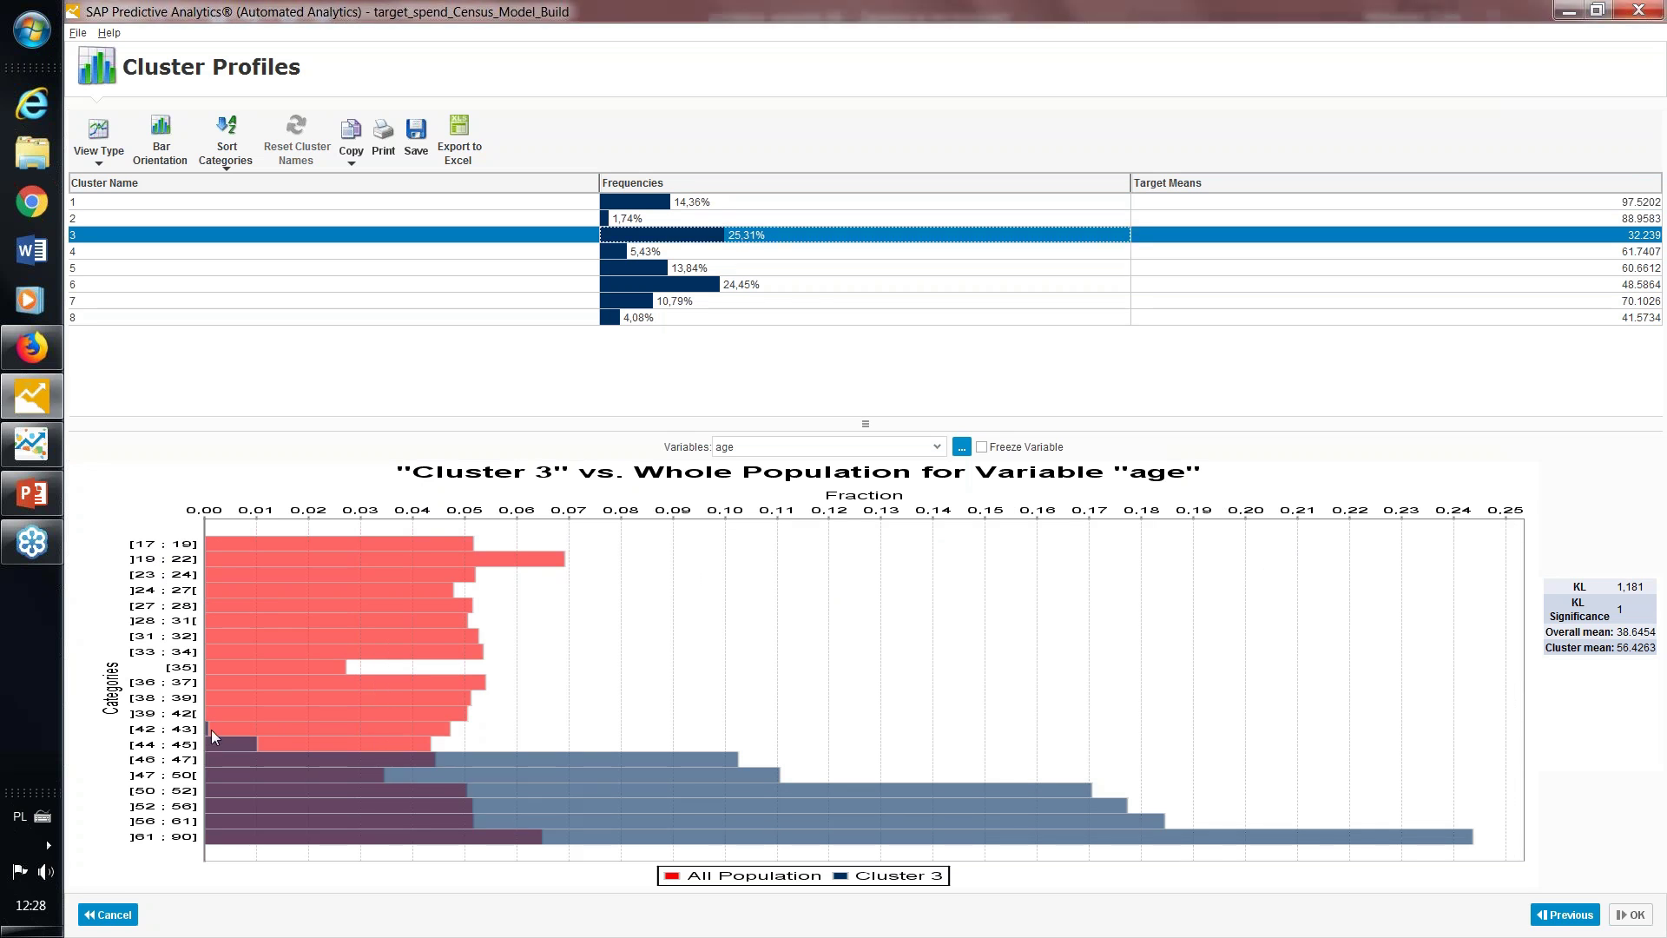
mouse_move(212, 732)
click(678, 287)
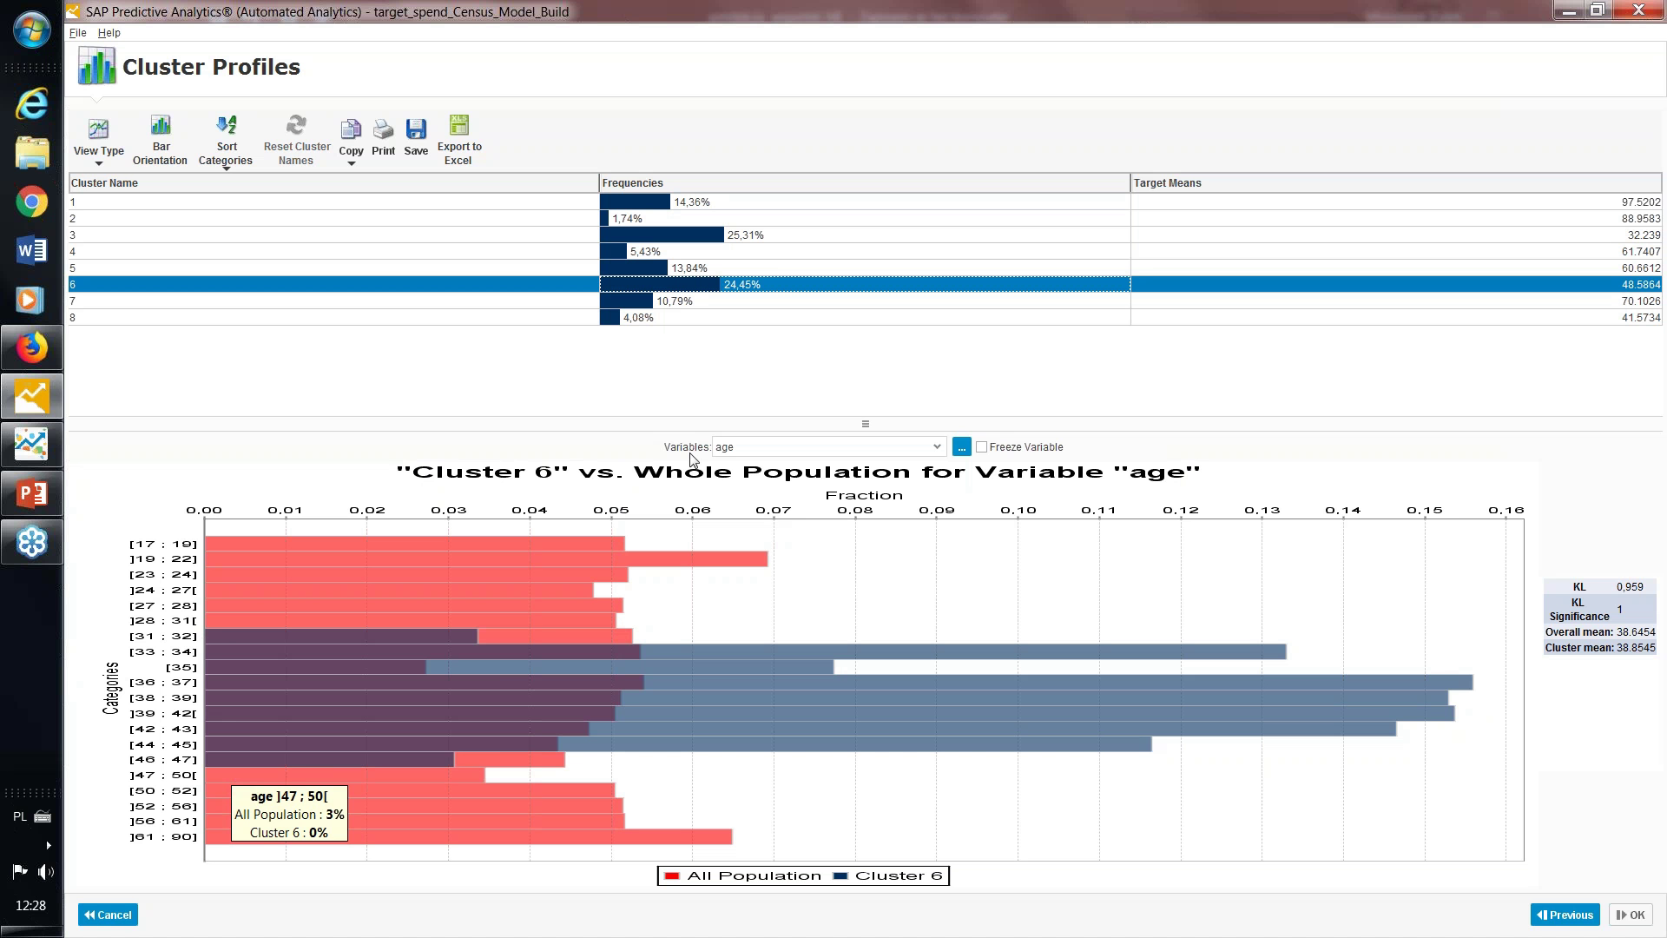
Examine cluster 6 against the whole population for marital_status, education and gender, then return to the model display options
click(937, 448)
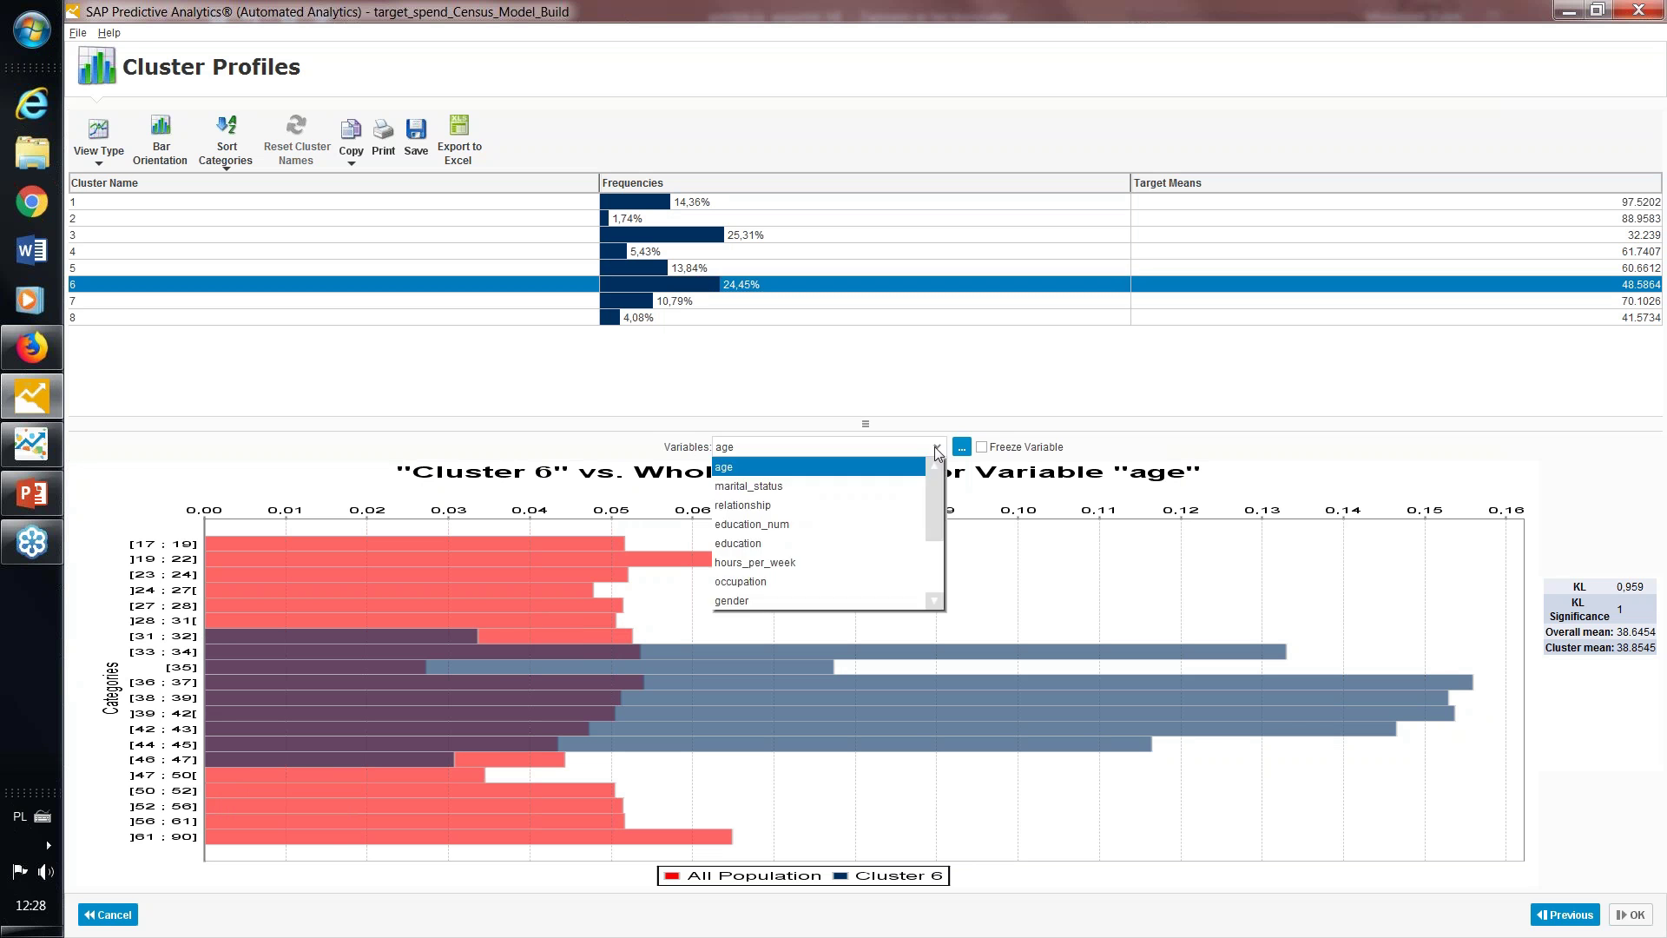
click(772, 486)
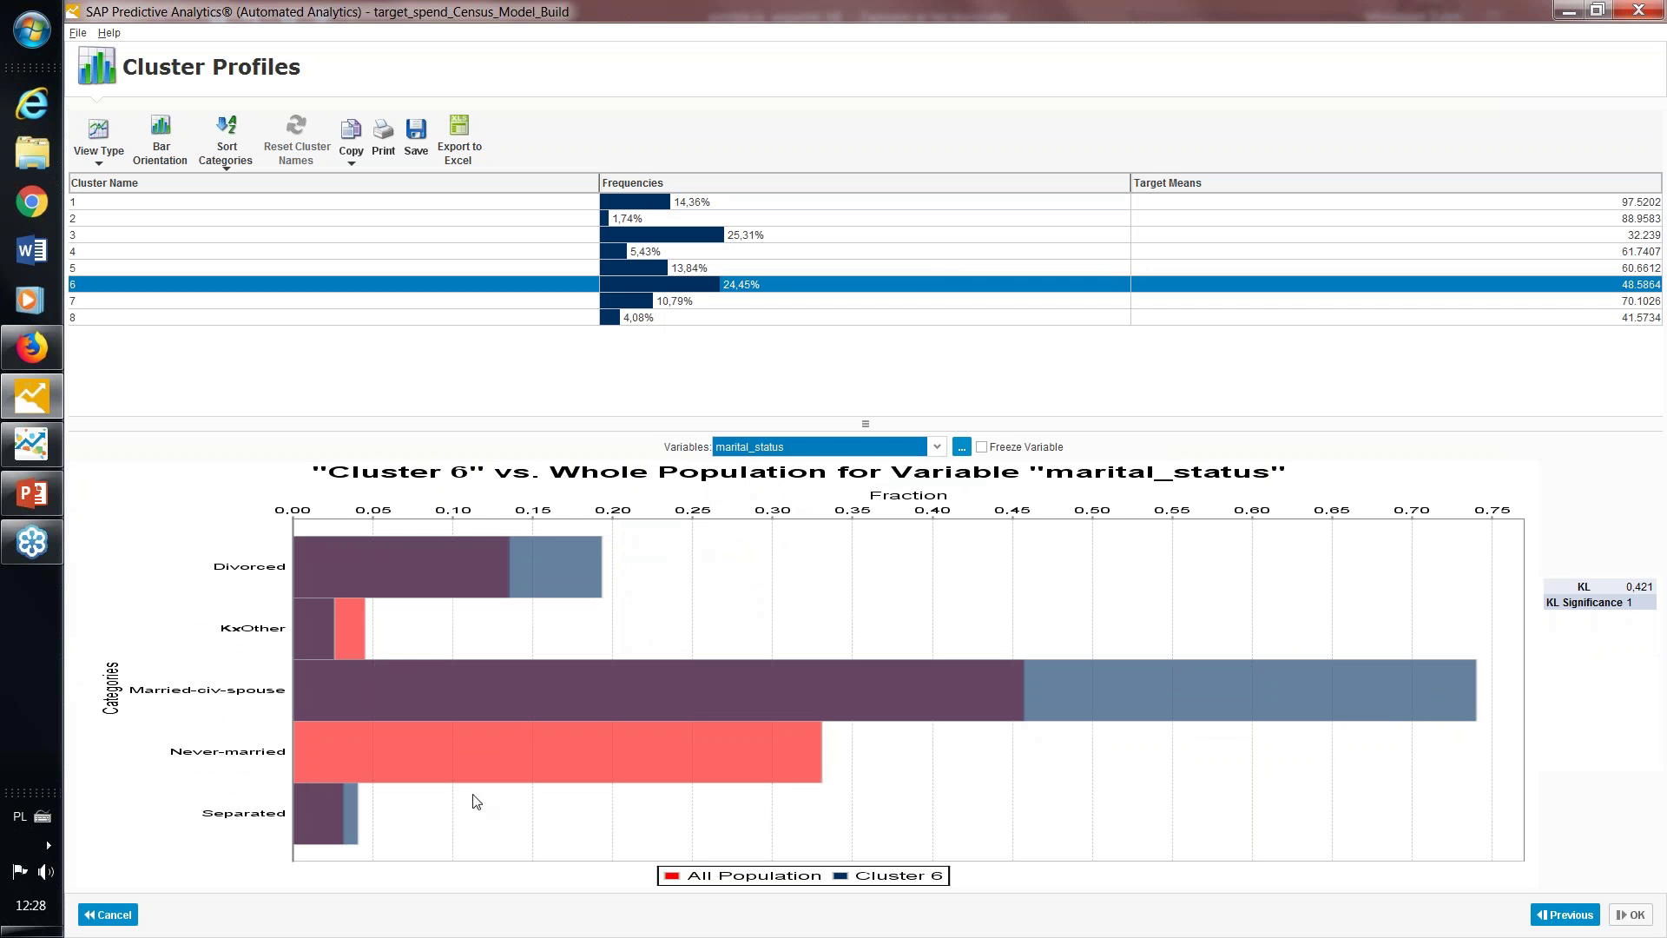
mouse_move(305, 786)
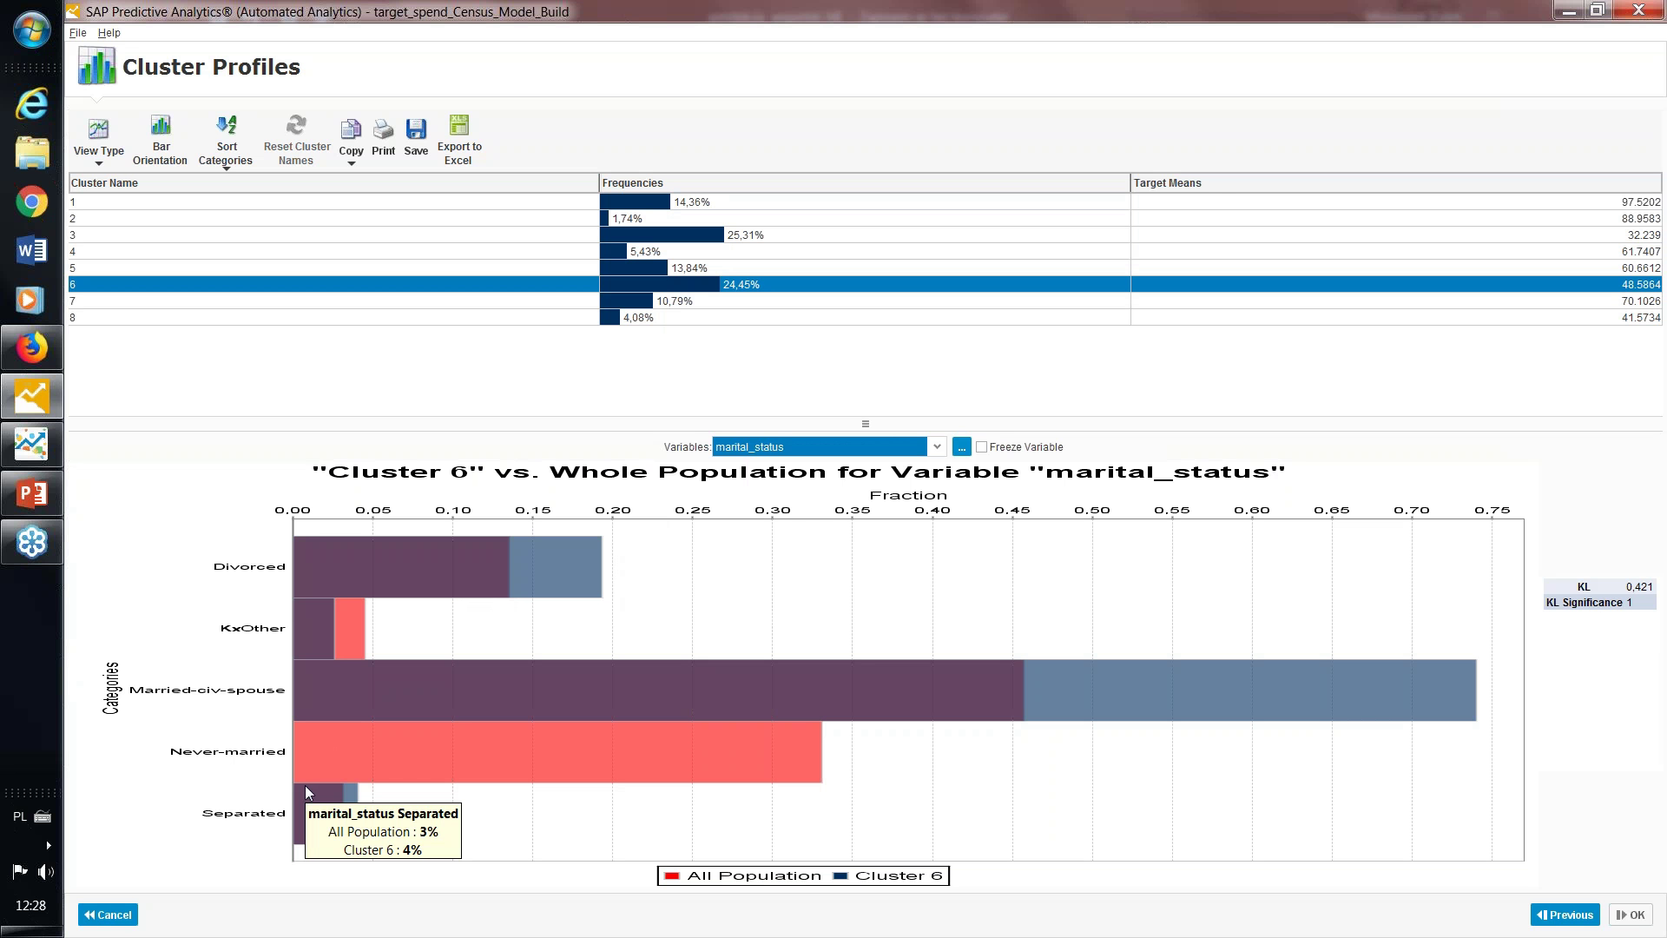
mouse_move(484, 726)
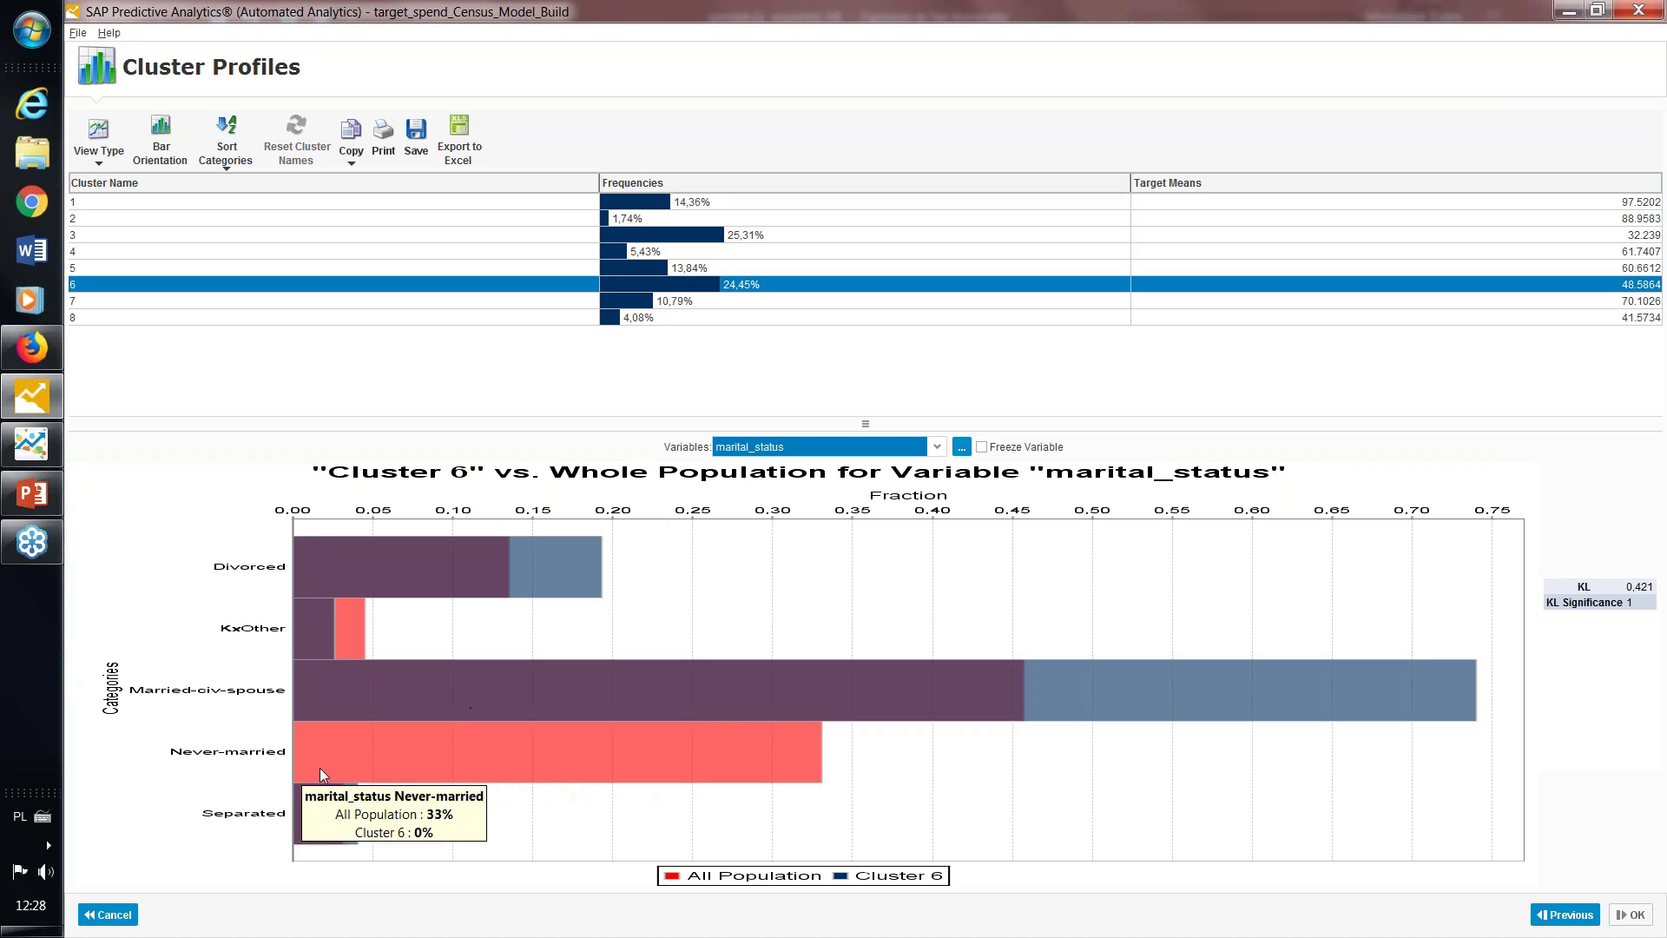
click(937, 447)
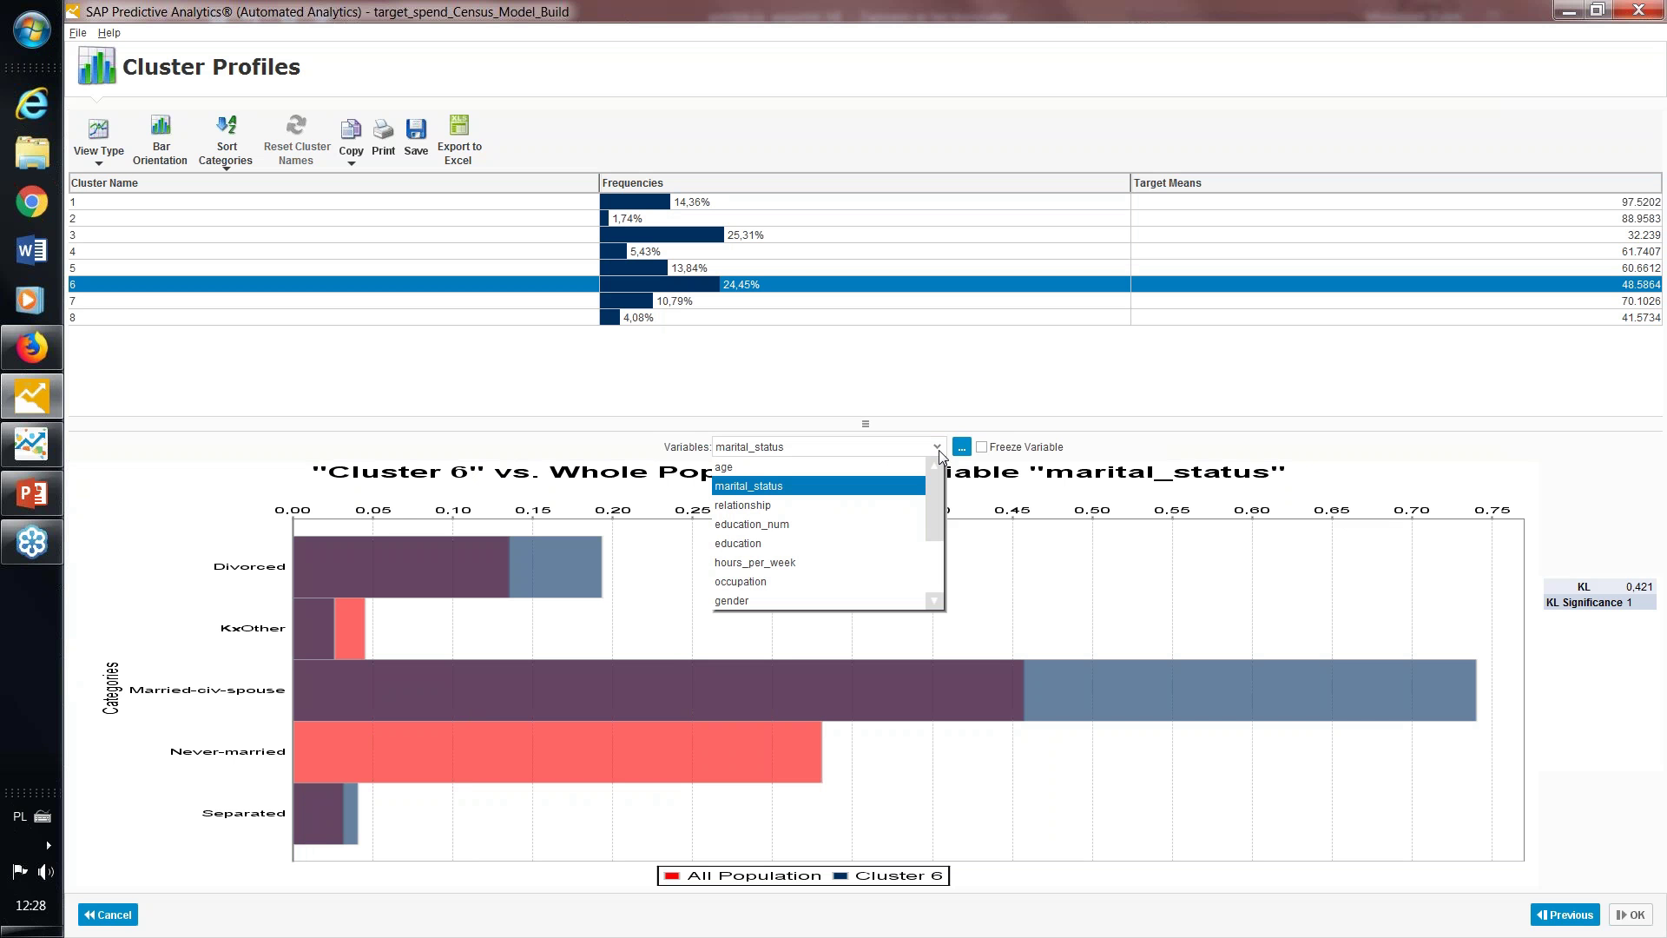
click(758, 545)
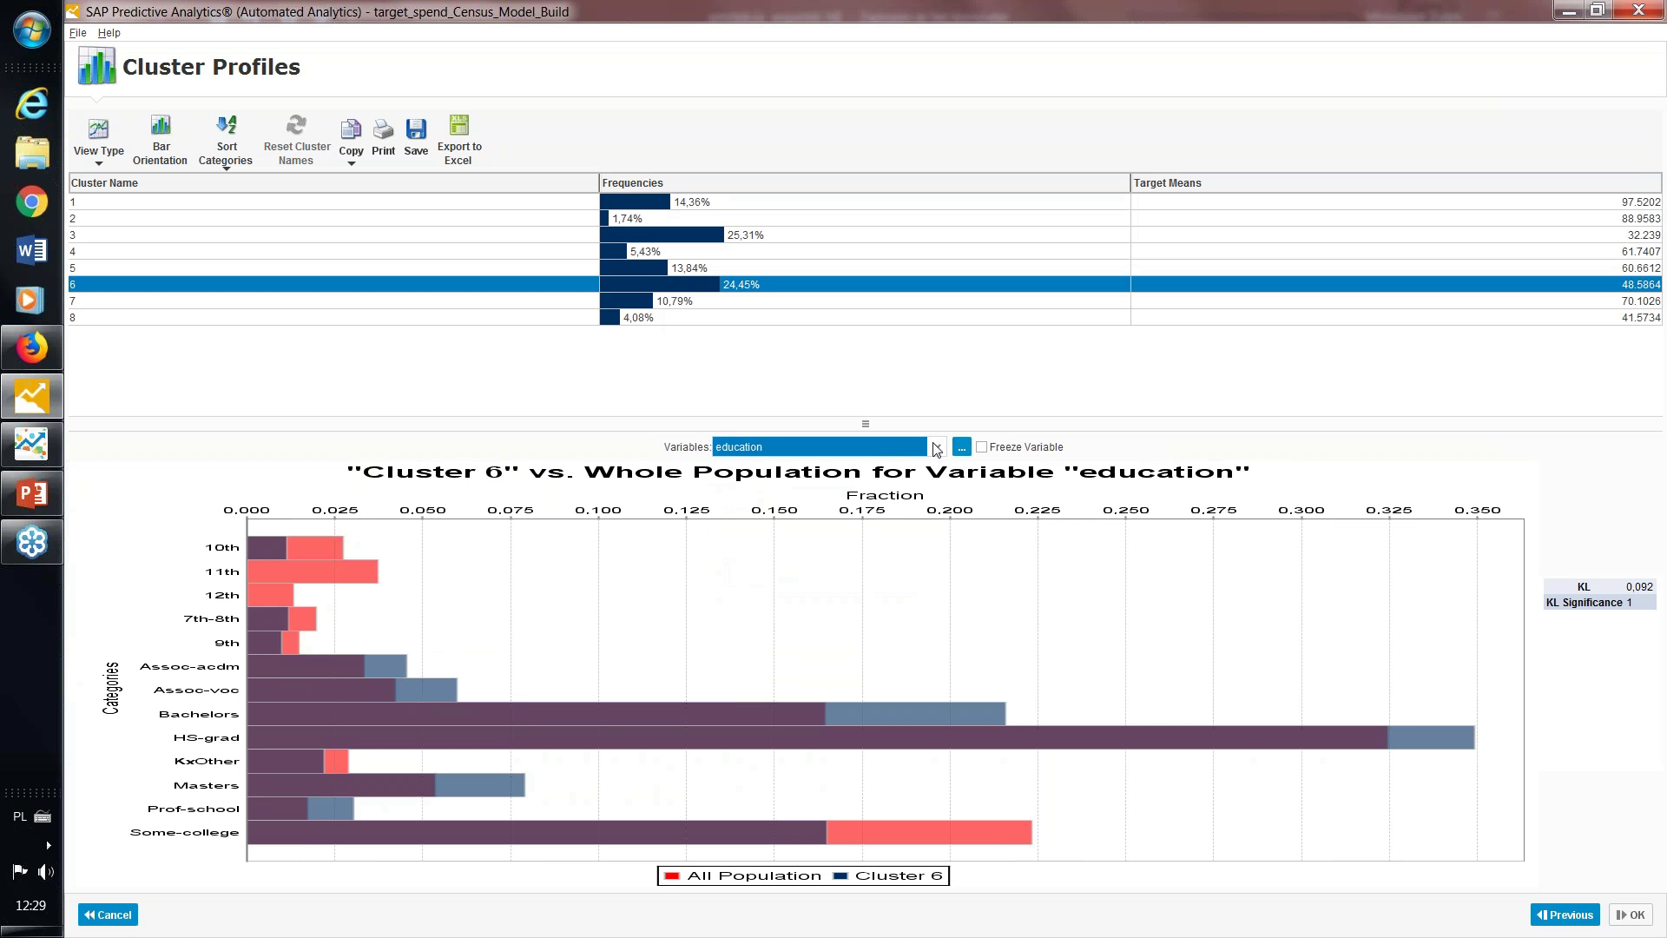
click(936, 448)
scroll(920, 517, down, 3)
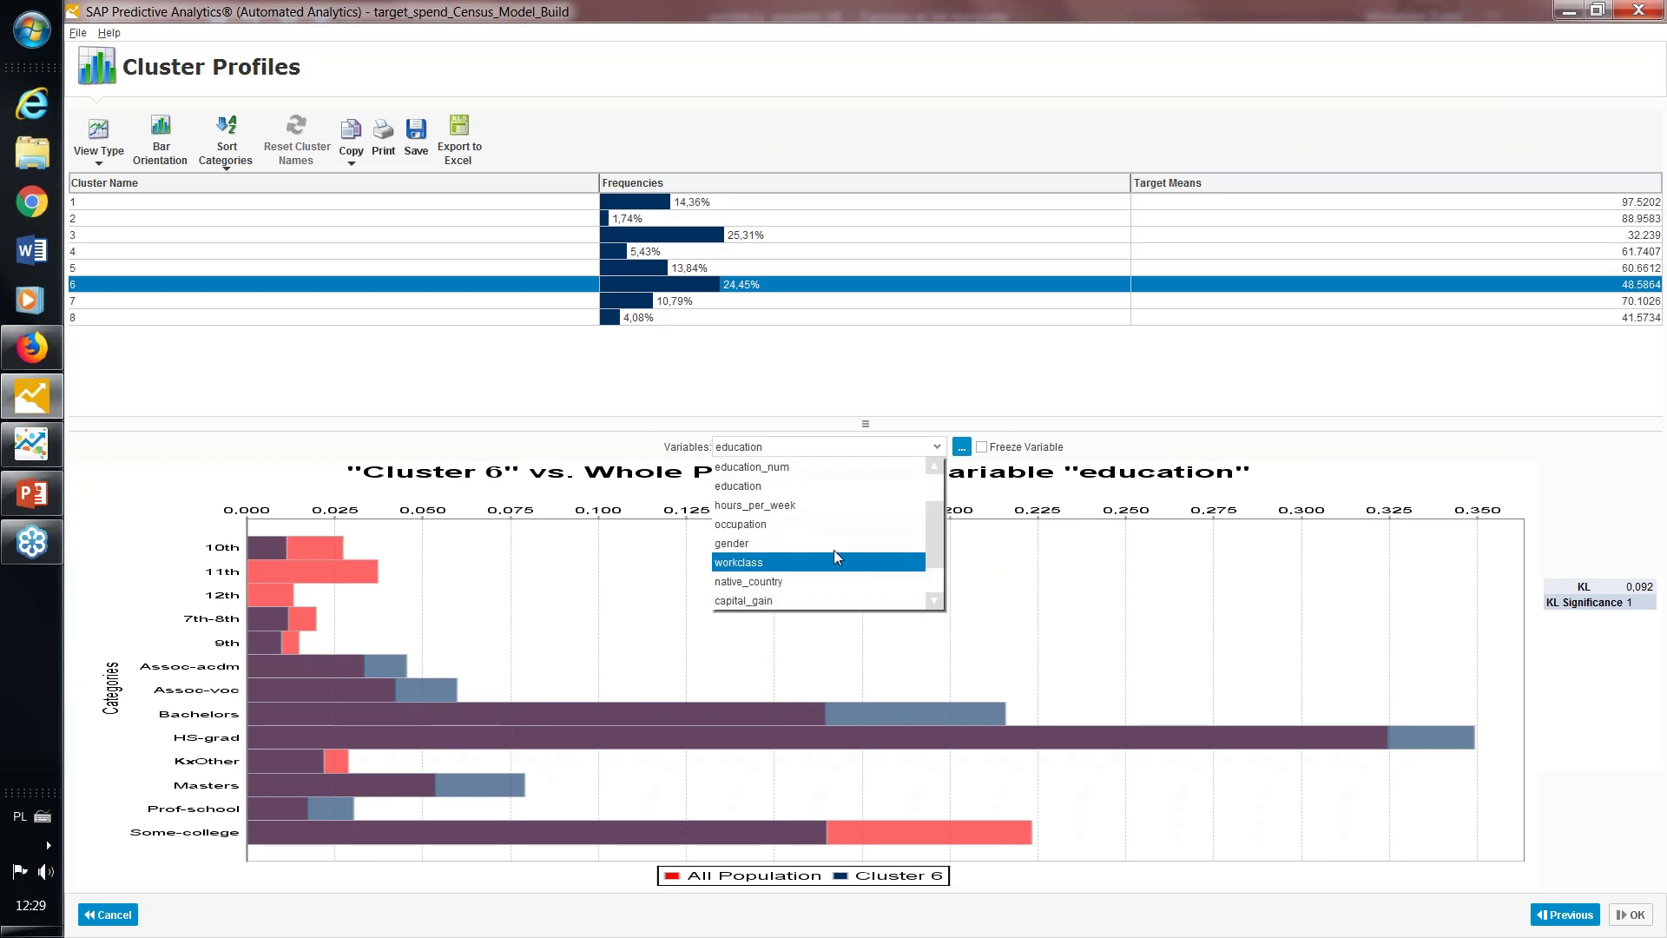
click(836, 549)
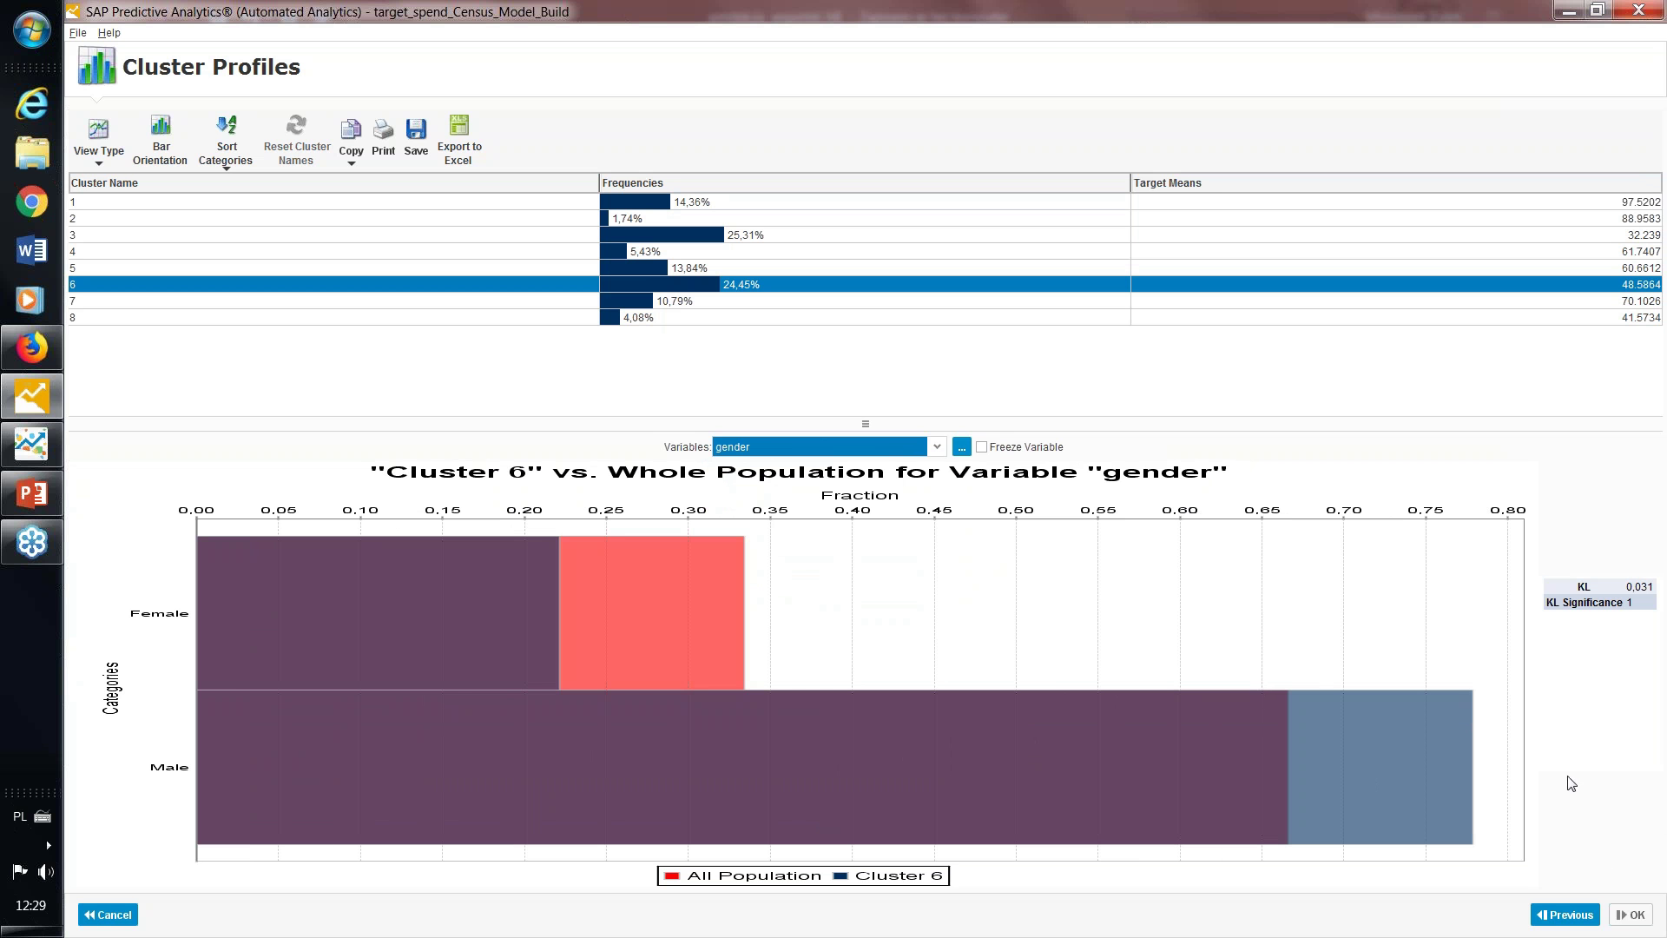
click(1566, 916)
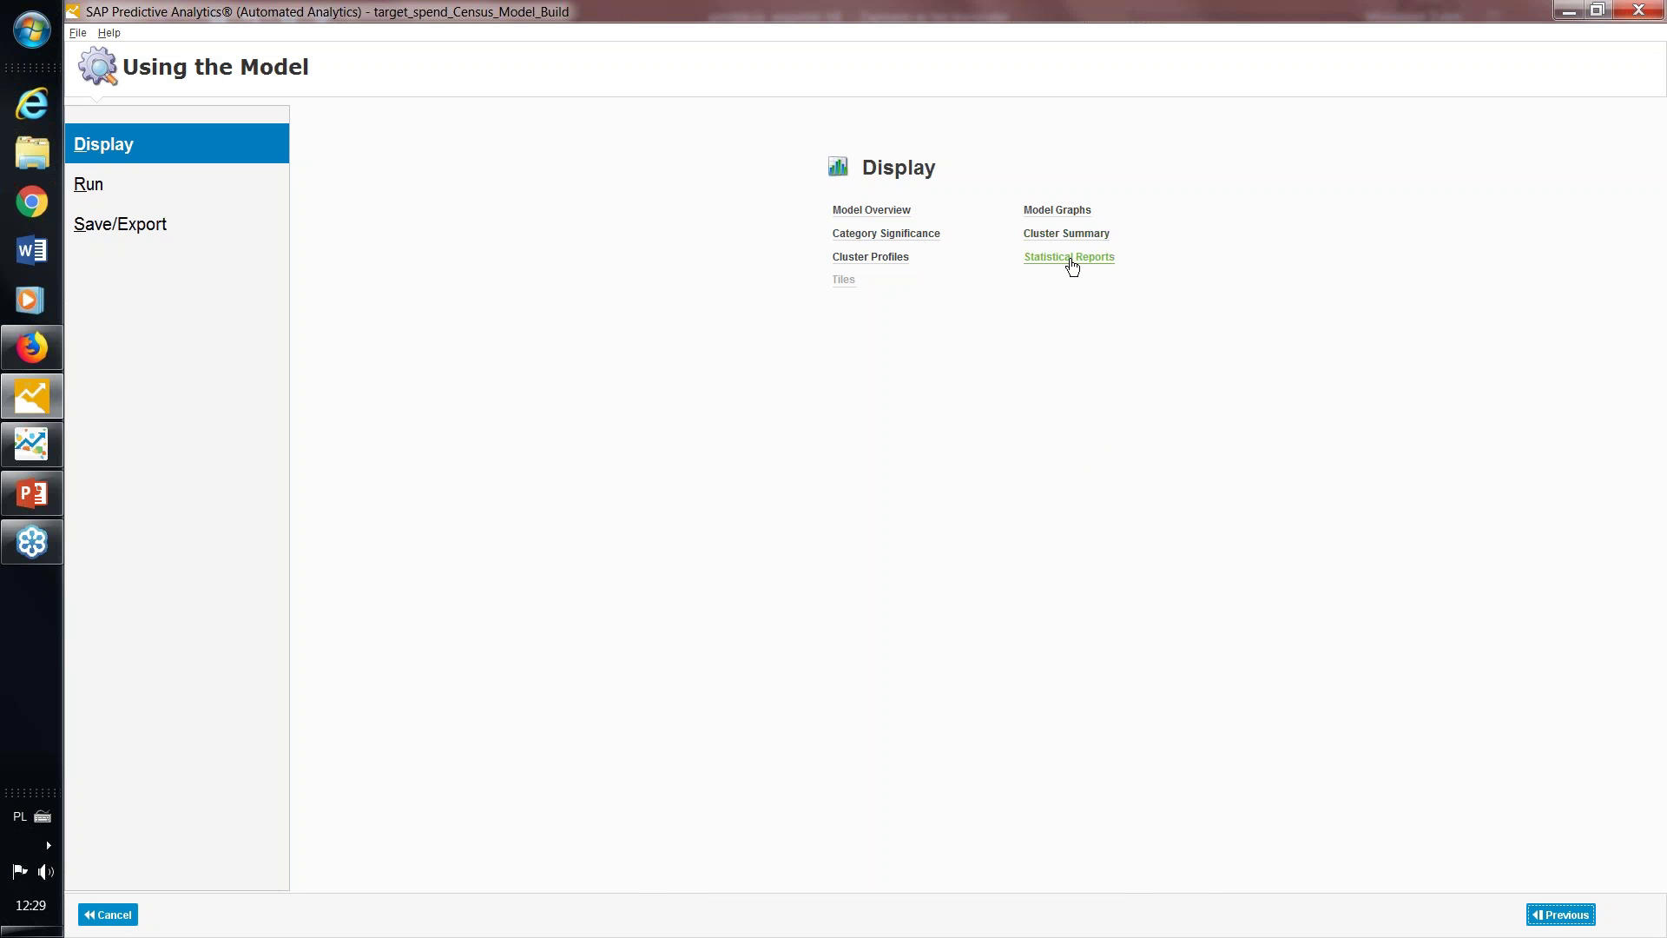
Compare the KL values of all clusters in the statistical reports, focusing on native_country for cluster 2 and relationship for cluster 4
click(1071, 258)
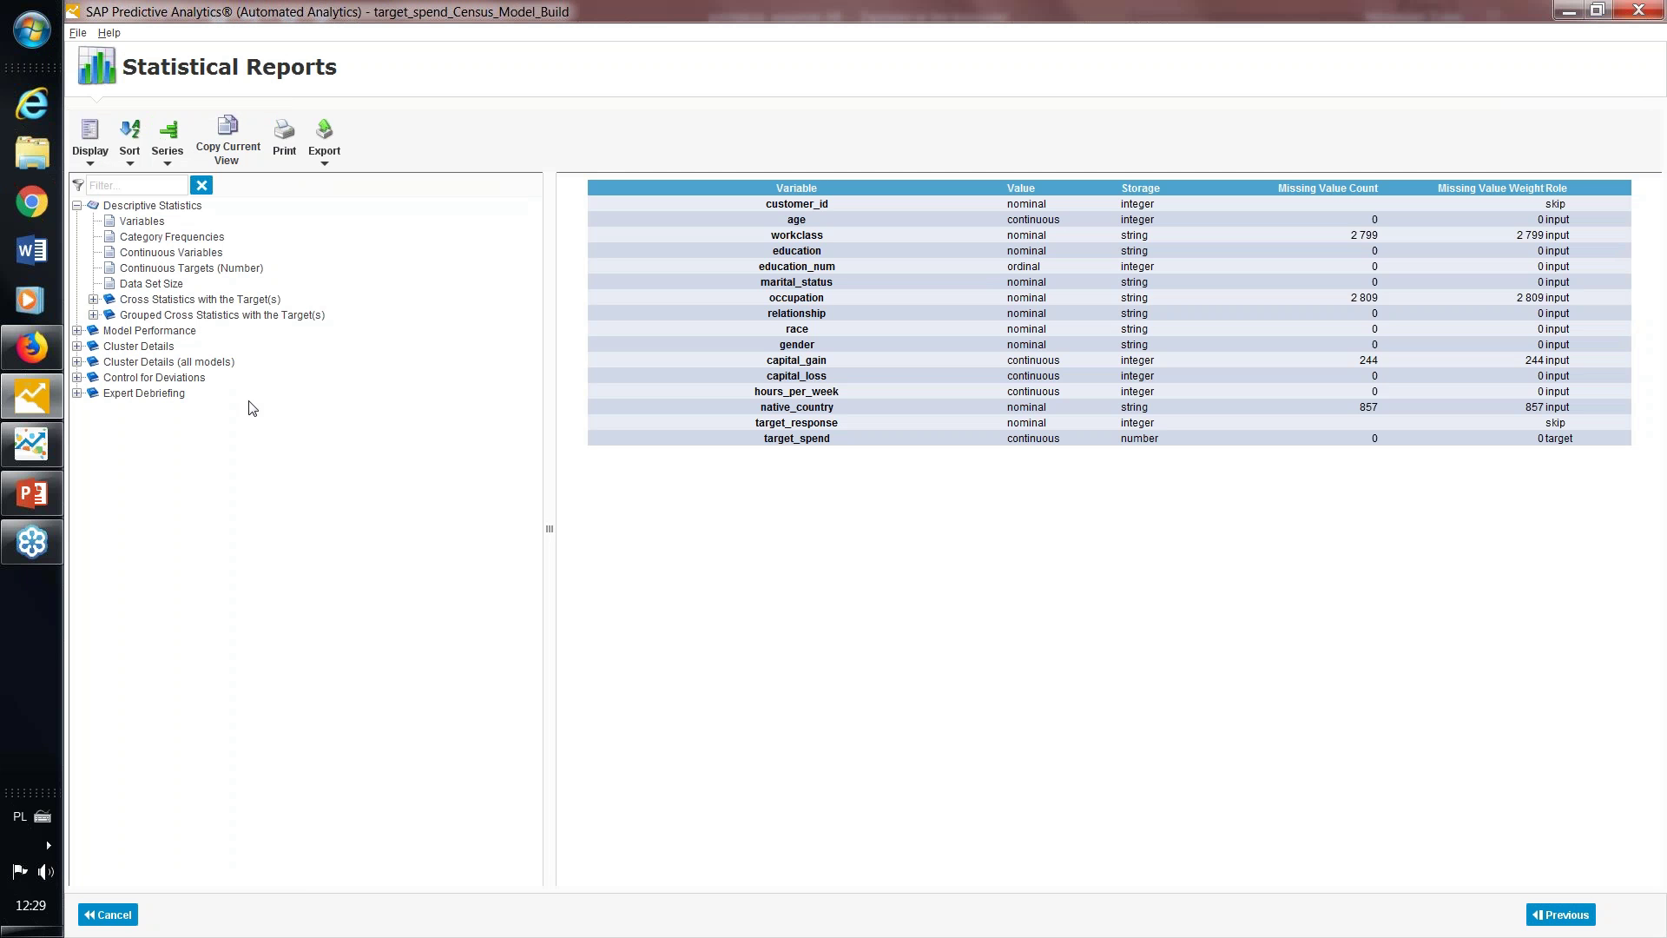
click(76, 347)
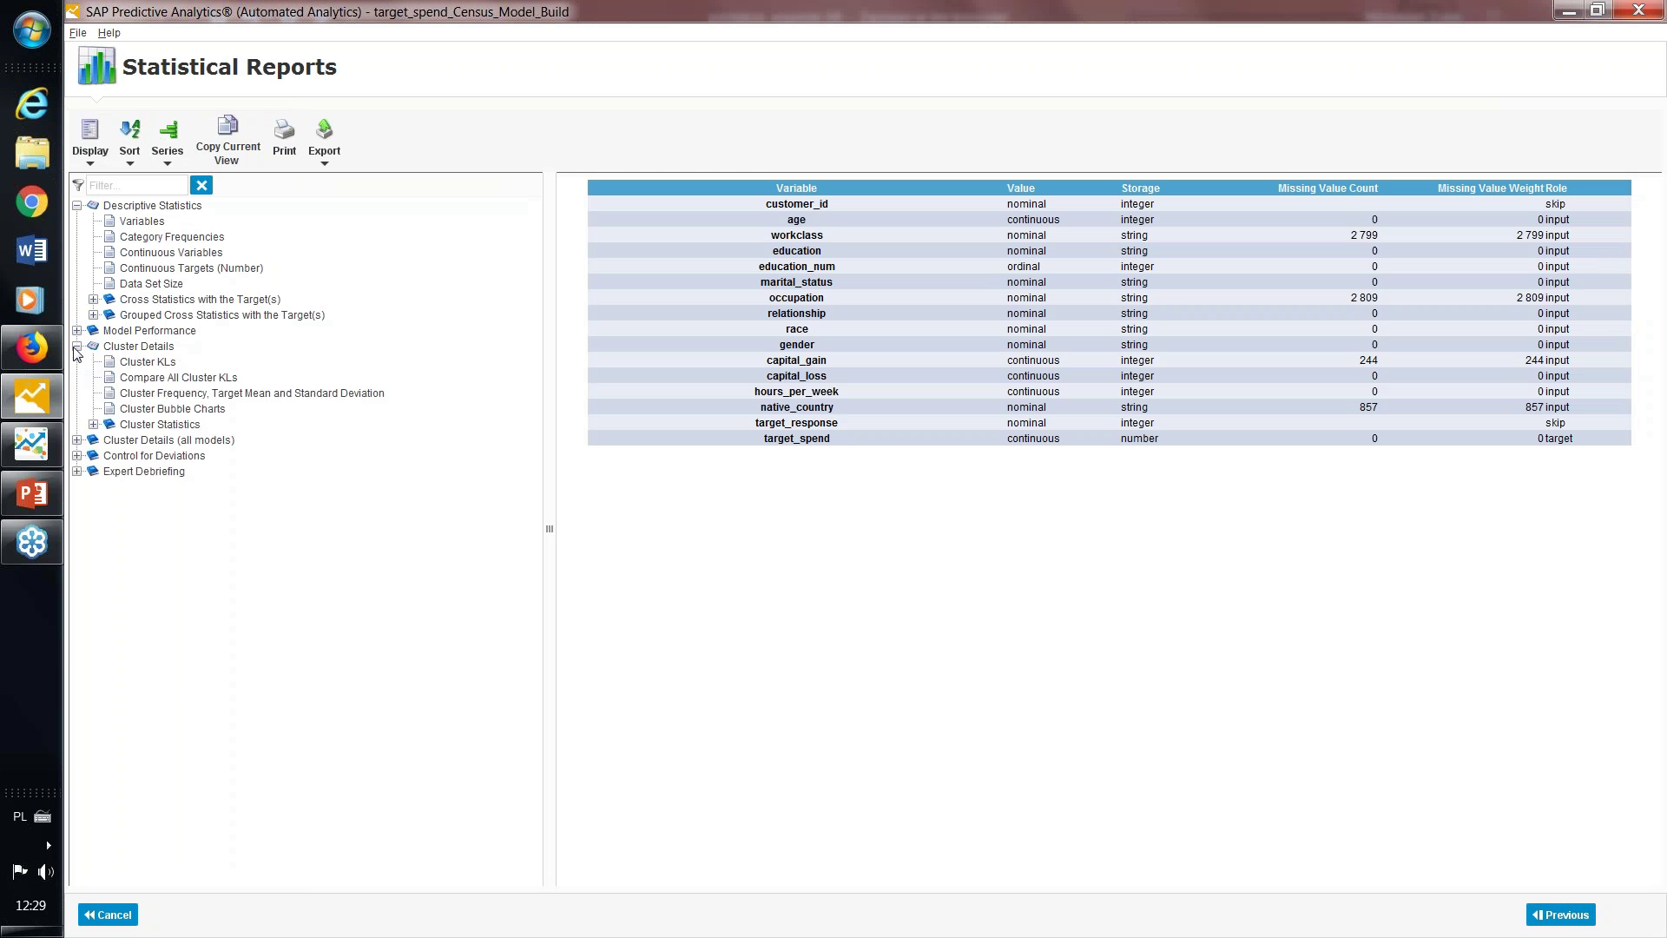
click(165, 380)
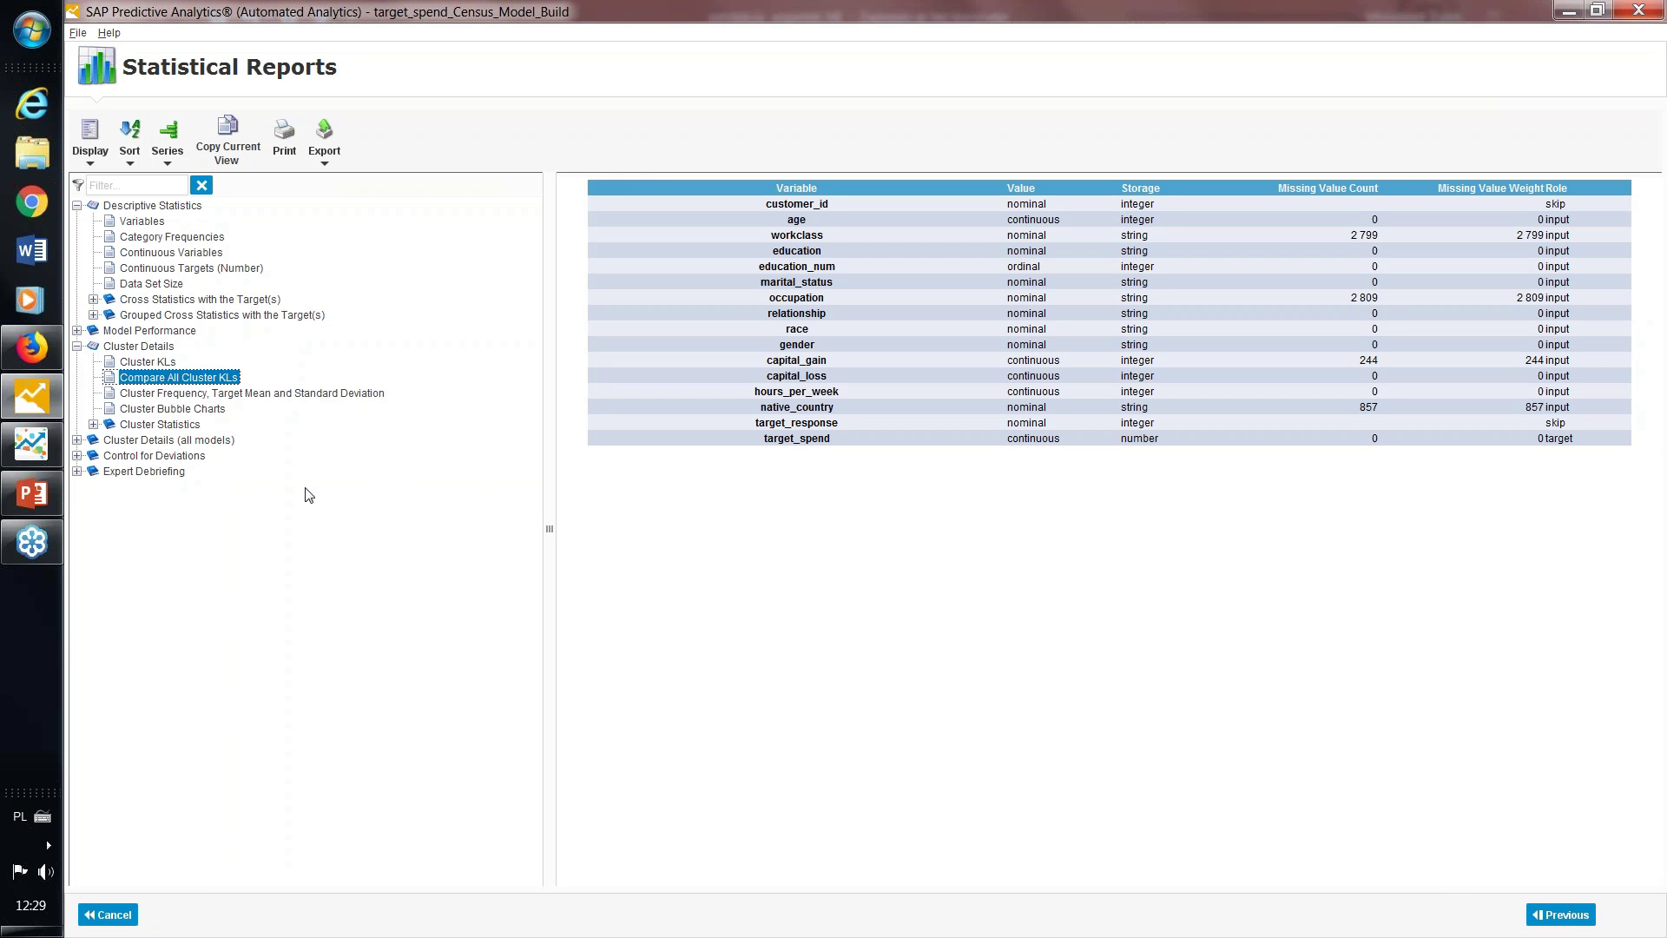
double_click(198, 380)
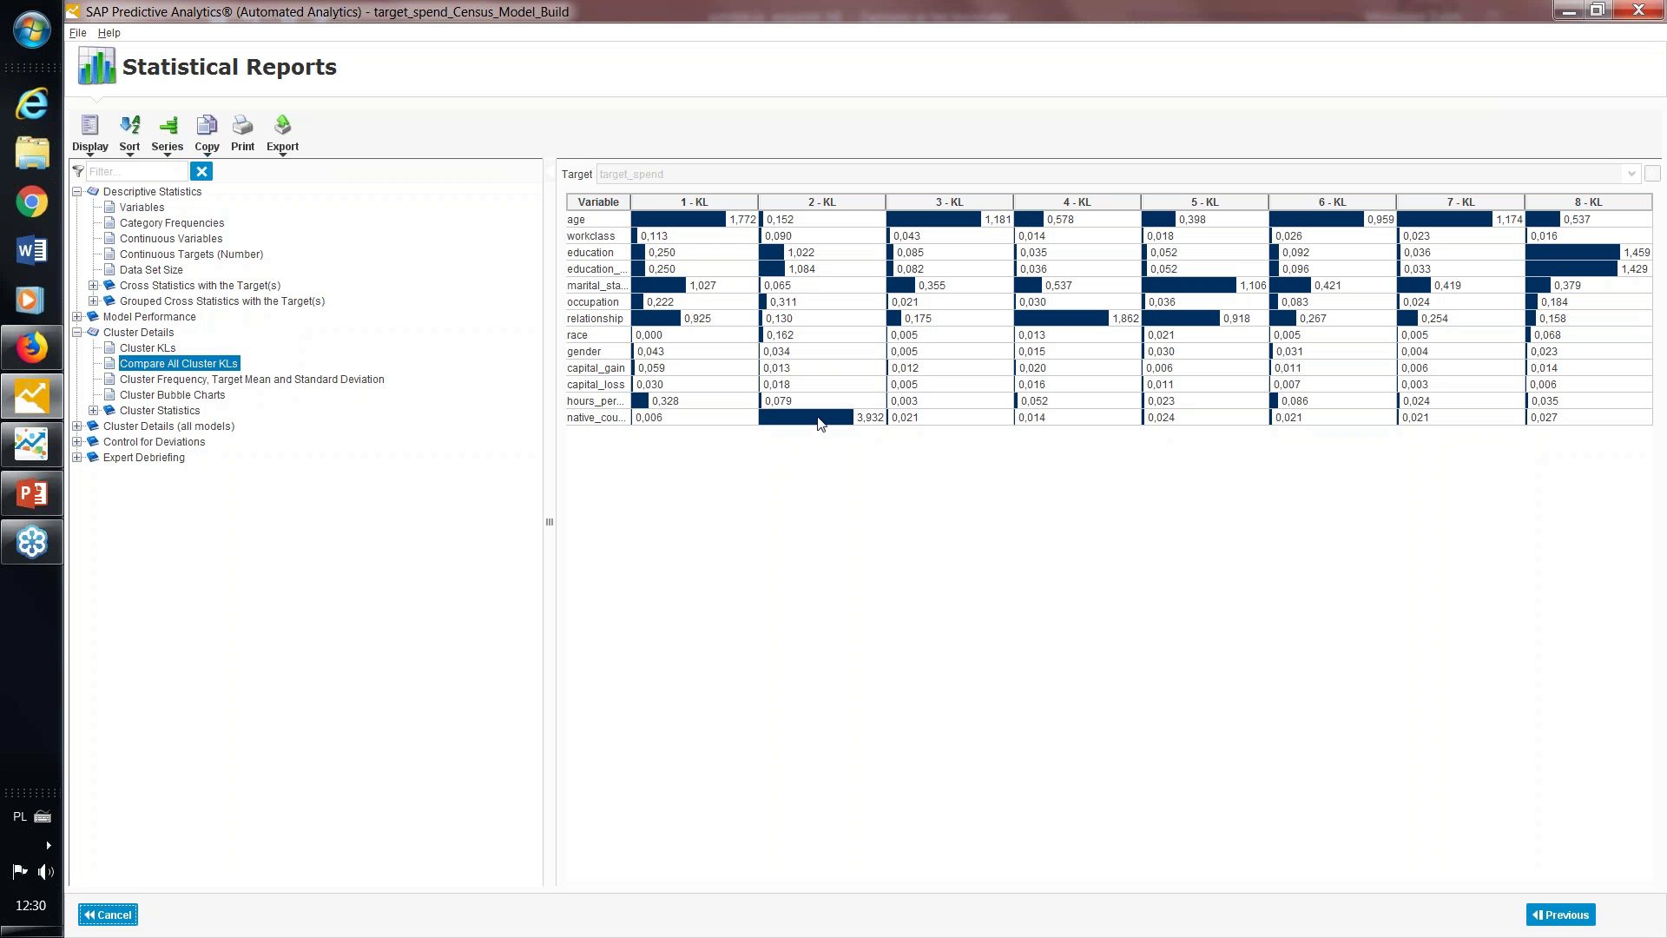
click(820, 418)
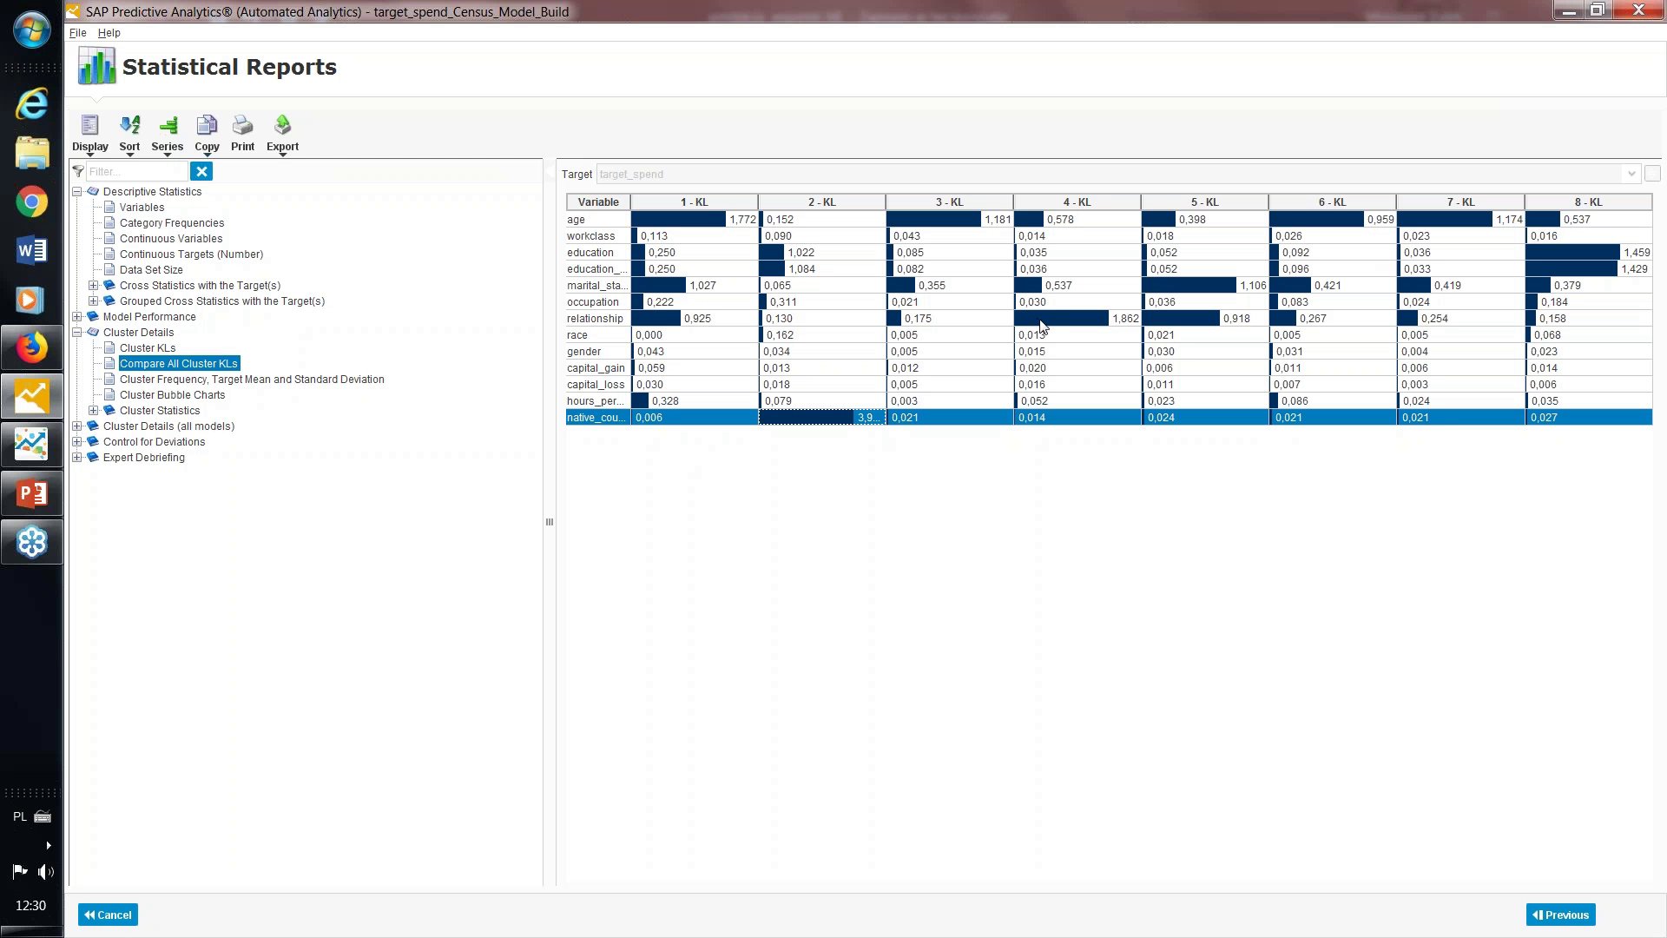
click(1041, 321)
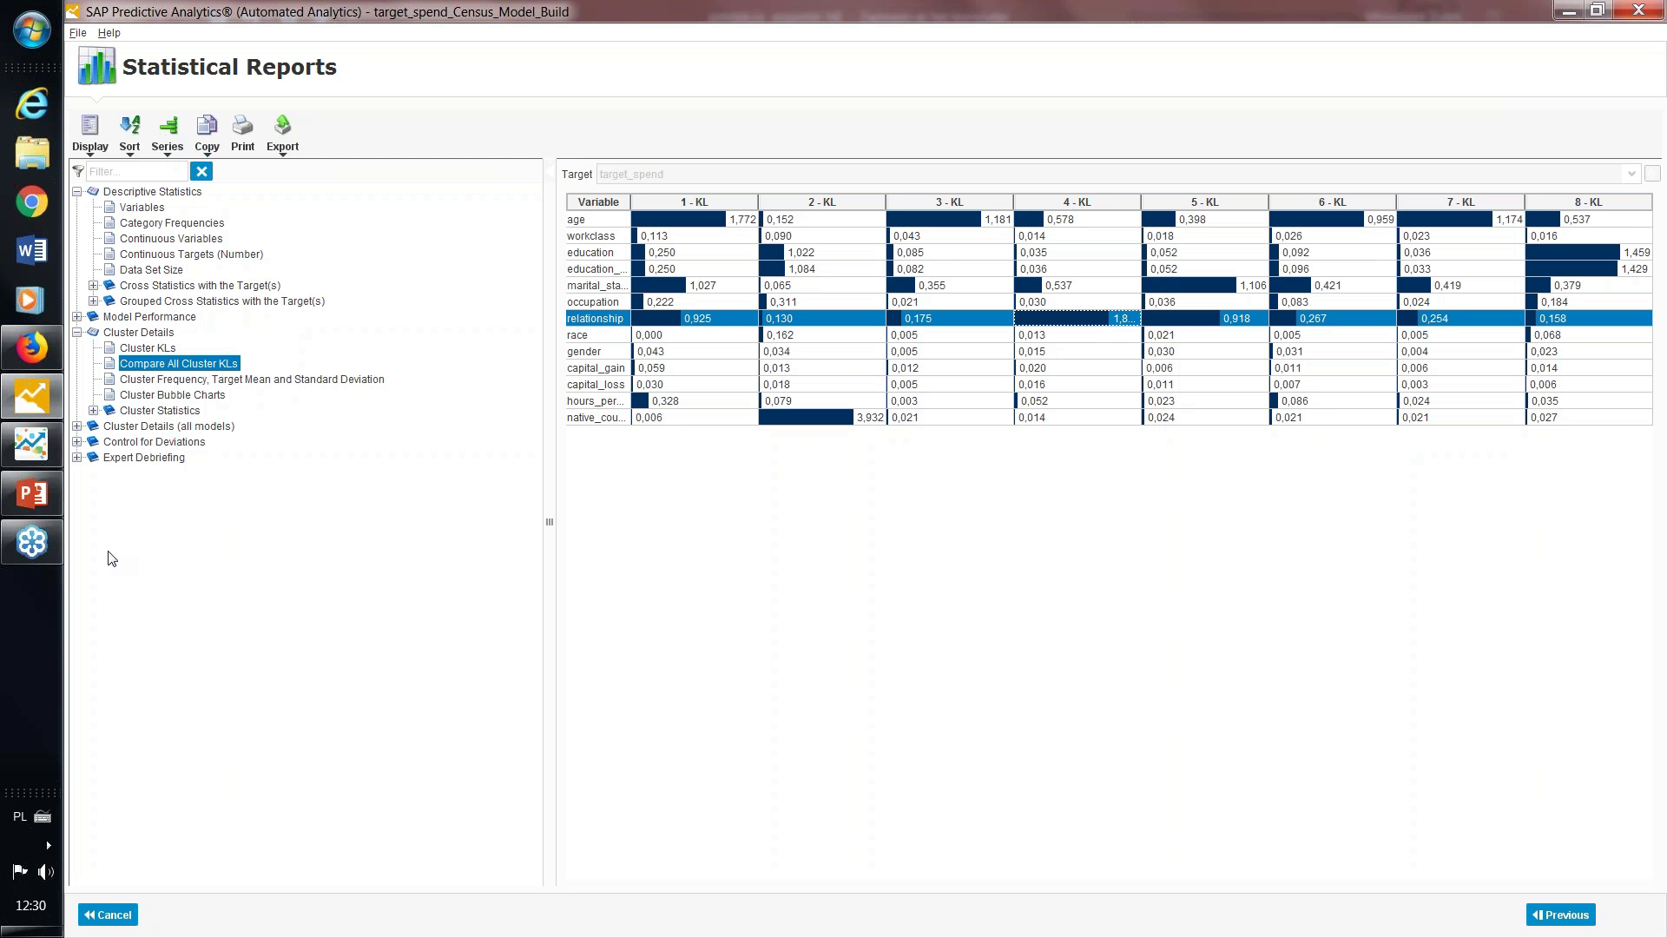
Examine the cluster bubble chart with age on the Y axis against target_spend, then return to the model display options
click(171, 396)
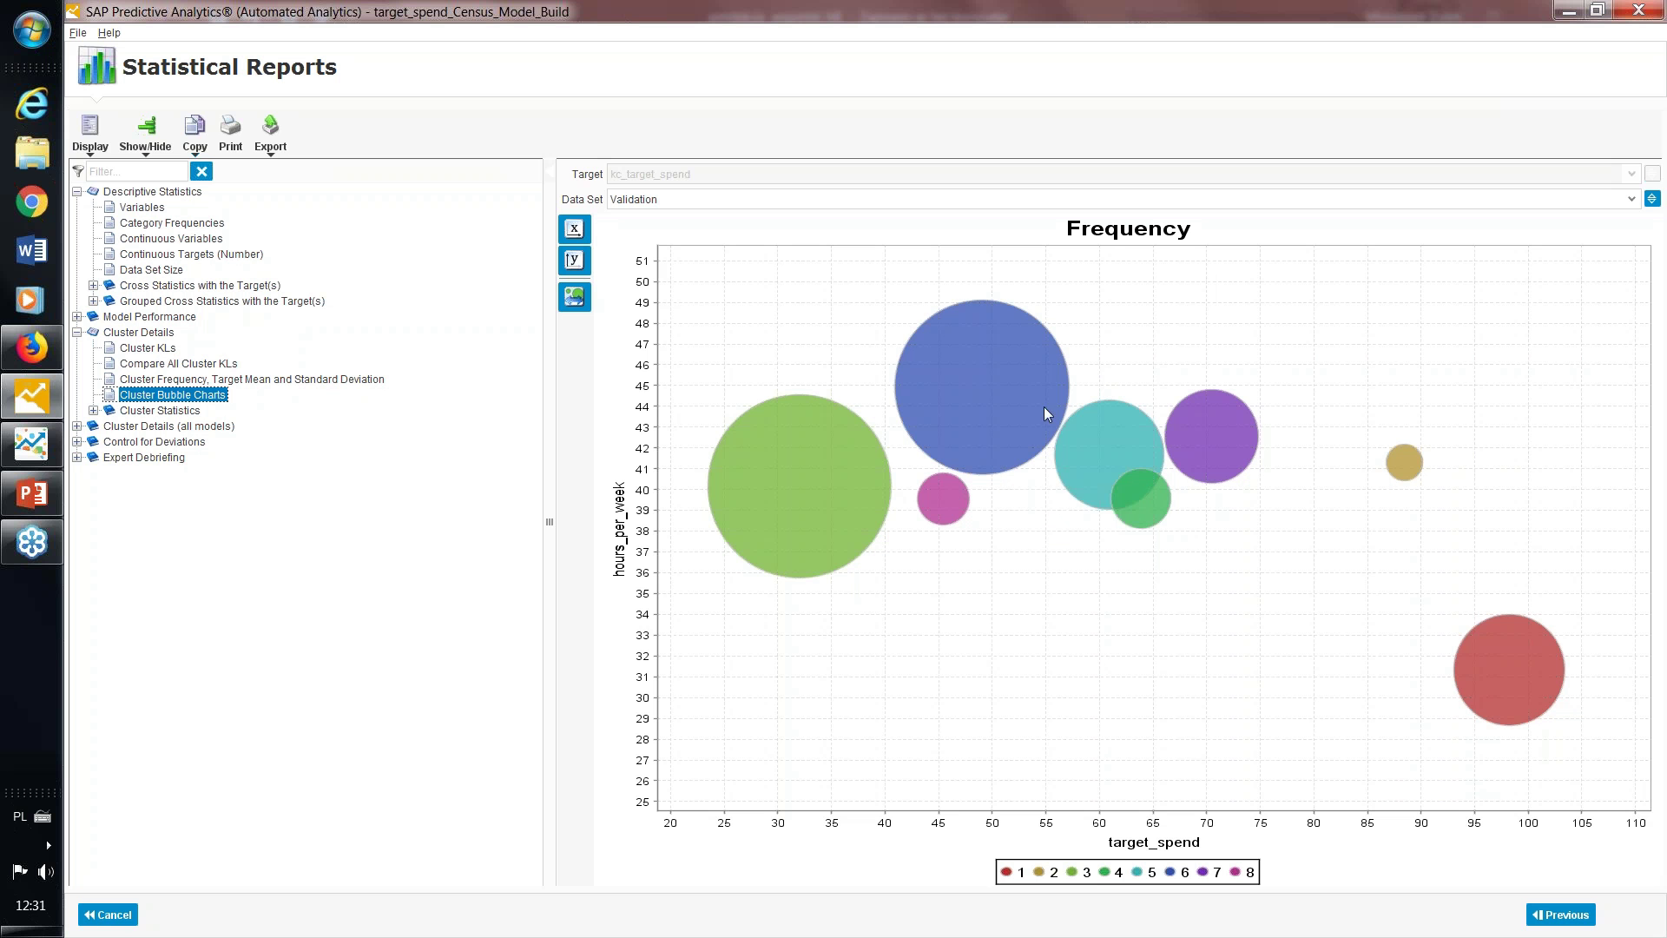
mouse_move(1094, 485)
mouse_move(853, 451)
click(574, 260)
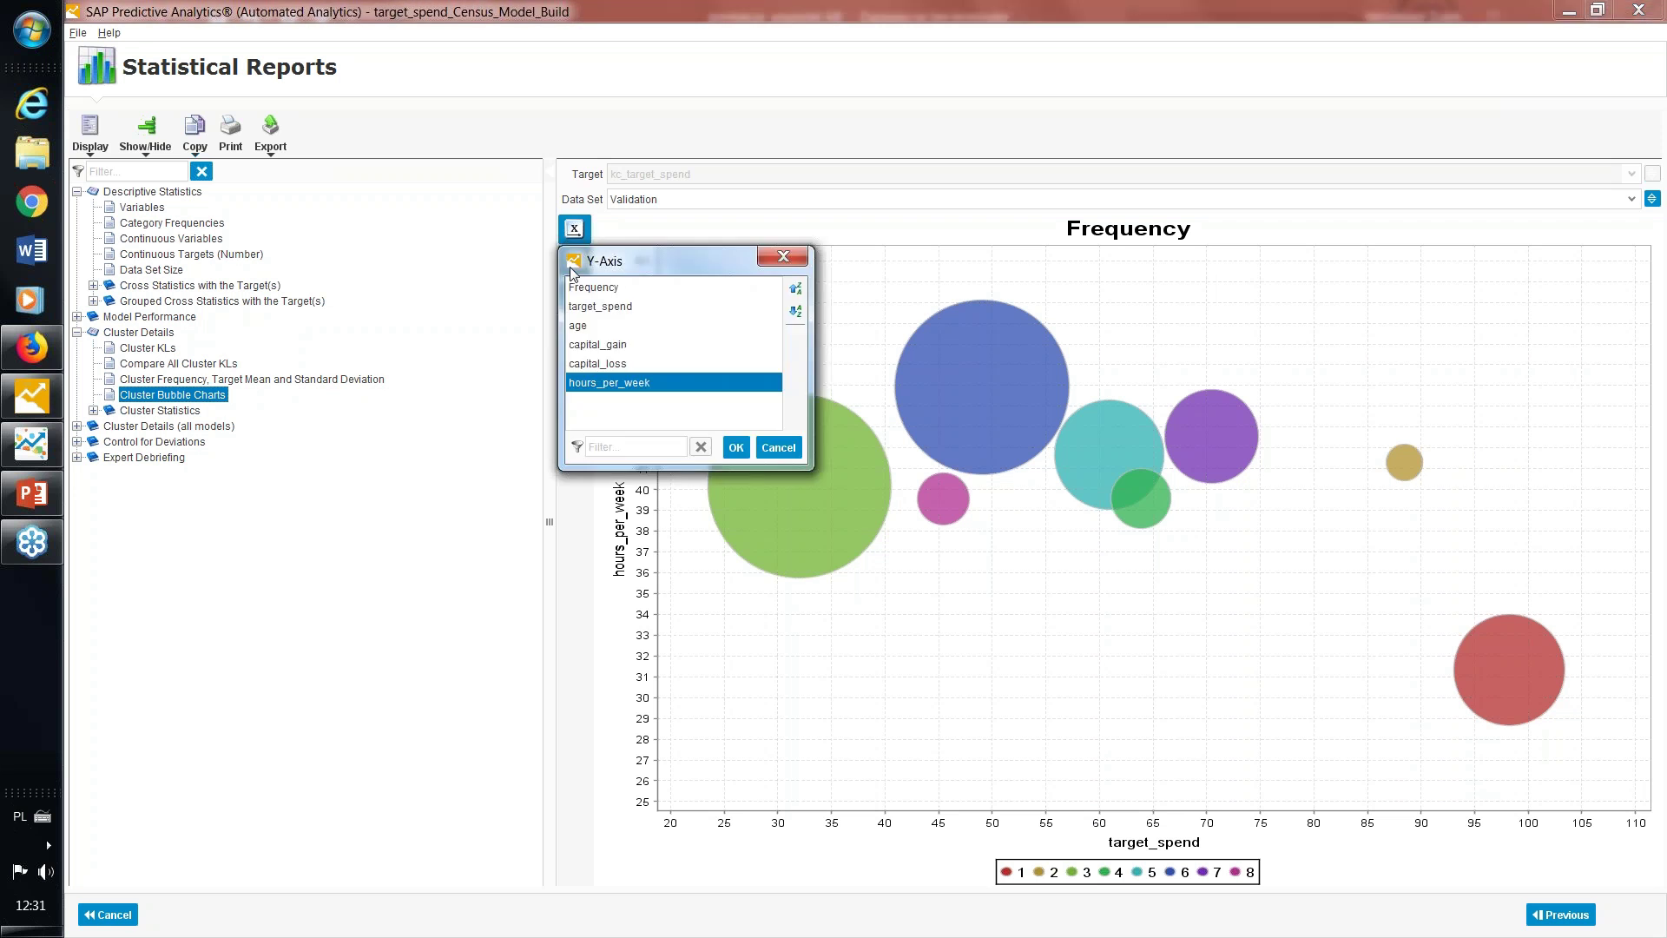
click(585, 327)
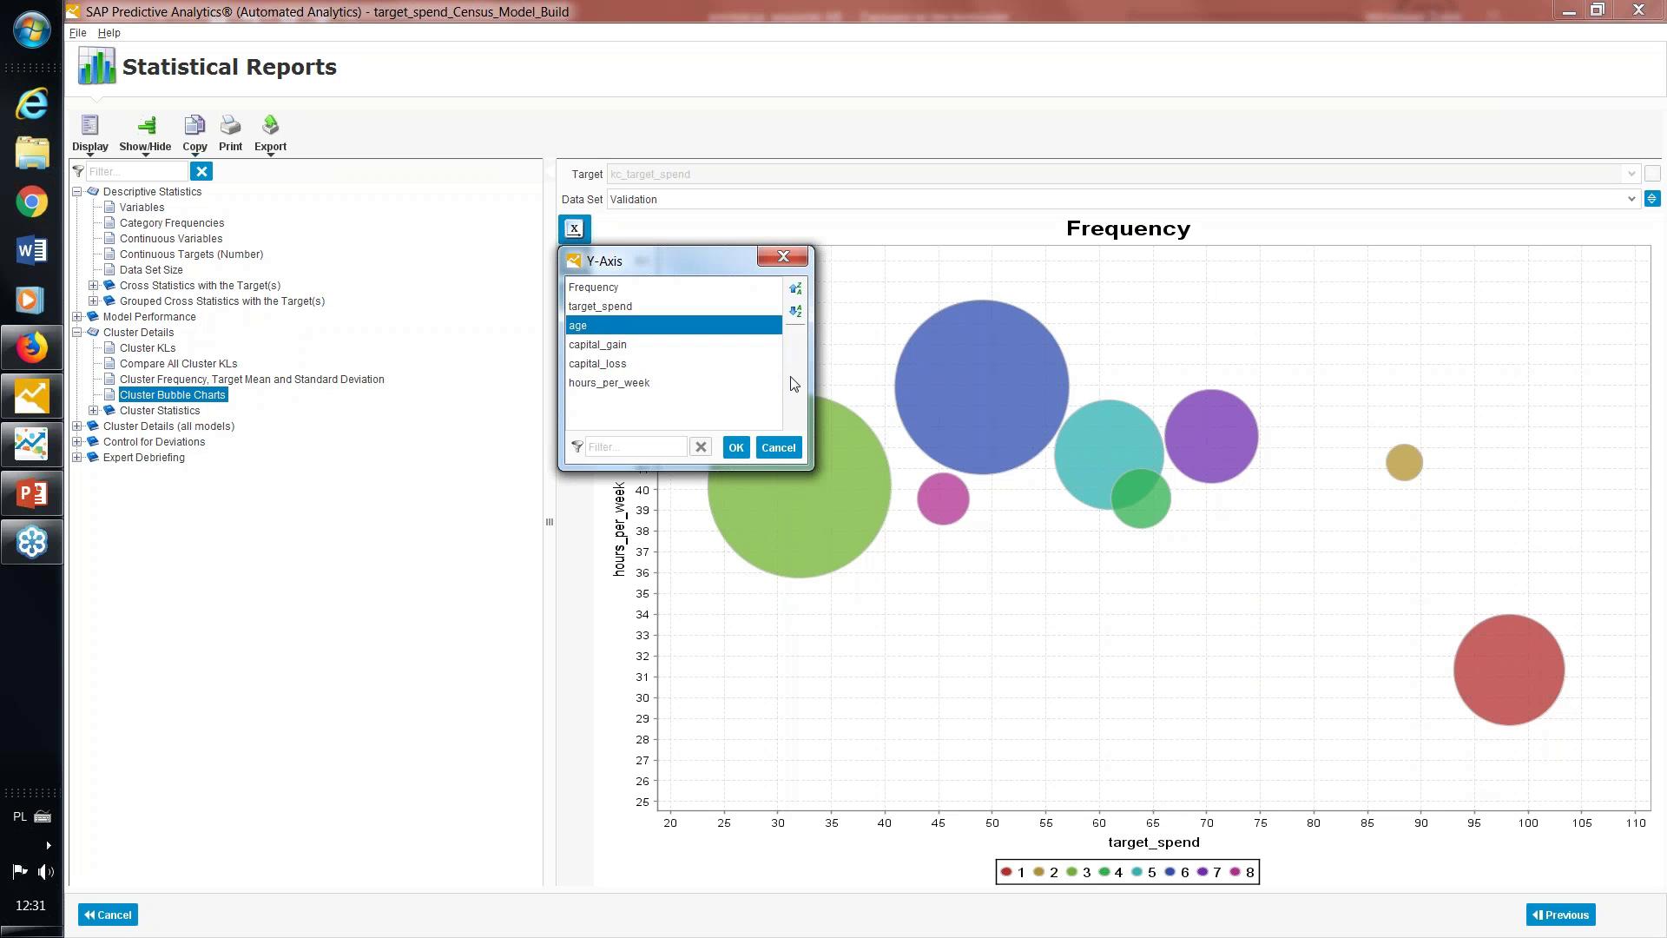
click(731, 450)
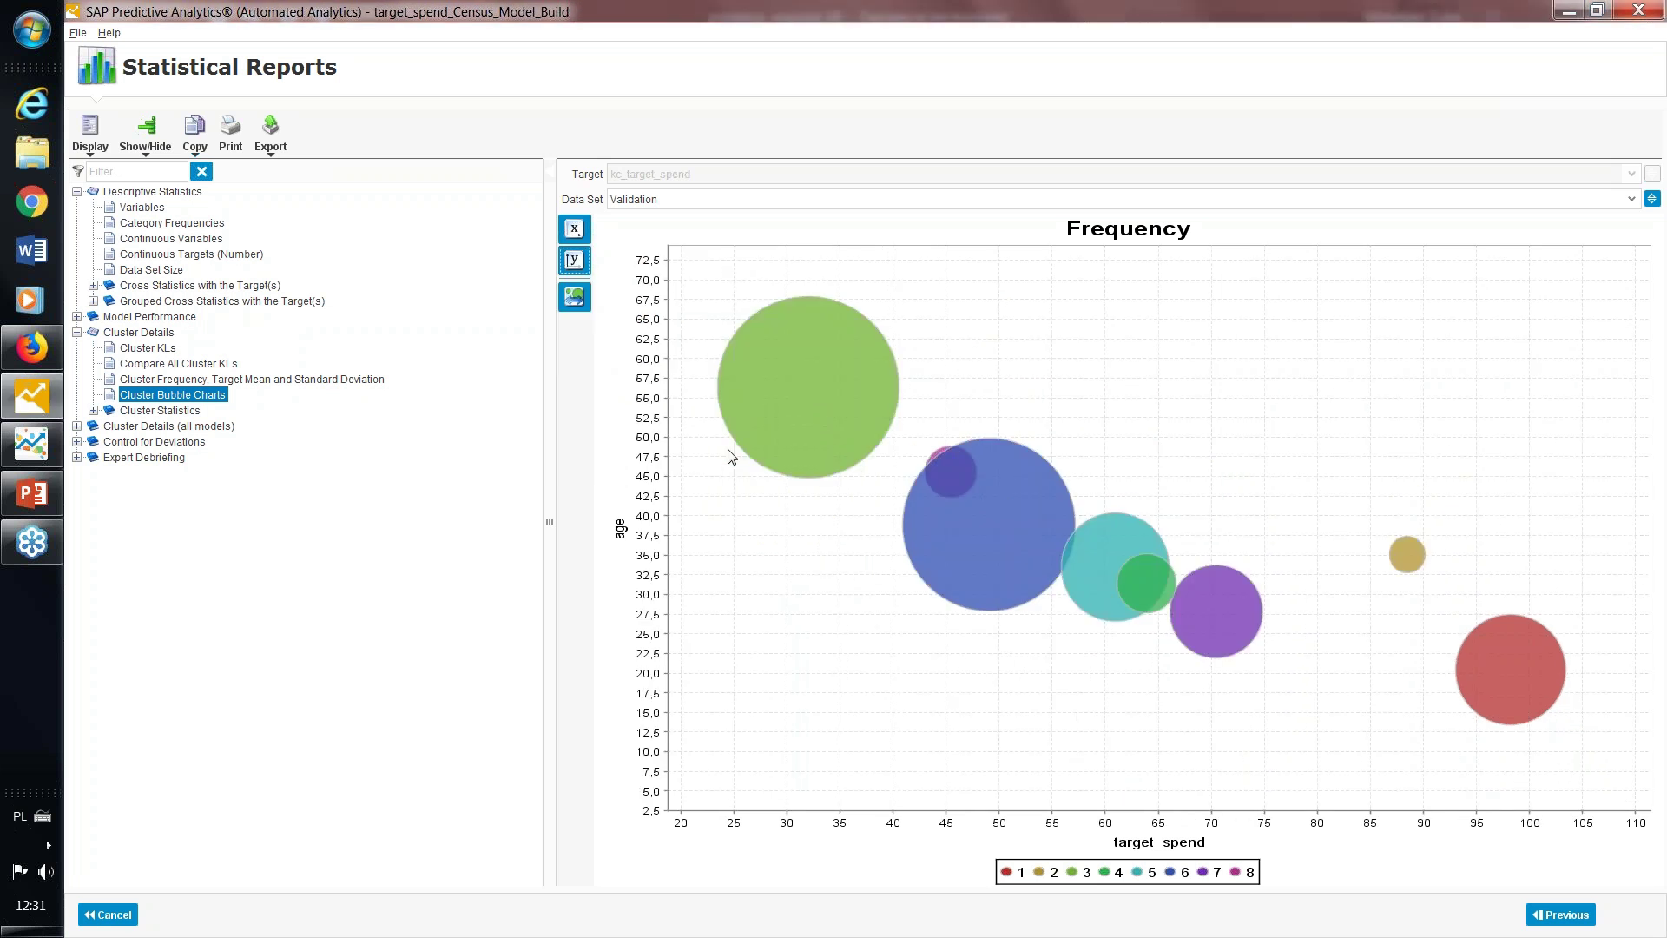
mouse_move(850, 436)
mouse_move(757, 347)
mouse_move(1548, 703)
mouse_move(1526, 670)
click(1562, 914)
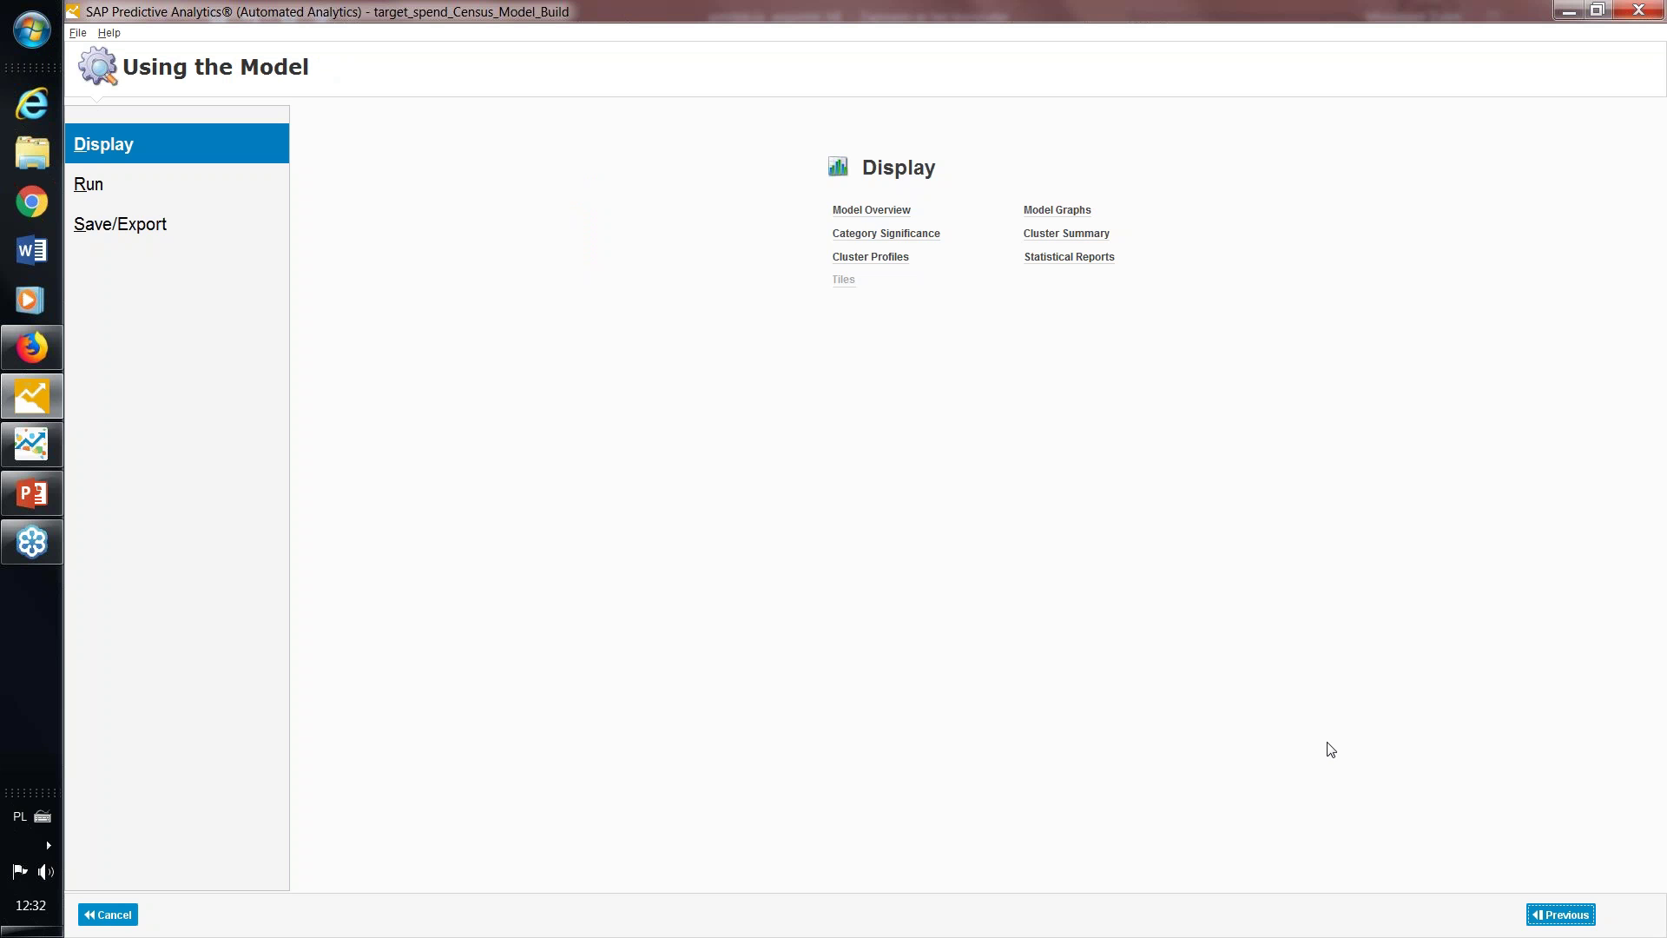
Open the settings for applying the model and name the results file target_spend_cous.txt
click(96, 197)
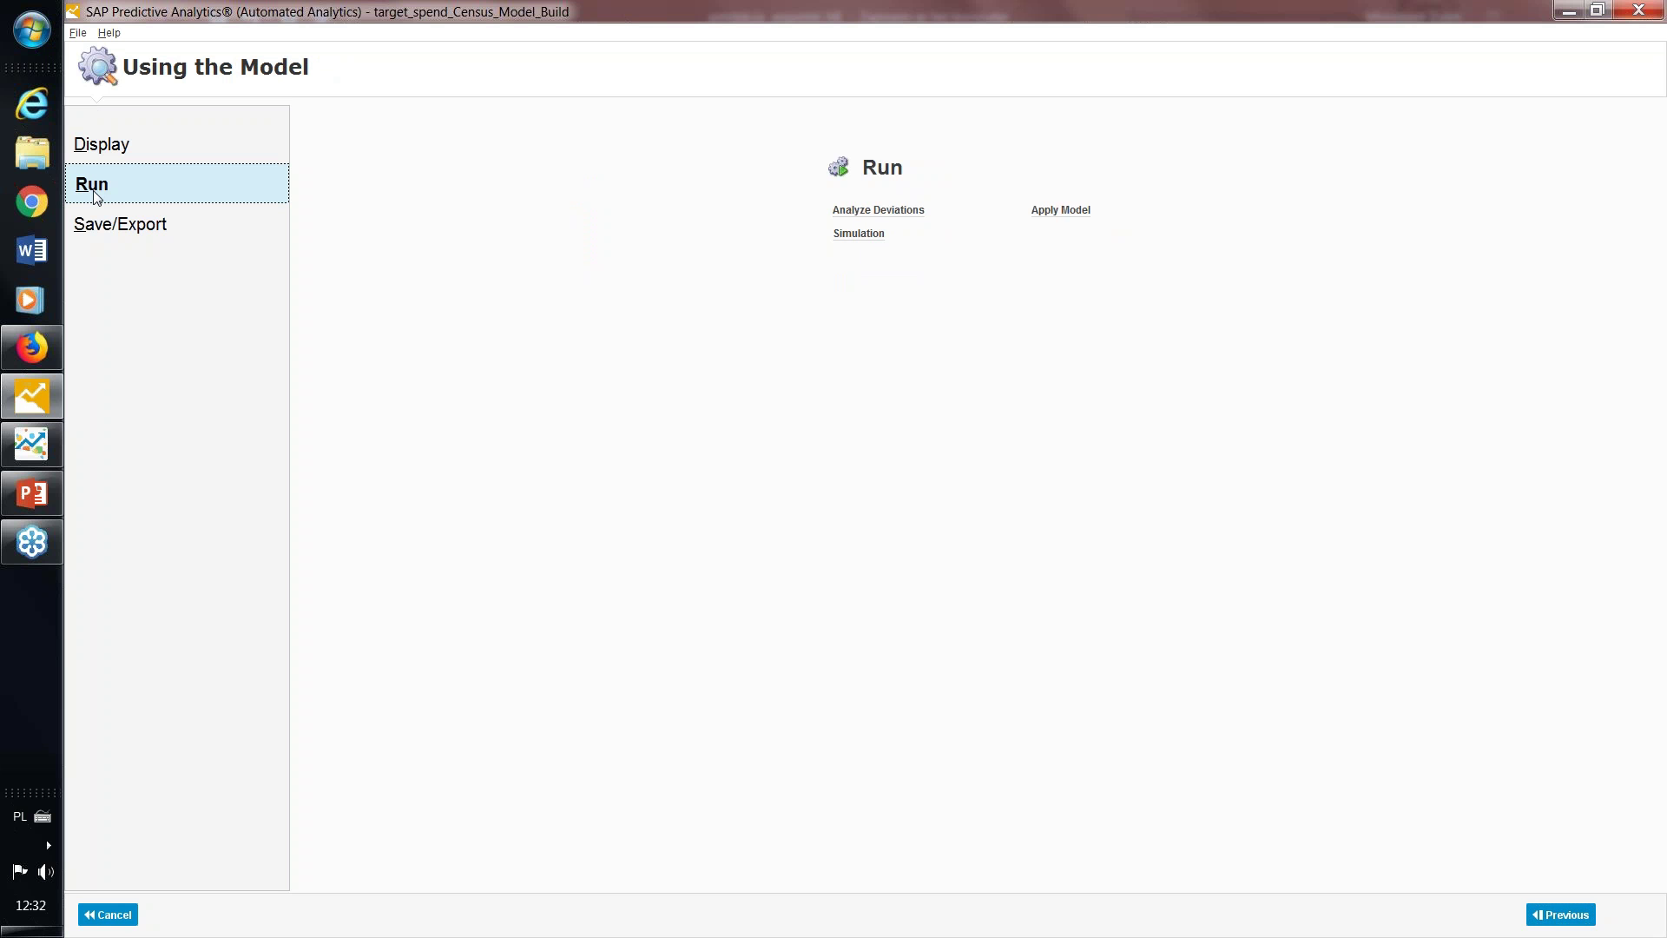
click(126, 145)
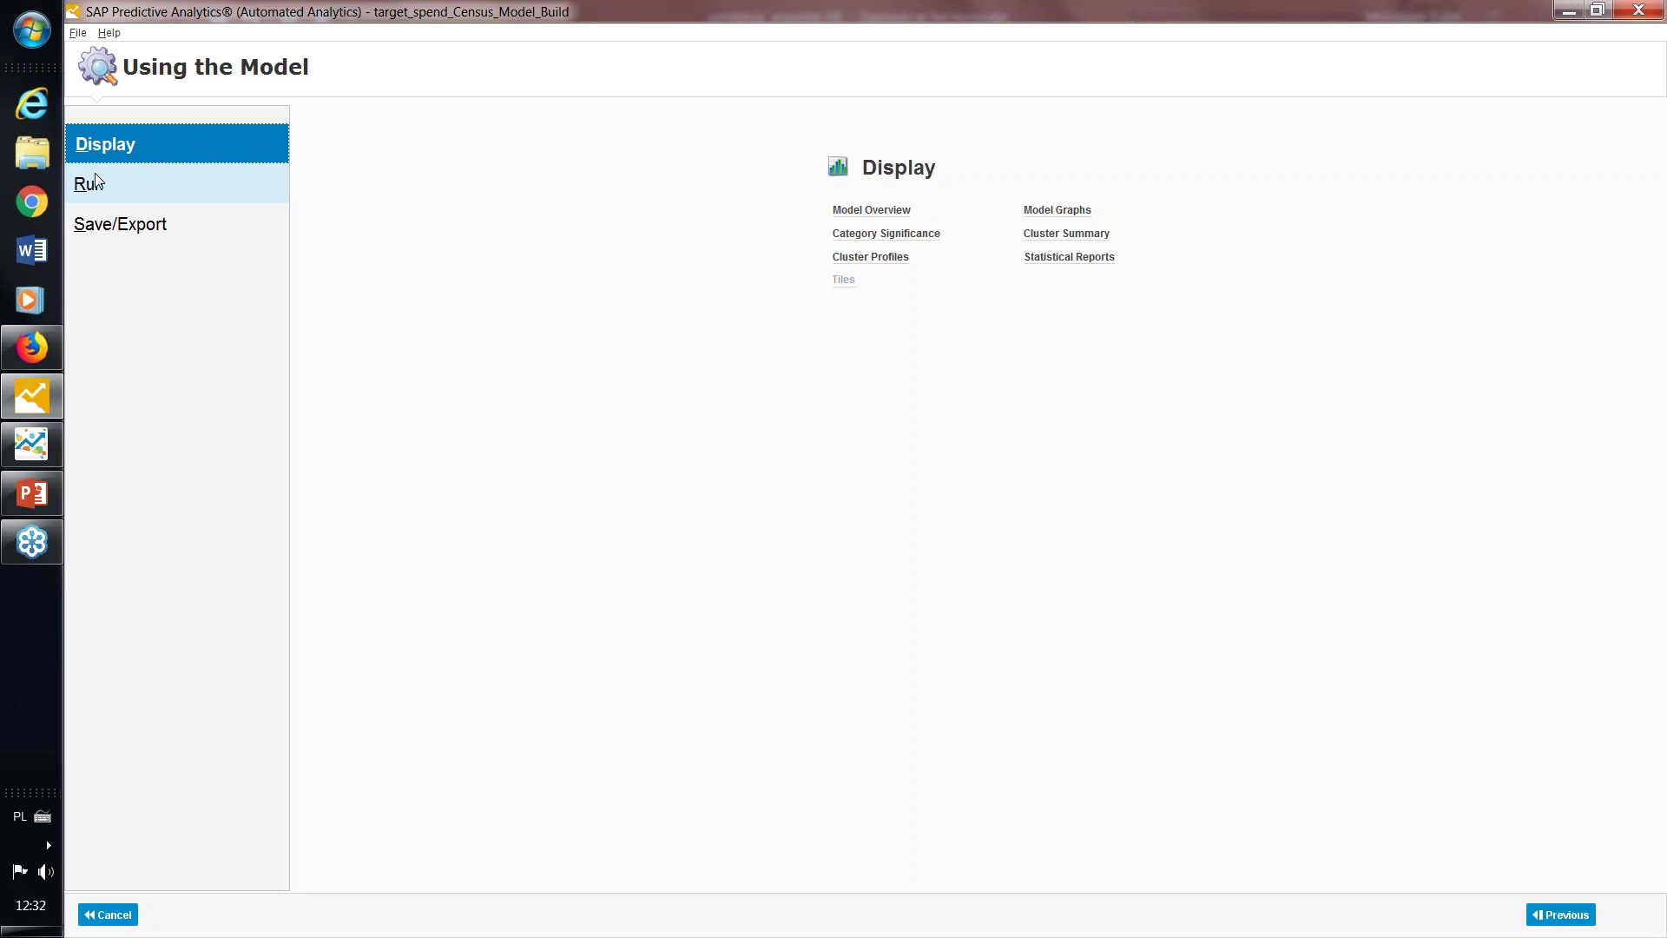
click(96, 173)
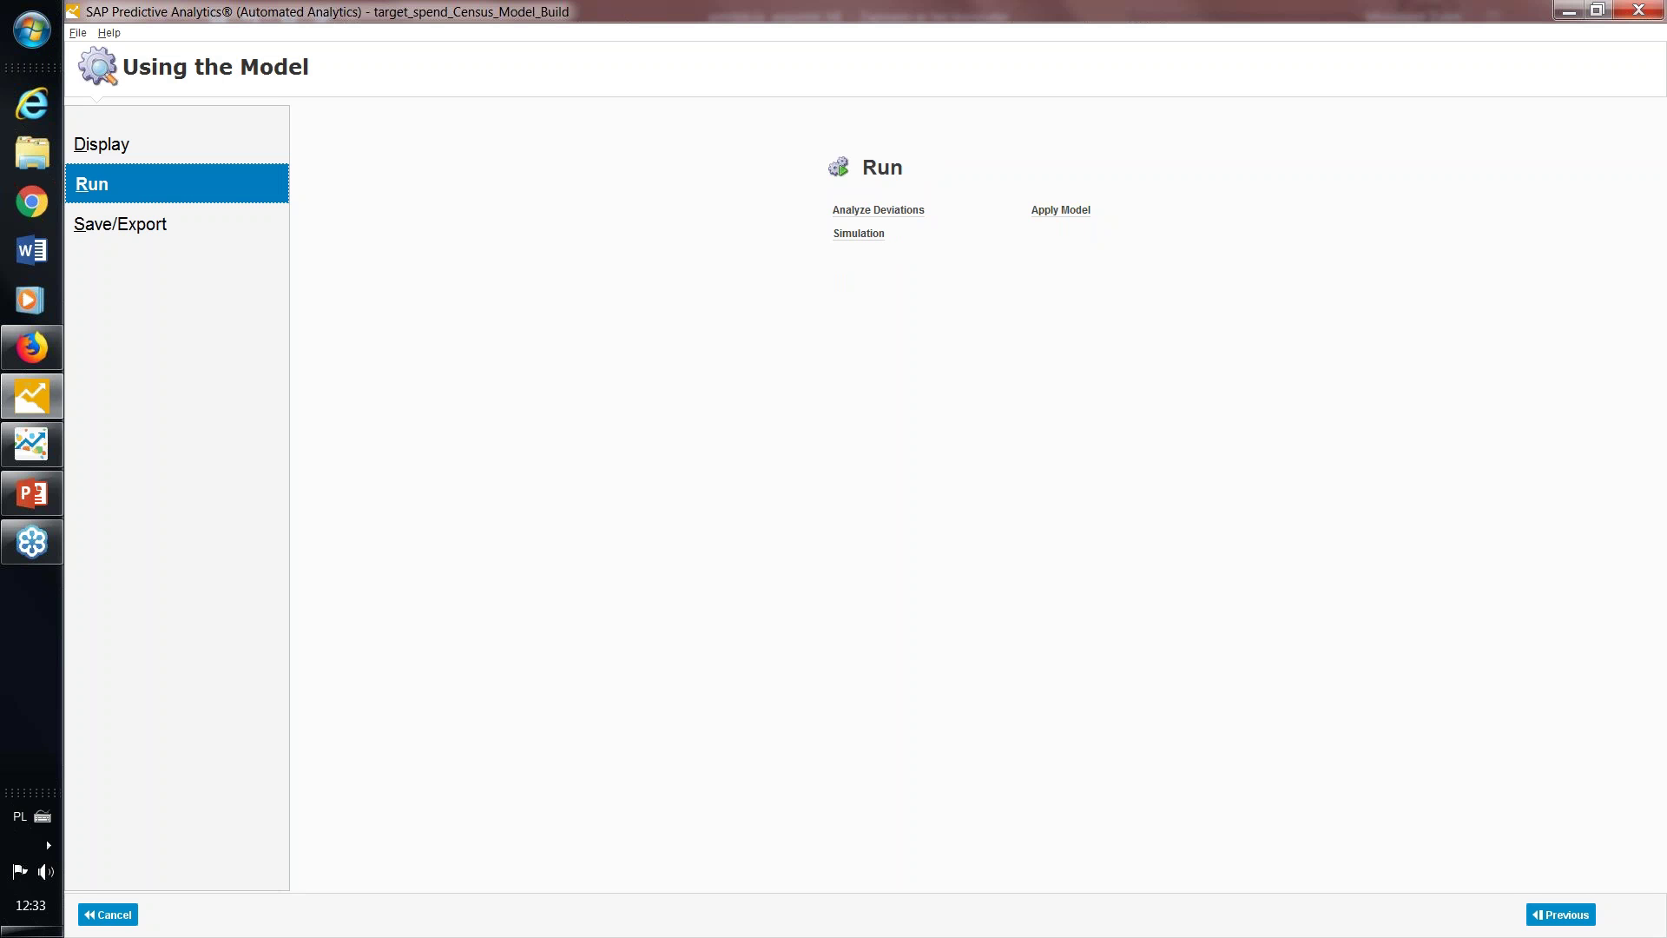
click(1060, 211)
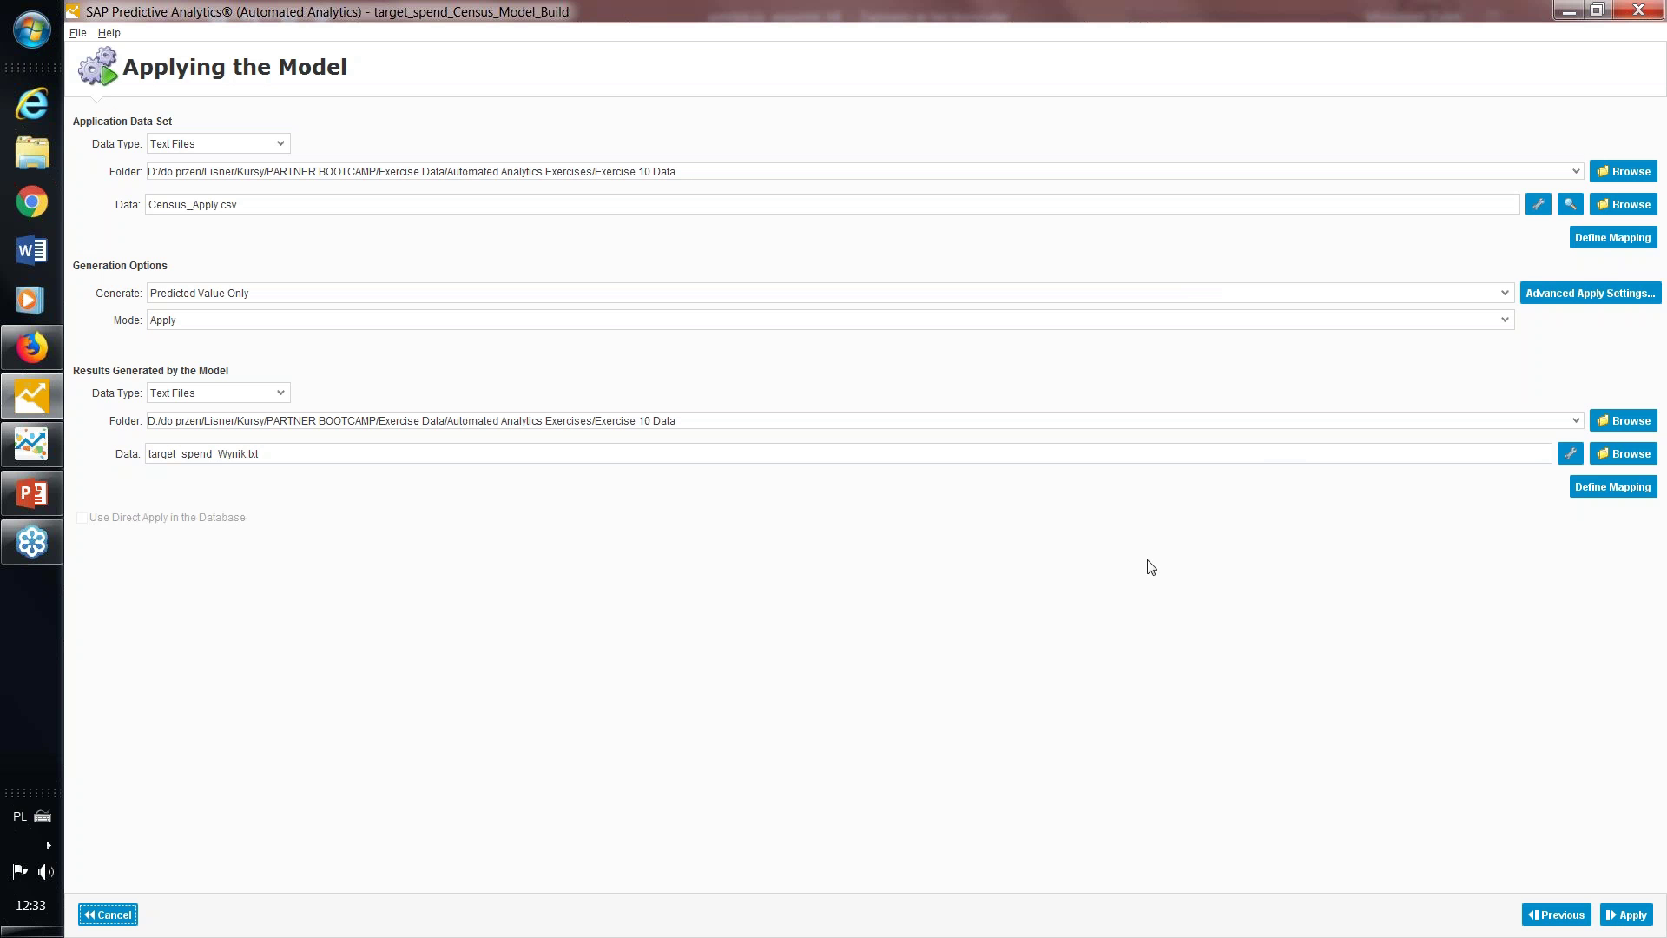
click(247, 454)
key(BackSpace)
key(BackSpace)
key(BackSpace)
key(BackSpace)
key(BackSpace)
key(BackSpace)
text(_cous)
Generate the predicted value only and apply the model to Census_Apply.csv
click(383, 294)
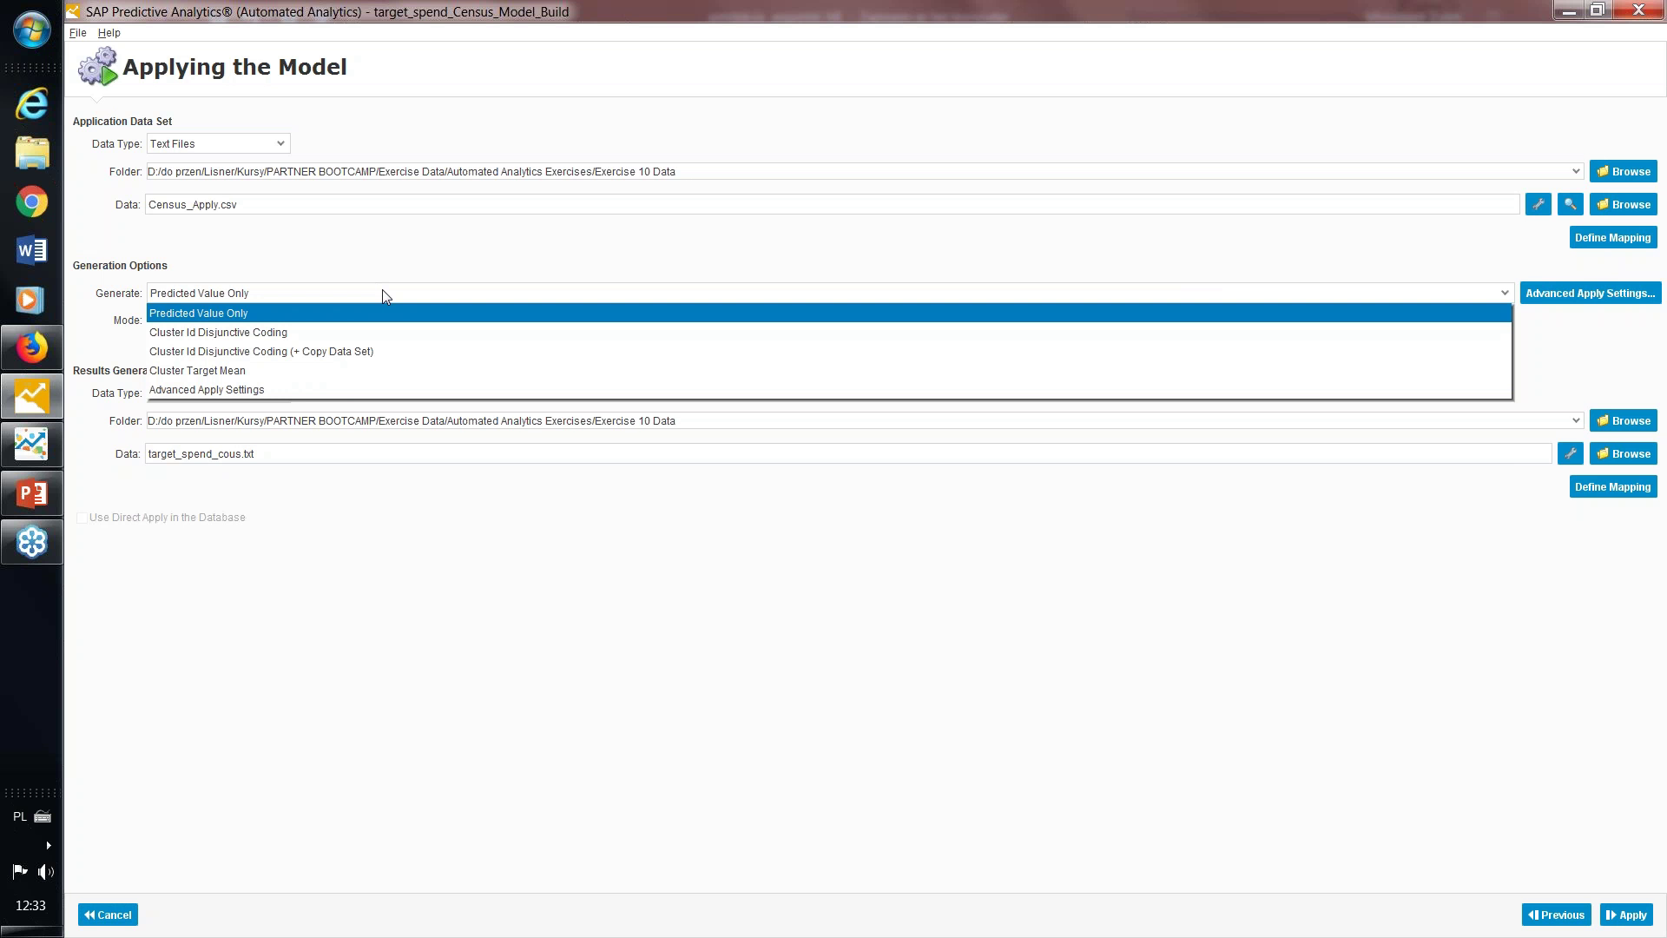
click(240, 314)
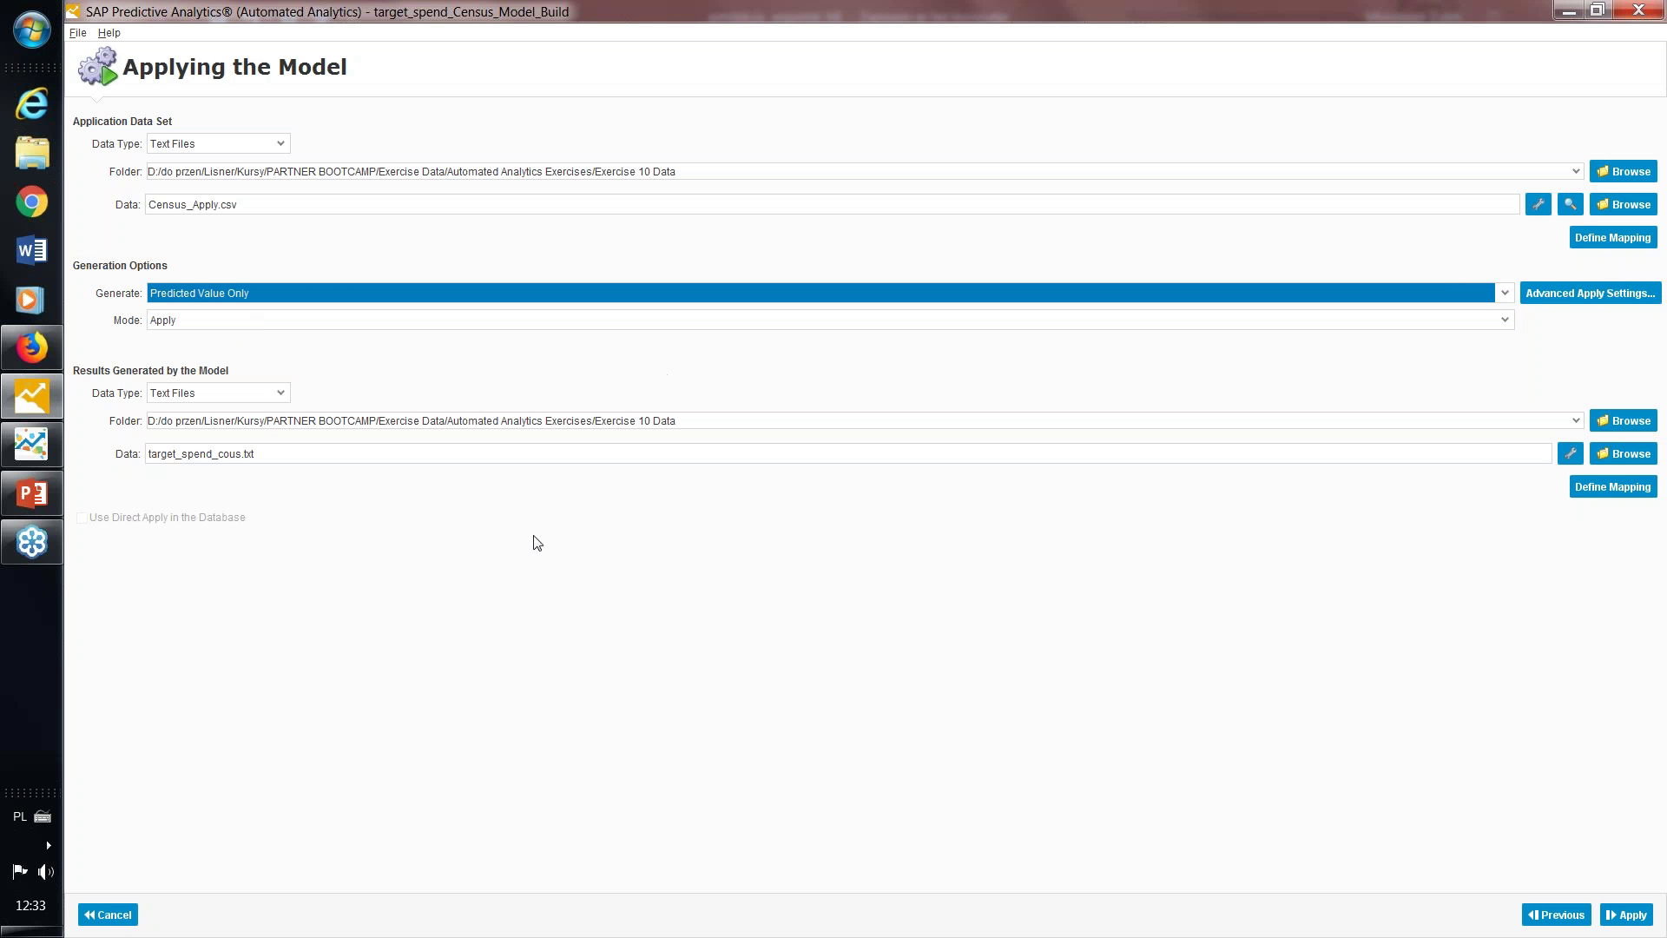
click(1605, 922)
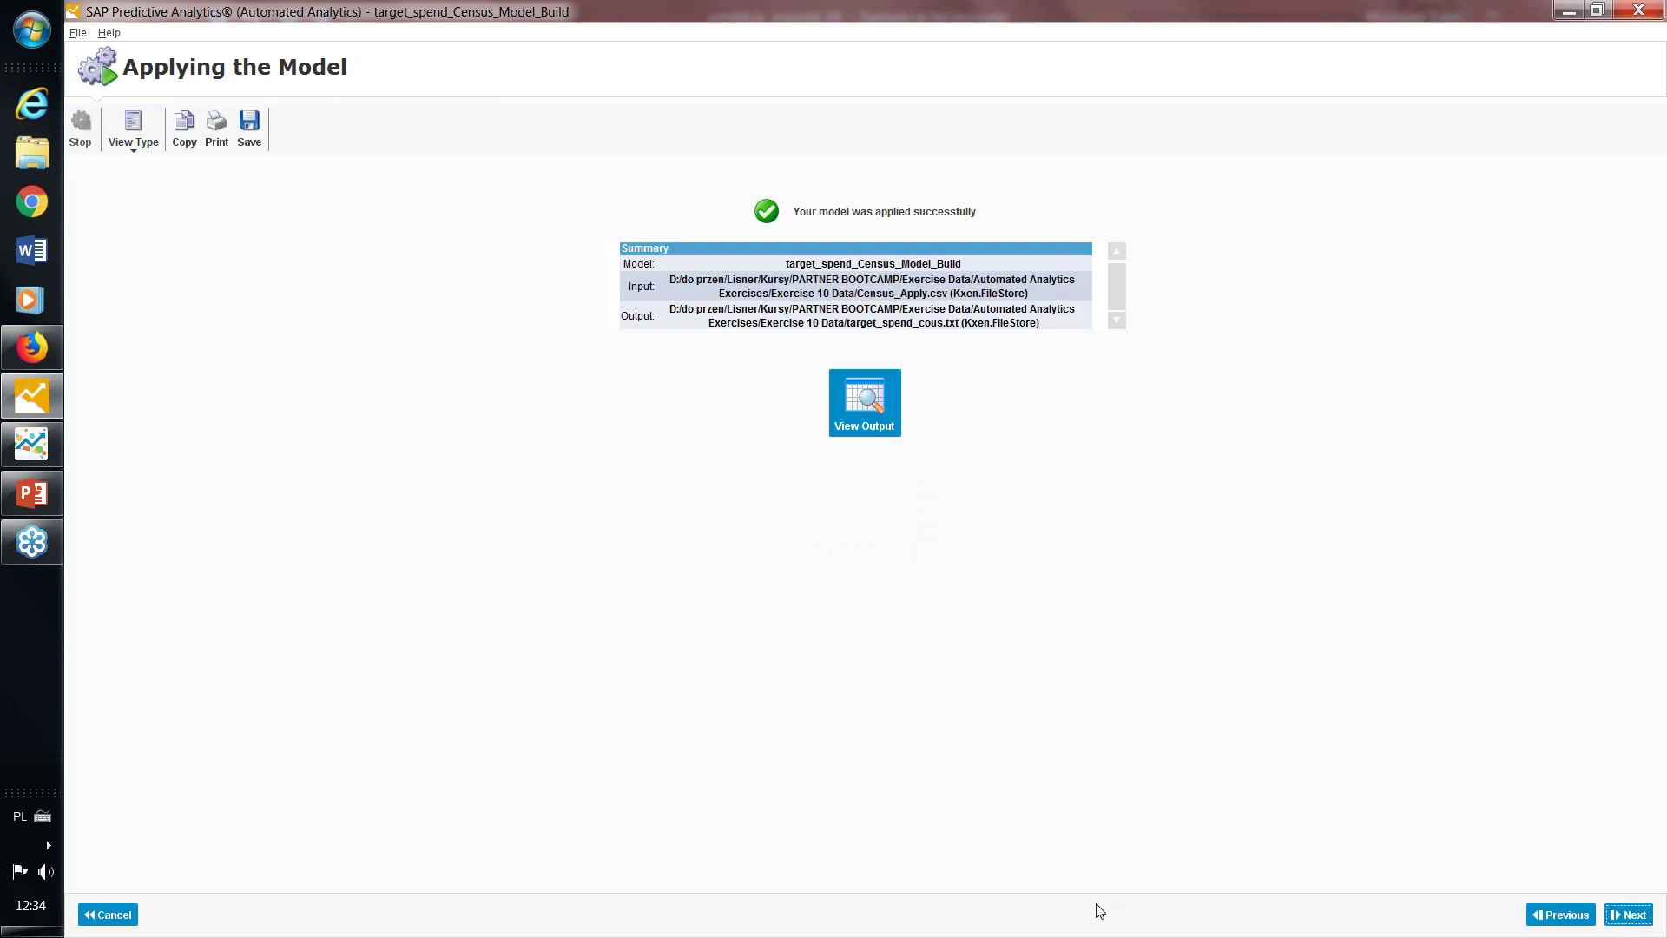
View the output table and examine the cluster assigned to each customer_id
click(856, 396)
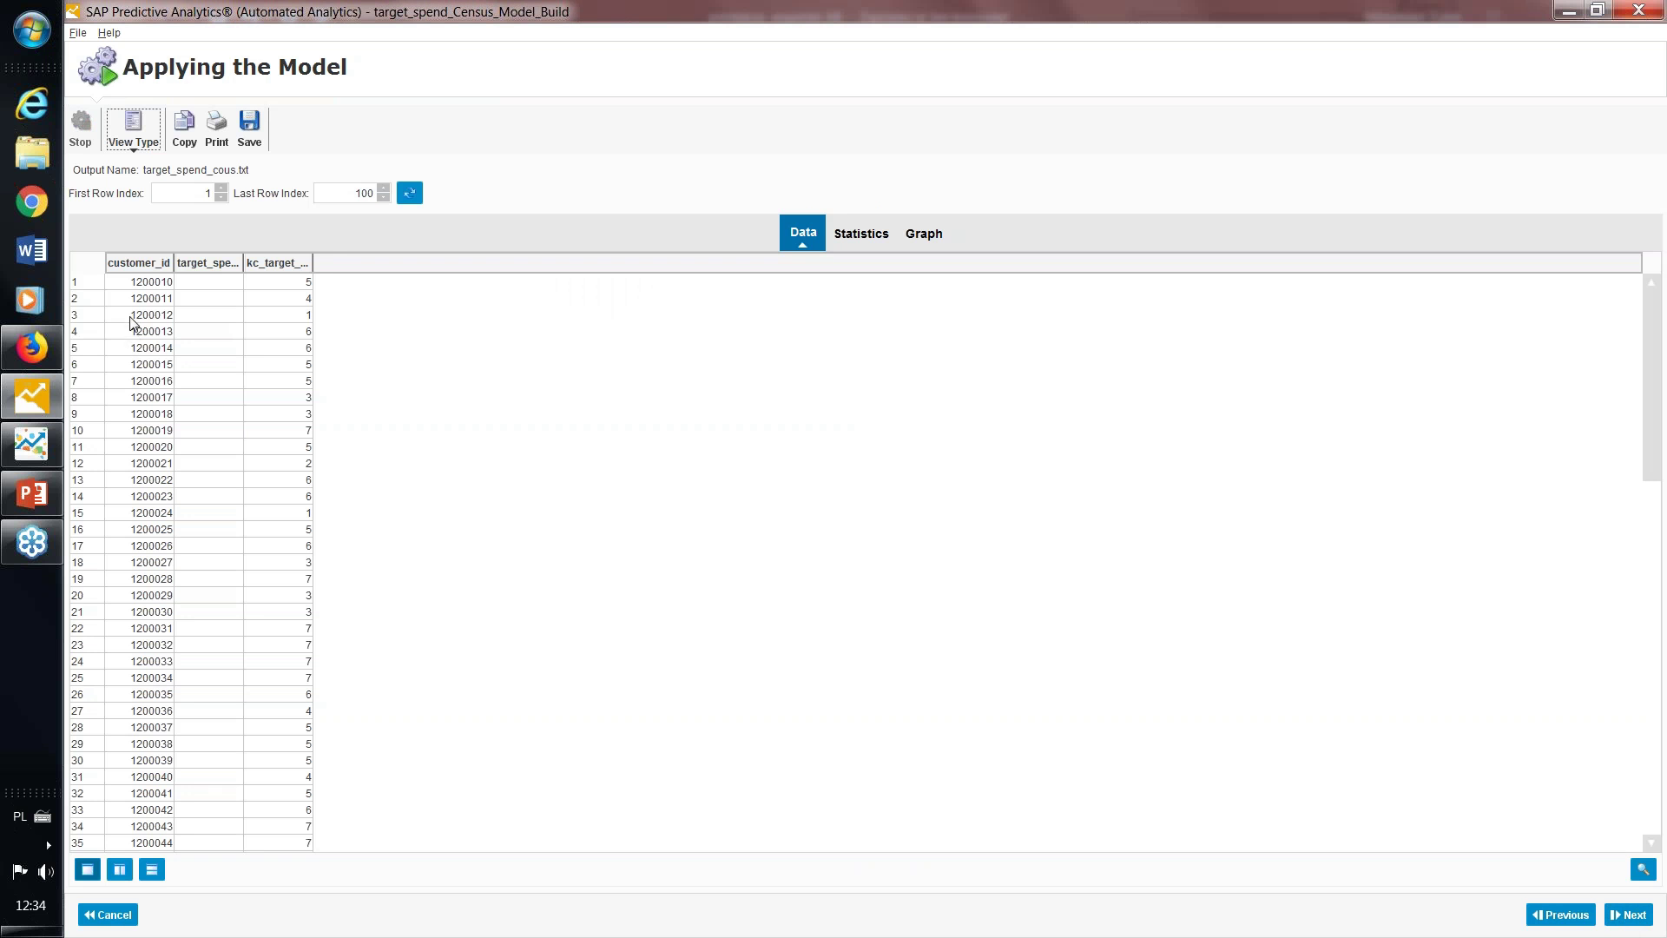
click(151, 287)
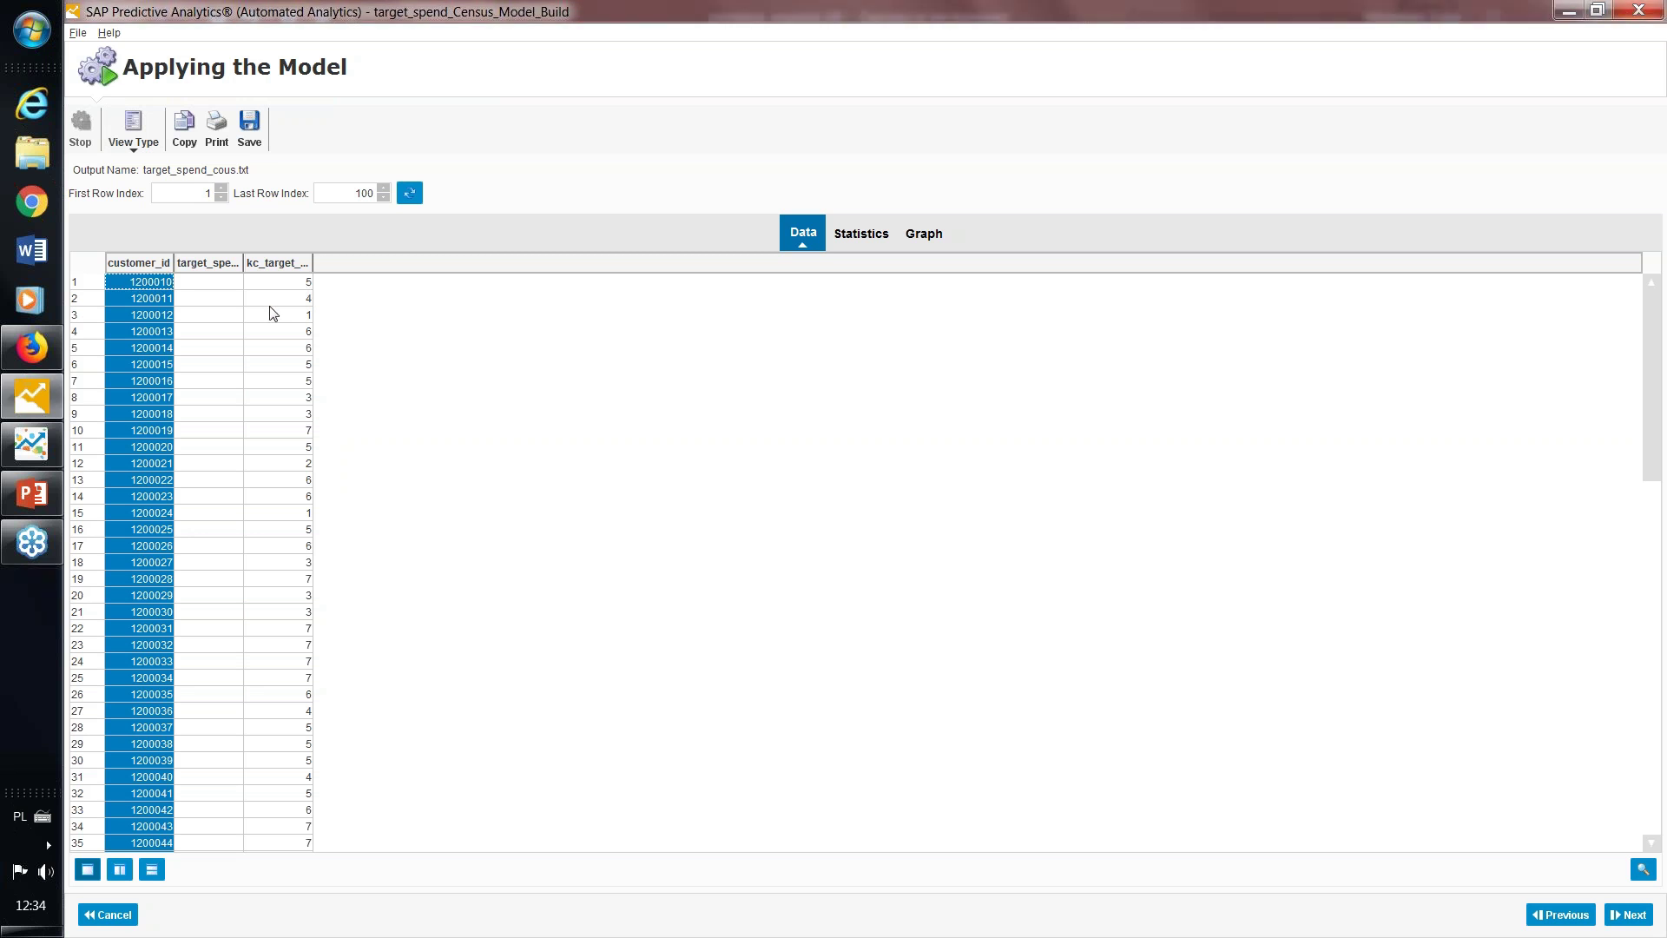
click(298, 300)
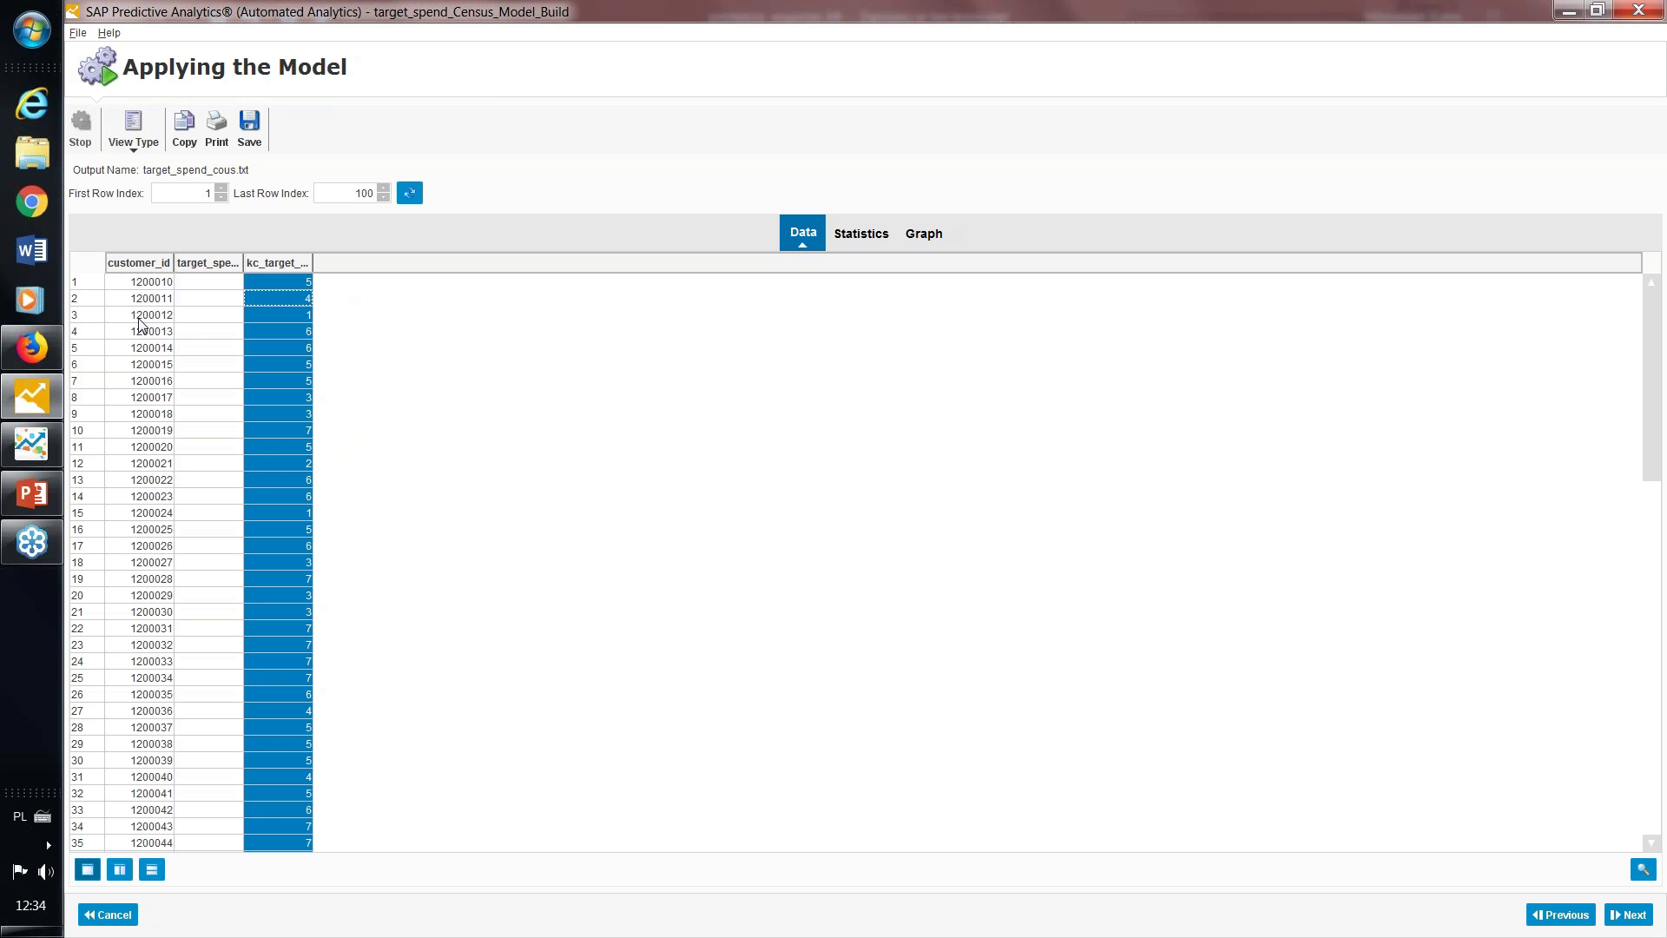
click(146, 319)
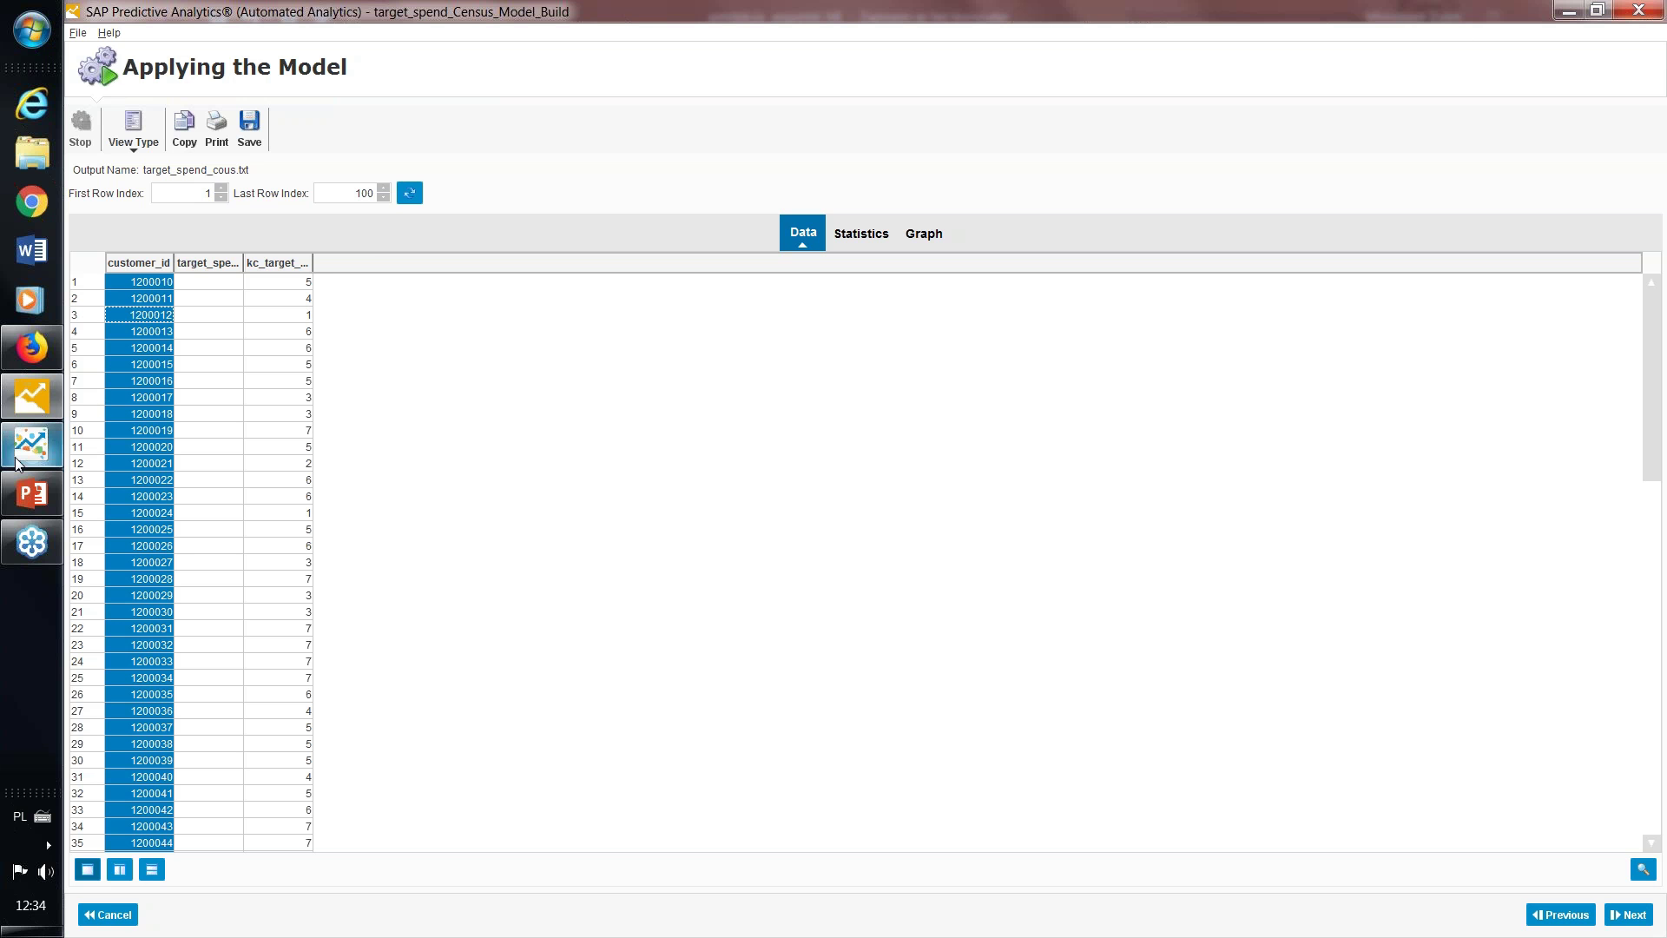
Switch to Expert Analytics, start a new dataset from the recently used TIME_SERIES source and connect to its BW server with the saved credentials
mouse_move(17, 461)
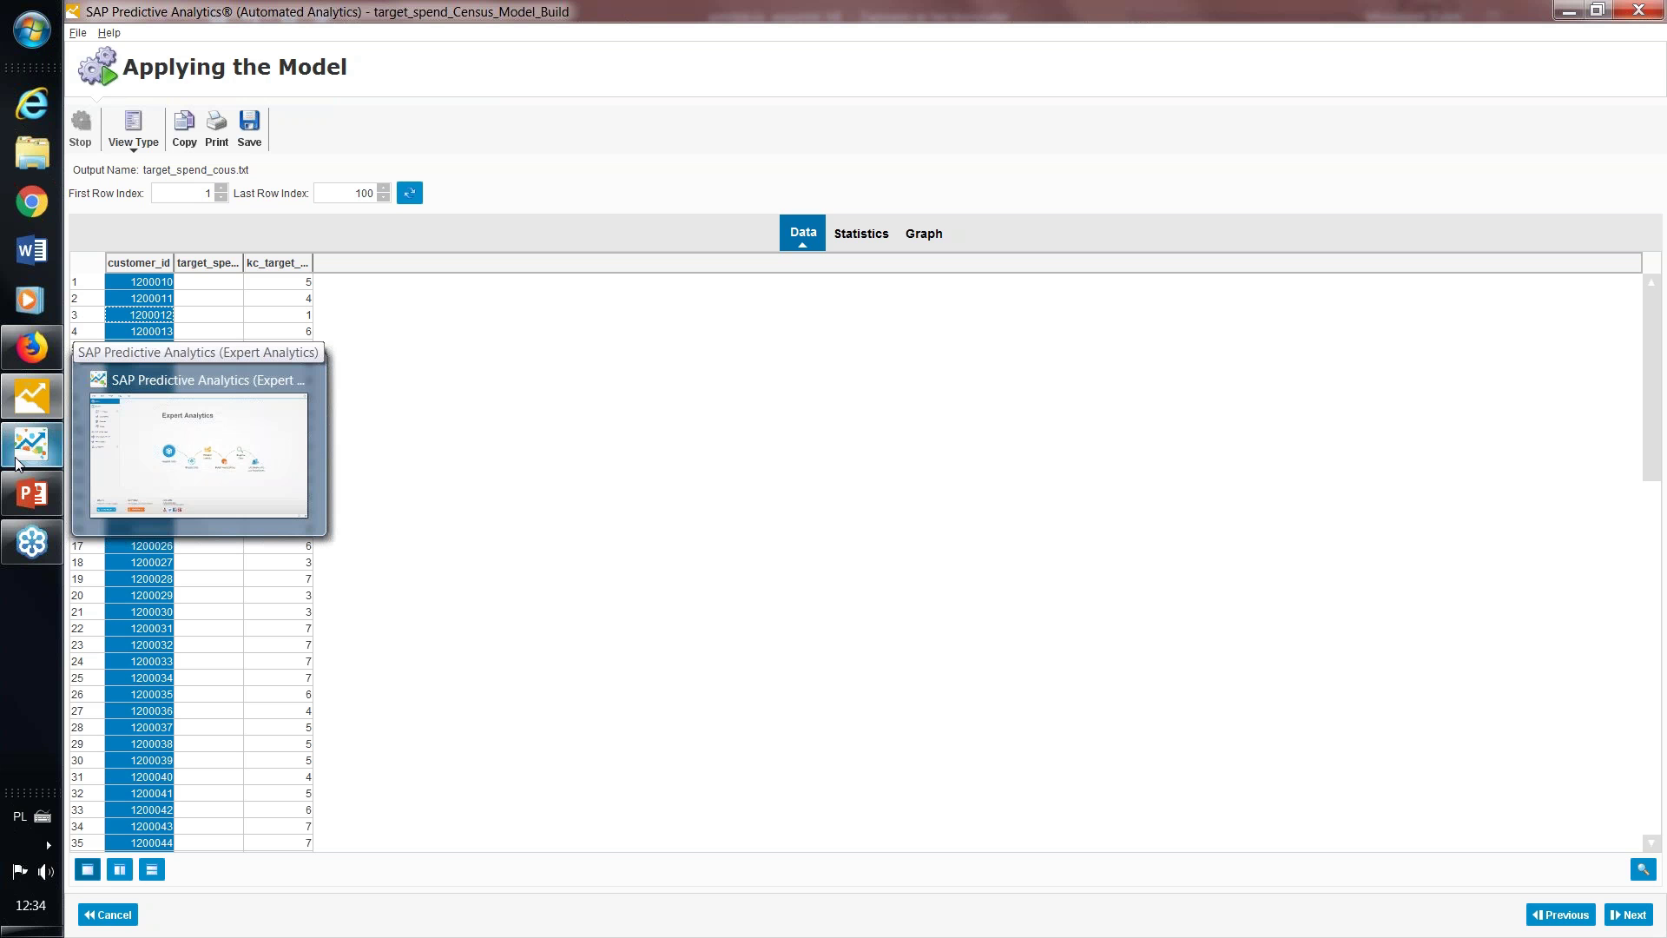
click(18, 462)
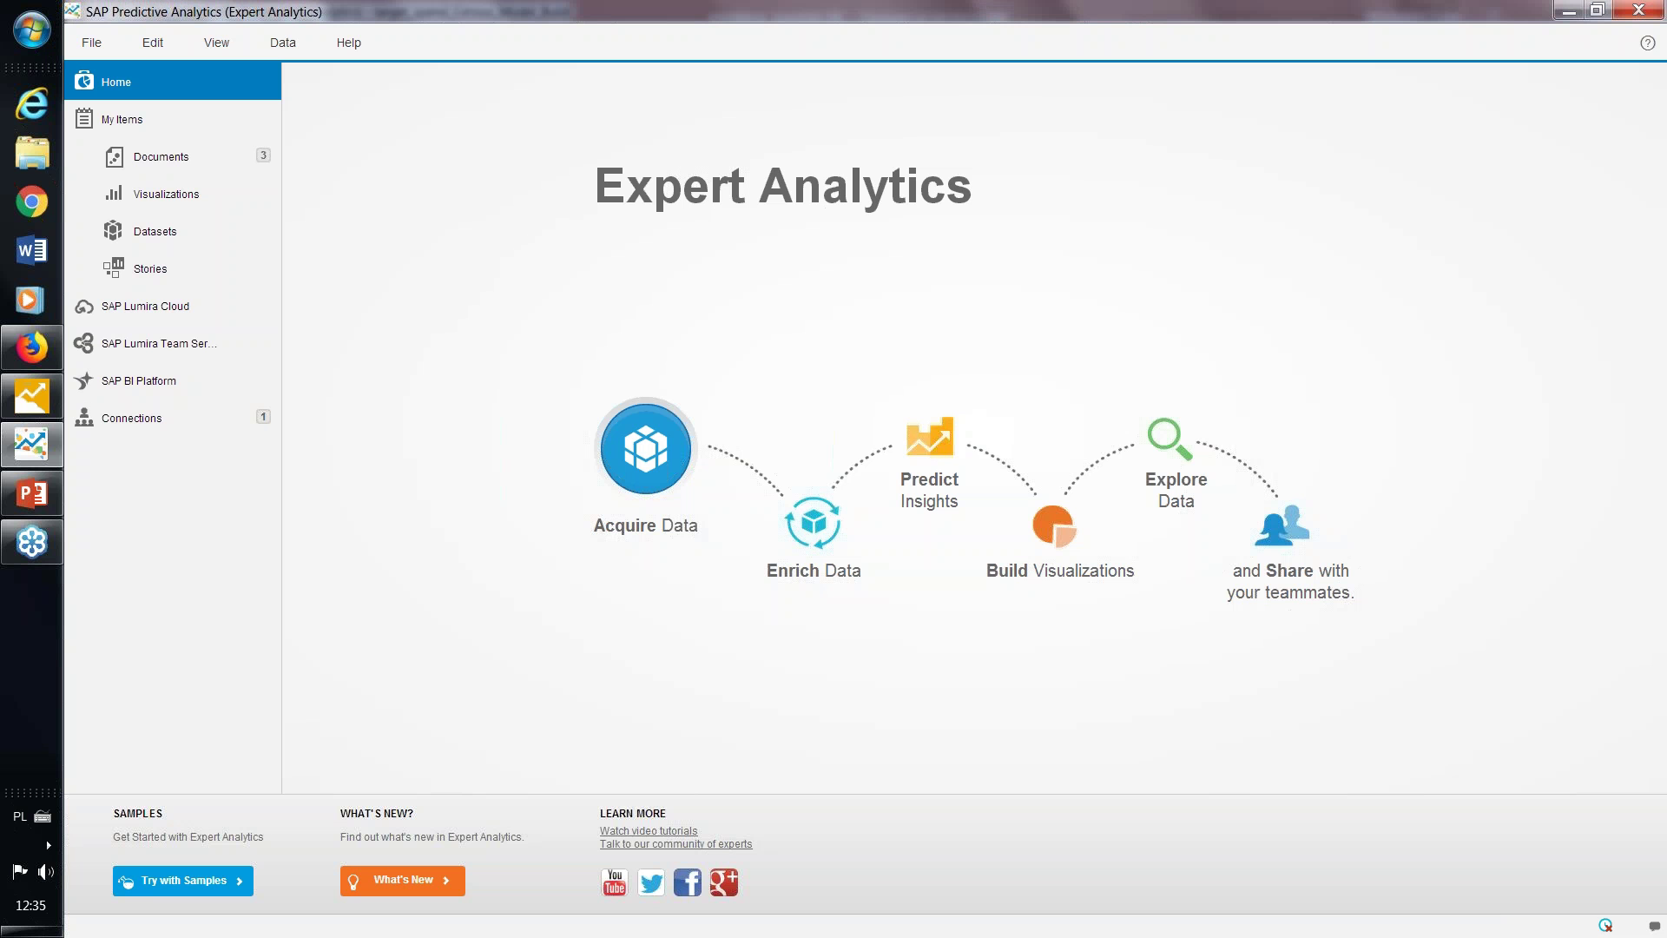
click(622, 444)
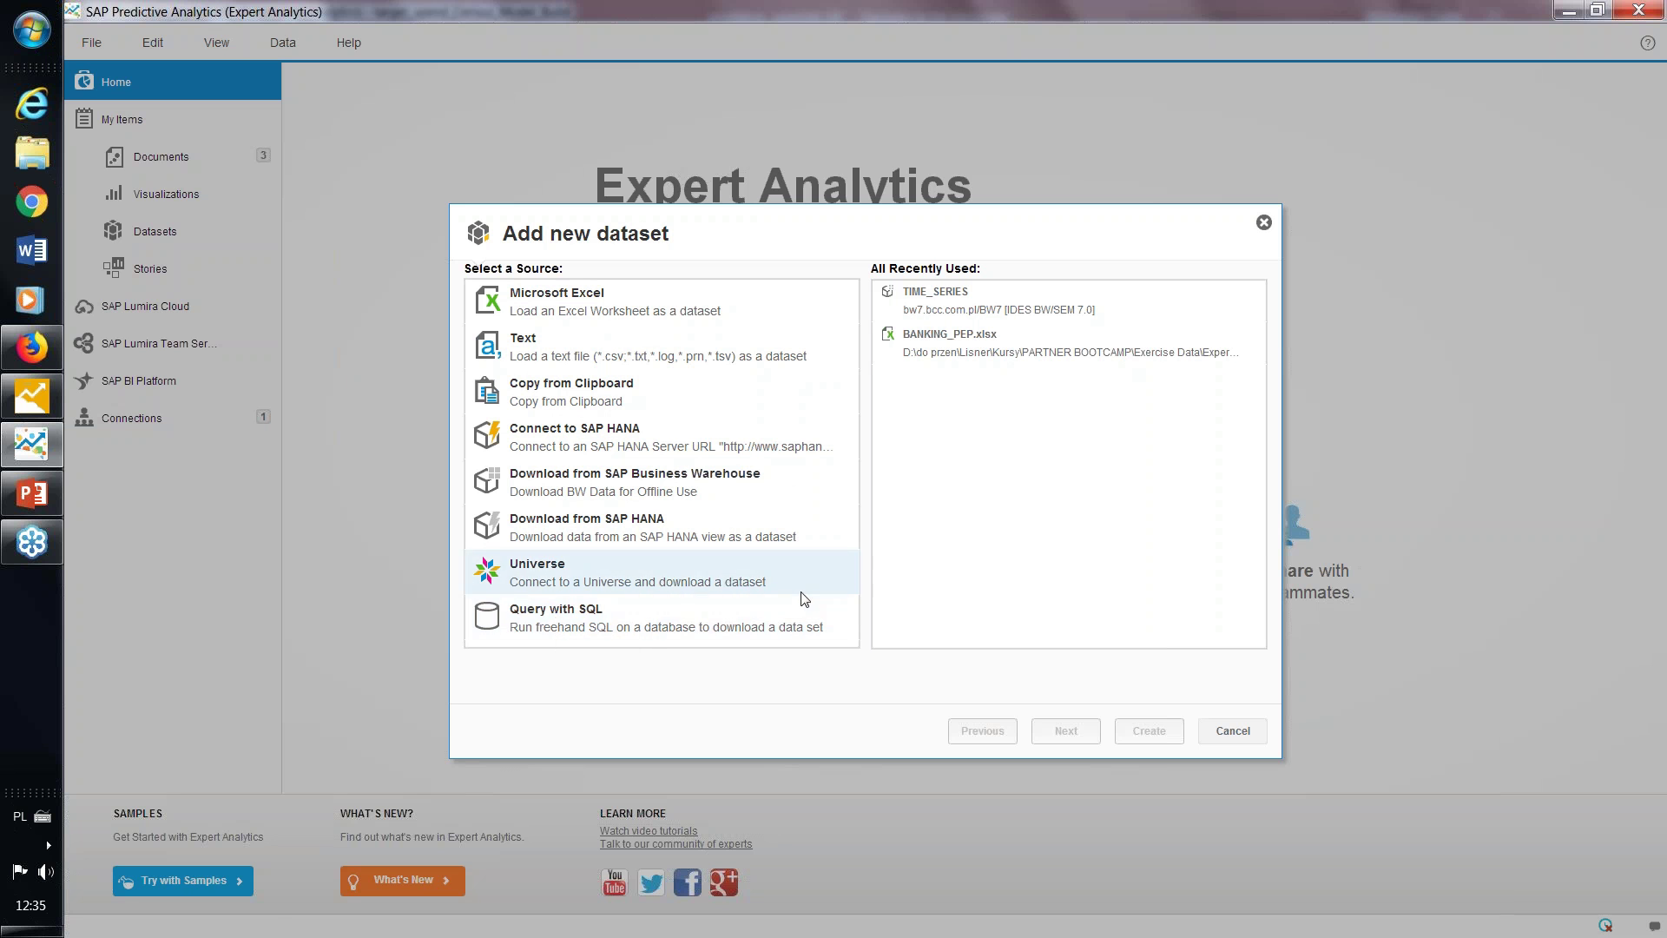
double_click(967, 292)
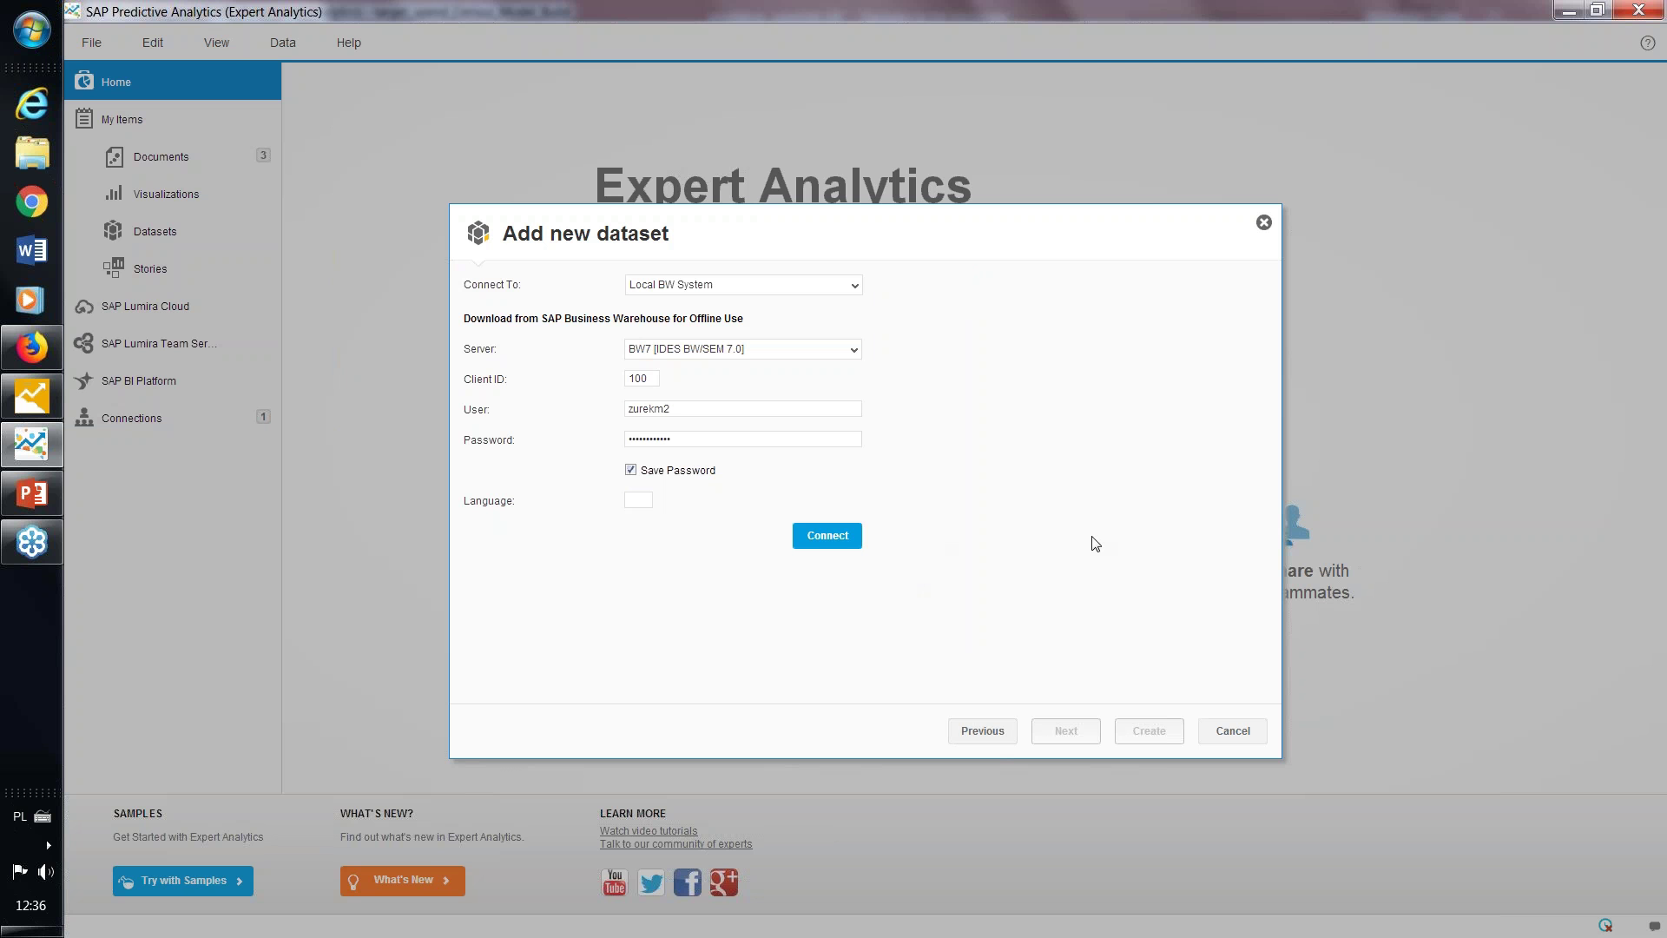
click(827, 535)
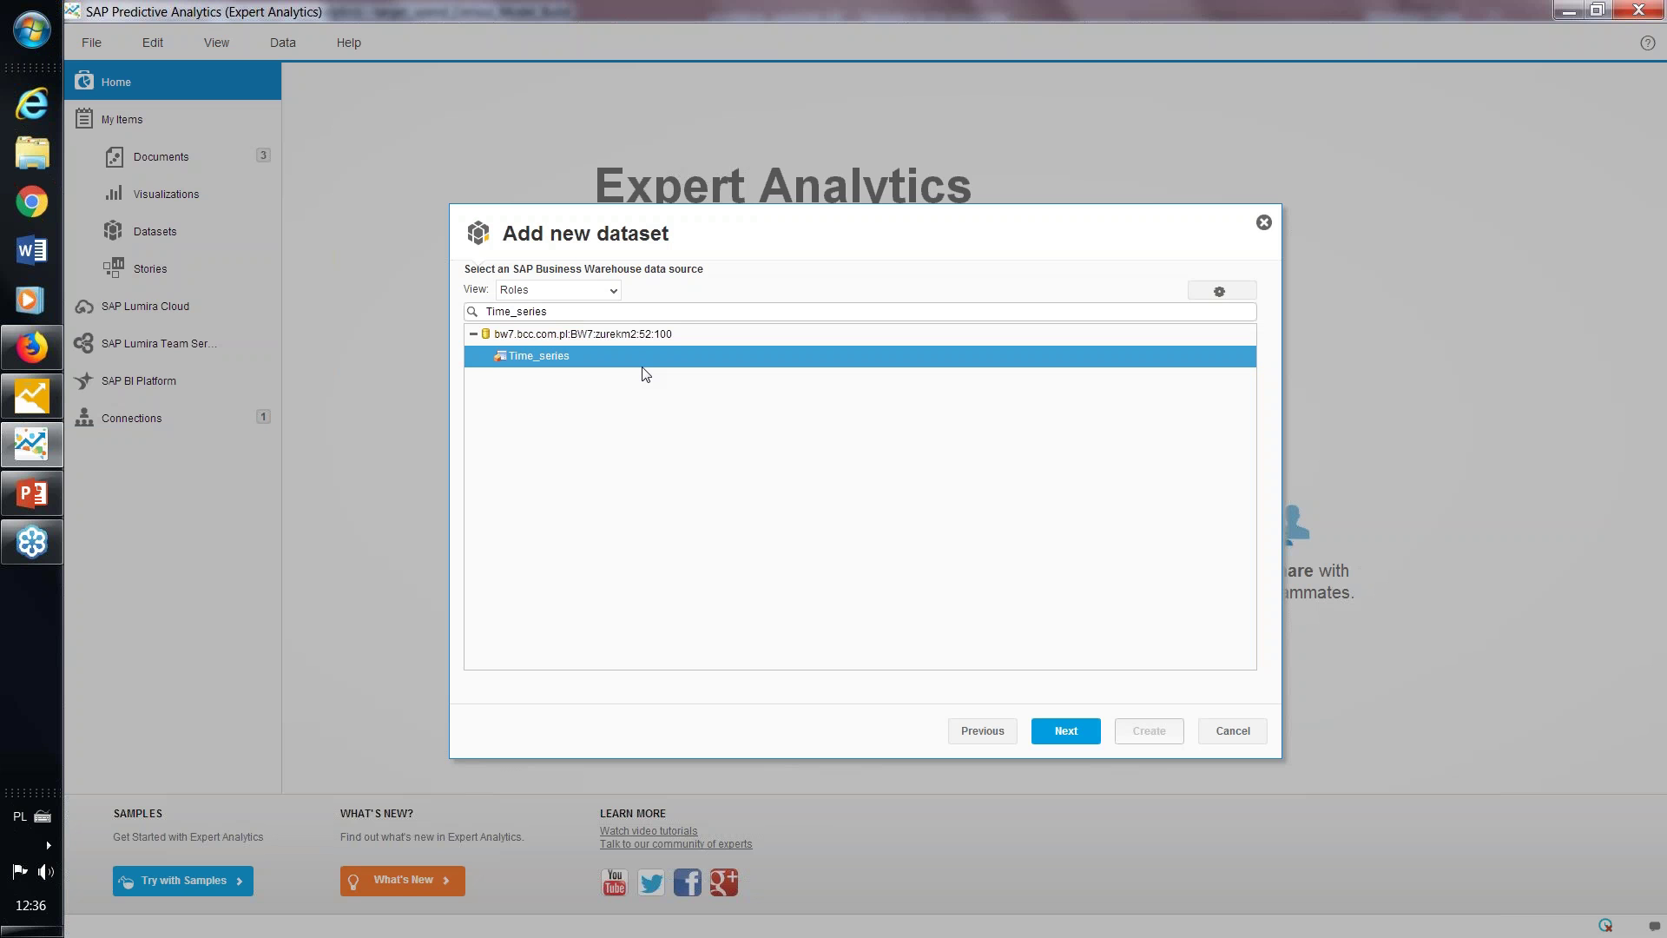
Choose the Time_series query in the Roles view as the data source and continue to its measures and dimensions
click(616, 294)
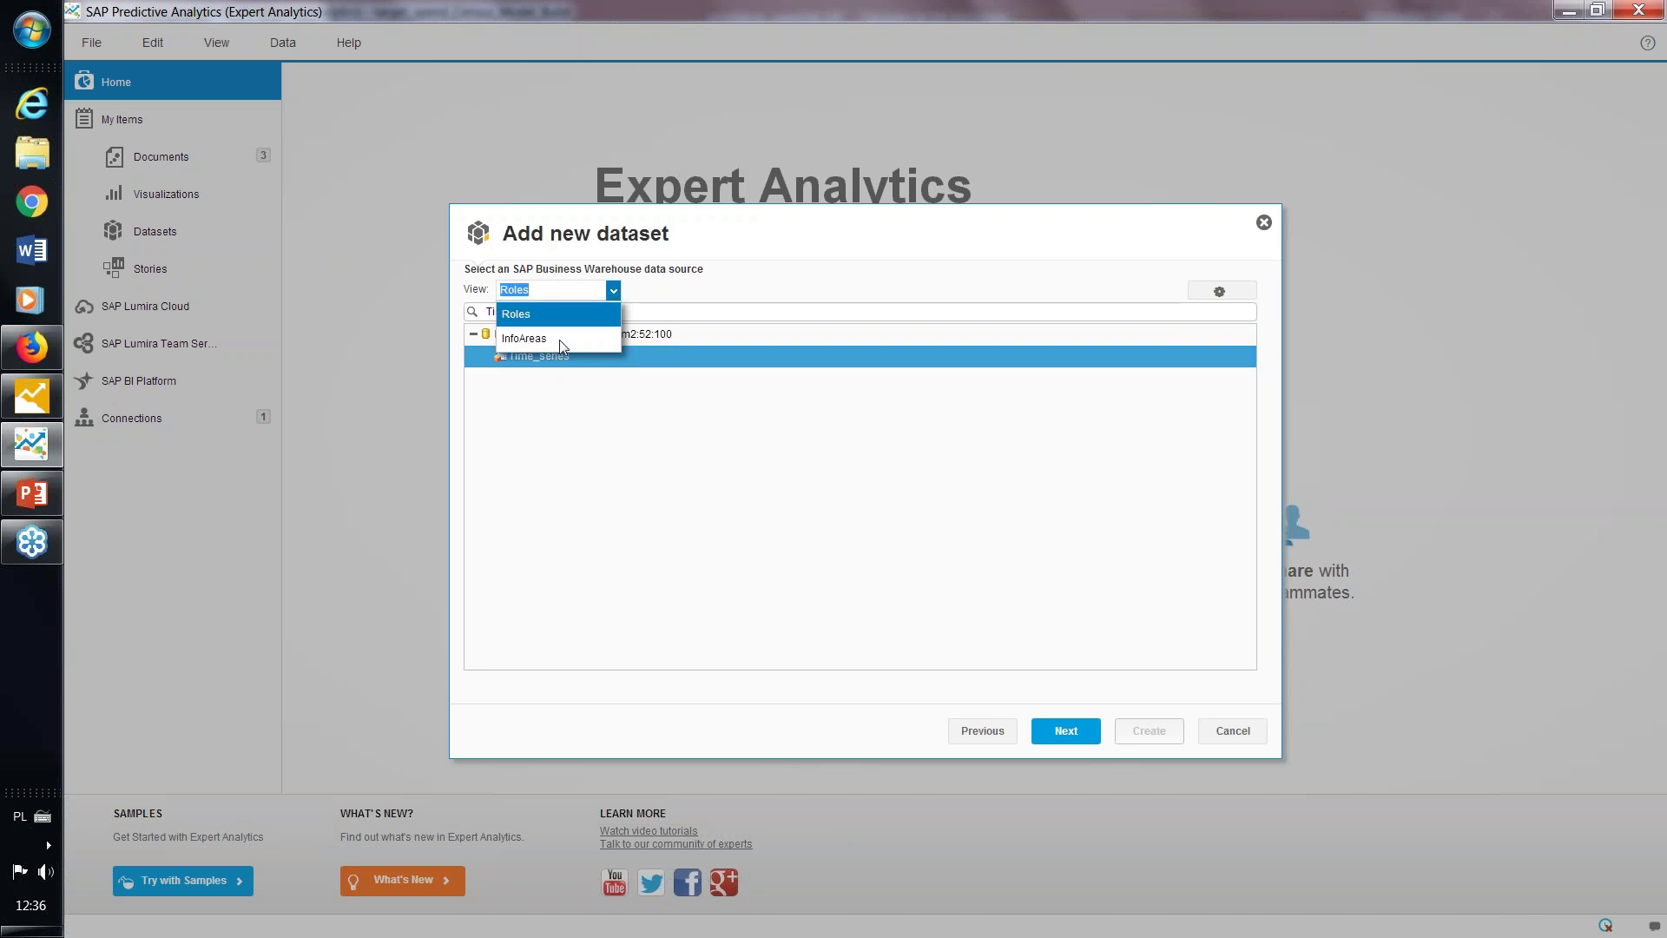
click(692, 304)
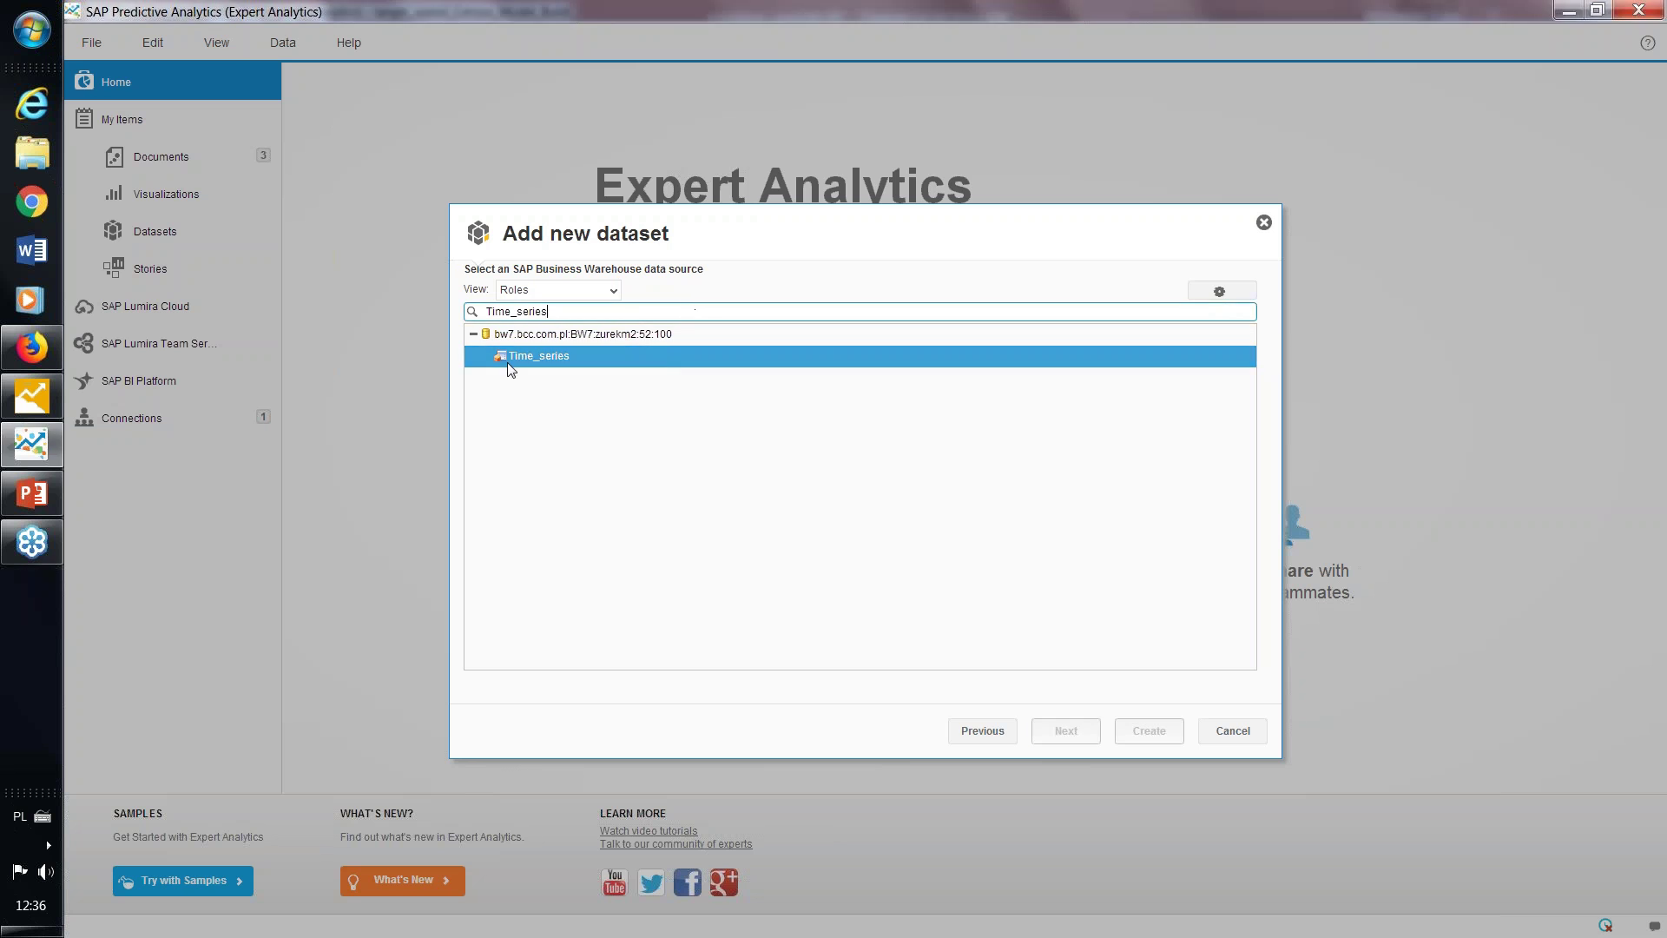
click(563, 366)
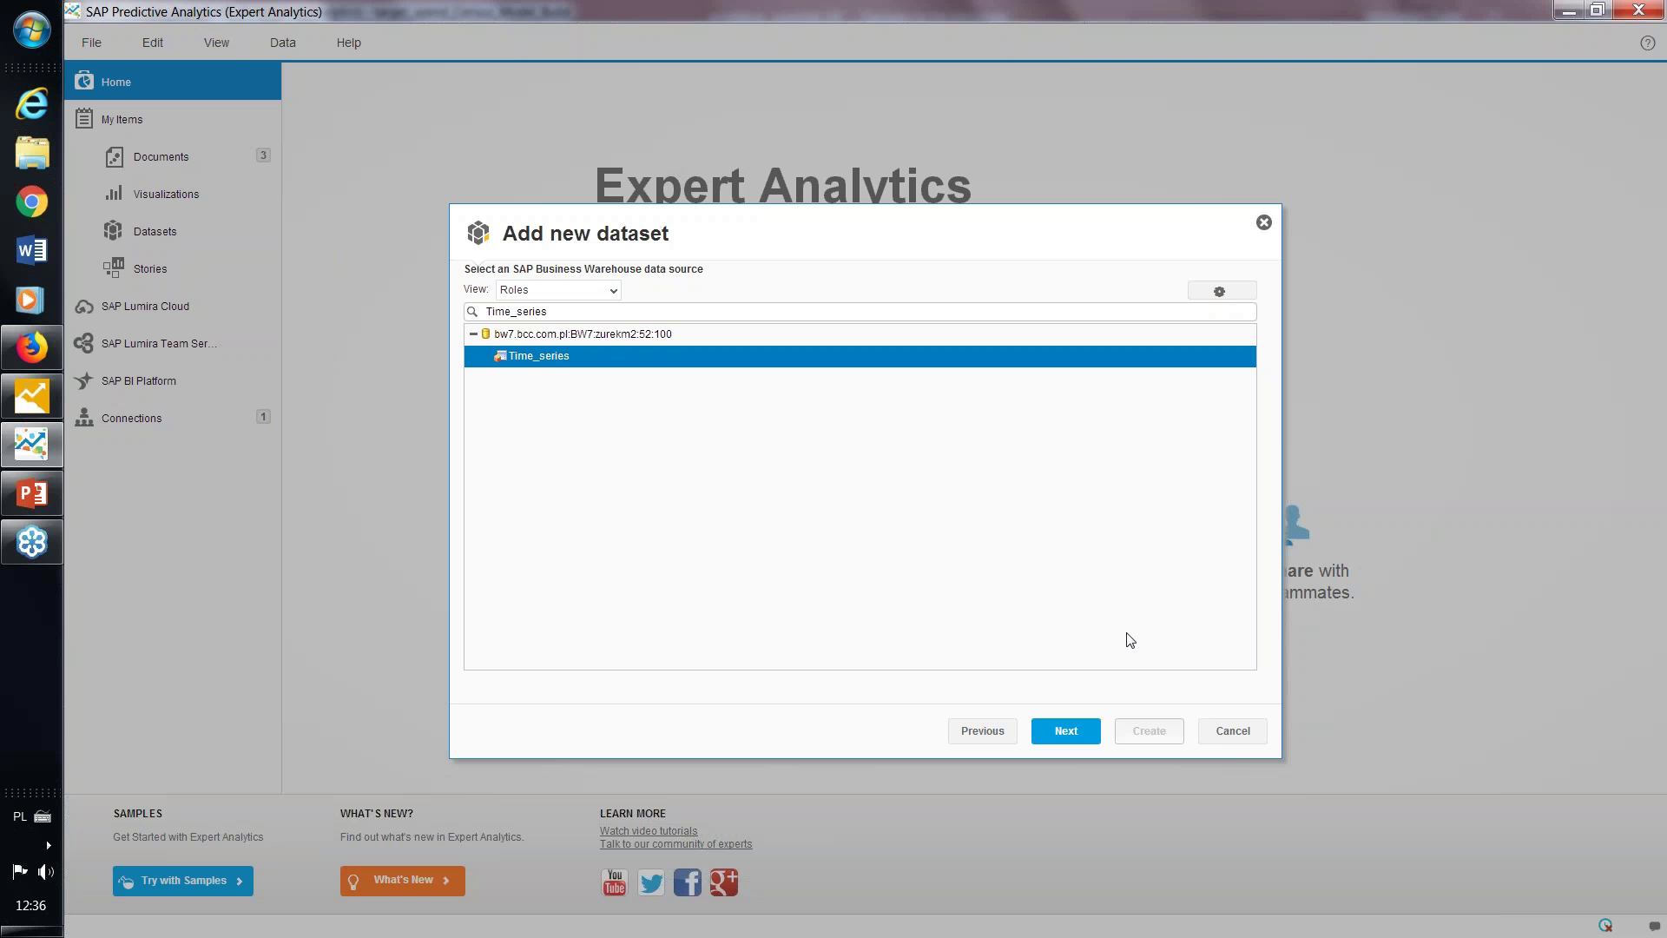
click(1068, 734)
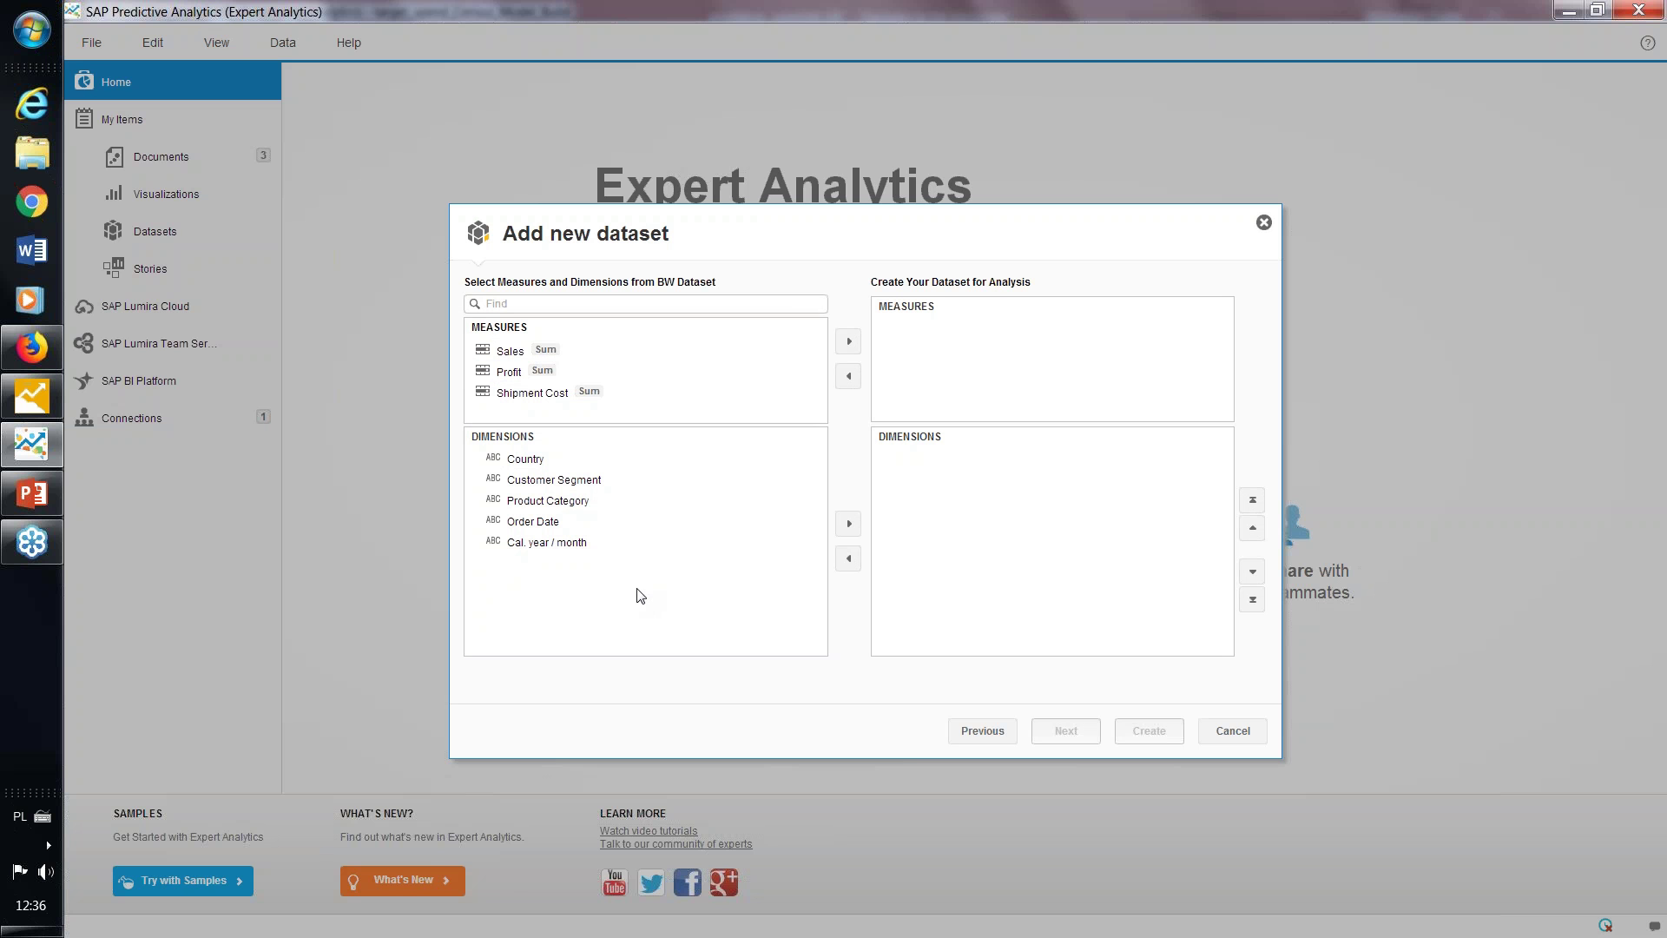
Add the Sales measure and the Cal. year / month dimension to the dataset selection and create the dataset
click(508, 352)
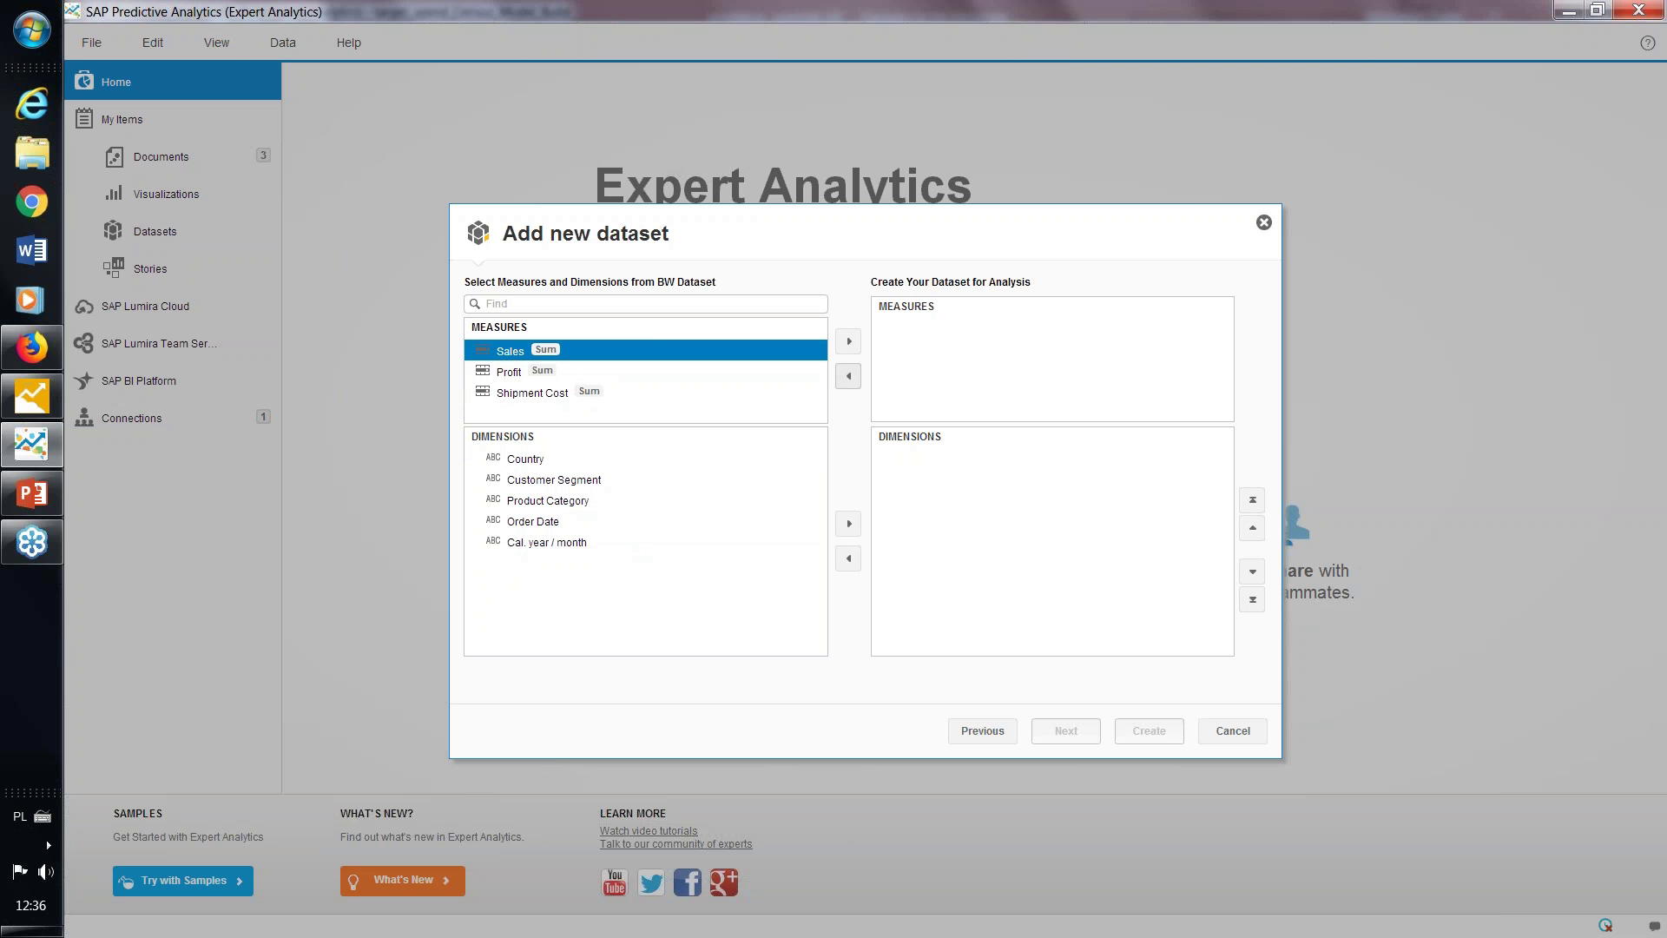
click(848, 341)
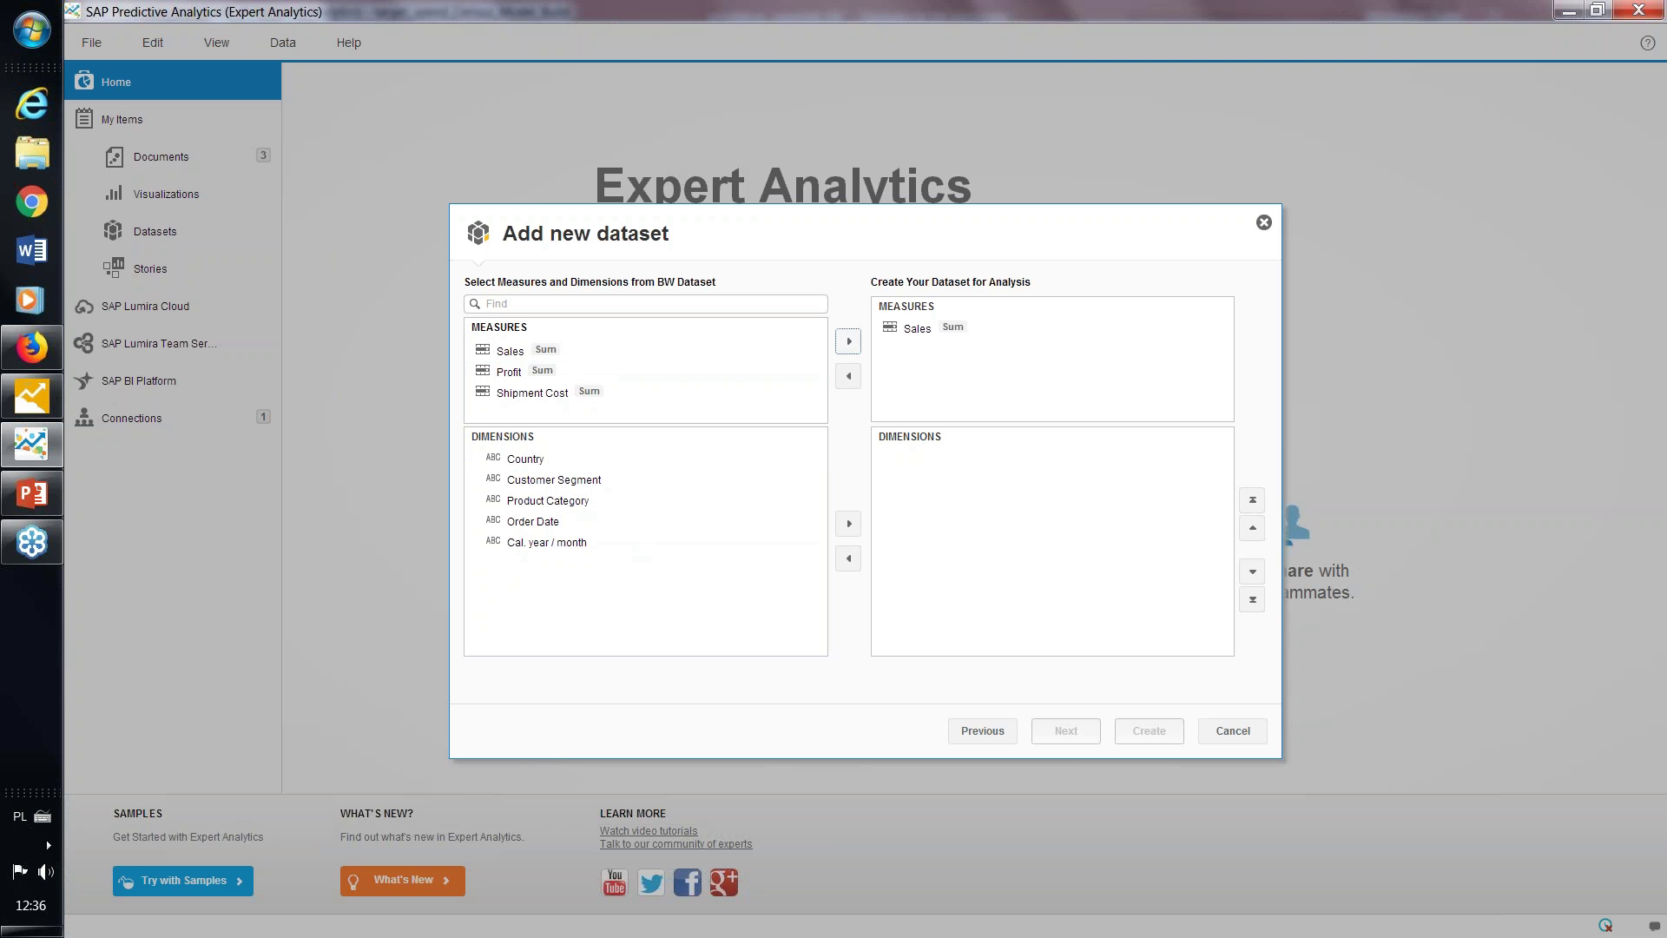
click(556, 501)
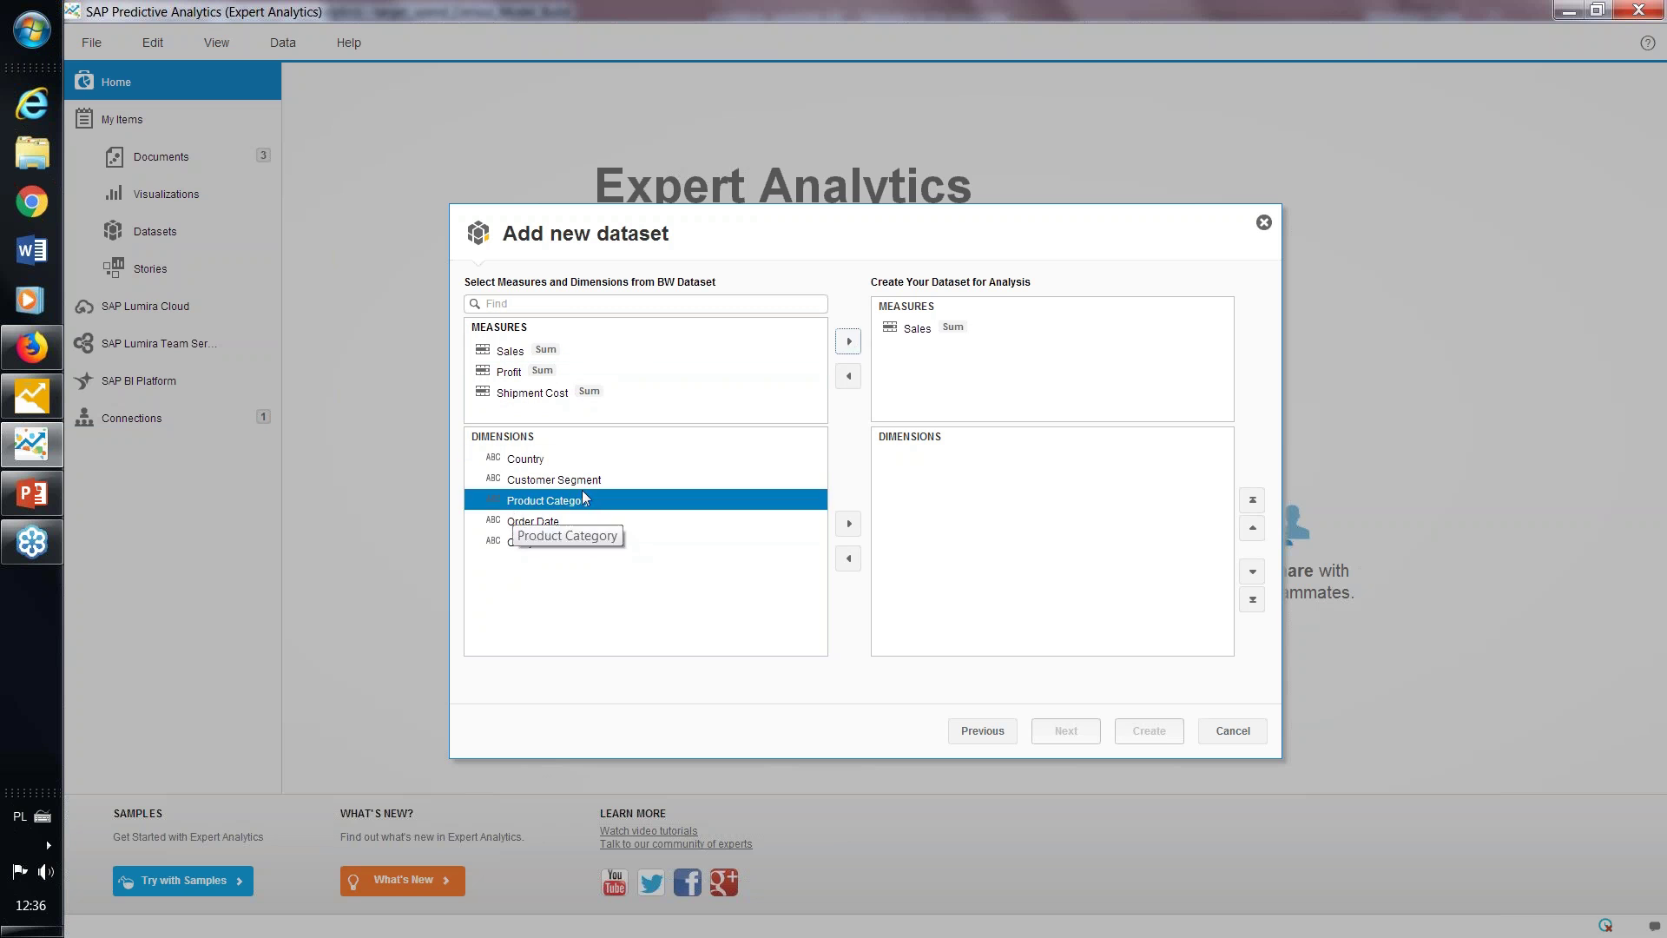
click(531, 545)
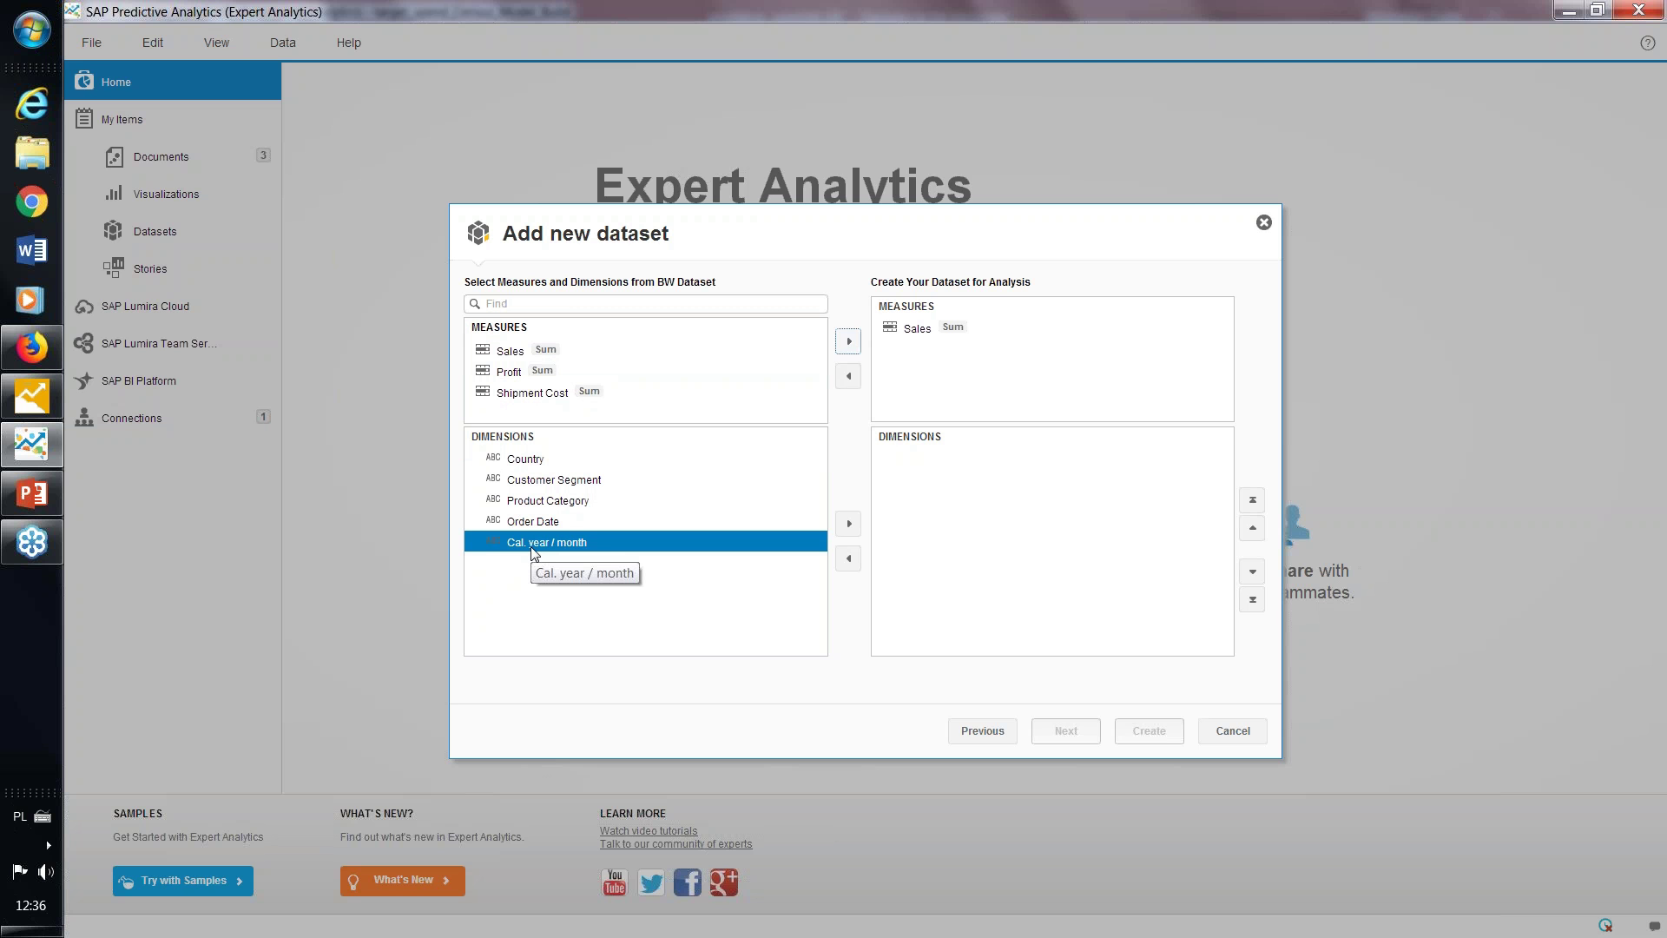
click(849, 524)
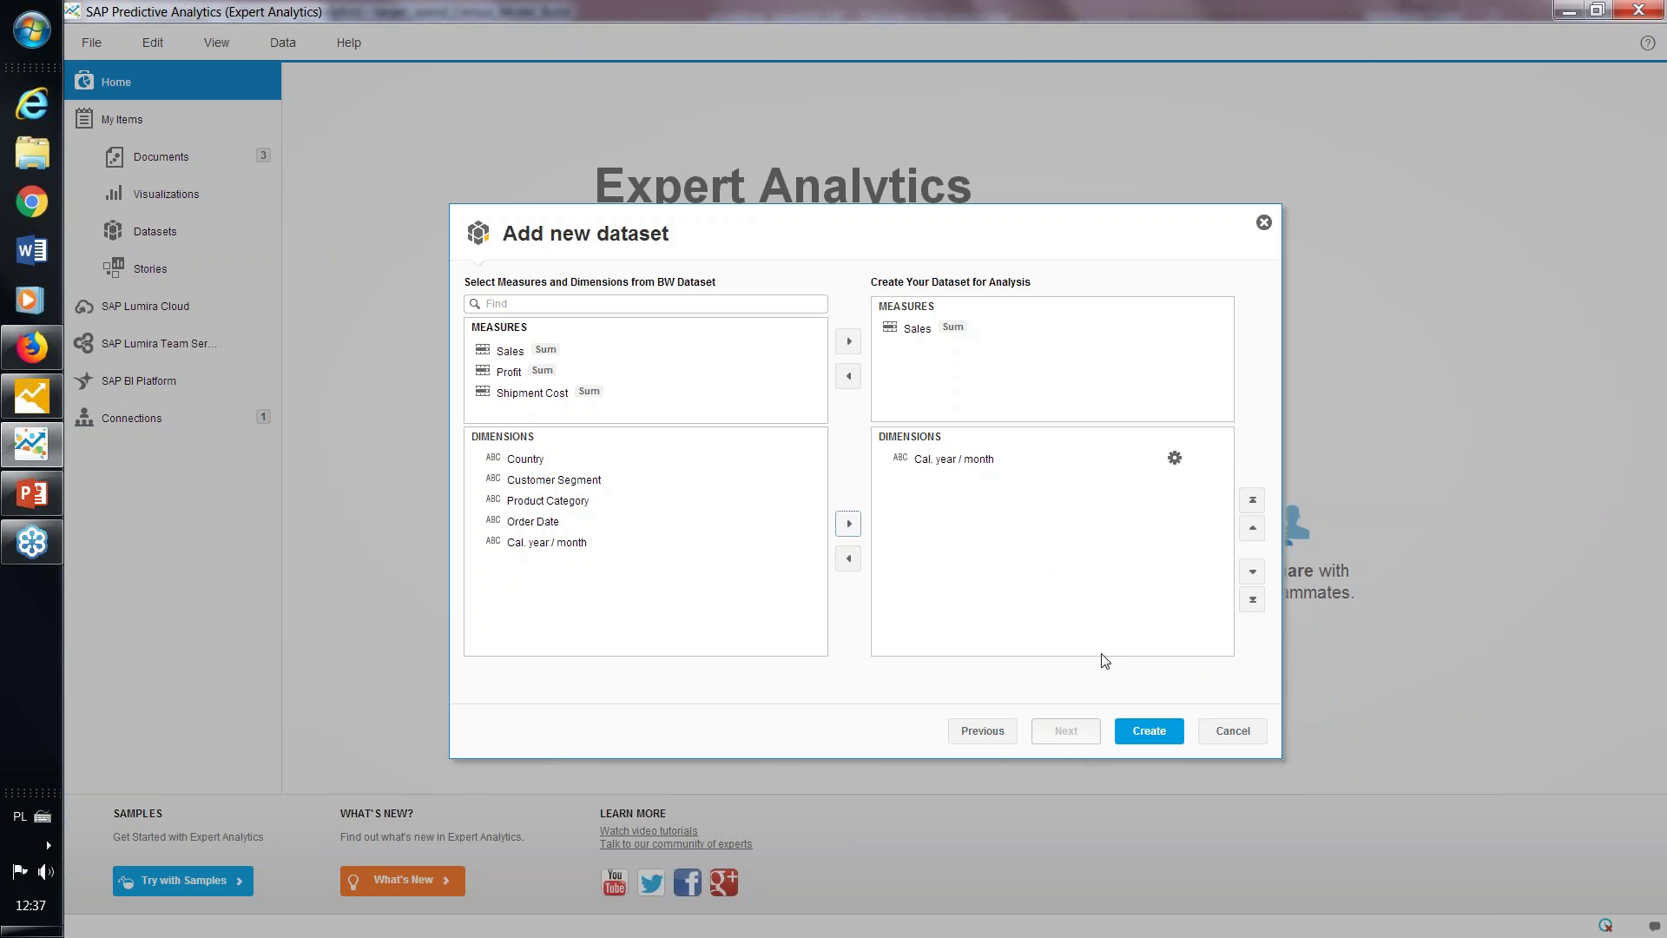
click(1144, 732)
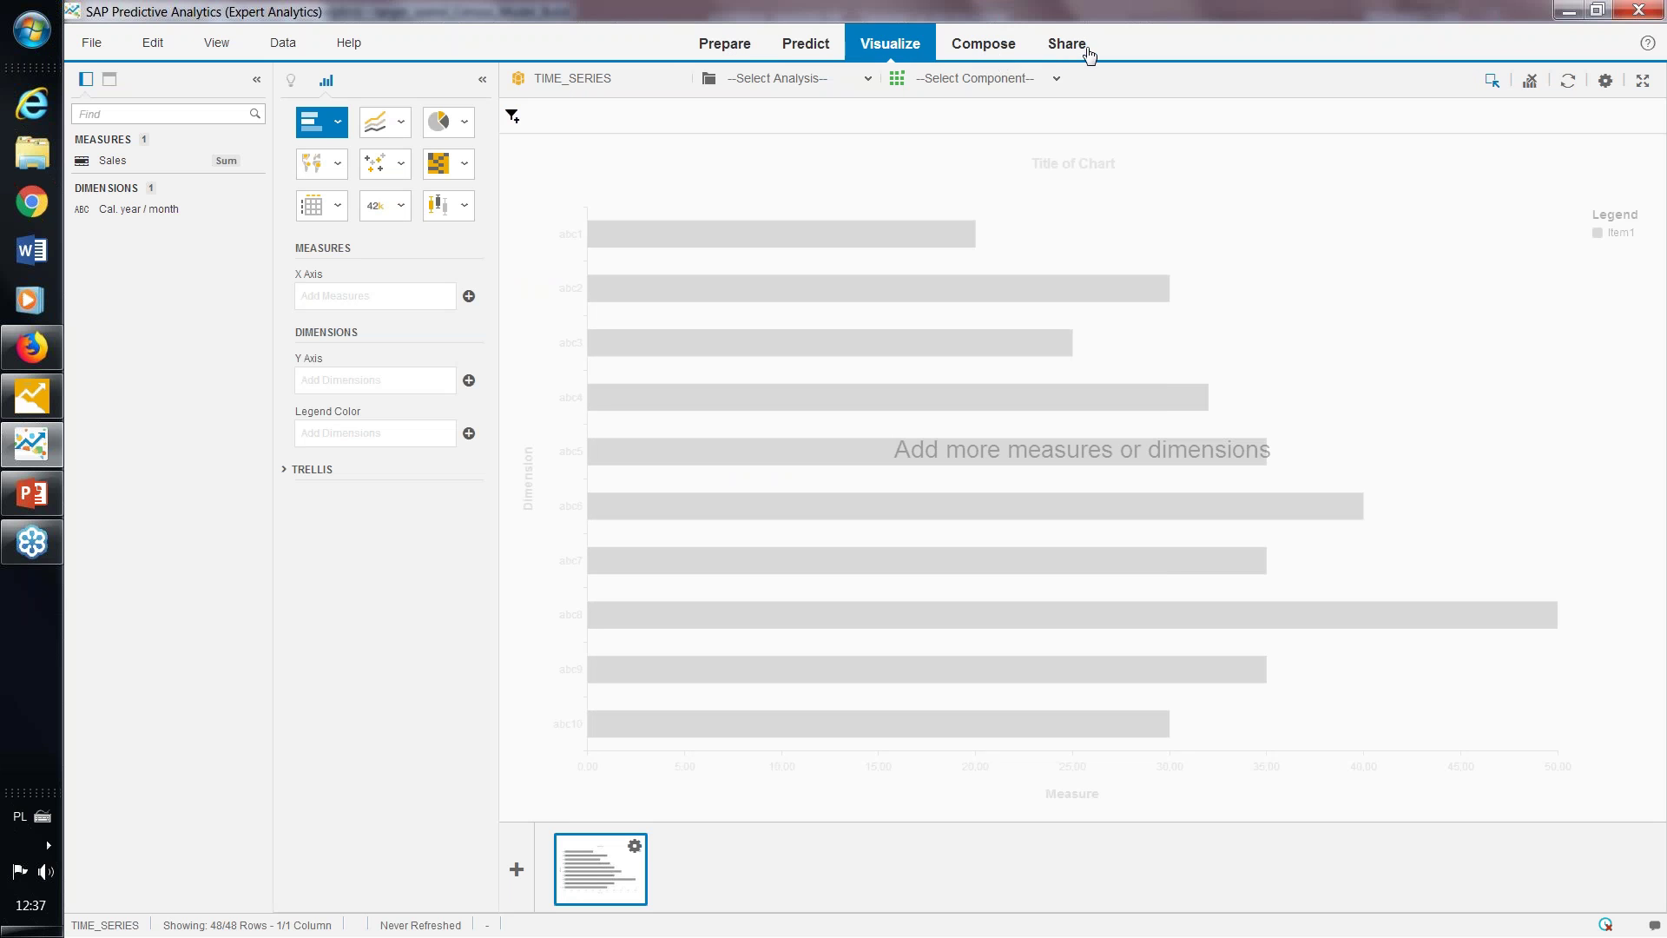
View the dataset in Prepare and browse the functions offered for a calculated measure based on Sales, closing the dialog without creating one
click(728, 45)
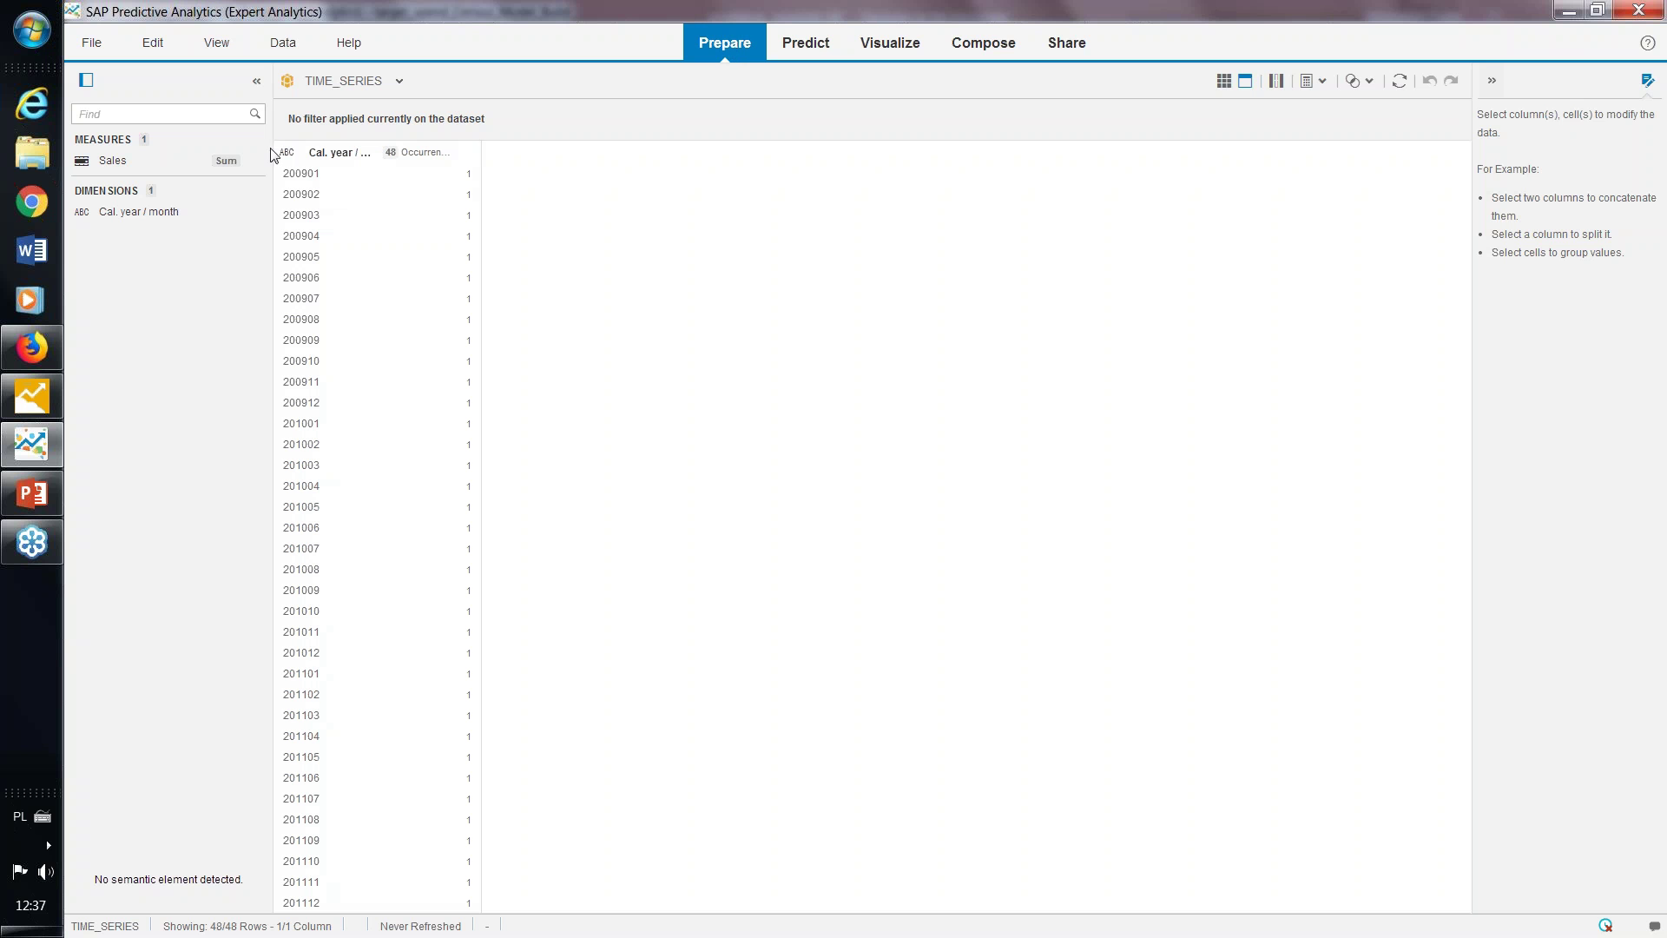
click(253, 161)
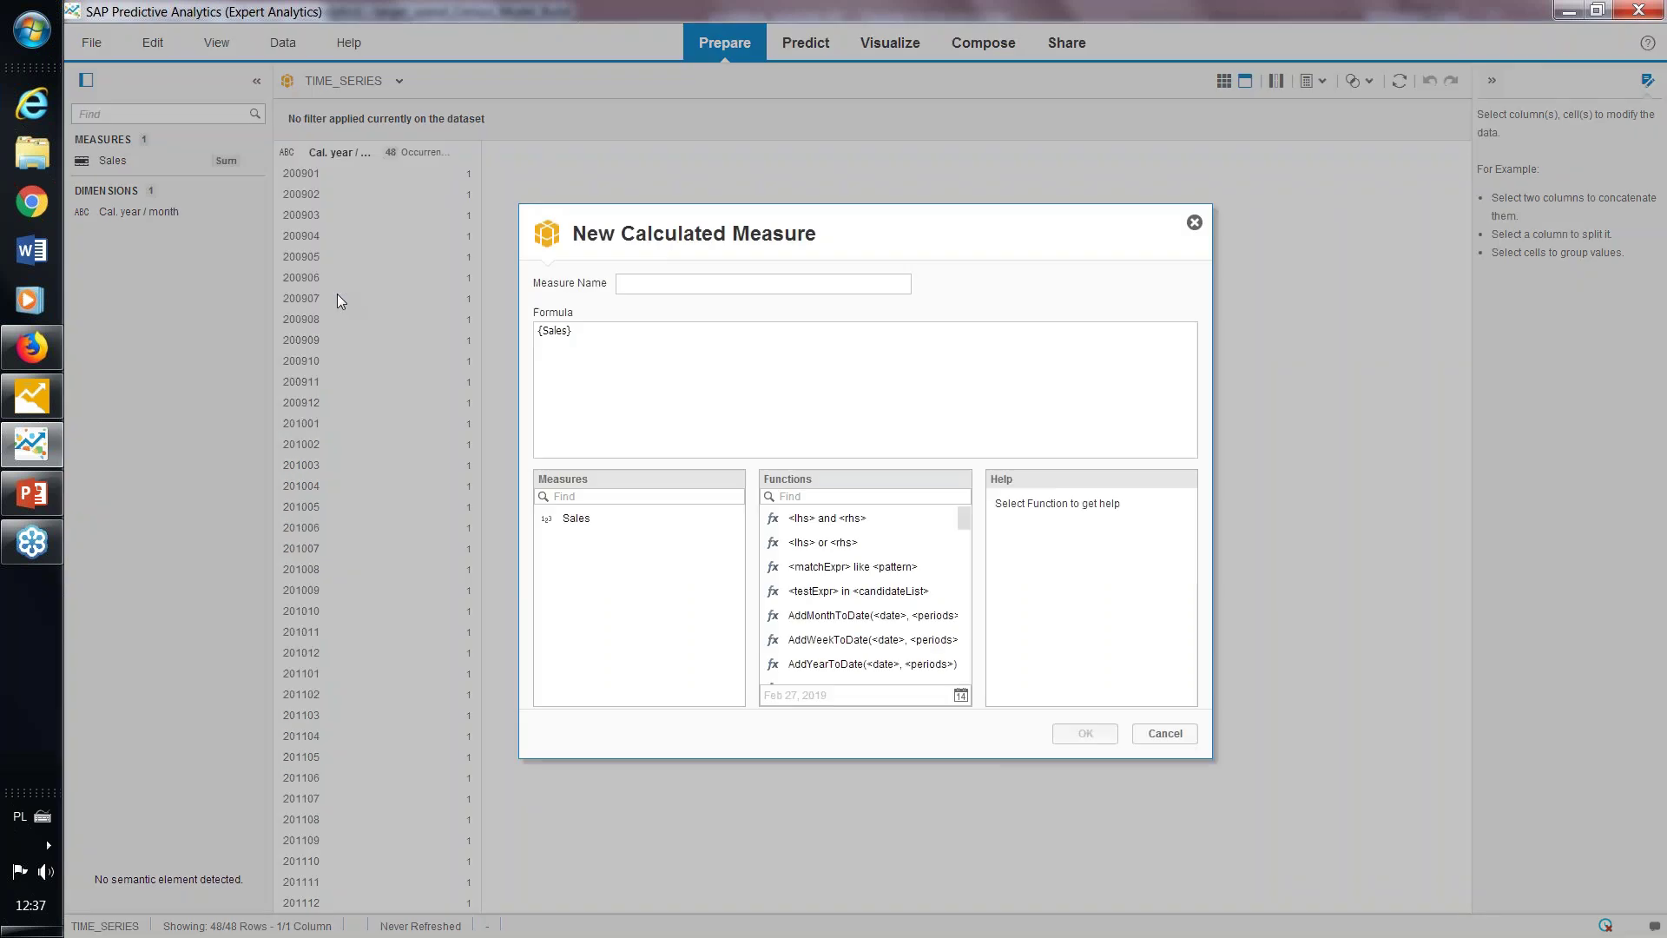
click(339, 292)
scroll(969, 592, down, 2)
scroll(965, 582, down, 3)
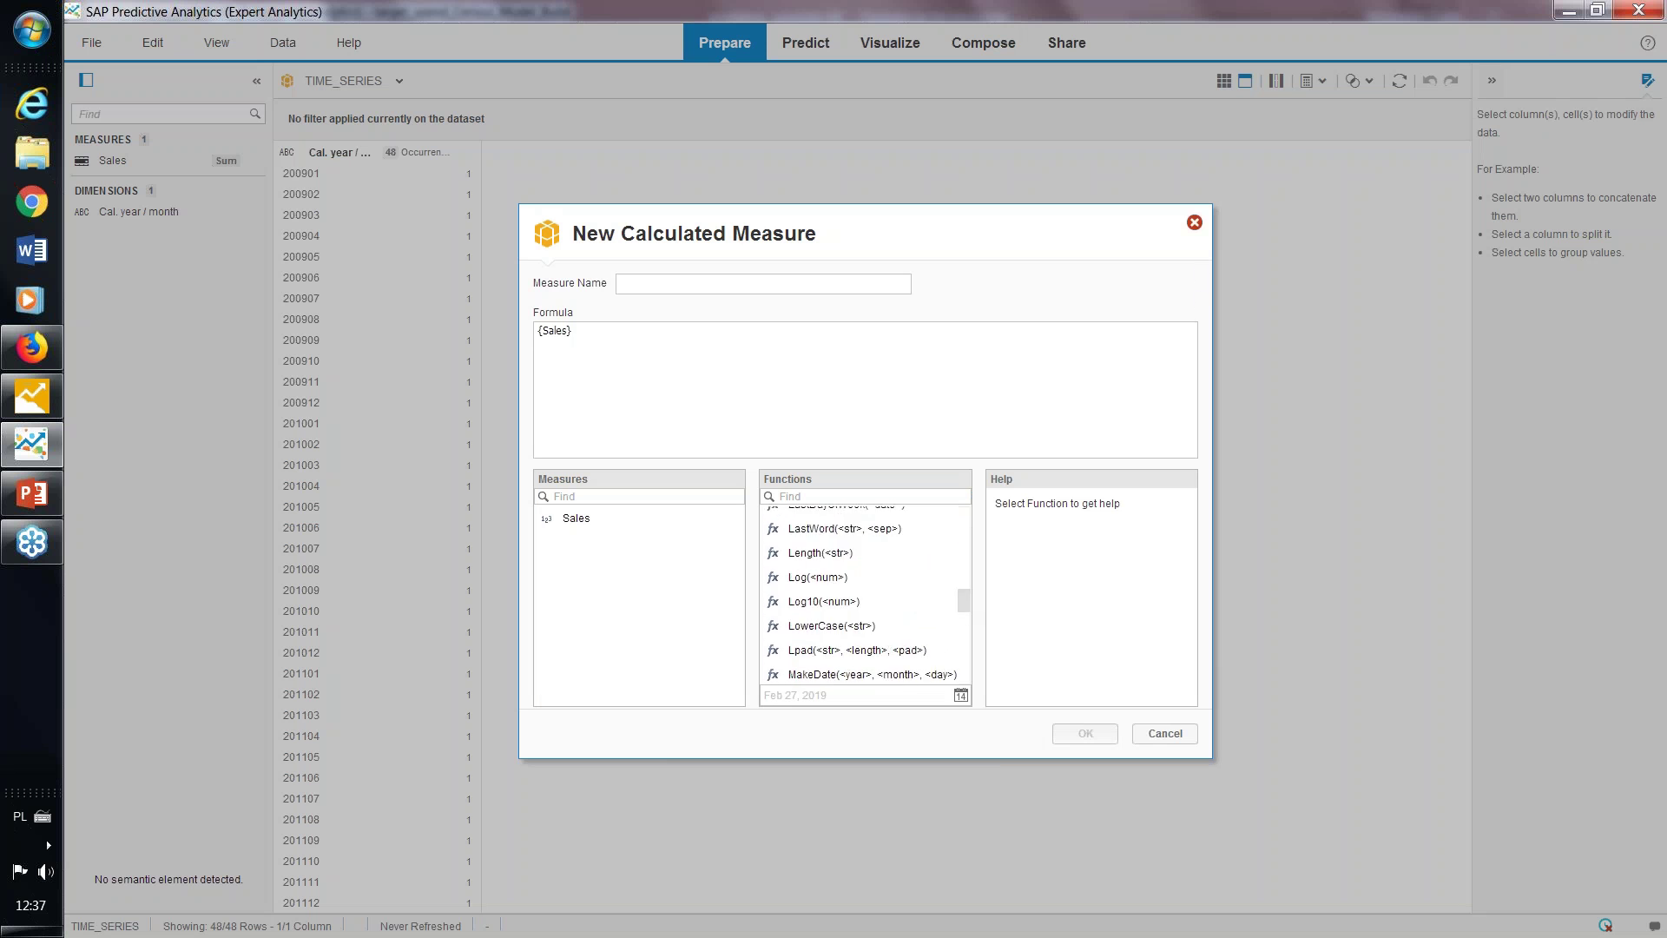
click(1193, 222)
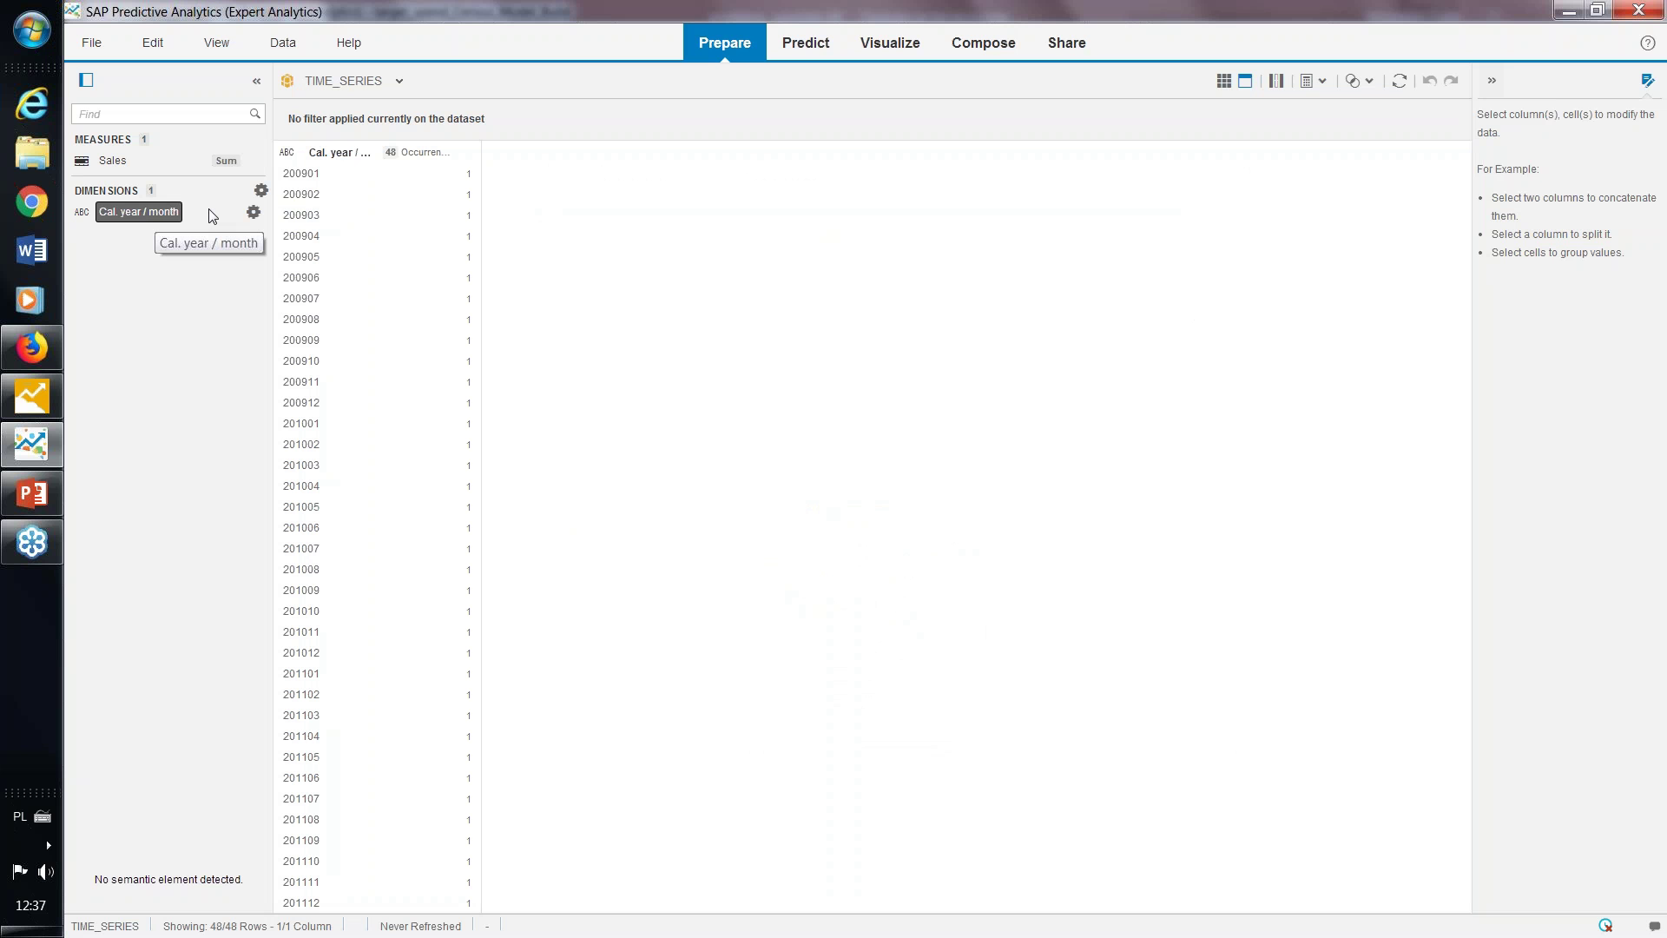
Examine the options for the Cal. year / month dimension and the data actions for its cells, including Convert Case
click(253, 212)
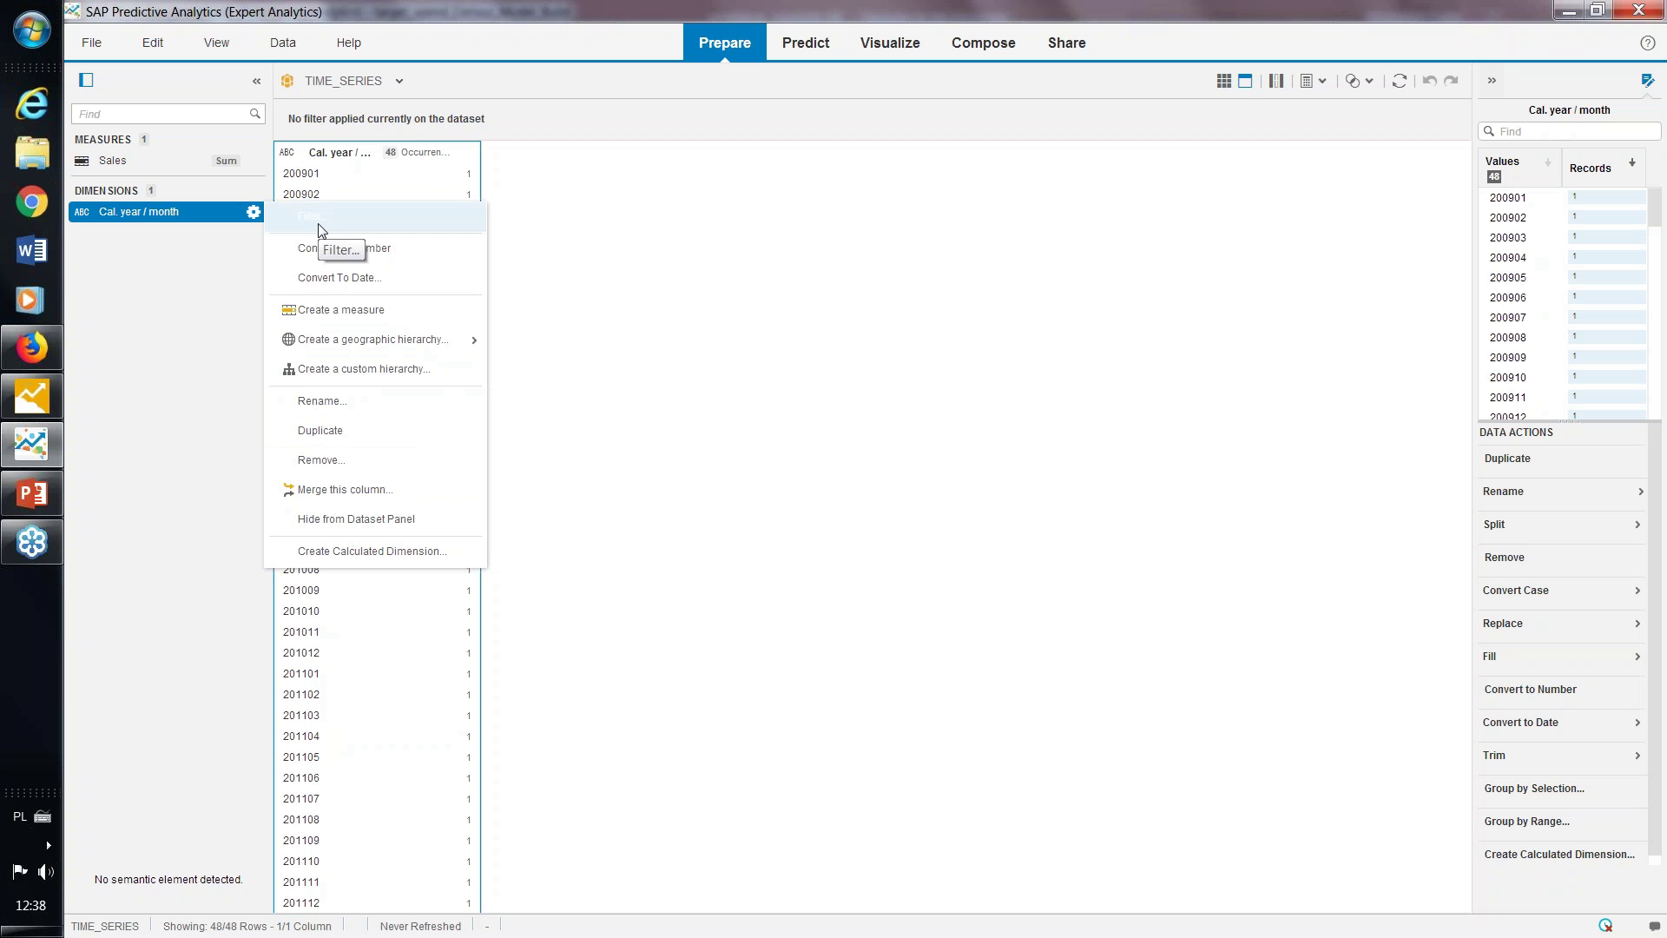
click(720, 277)
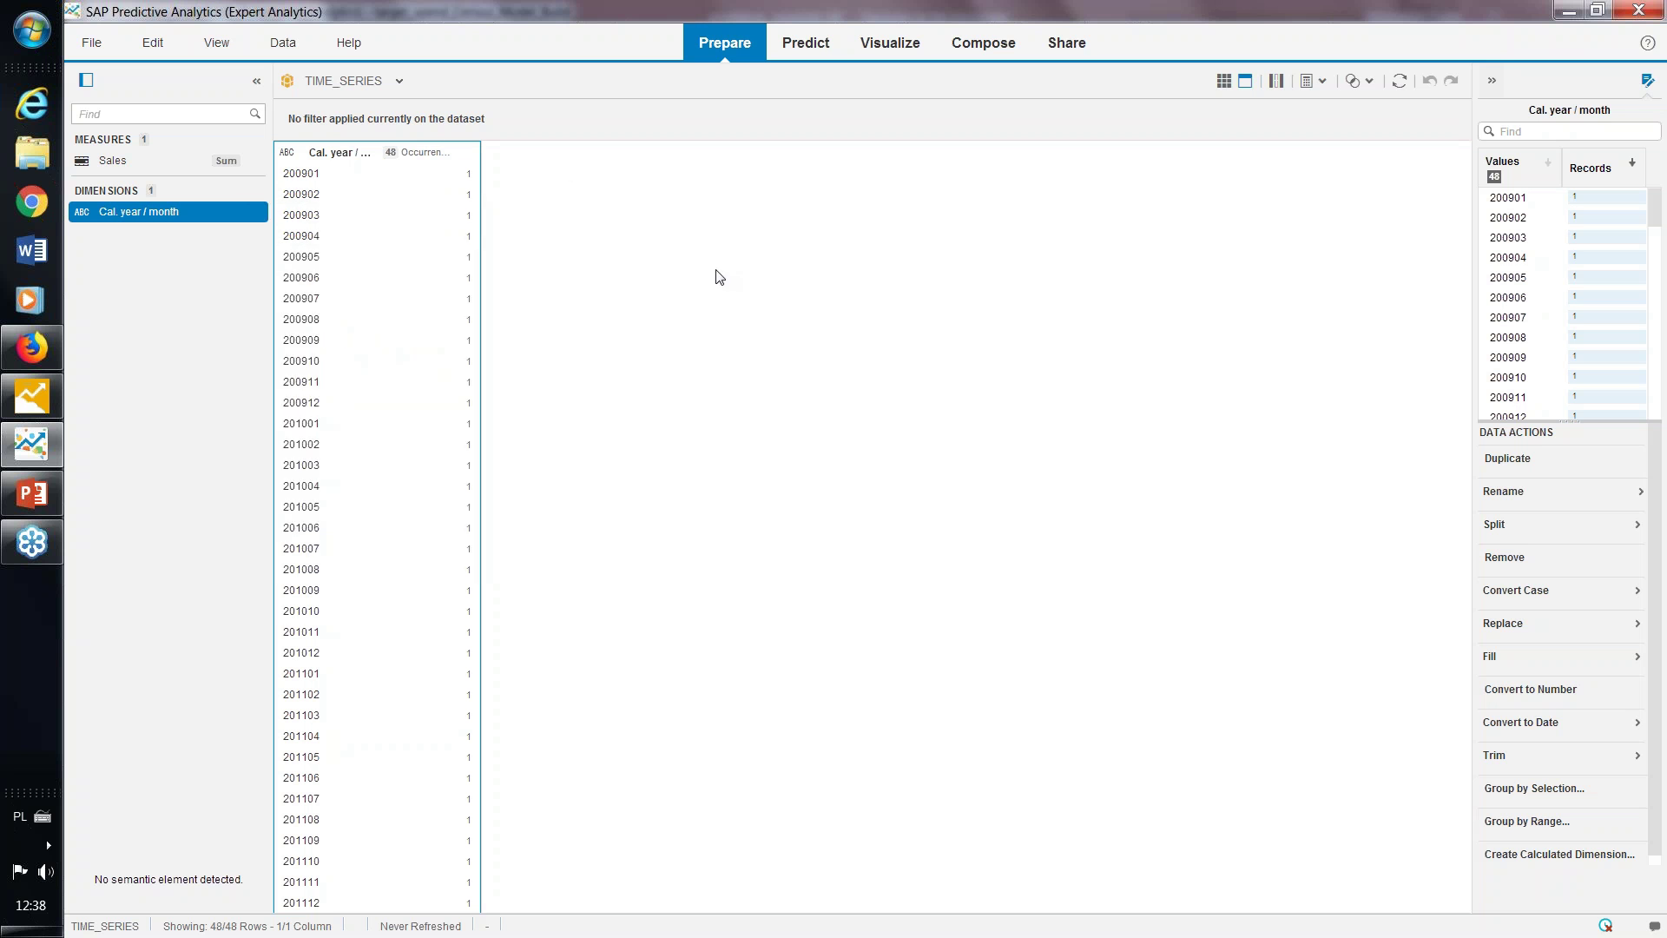
click(314, 232)
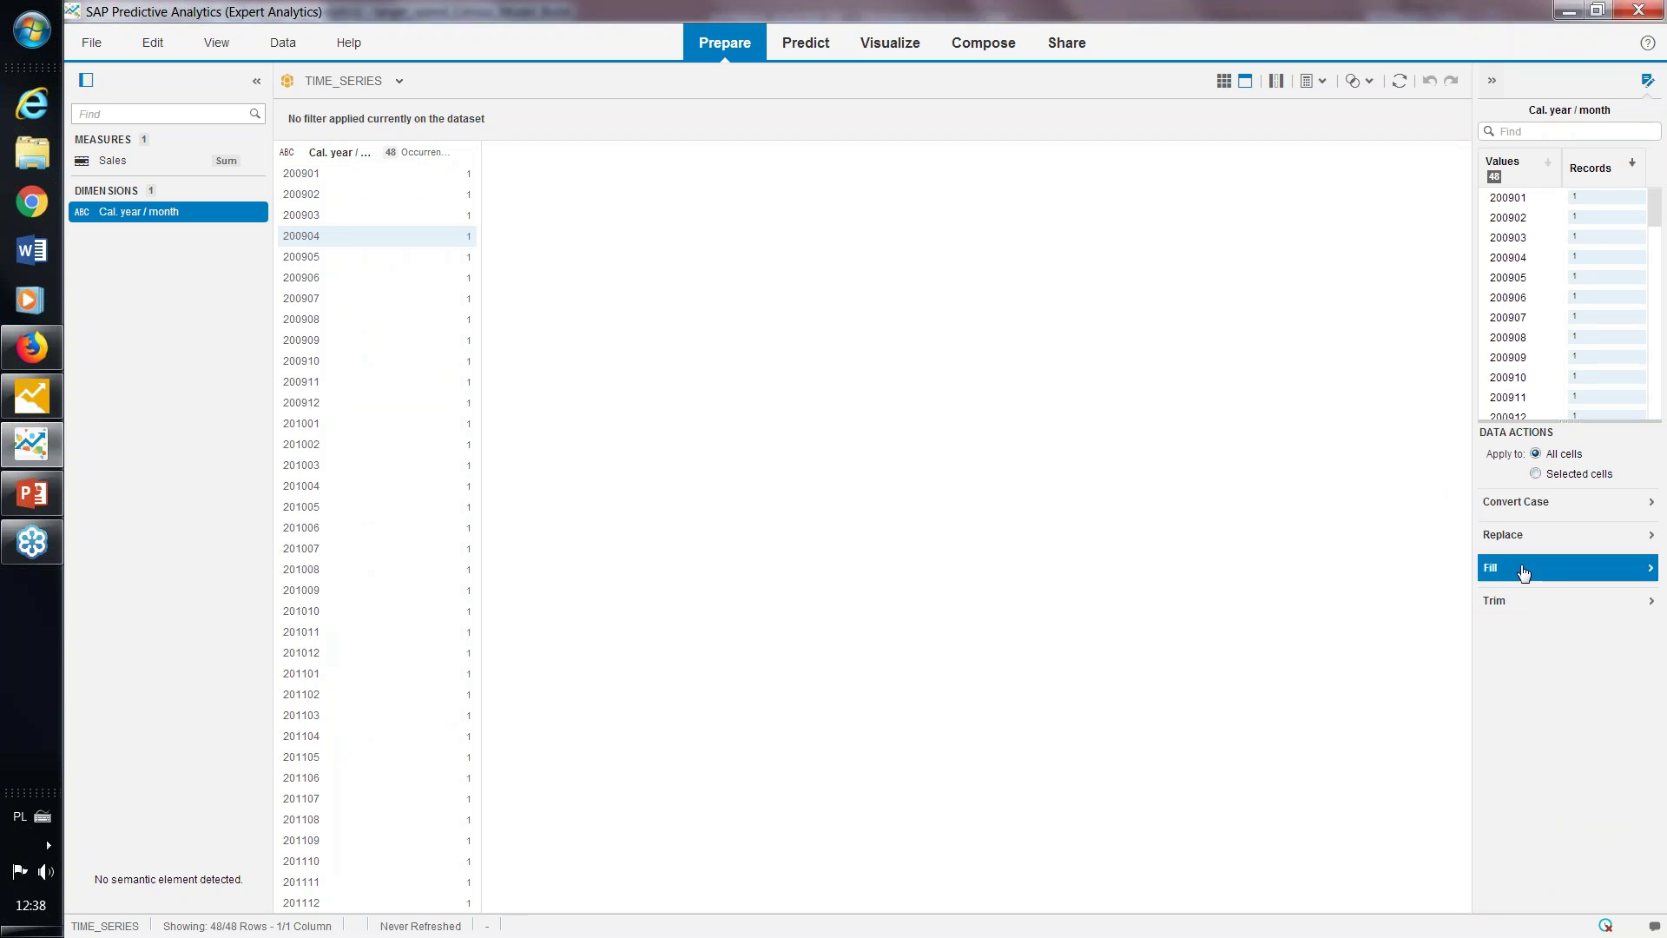
click(1637, 512)
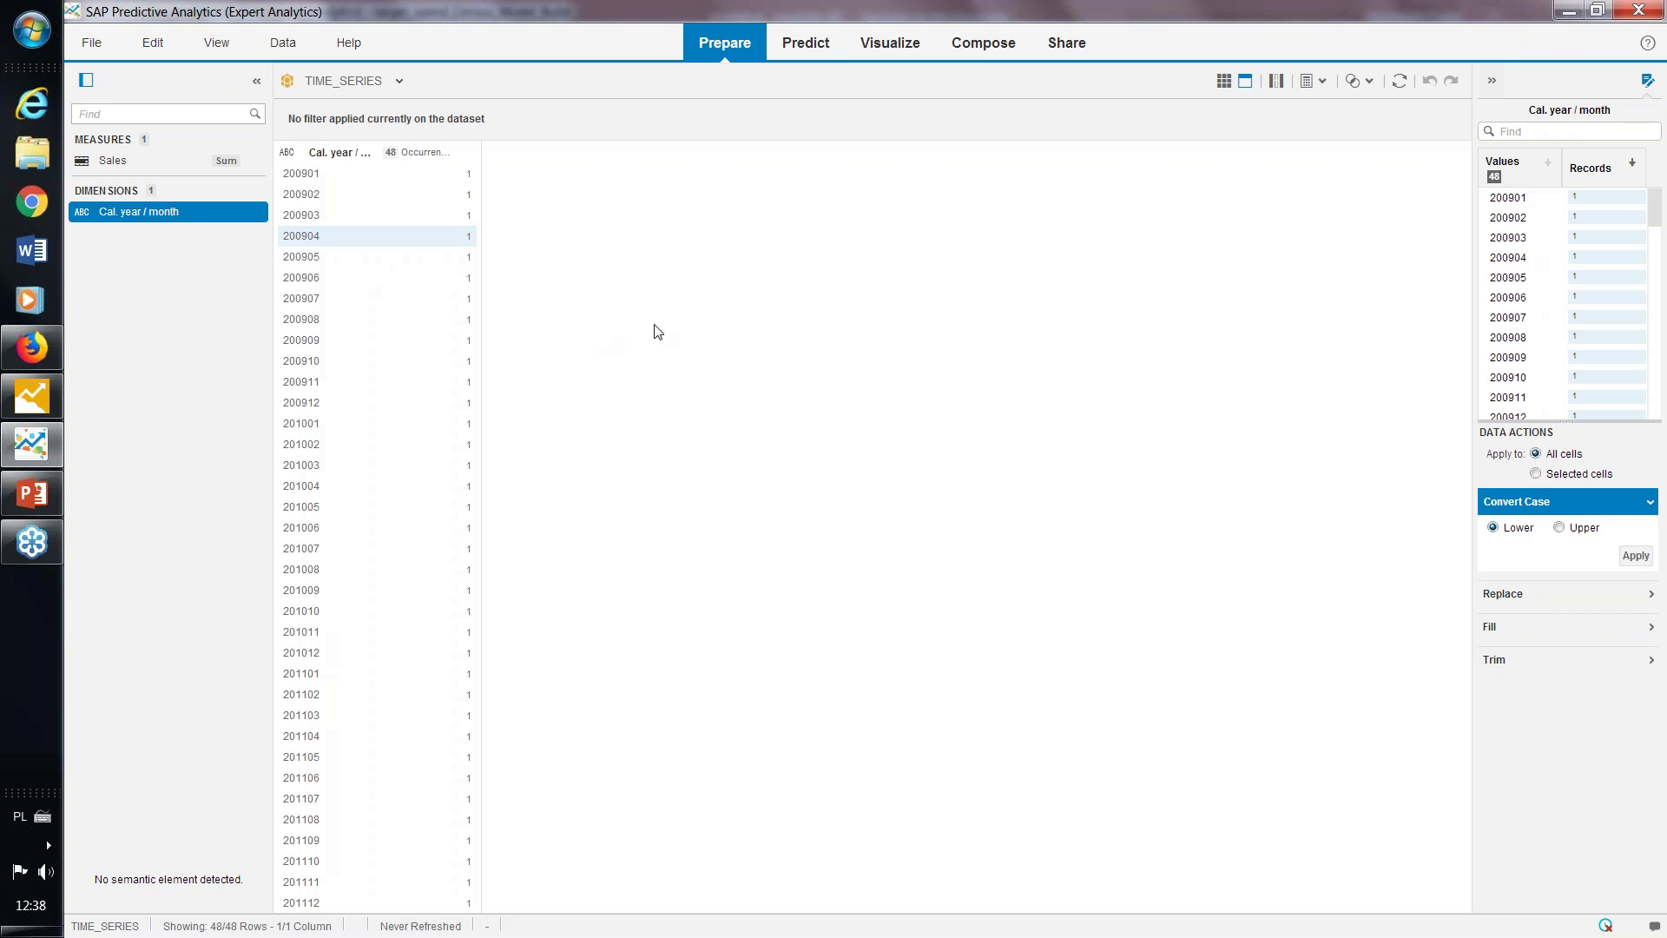
Switch to Predict and examine the available data writers and data preparation components
click(806, 44)
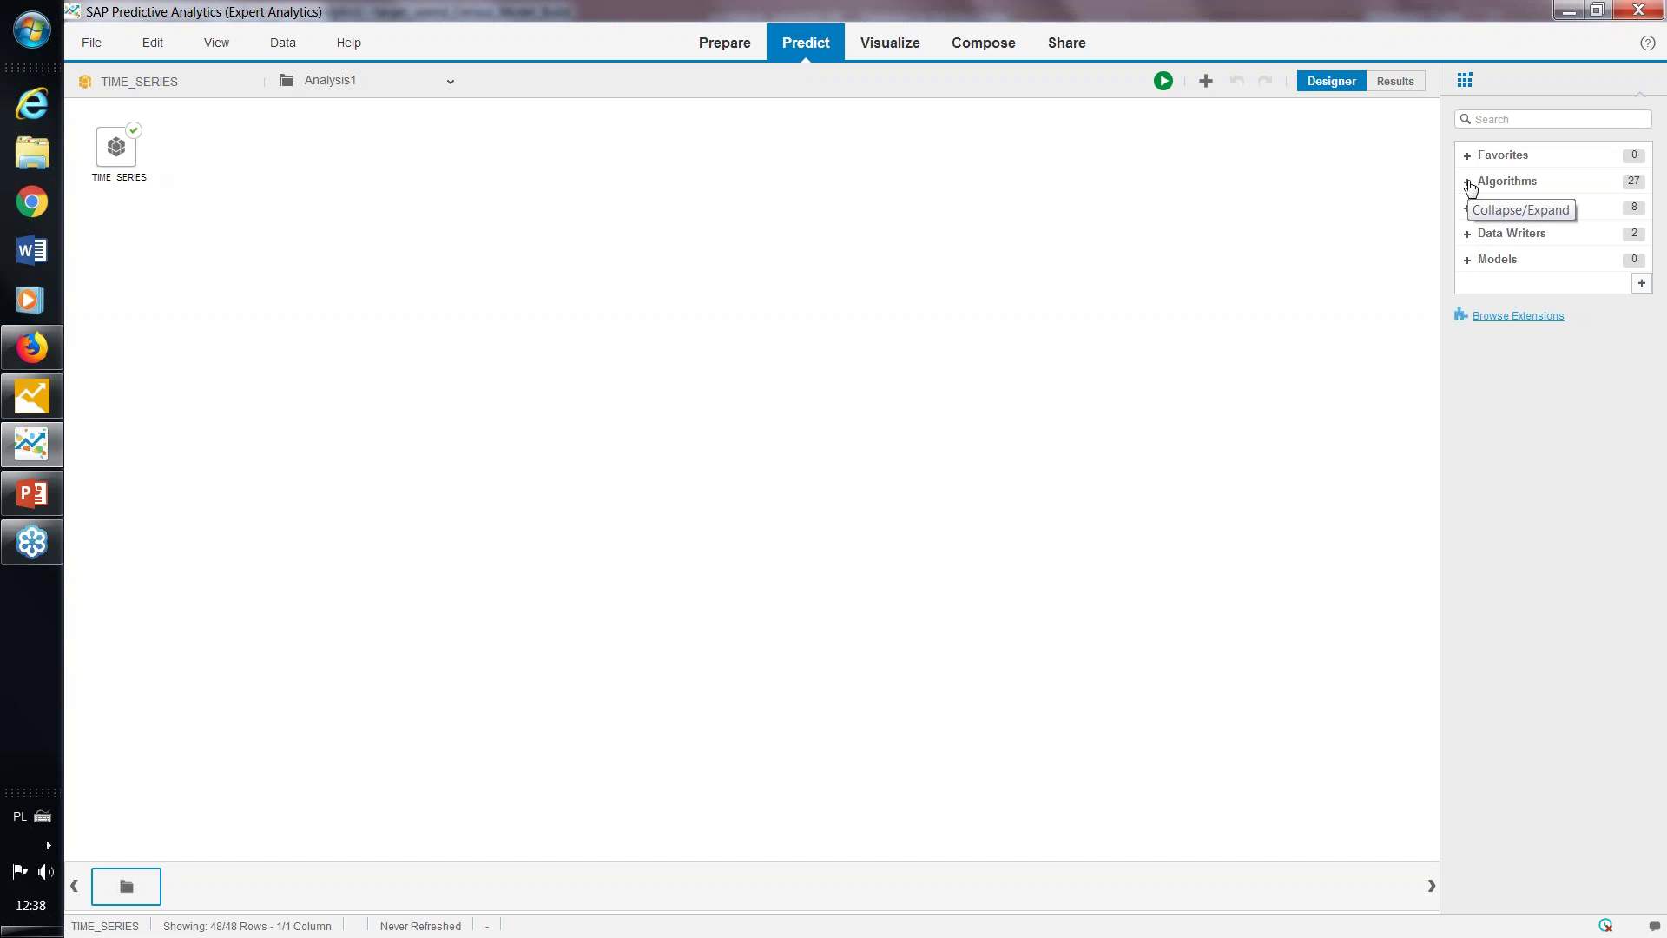
click(1468, 235)
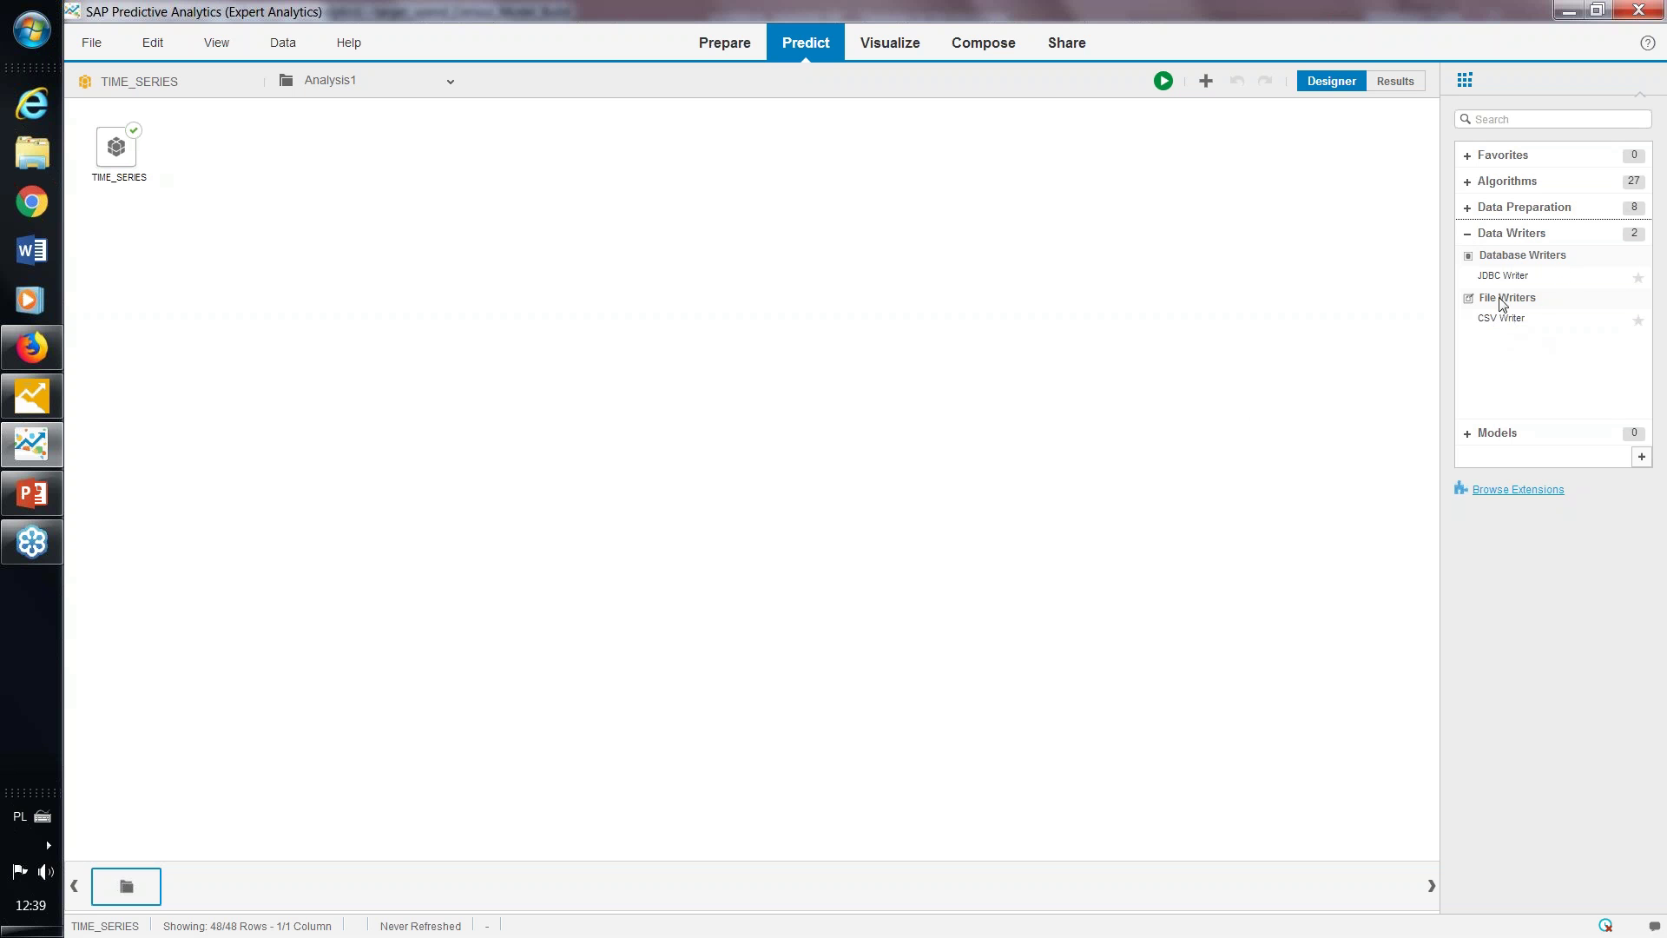
click(1467, 209)
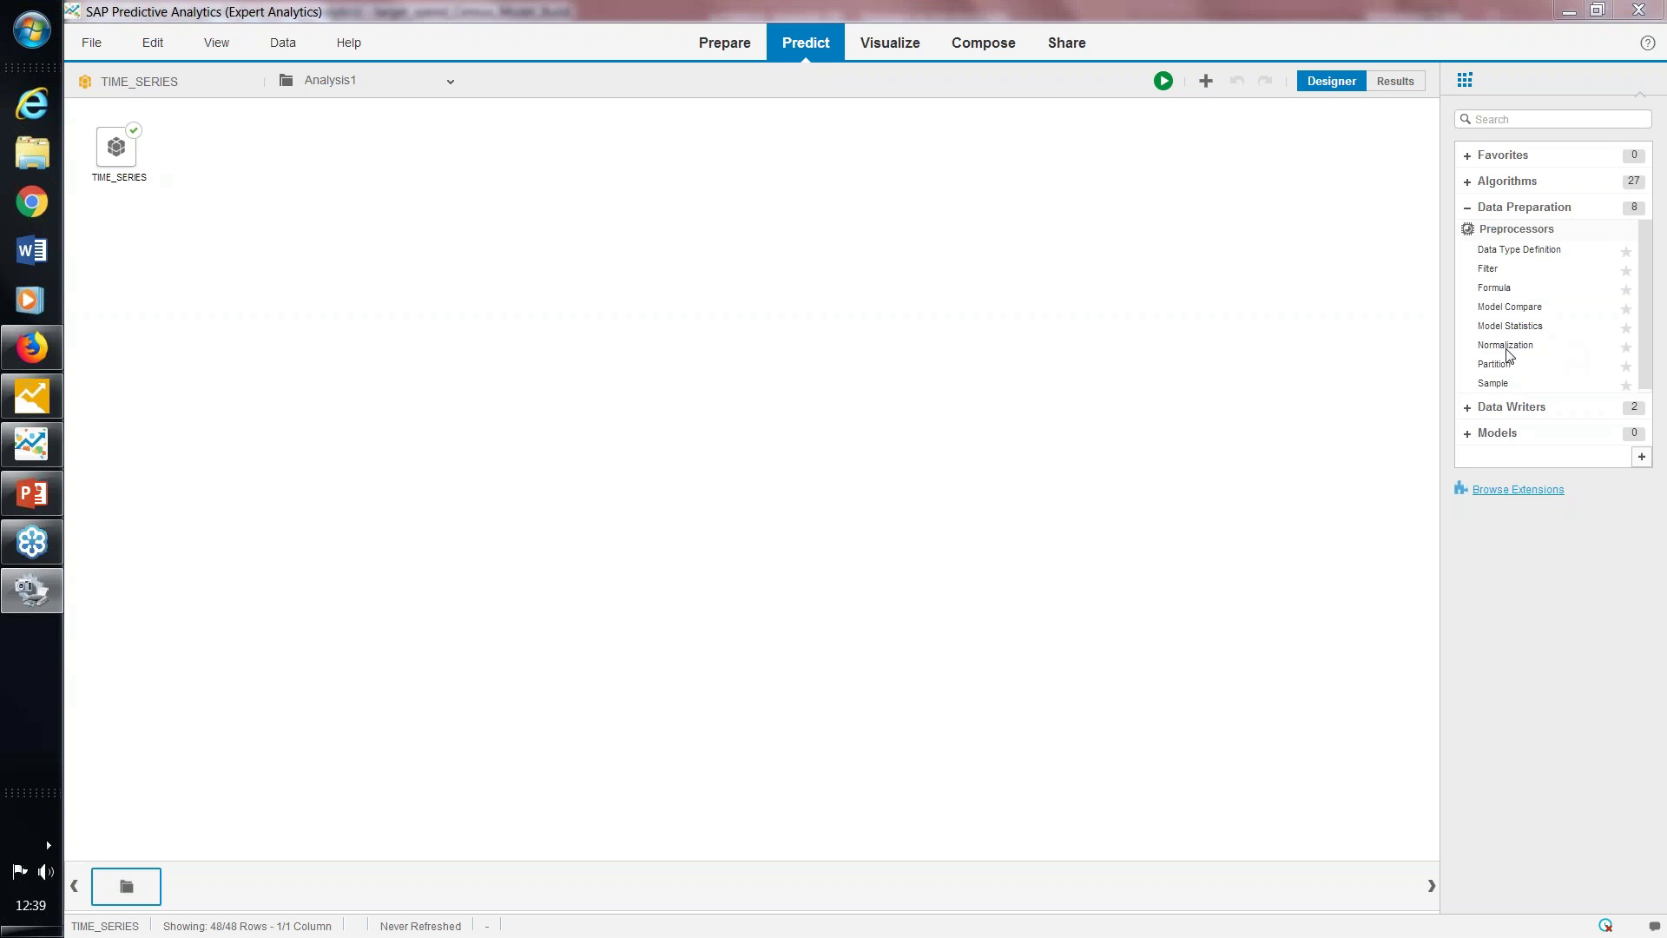
mouse_move(1515, 347)
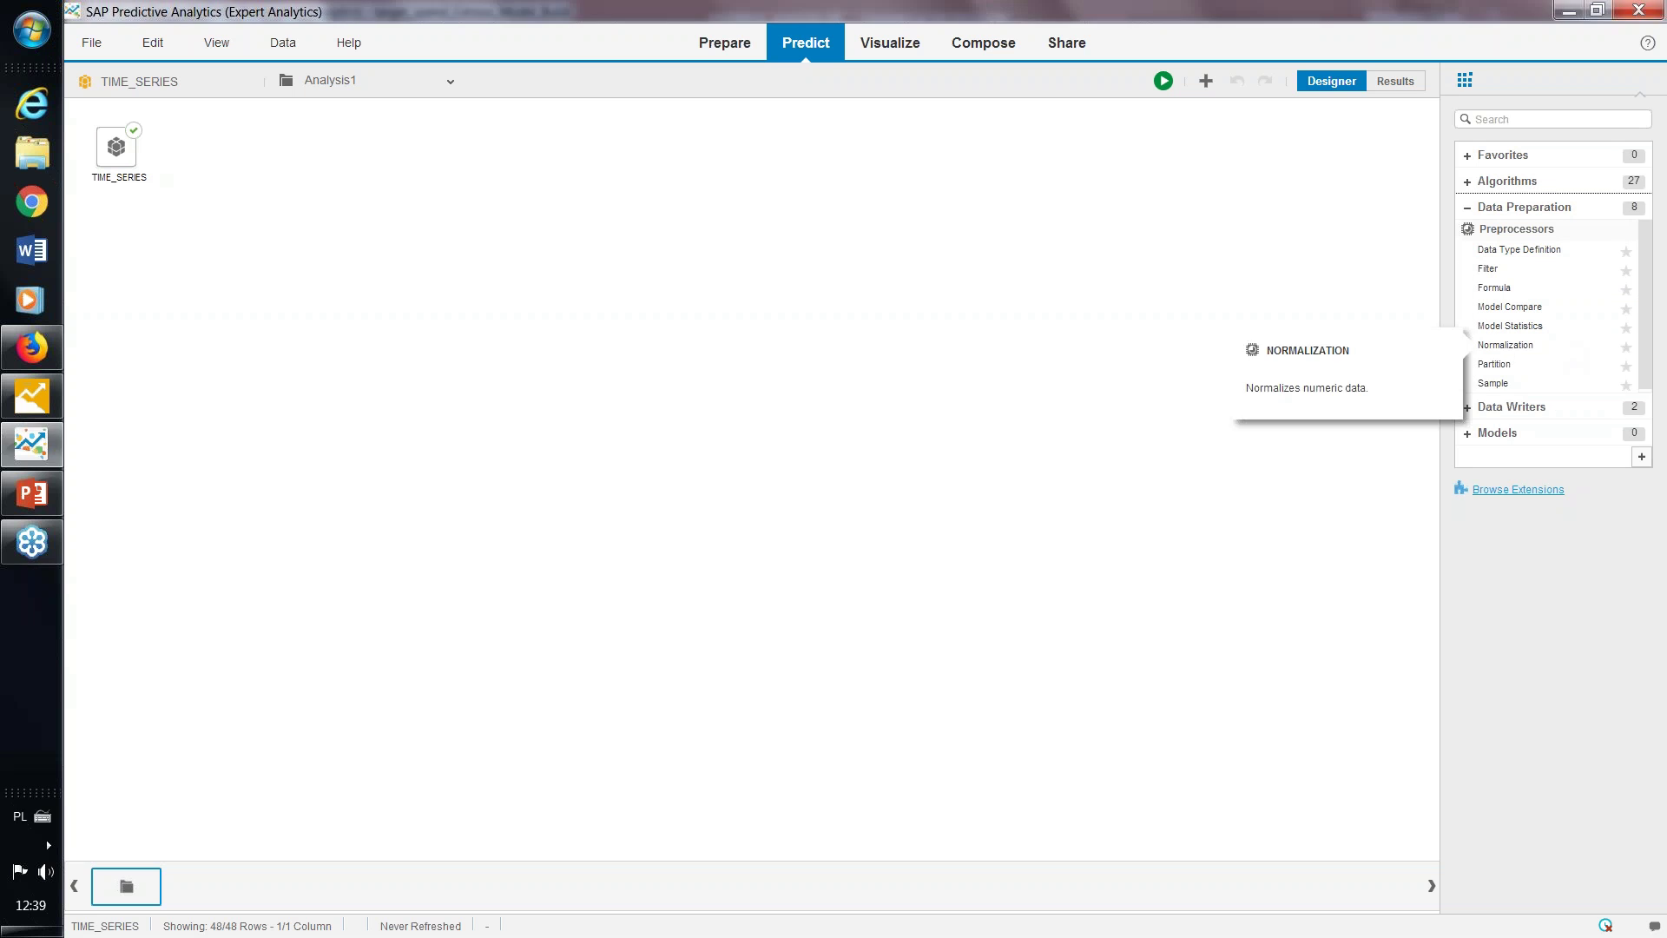
click(1535, 384)
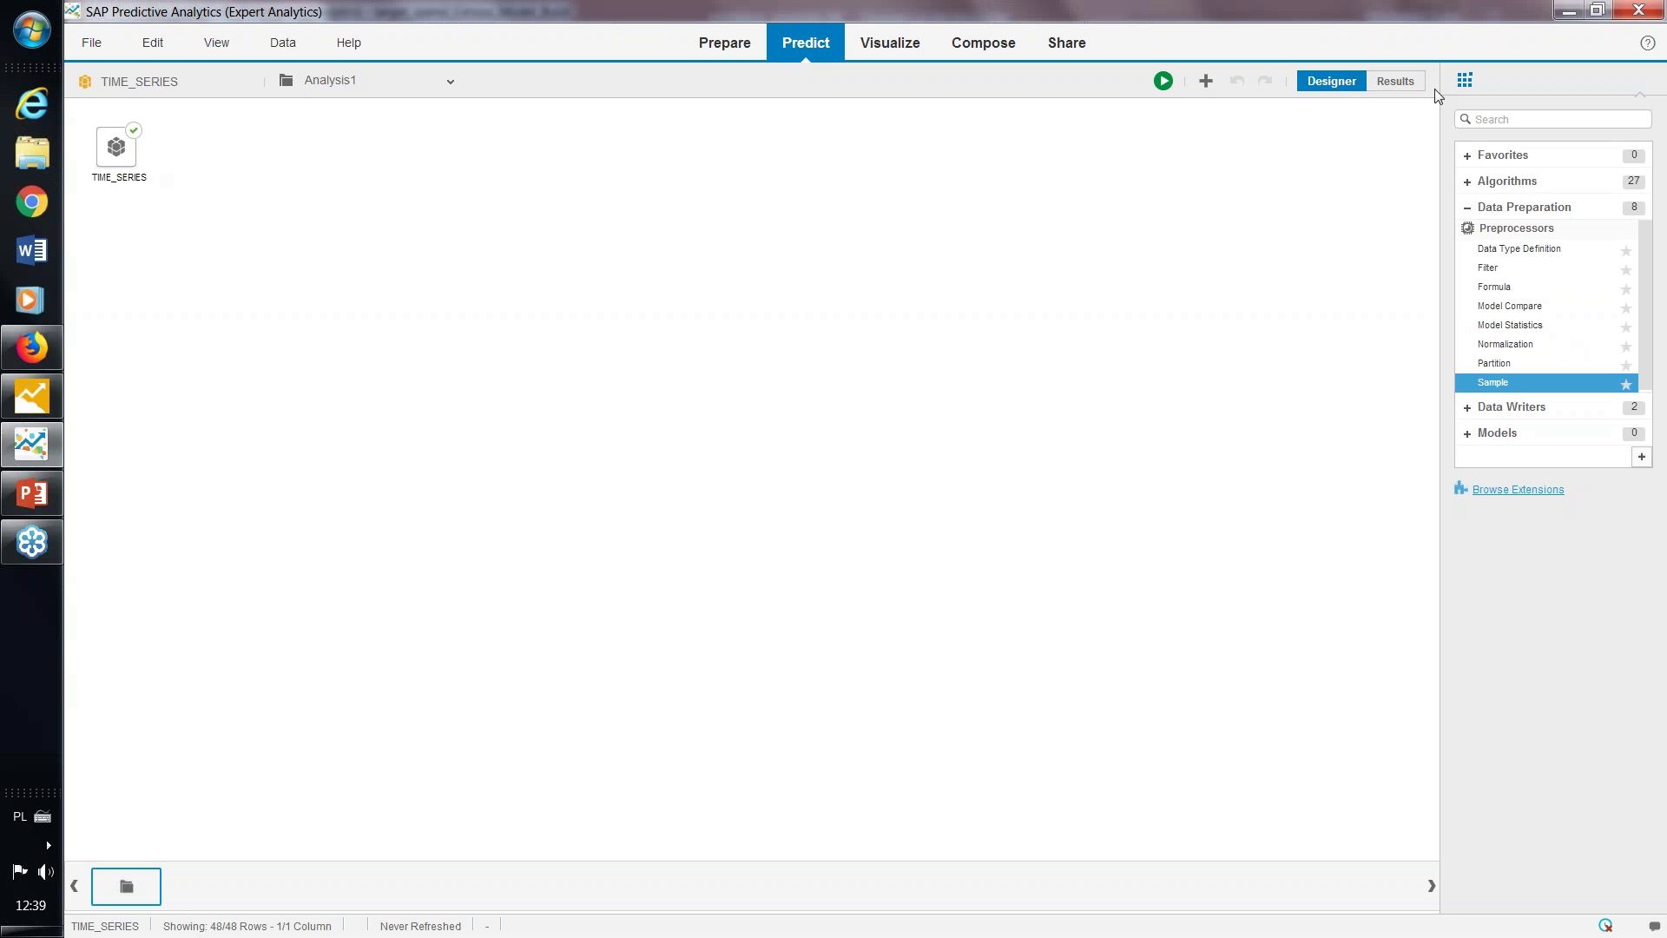
Add the Triple Exponential Smoothing time series algorithm to the analysis, connected to the TIME_SERIES dataset
click(1468, 190)
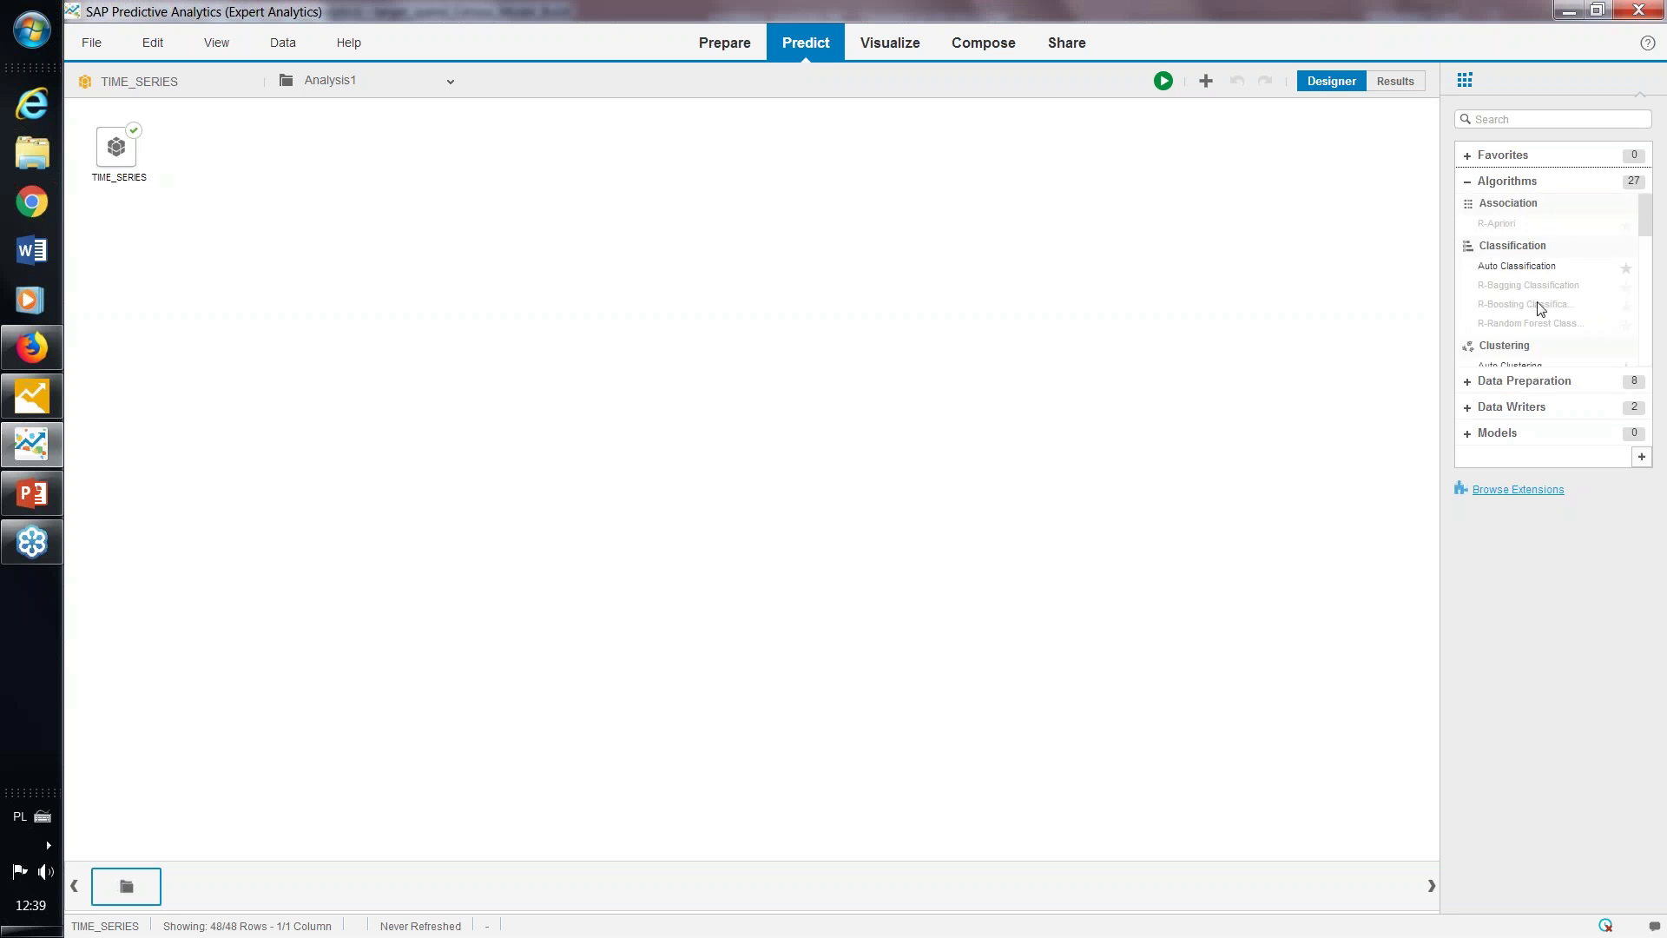
click(1648, 370)
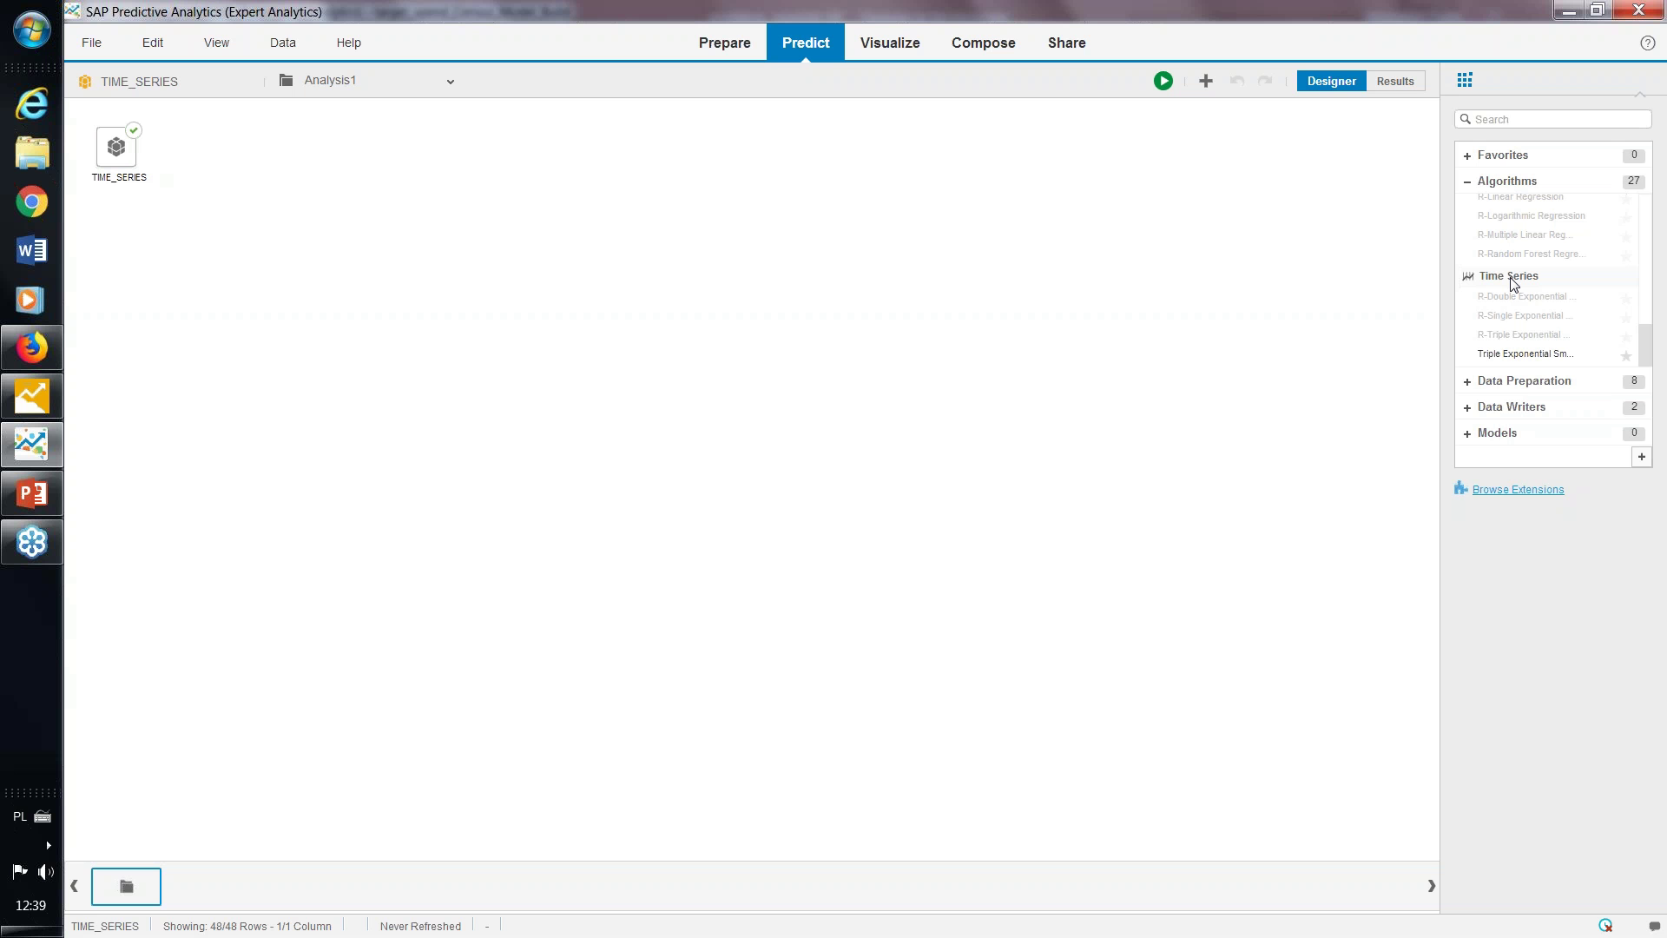
mouse_move(1530, 354)
click(1515, 363)
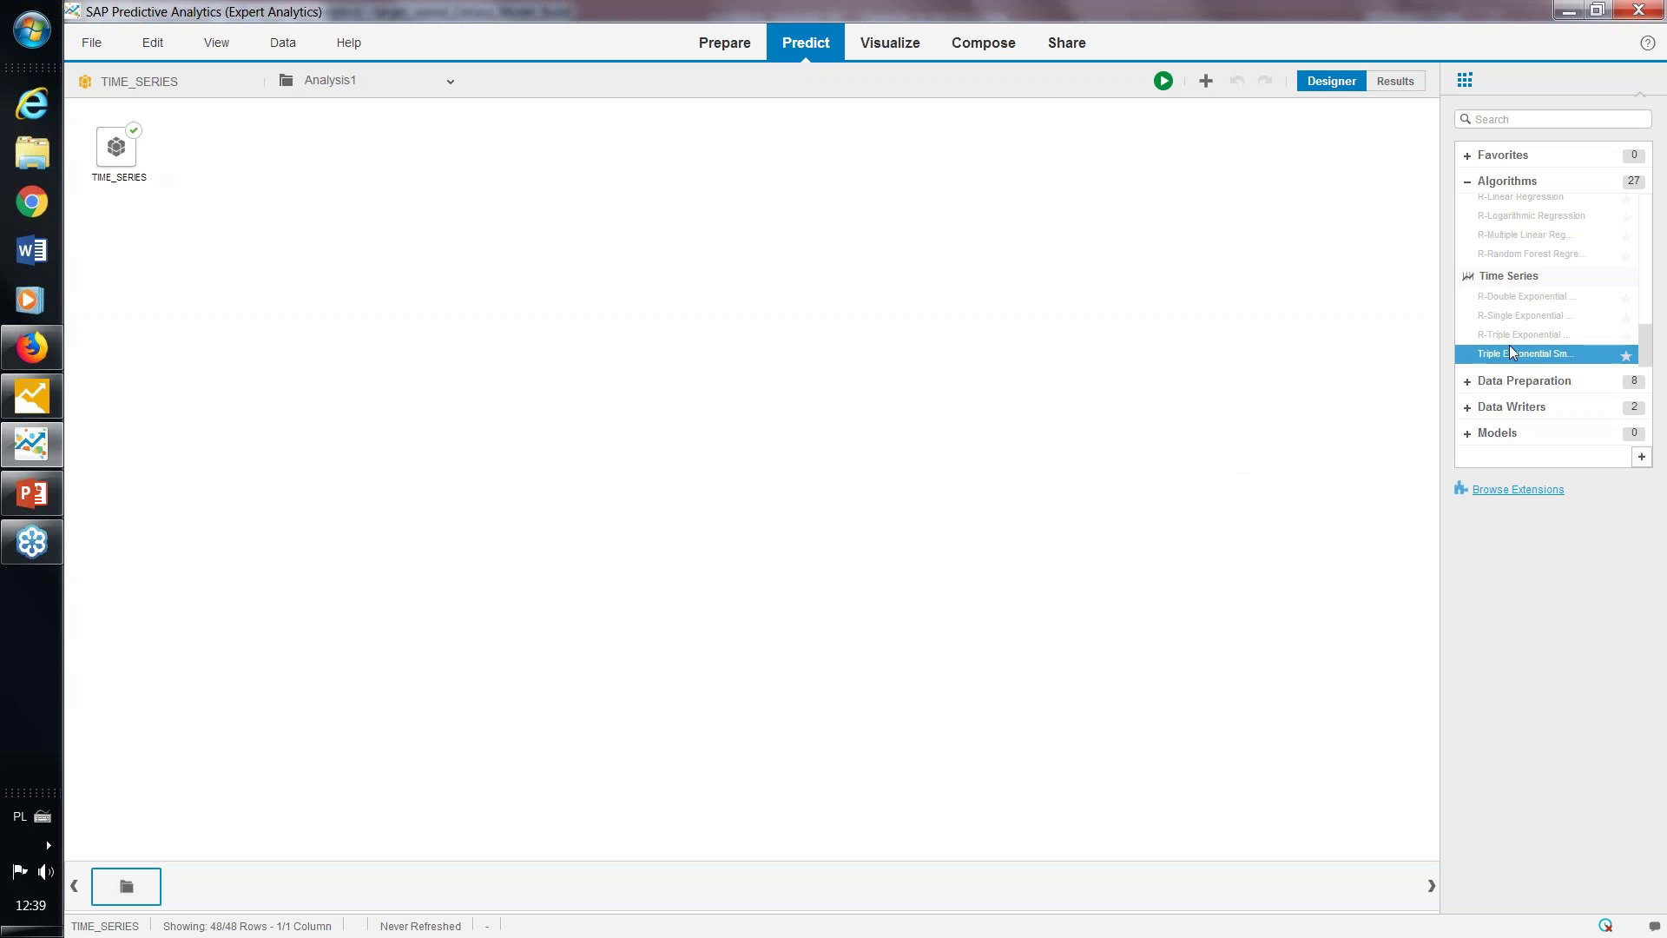
drag(1509, 349, 754, 215)
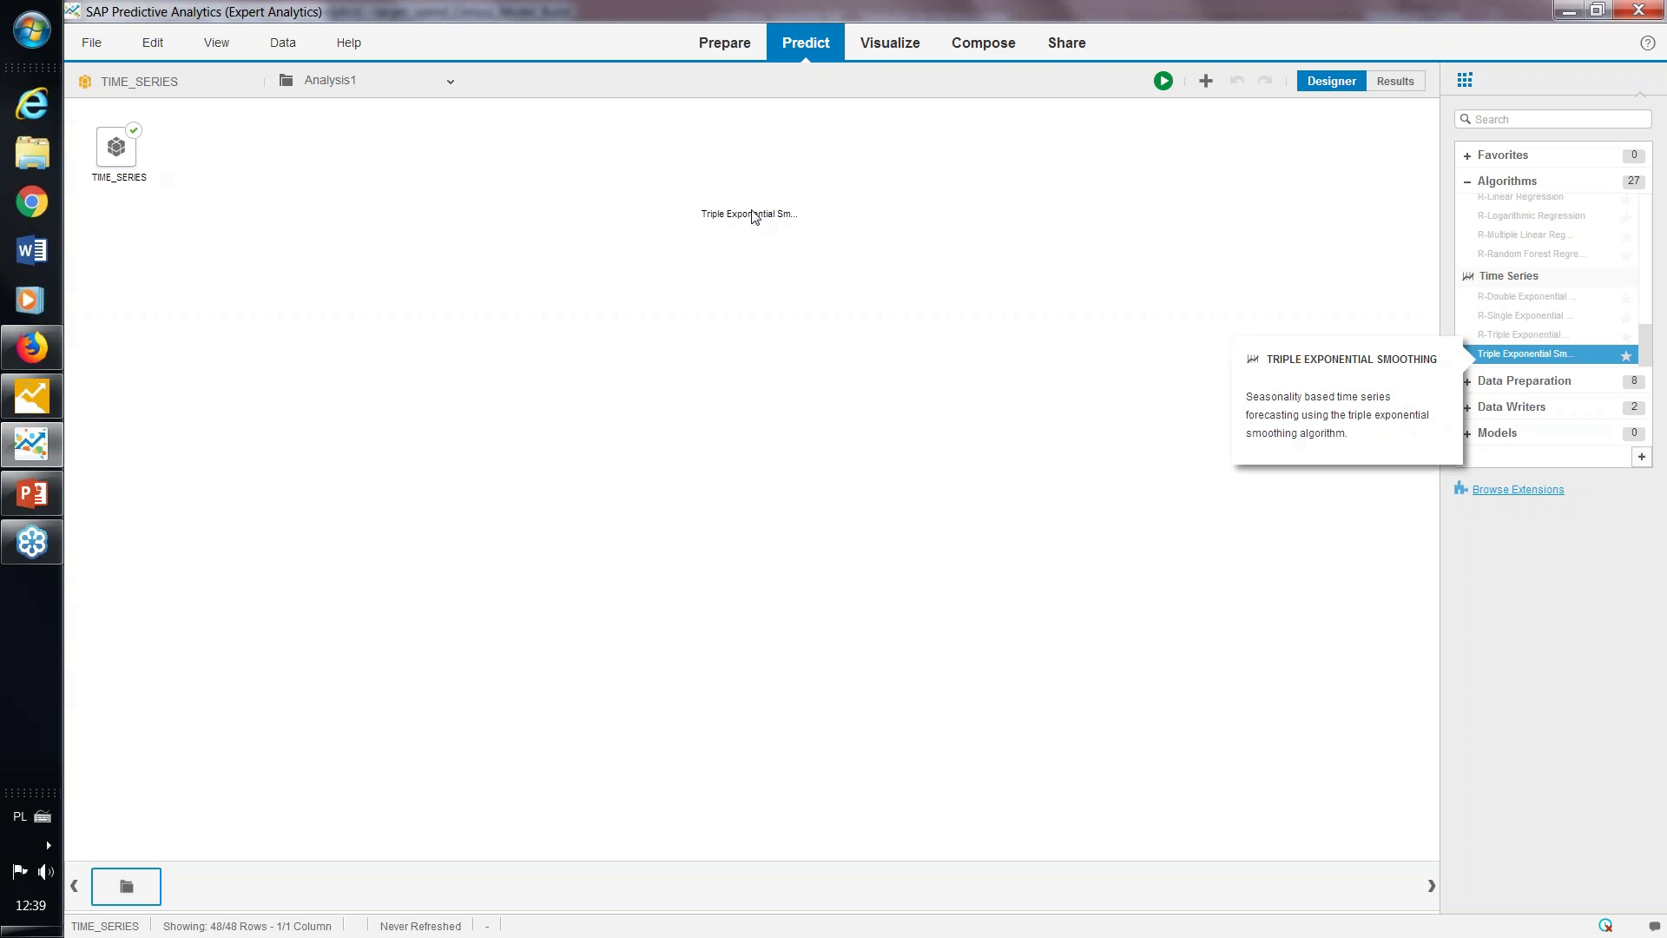
drag(753, 215, 354, 282)
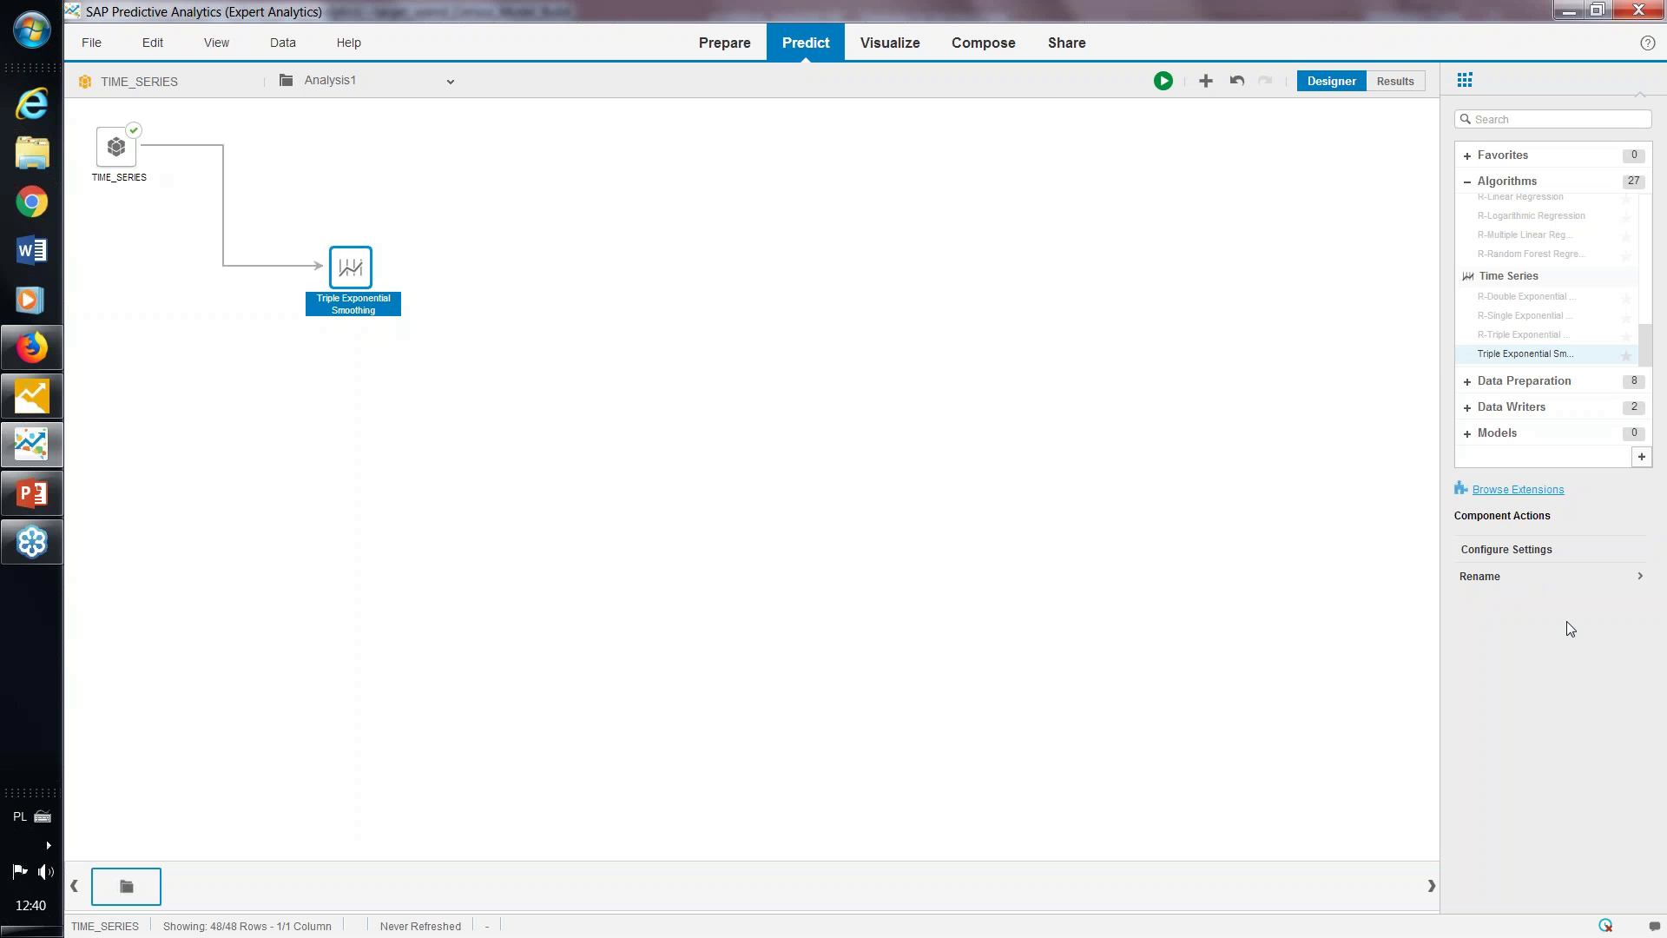
Configure the Triple Exponential Smoothing component with output mode Forecast and 12 periods to predict
click(1536, 560)
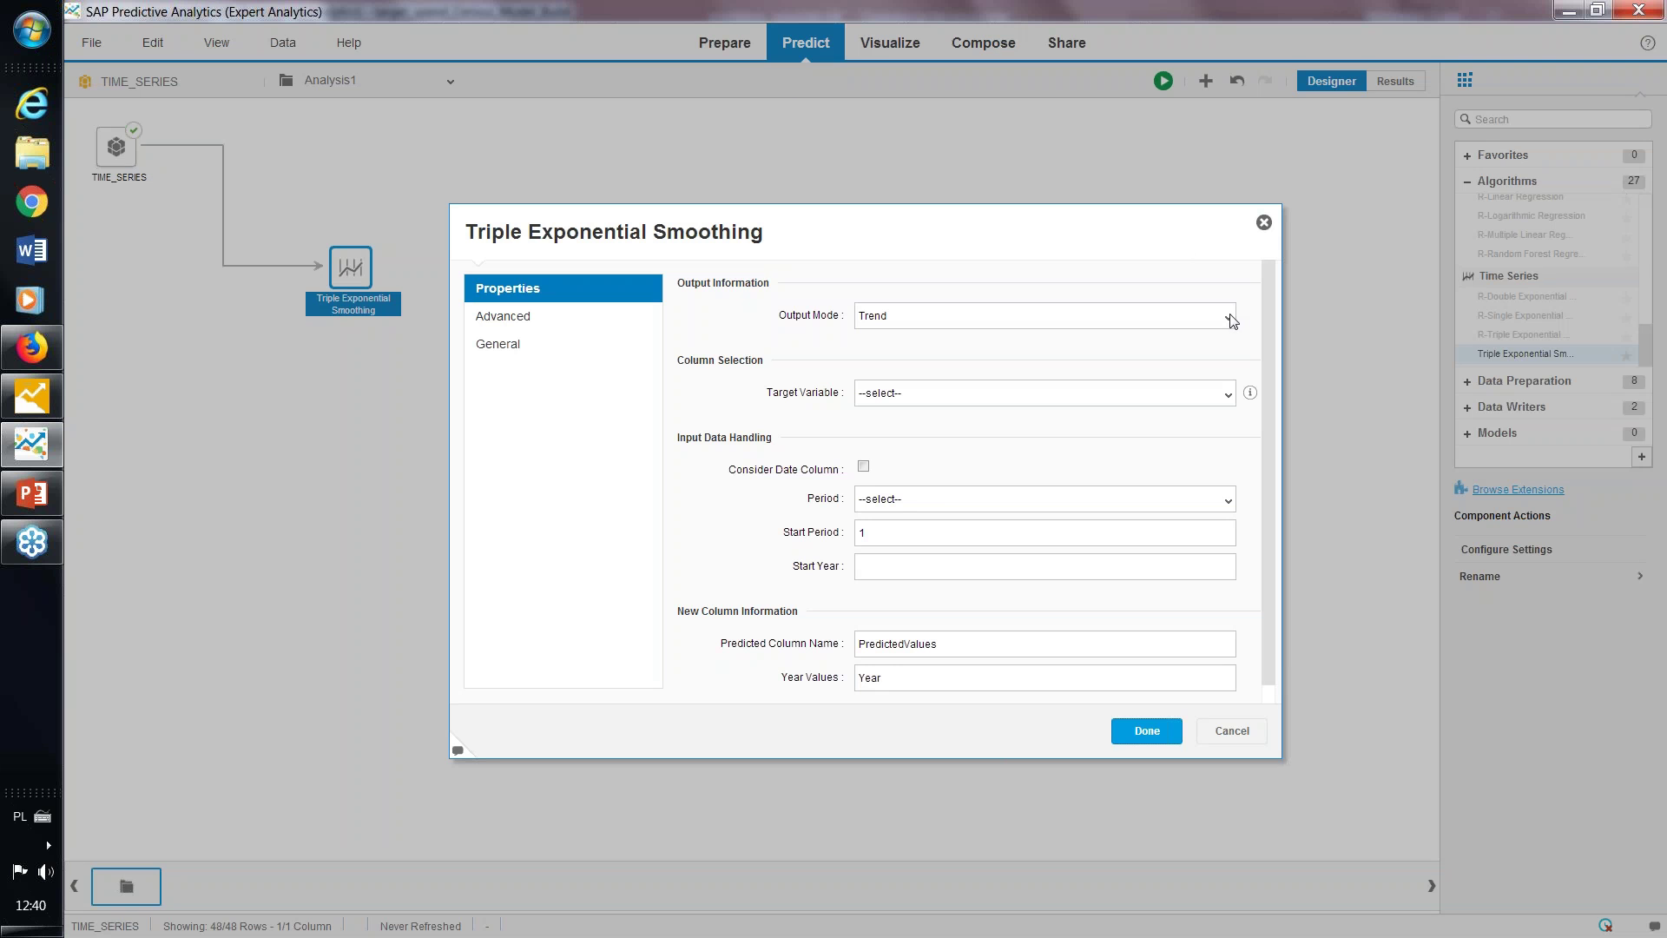
click(1228, 316)
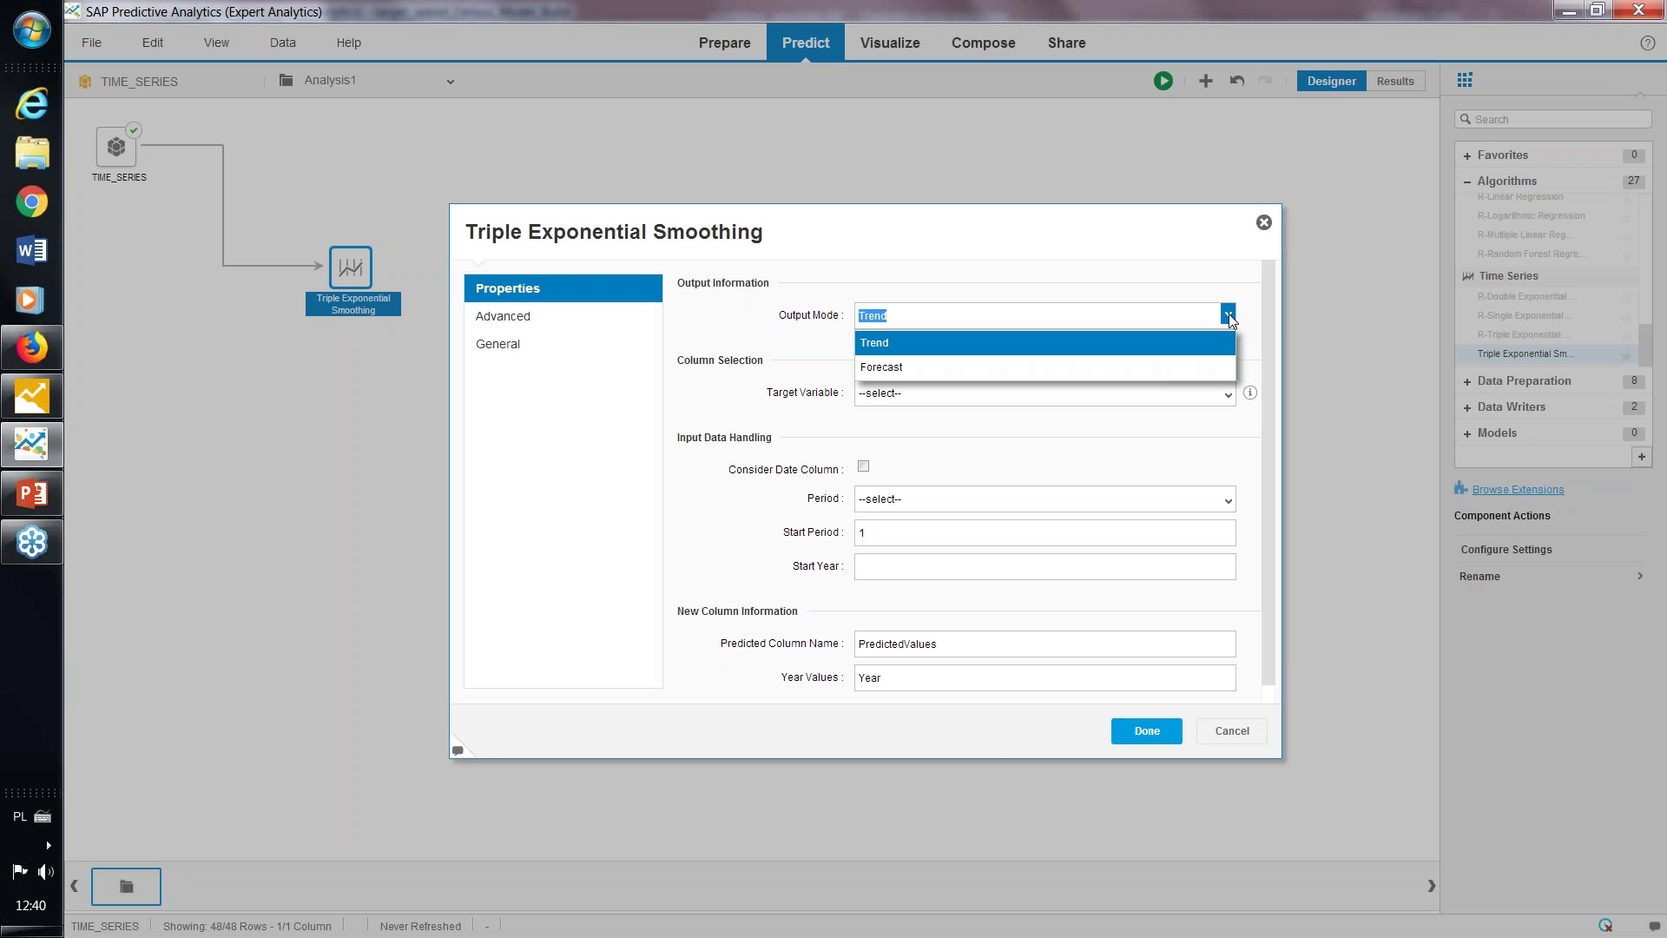
click(1120, 367)
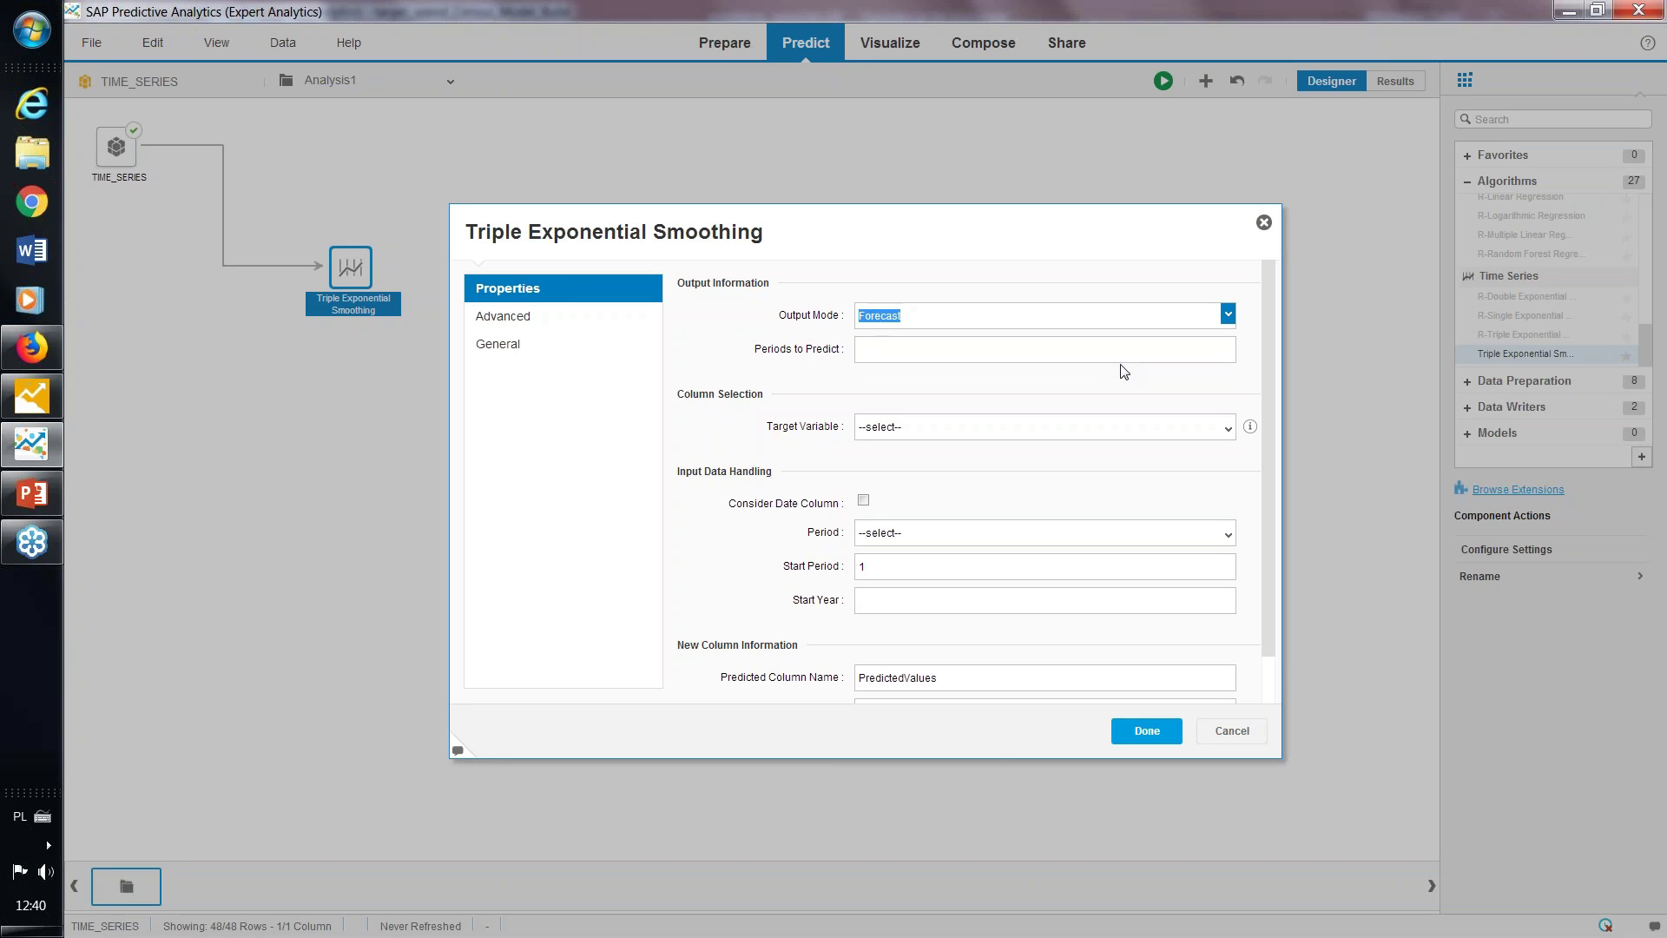
click(1029, 351)
text(2)
Choose Sales as the target variable of the Triple Exponential Smoothing component
click(1225, 430)
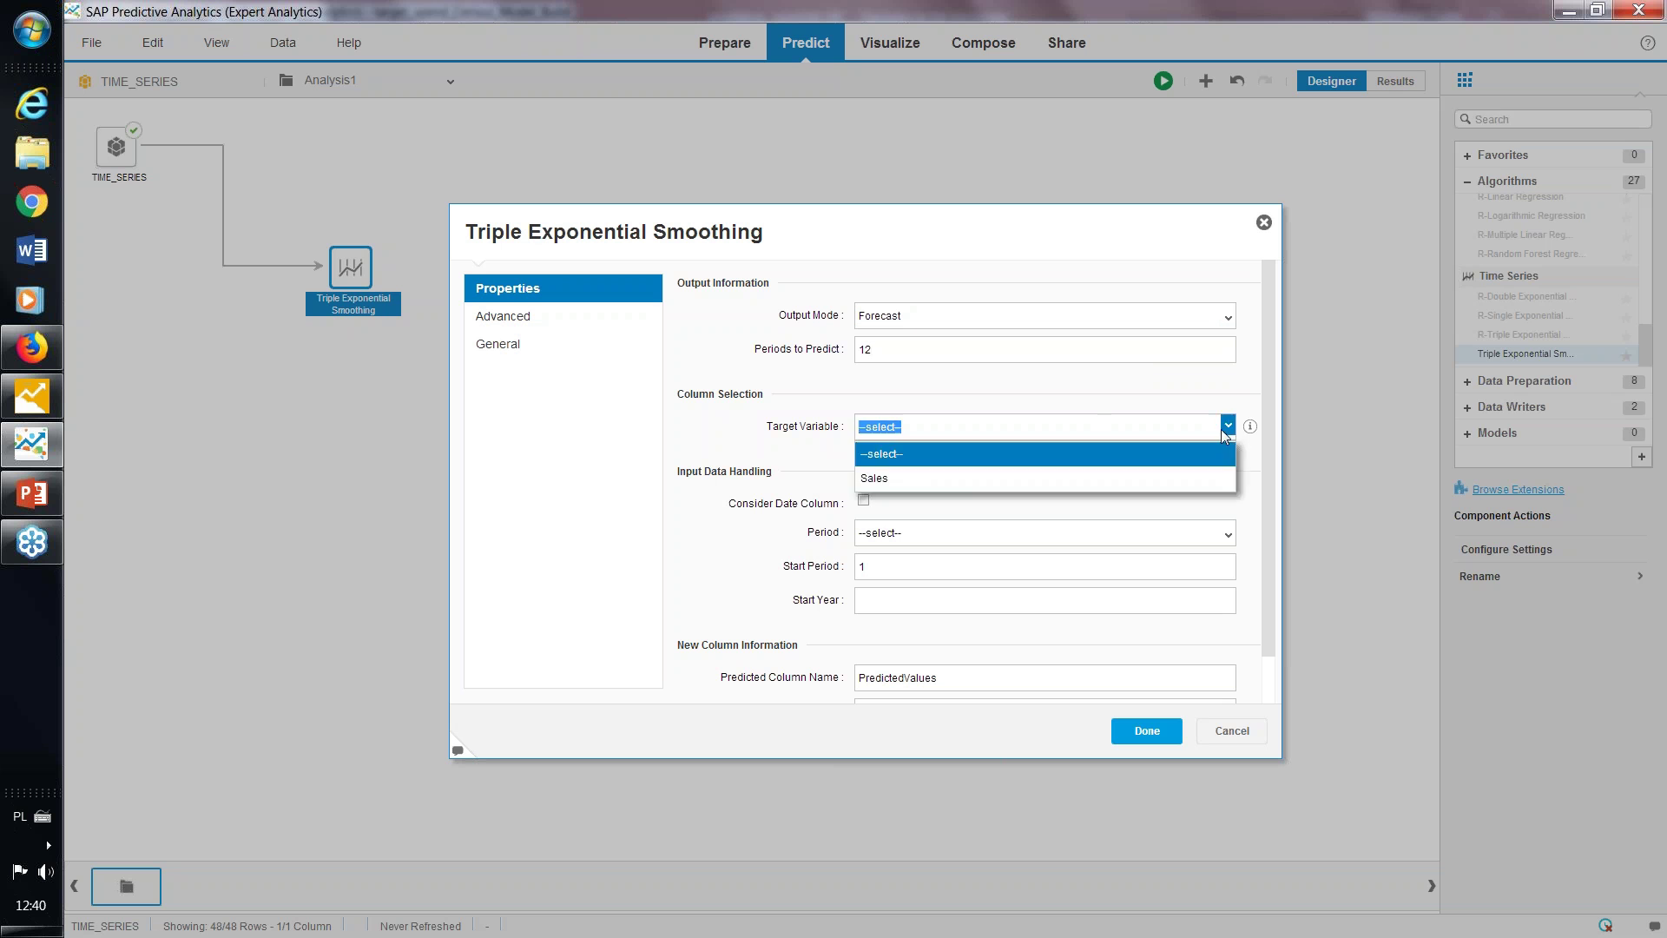
click(1224, 430)
click(1224, 430)
click(1178, 478)
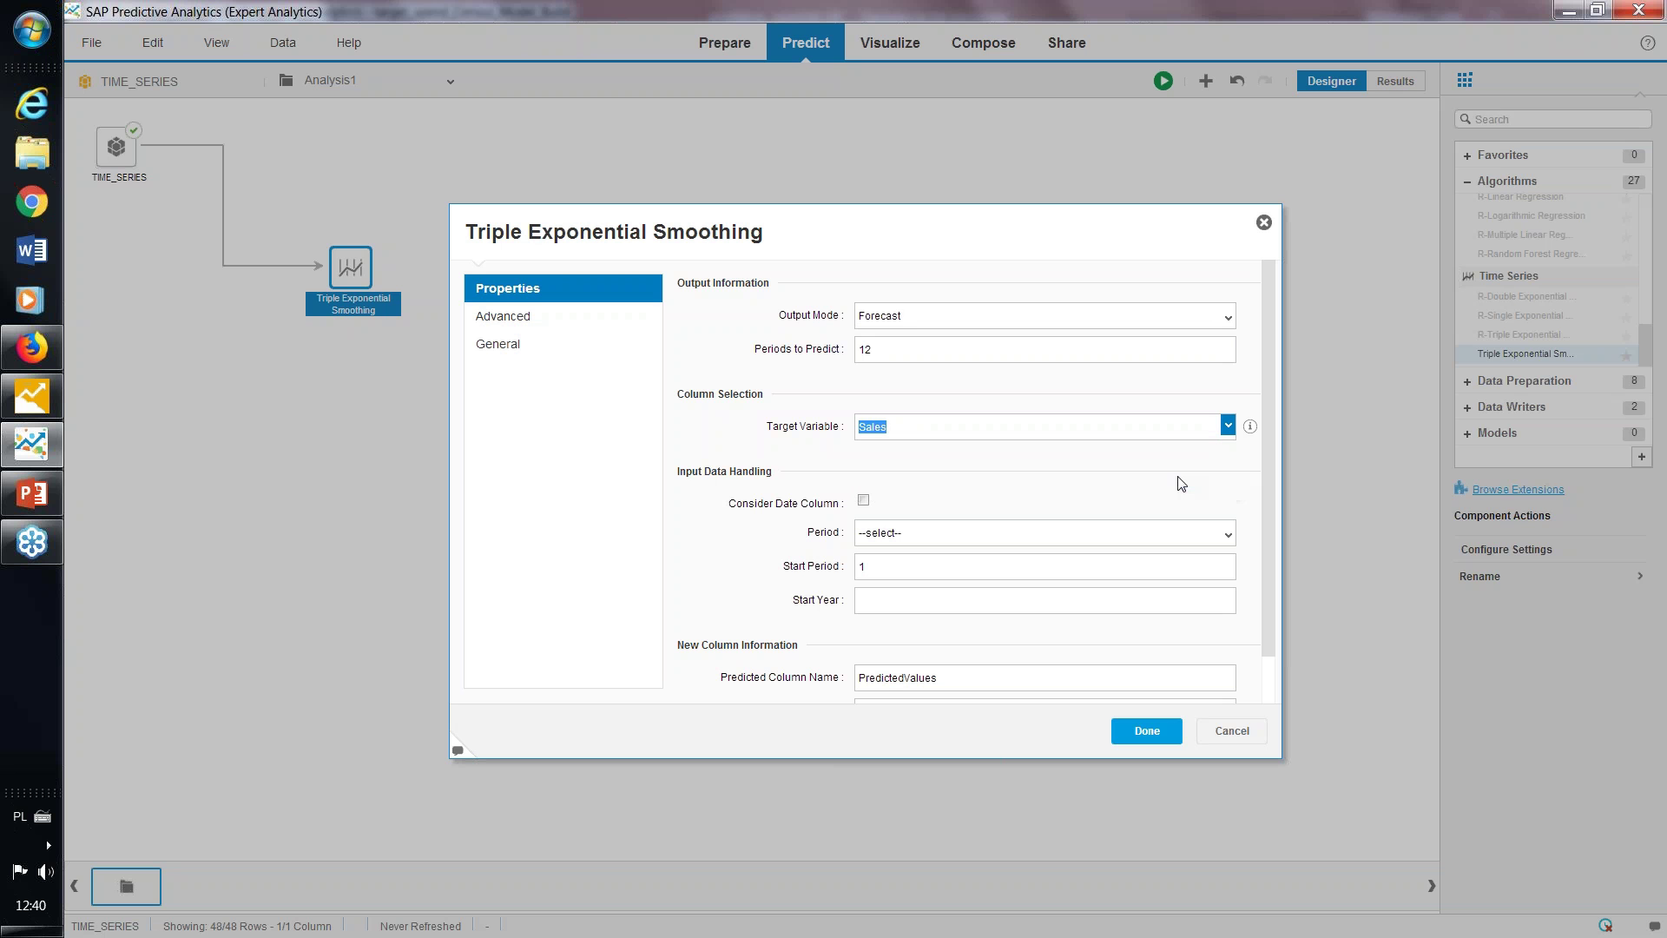
Set the input data period to Month(12) and the start year to 2009, keeping start period 1, and check the new column names
click(991, 534)
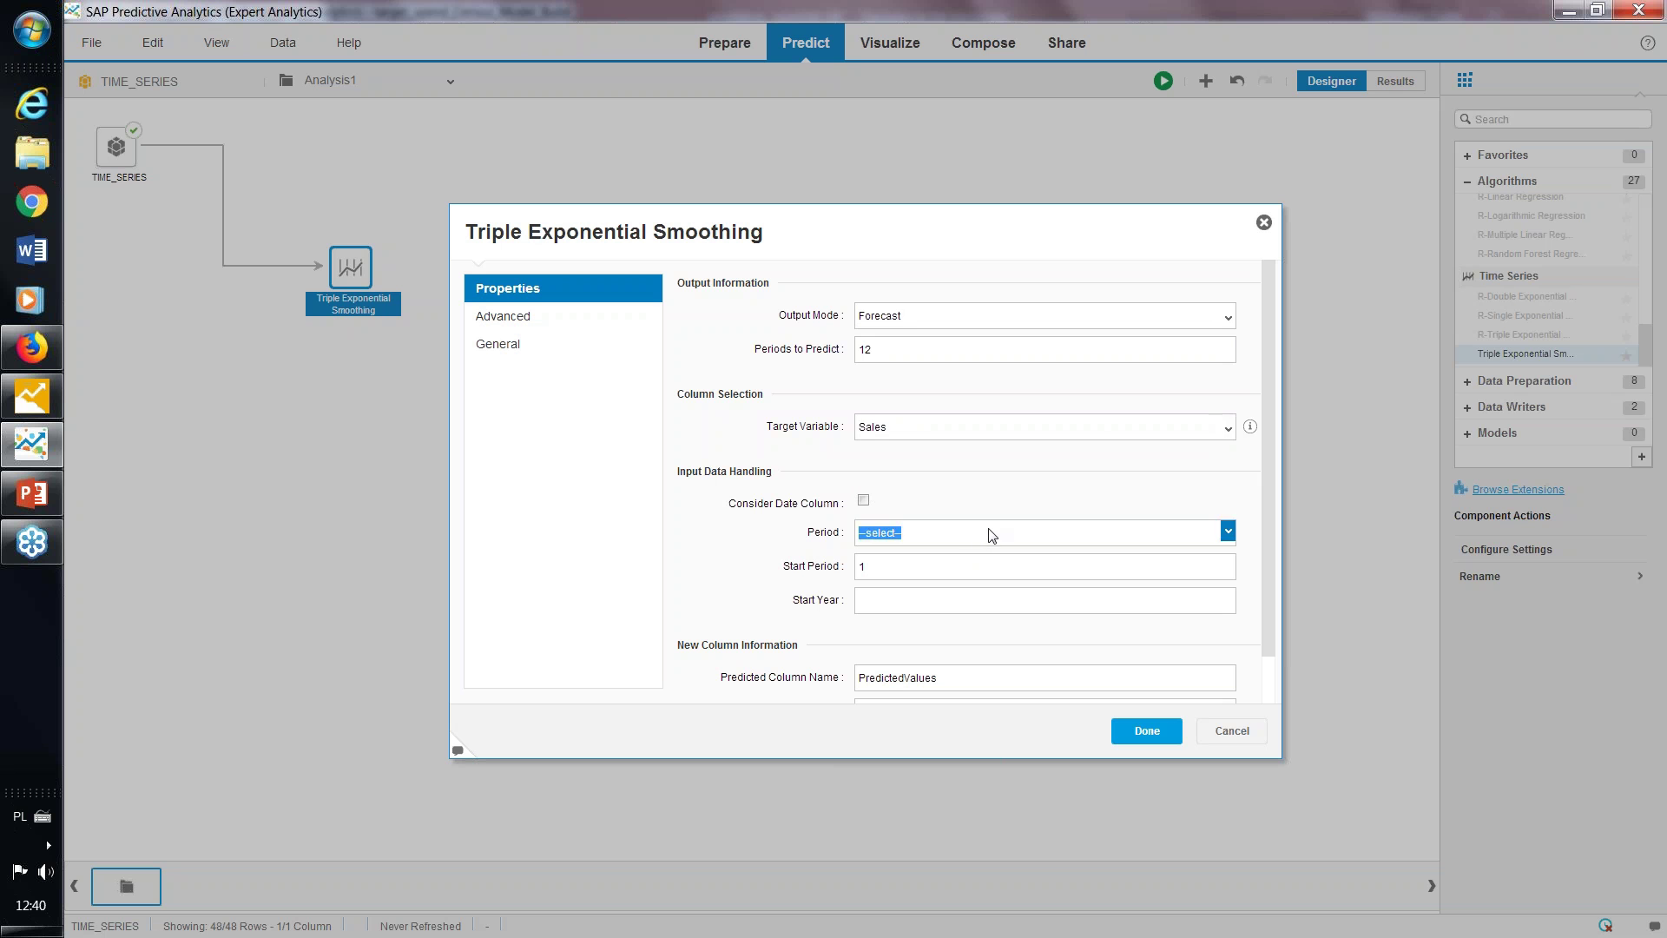
click(1186, 540)
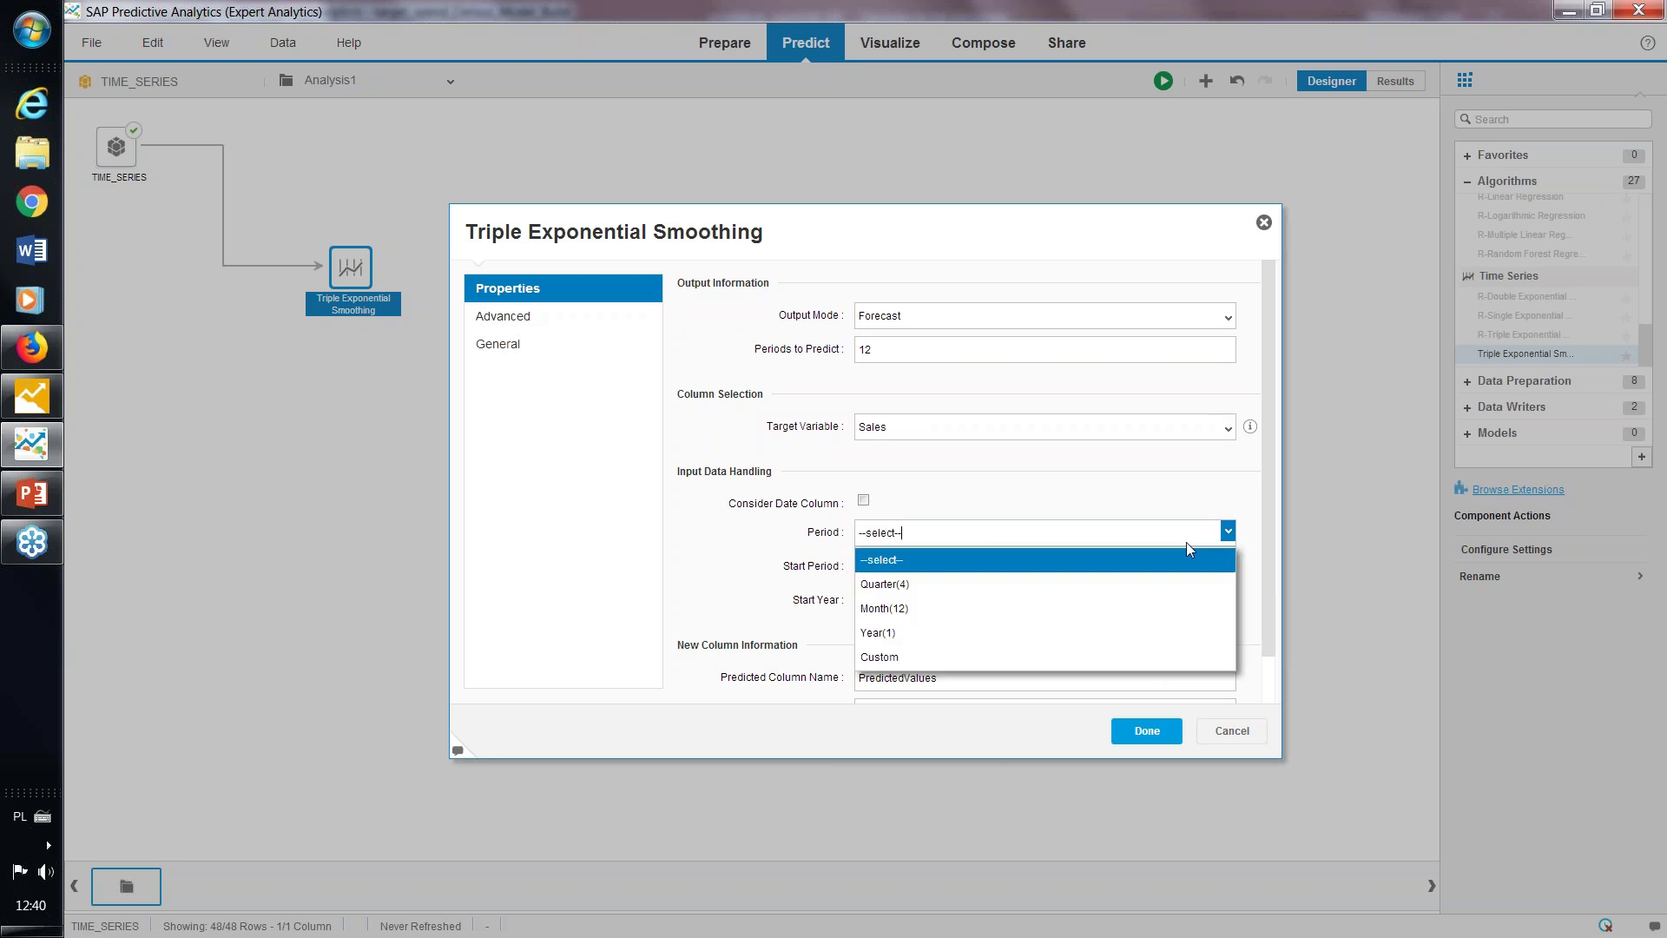
click(910, 609)
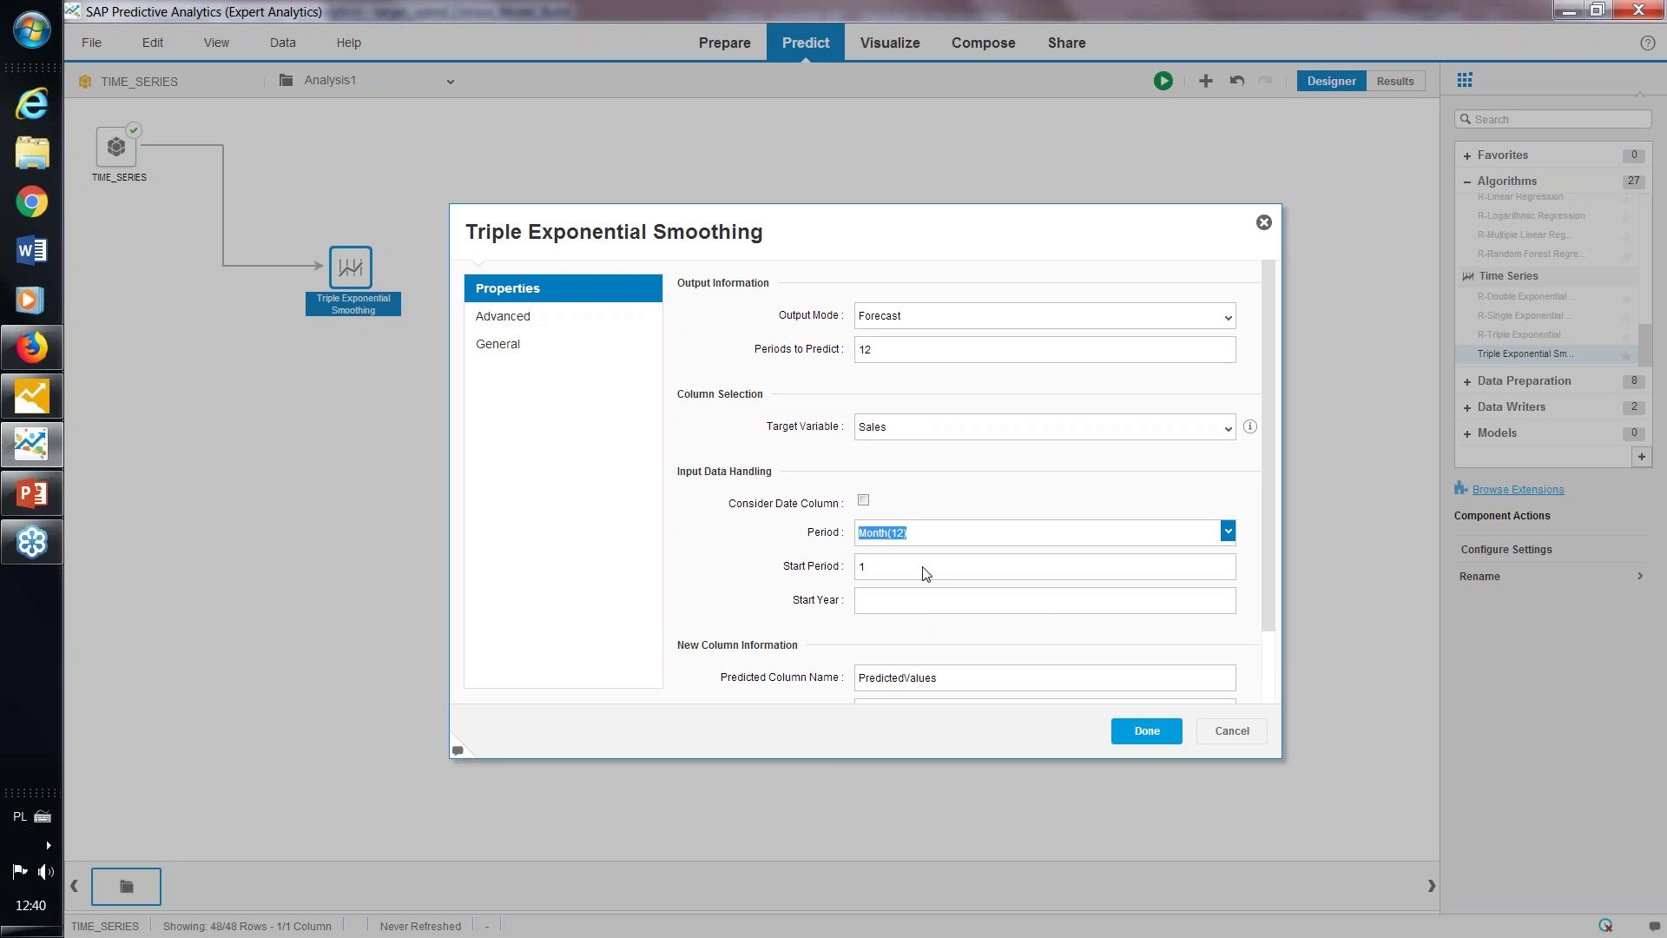
click(926, 573)
click(899, 607)
text(200)
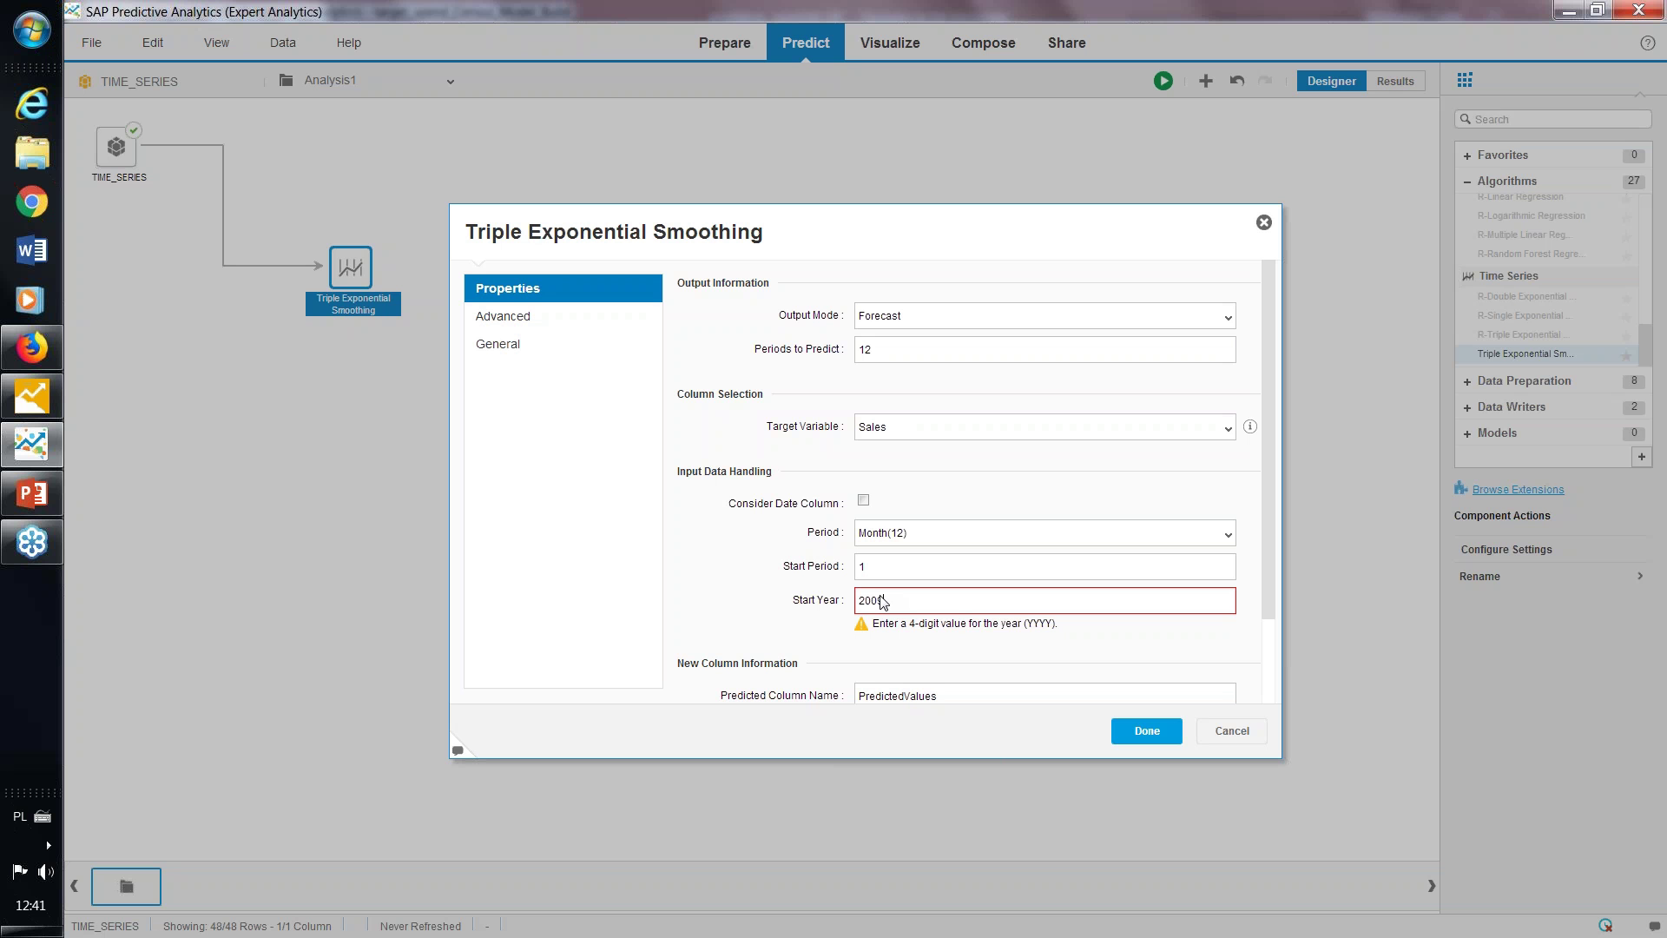
text(9)
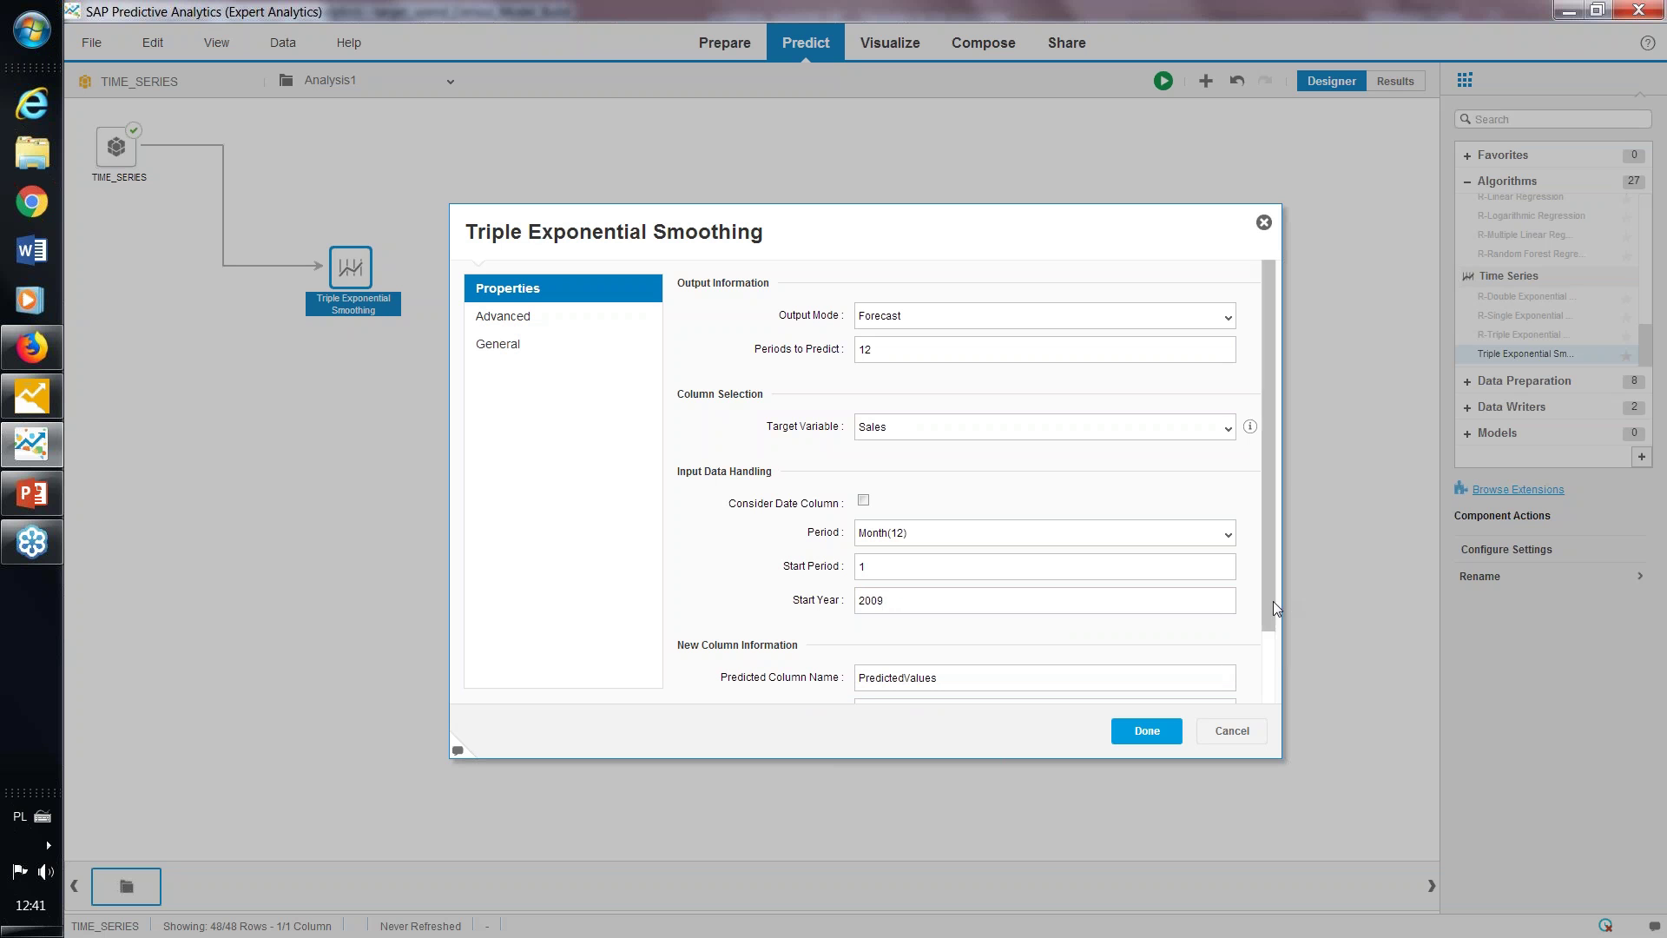
drag(1273, 601, 1267, 690)
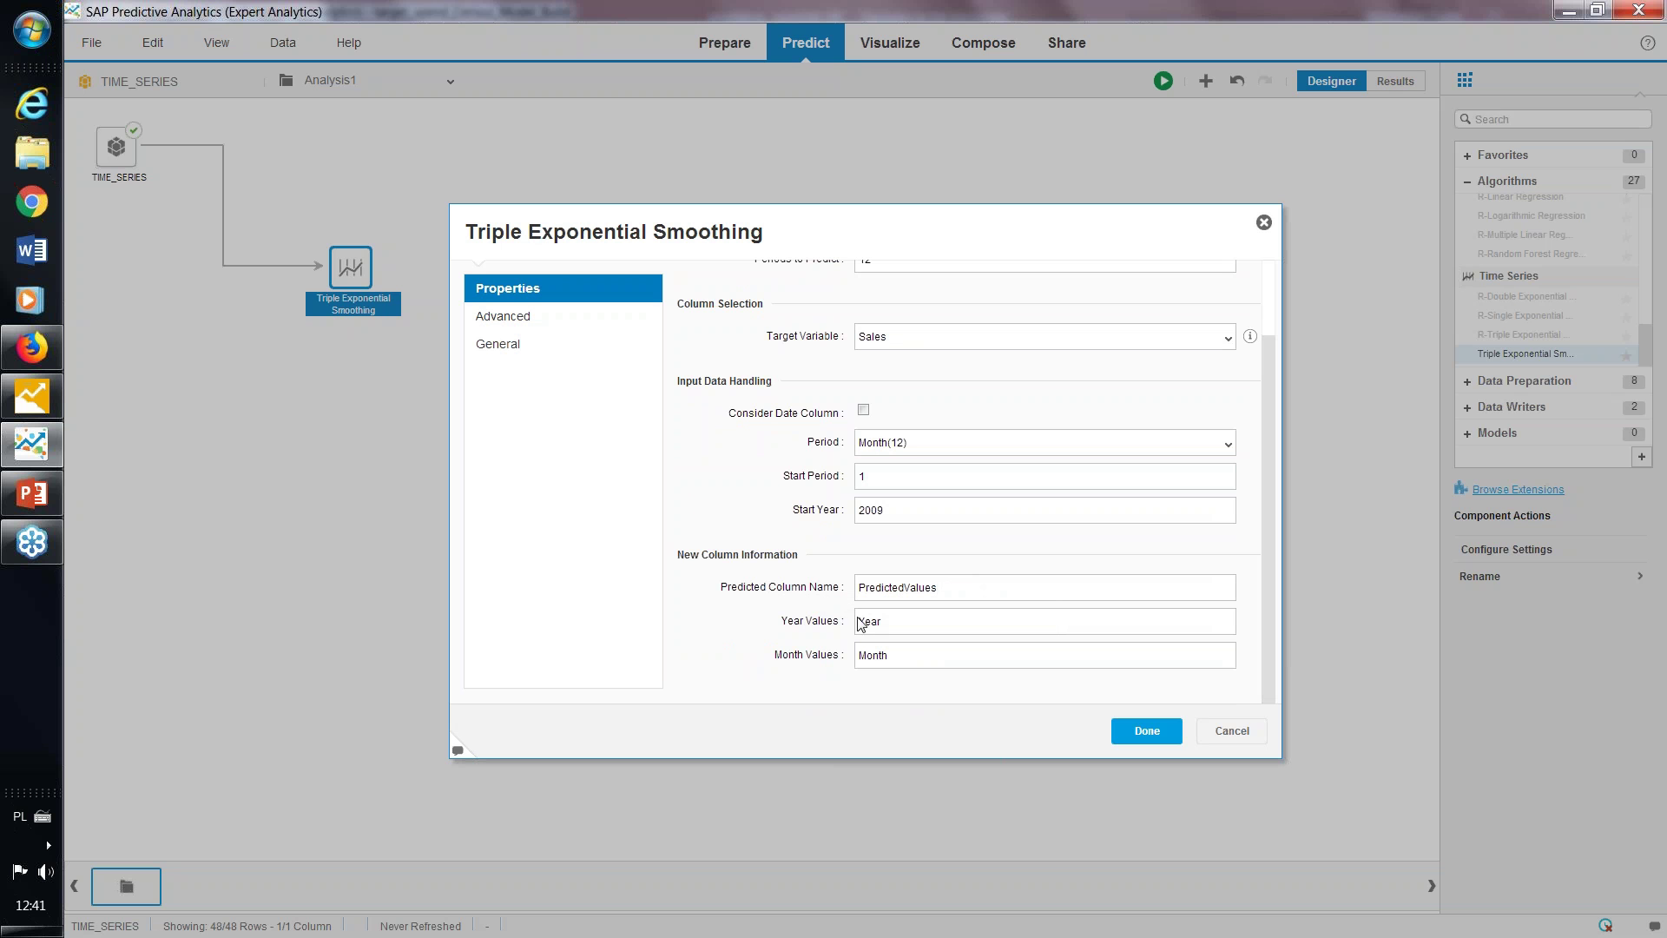
Save the Triple Exponential Smoothing settings, run the analysis and open its results
click(1164, 731)
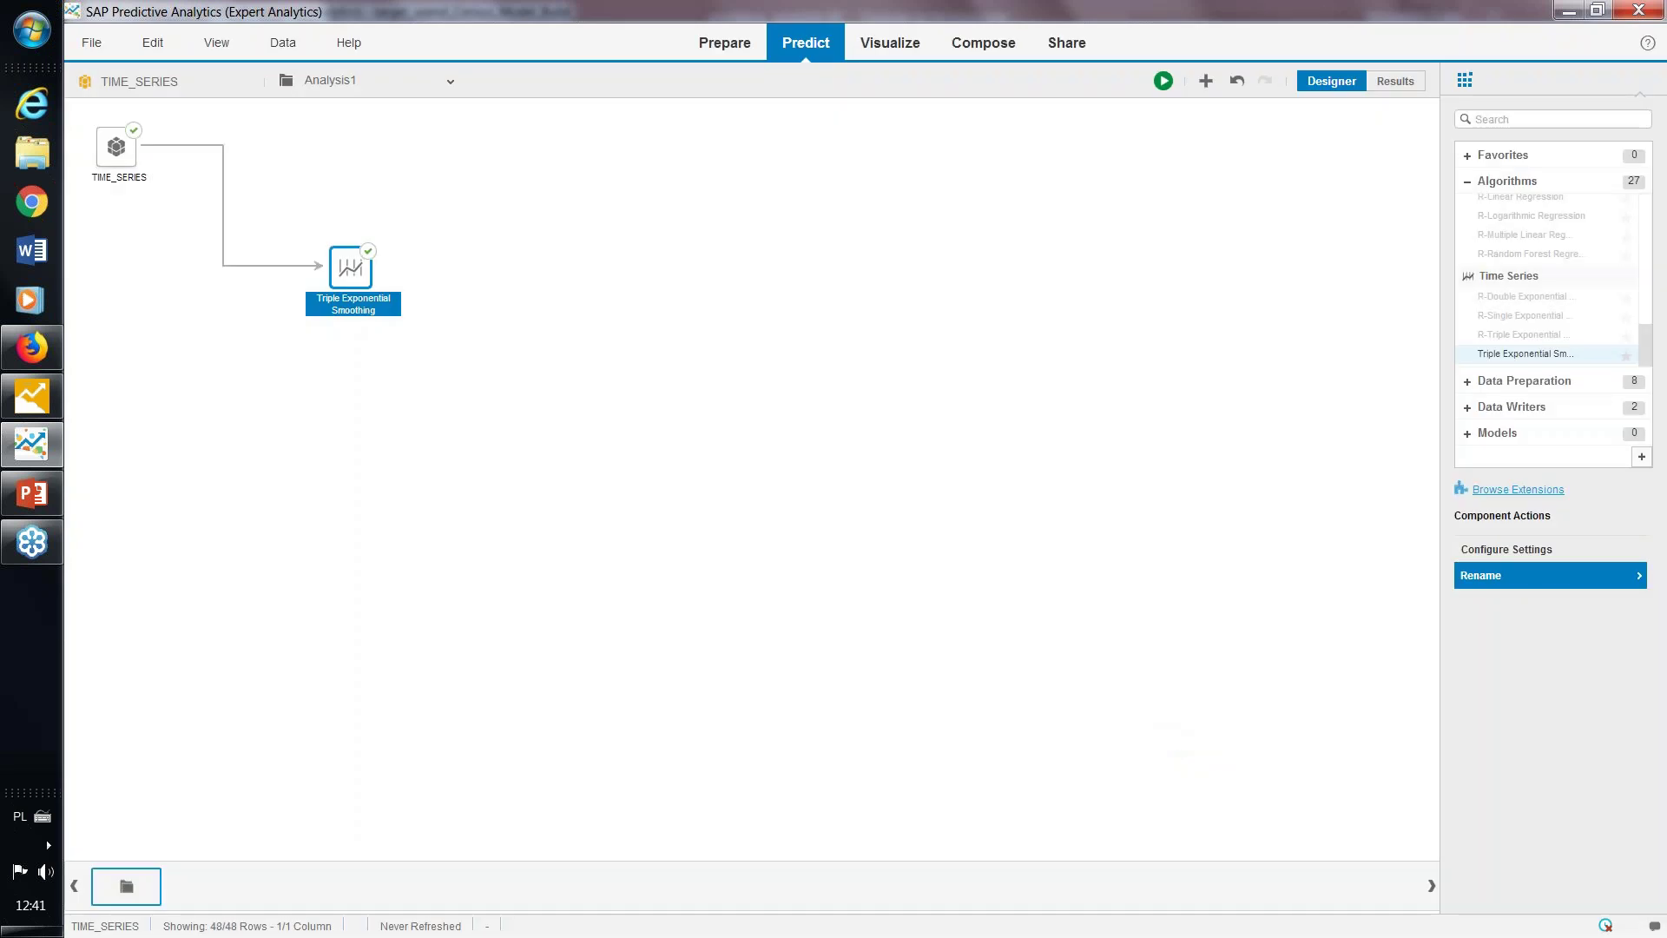
click(1486, 558)
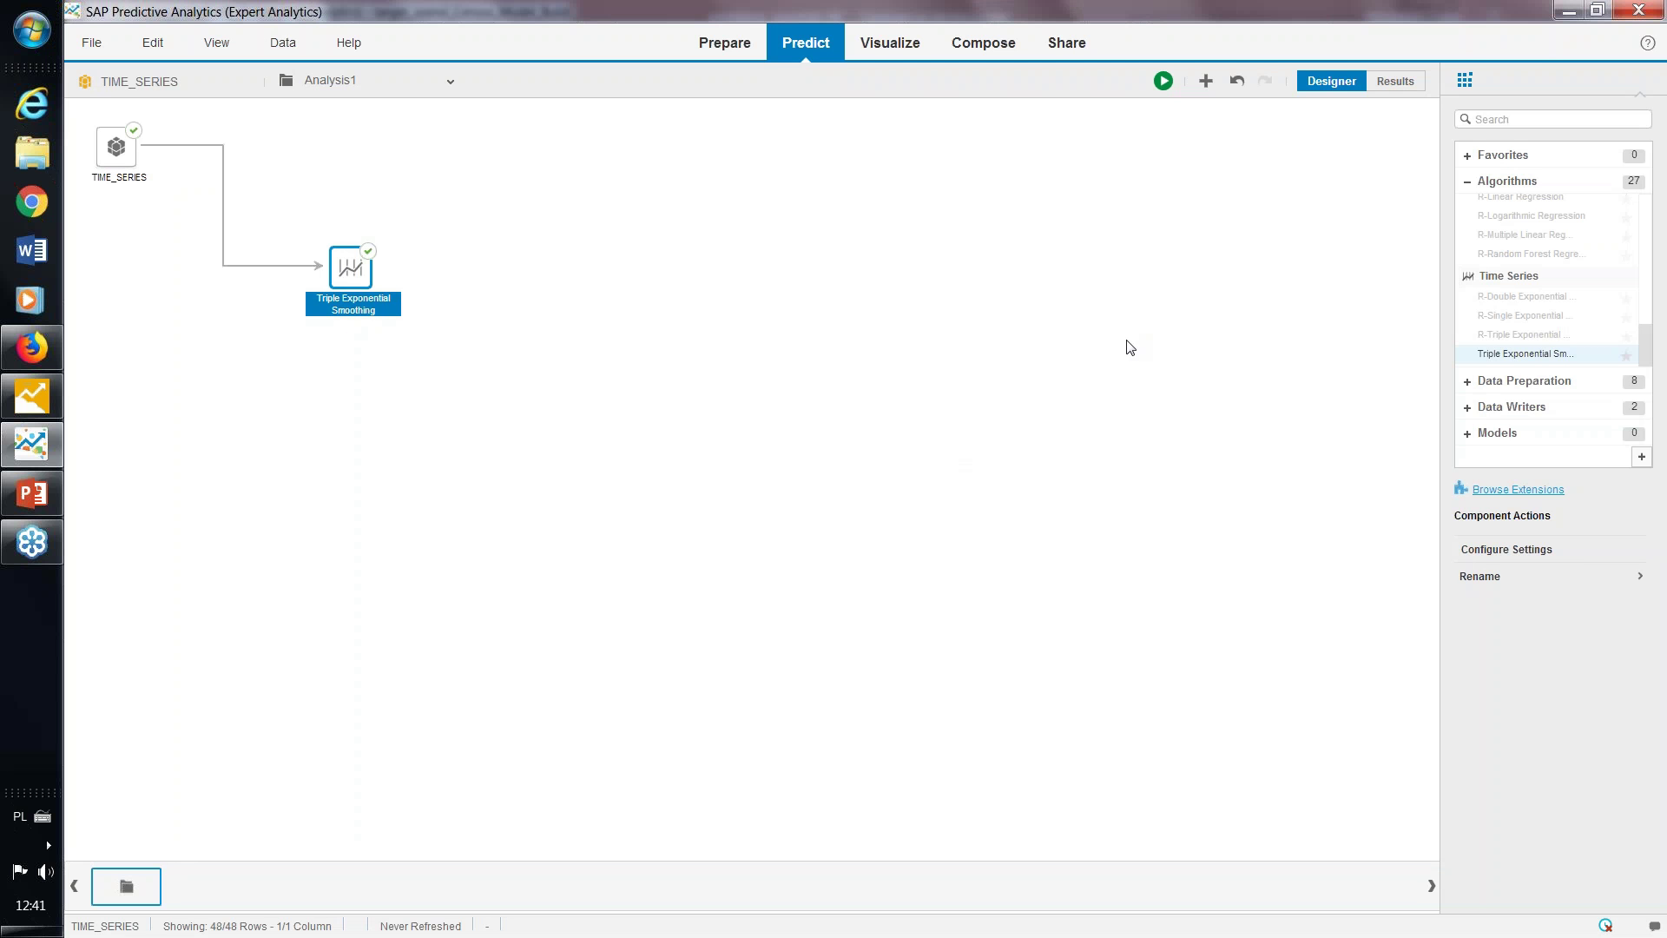
click(1163, 82)
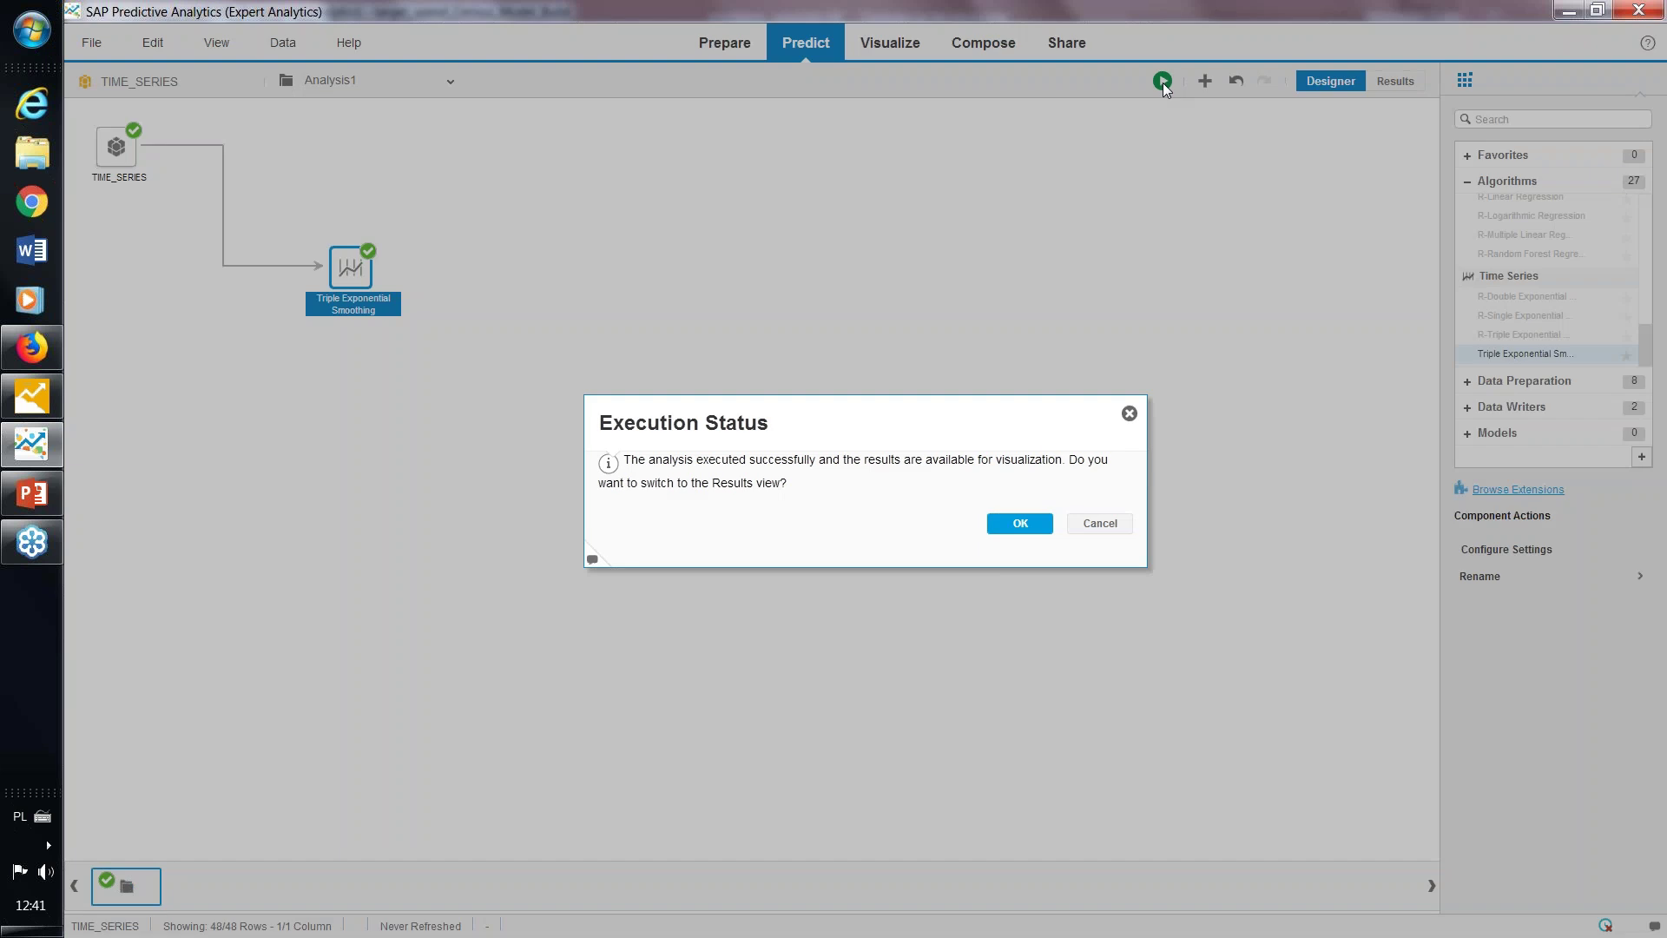
click(1041, 526)
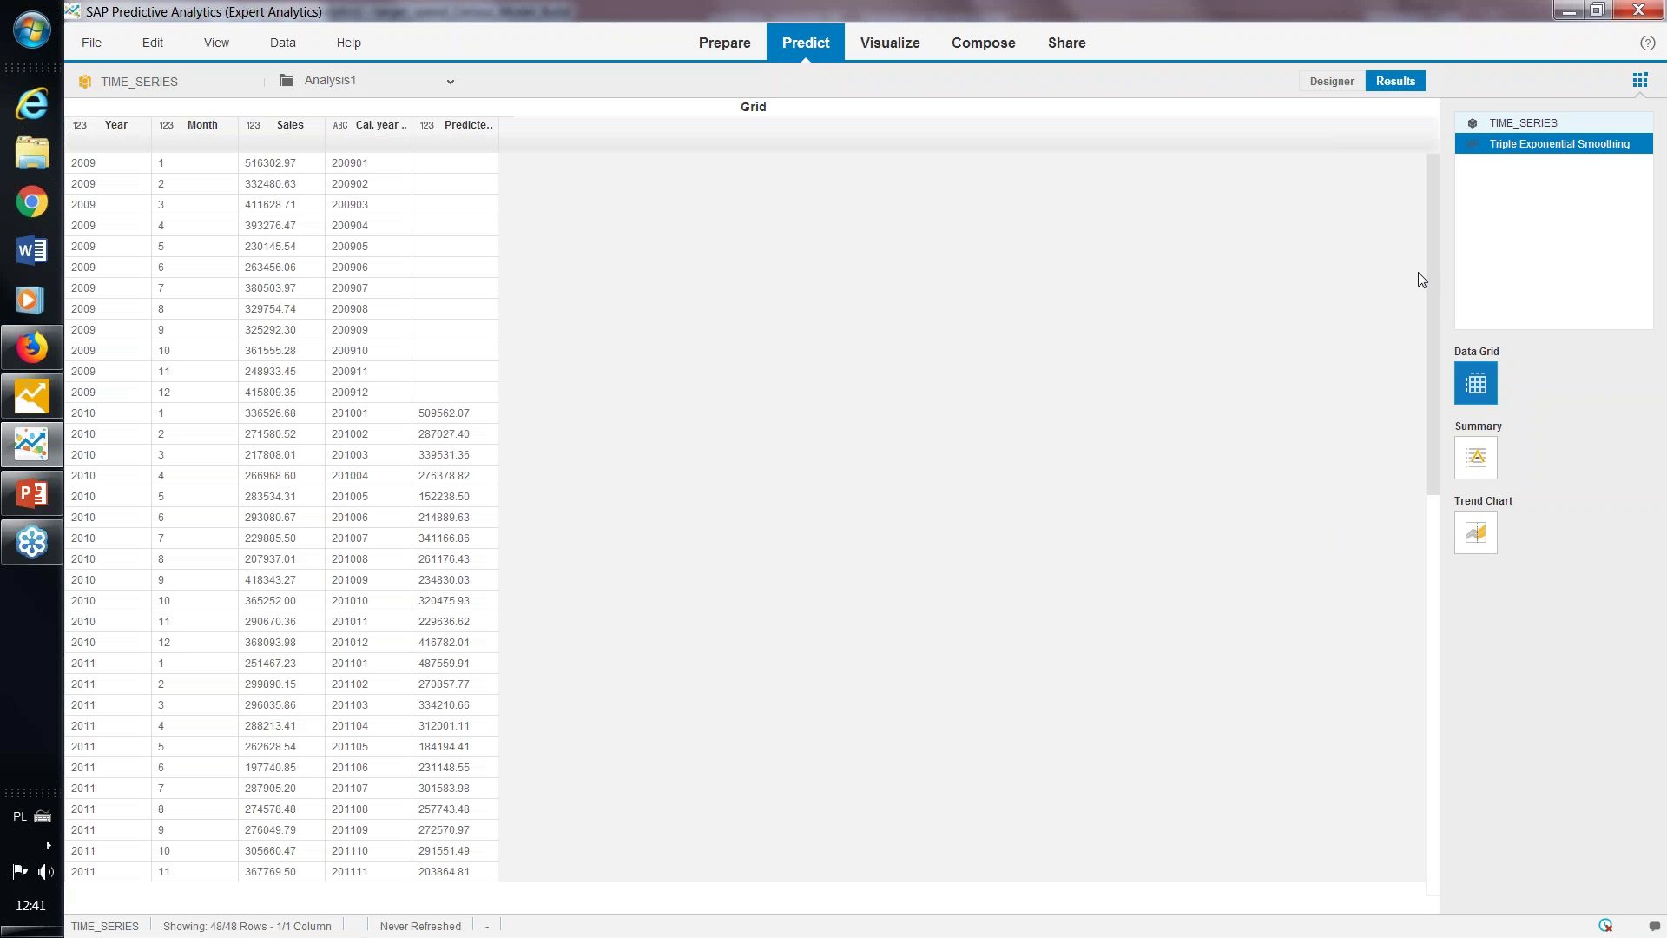
Widen the PredictedValues column in the results grid and examine its values against Sales through the forecast months of 2013
click(454, 165)
click(276, 143)
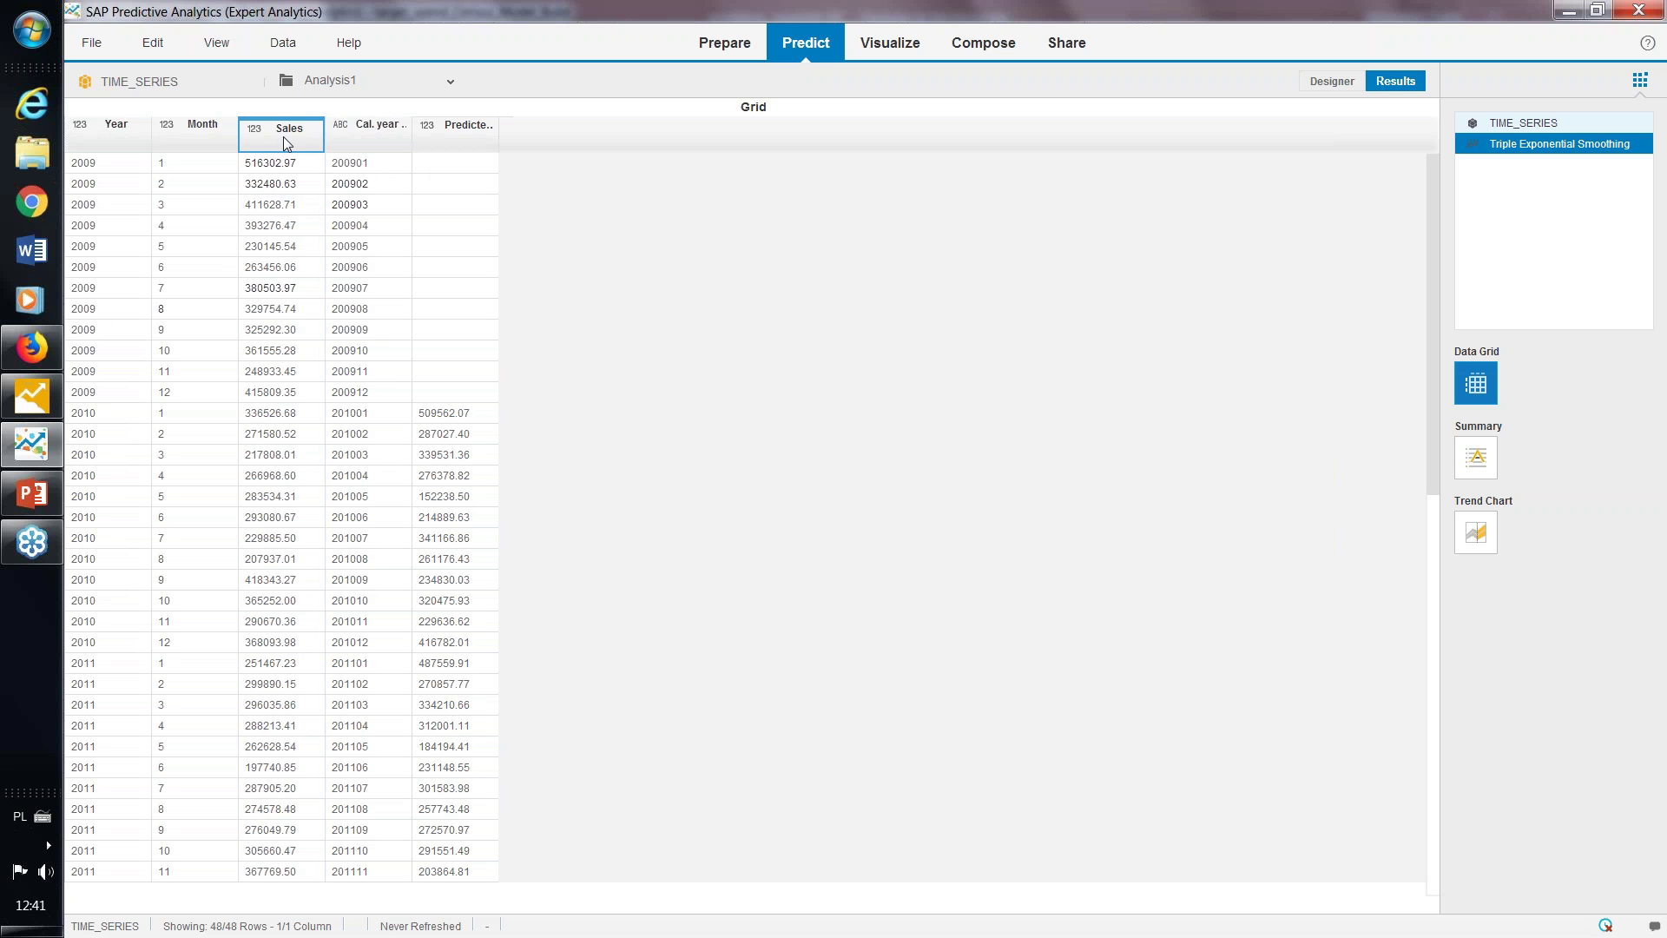
click(494, 128)
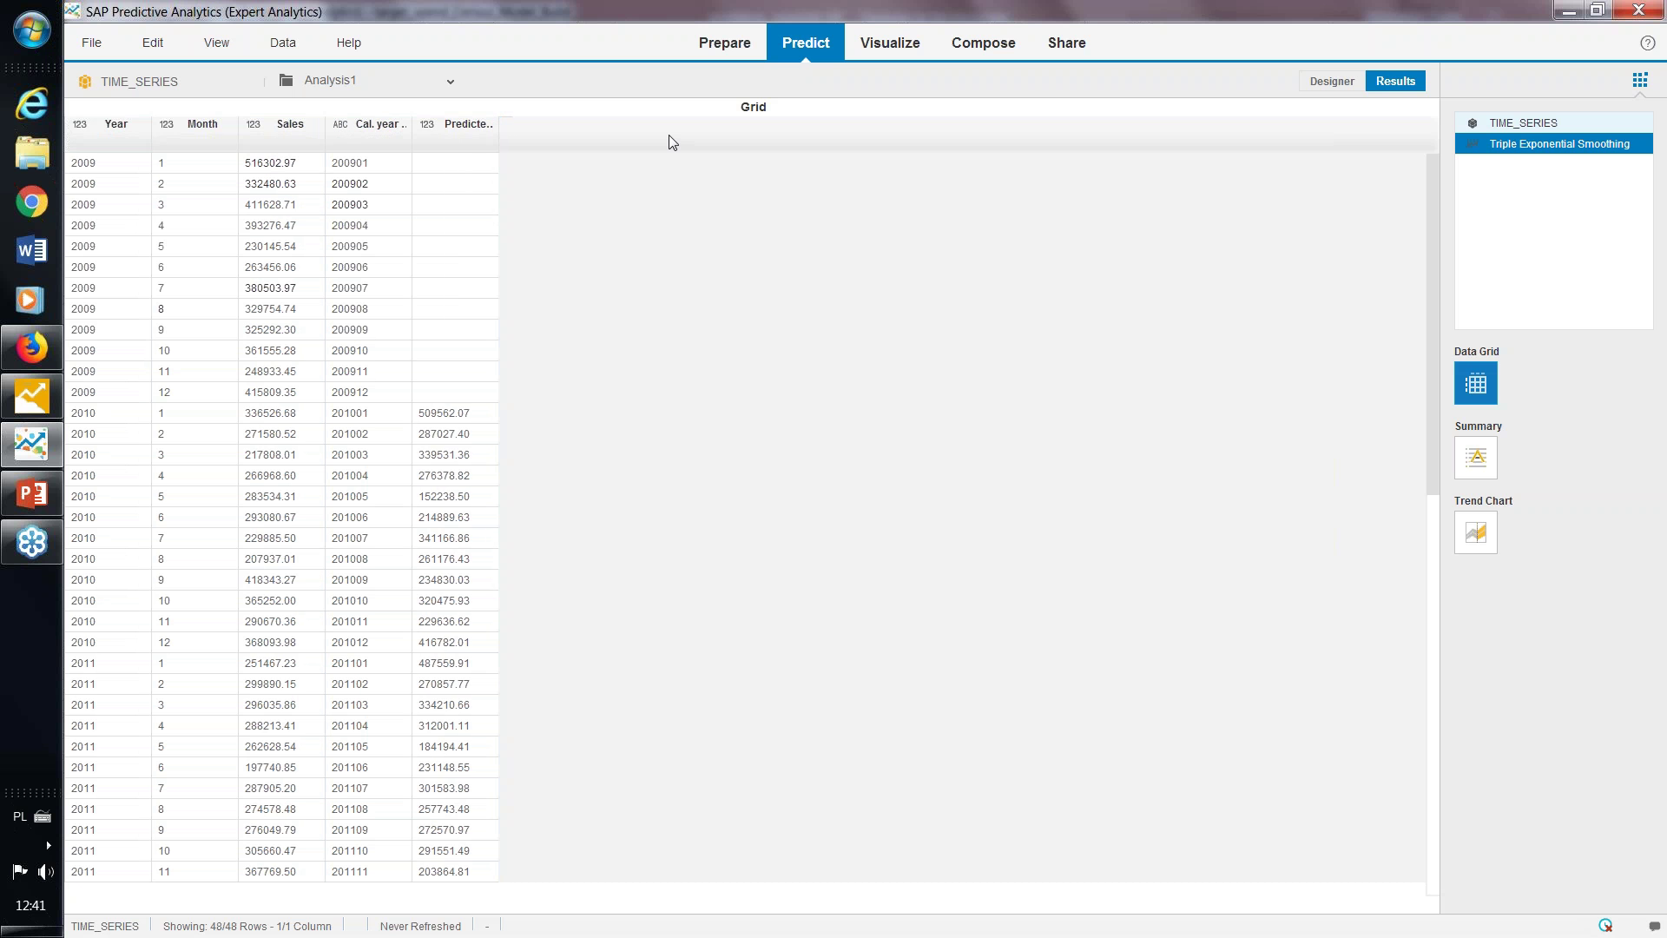
drag(498, 128, 641, 128)
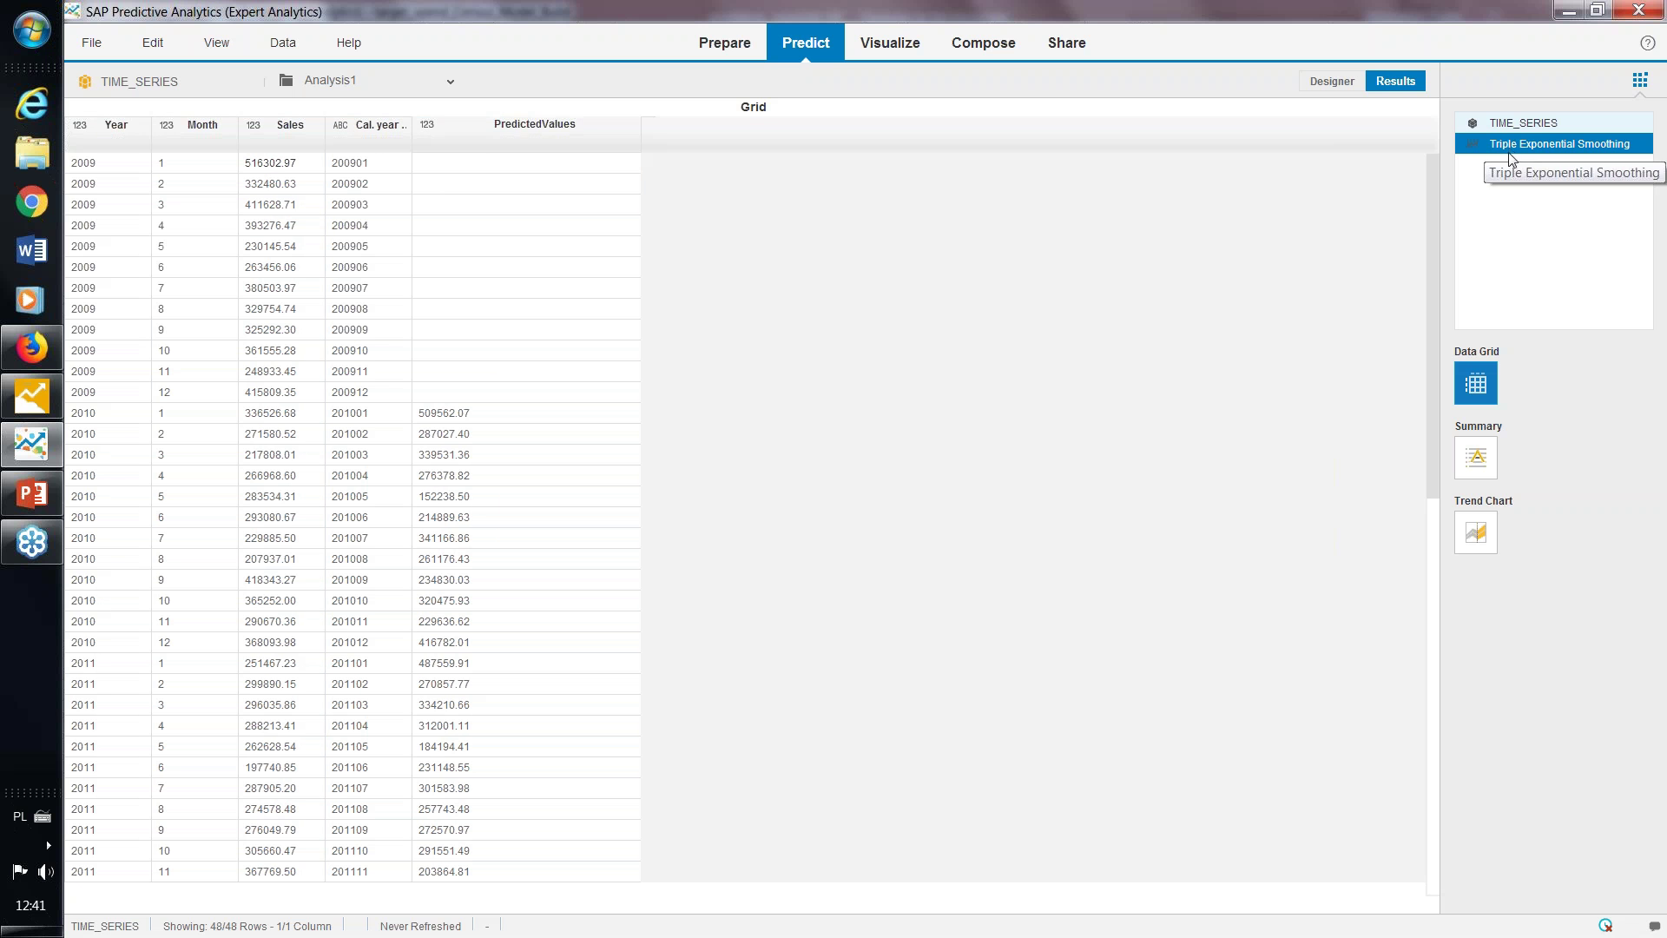
drag(1436, 233, 1391, 778)
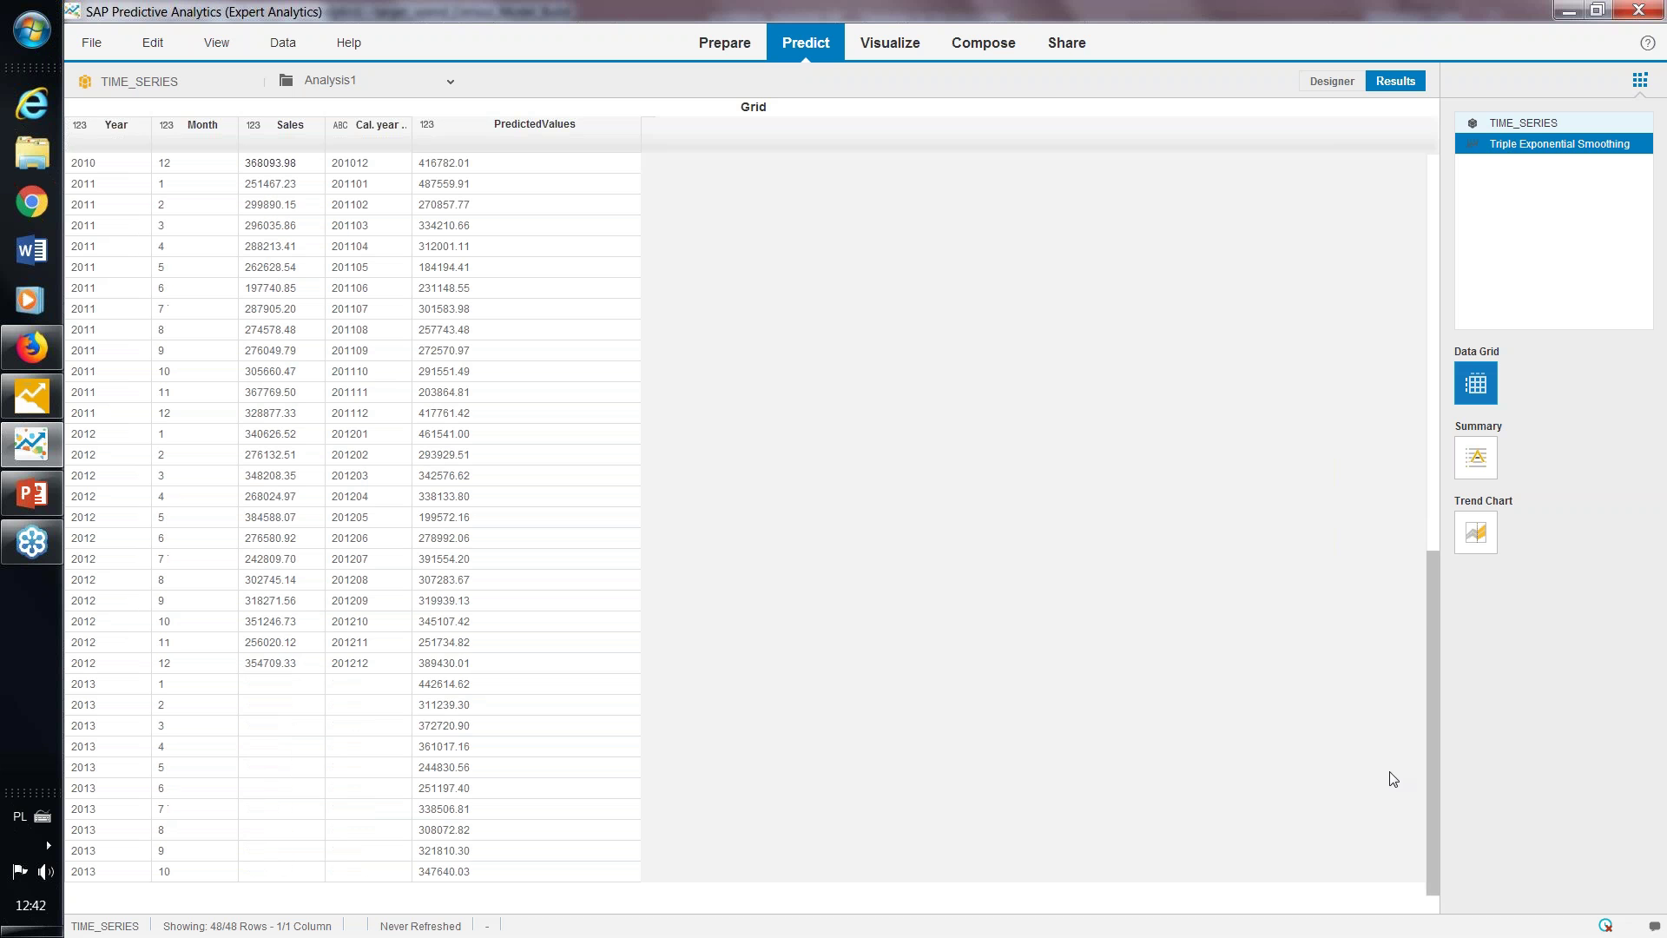
click(524, 162)
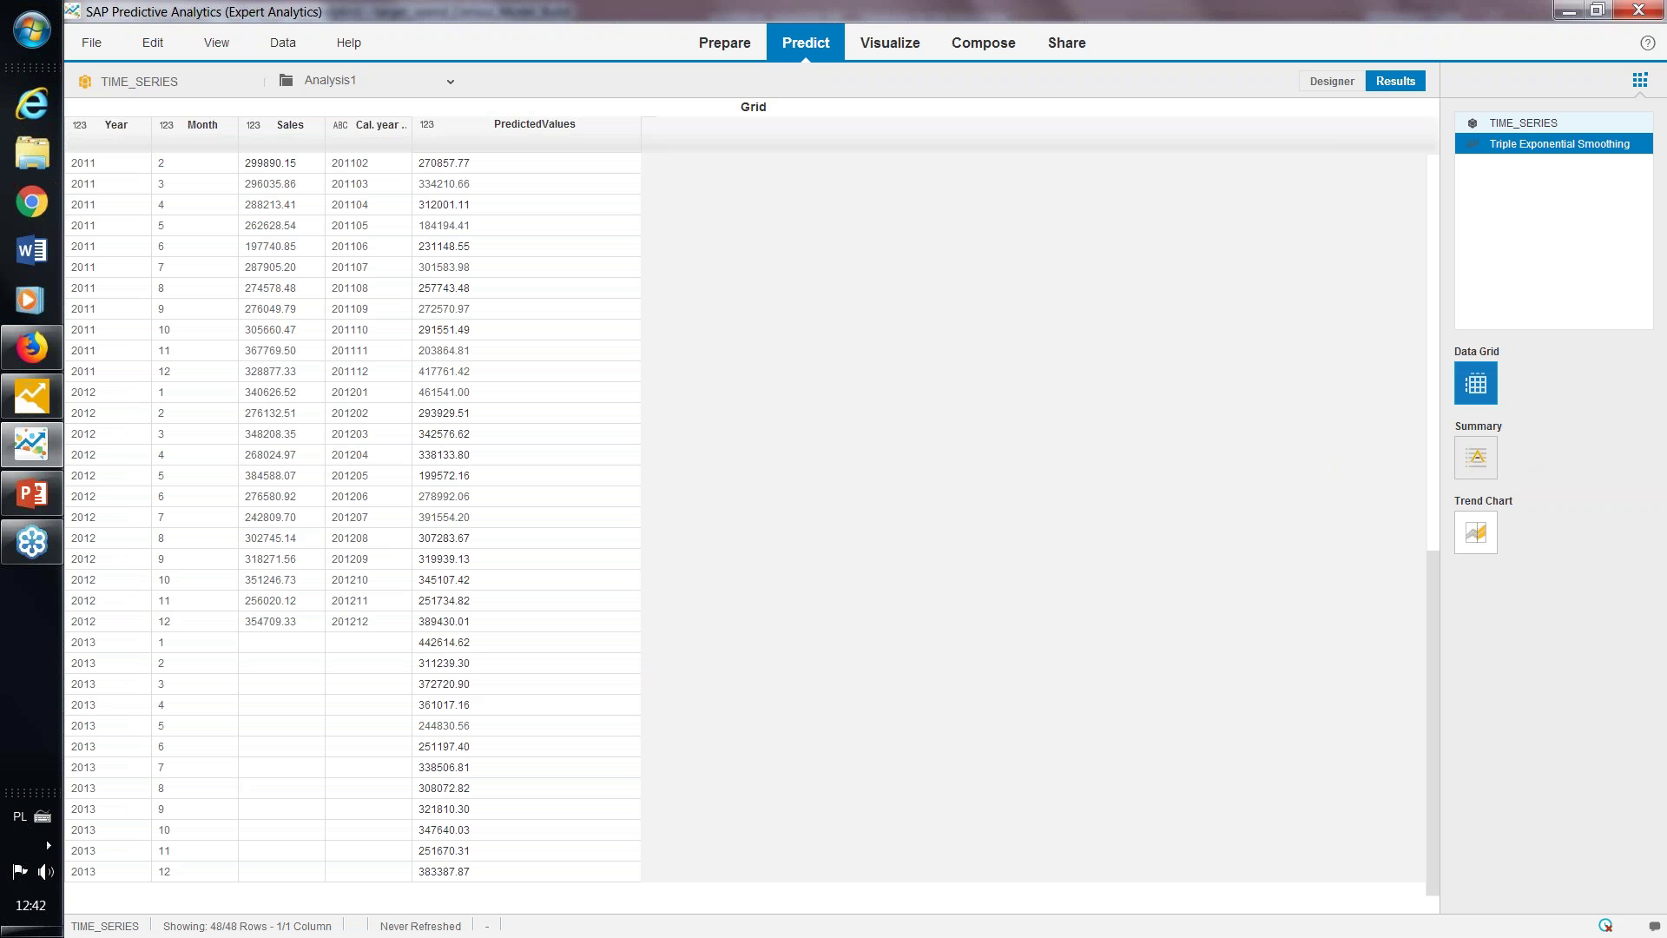
Review the algorithm summary and the Actual vs Predicted trend chart of the Triple Exponential Smoothing results
click(1476, 457)
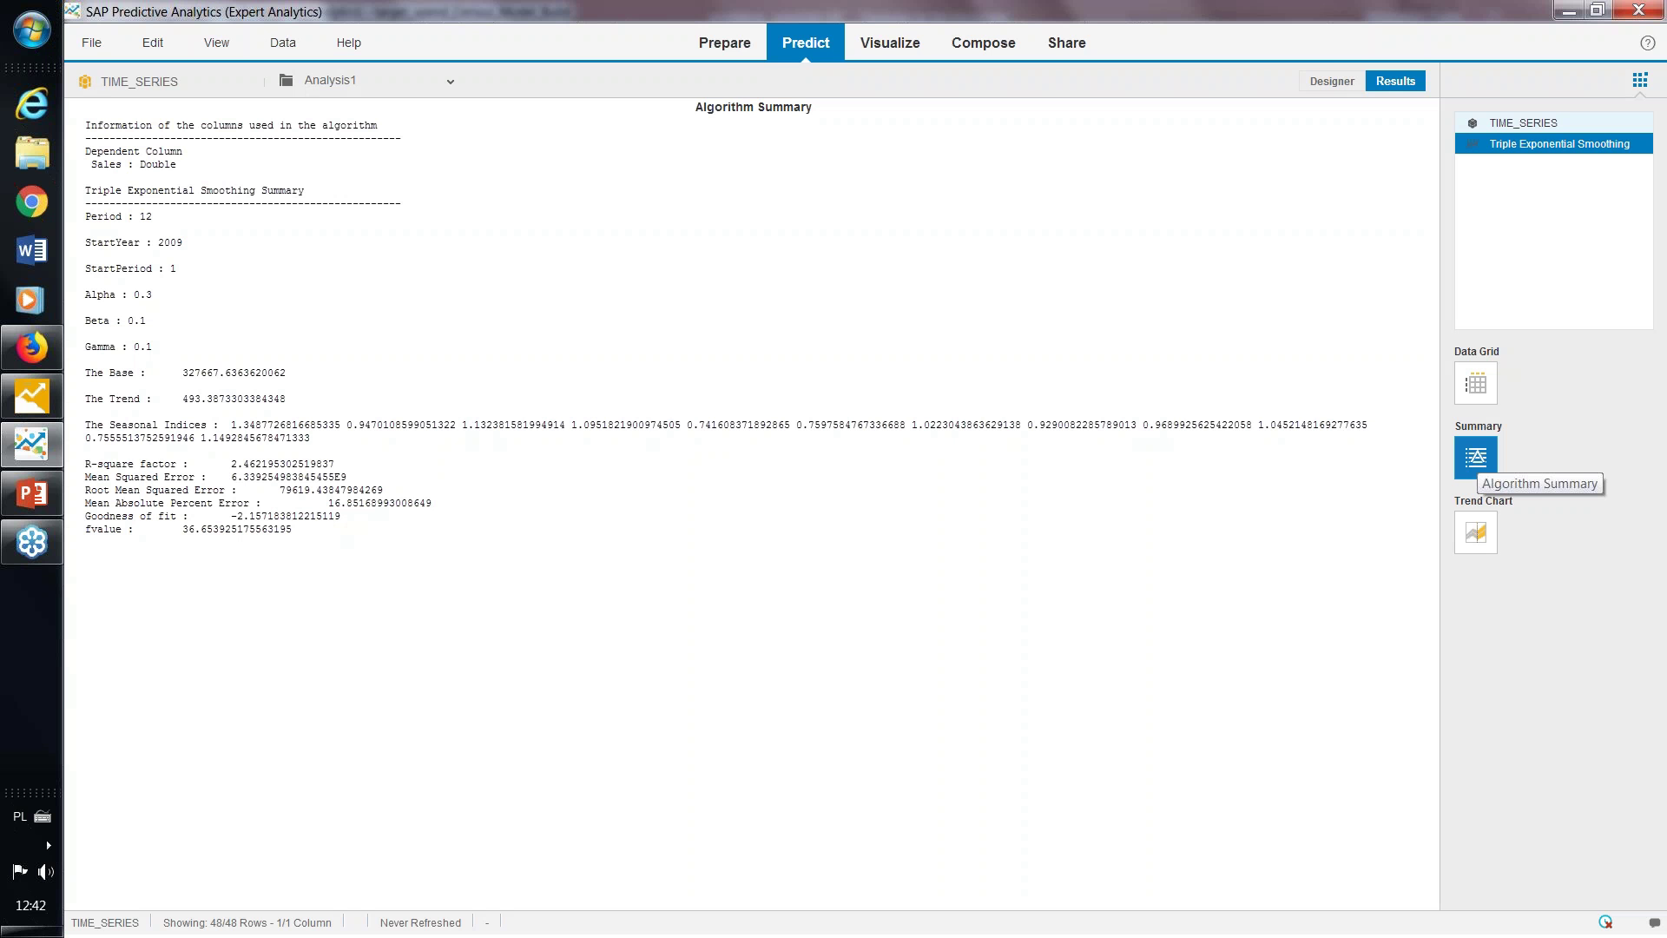
click(1467, 540)
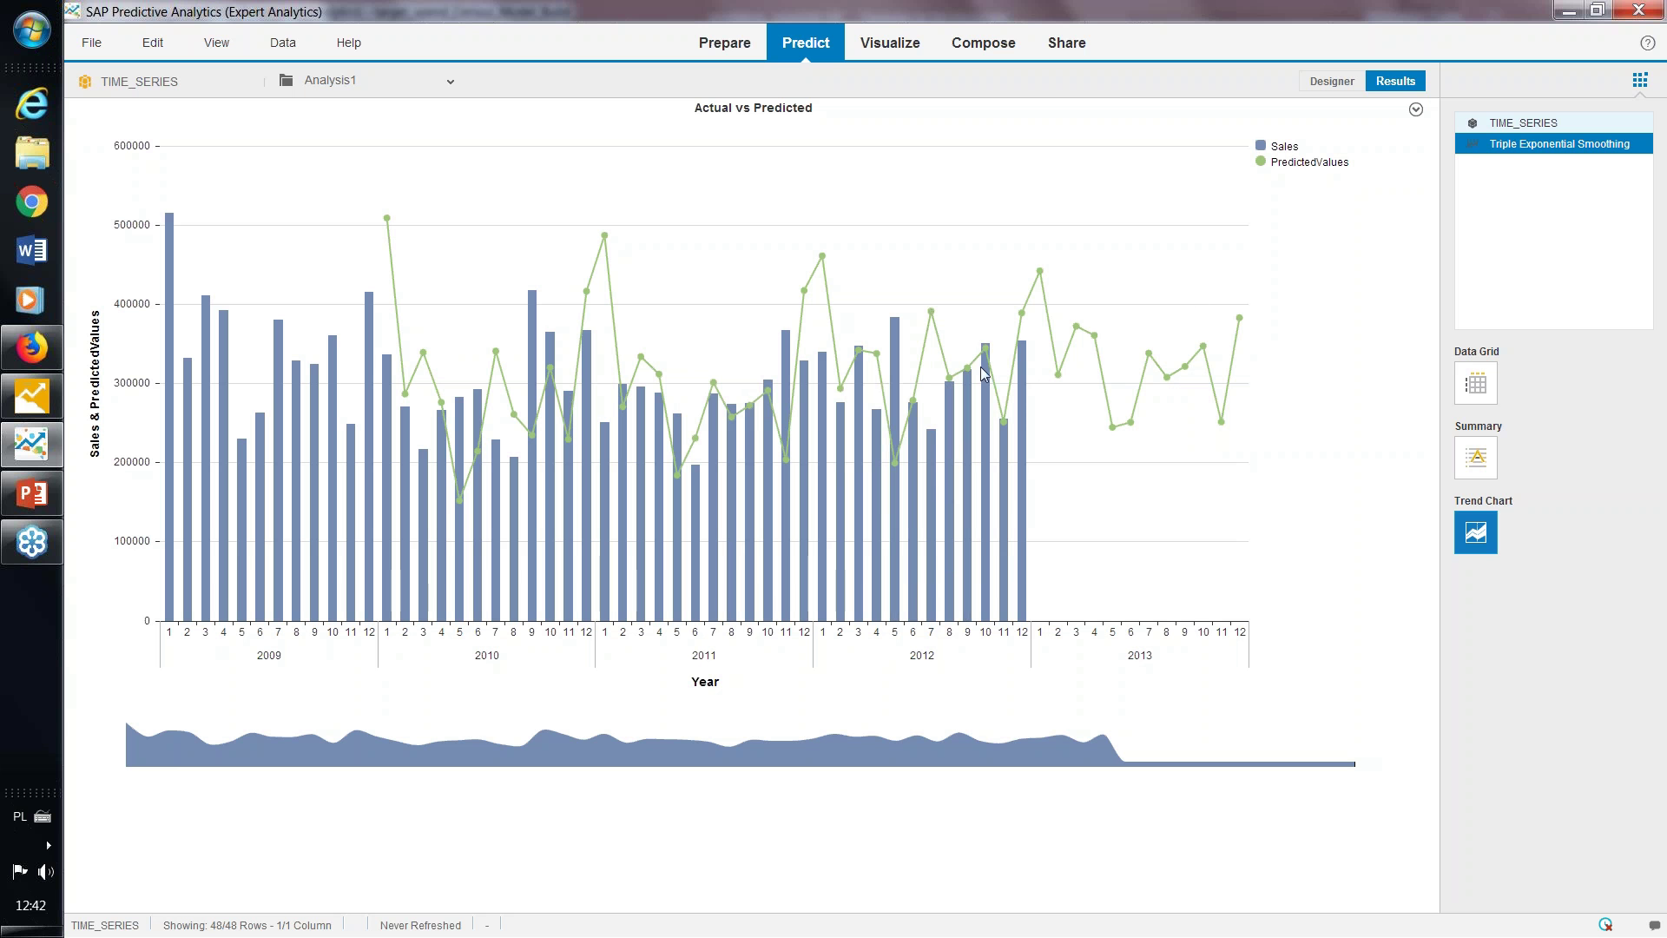
mouse_move(934, 342)
Start a visualization based on the Triple Exponential Smoothing component of Analysis1 in the TIME_SERIES dataset
click(889, 46)
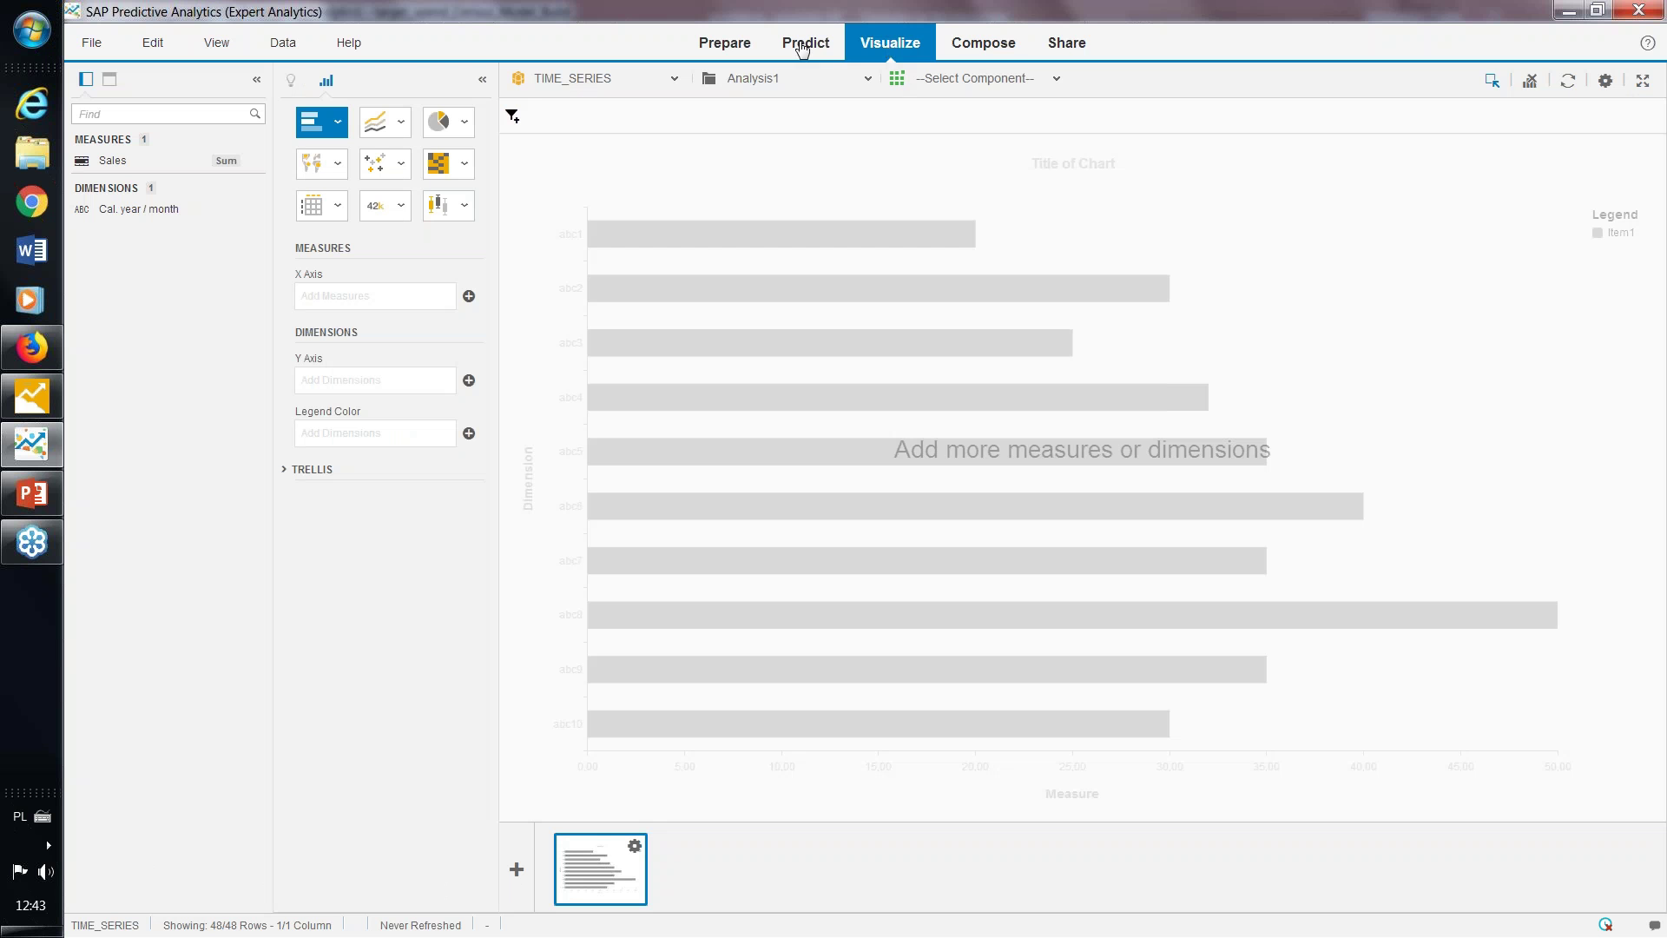
click(868, 80)
click(674, 79)
click(867, 79)
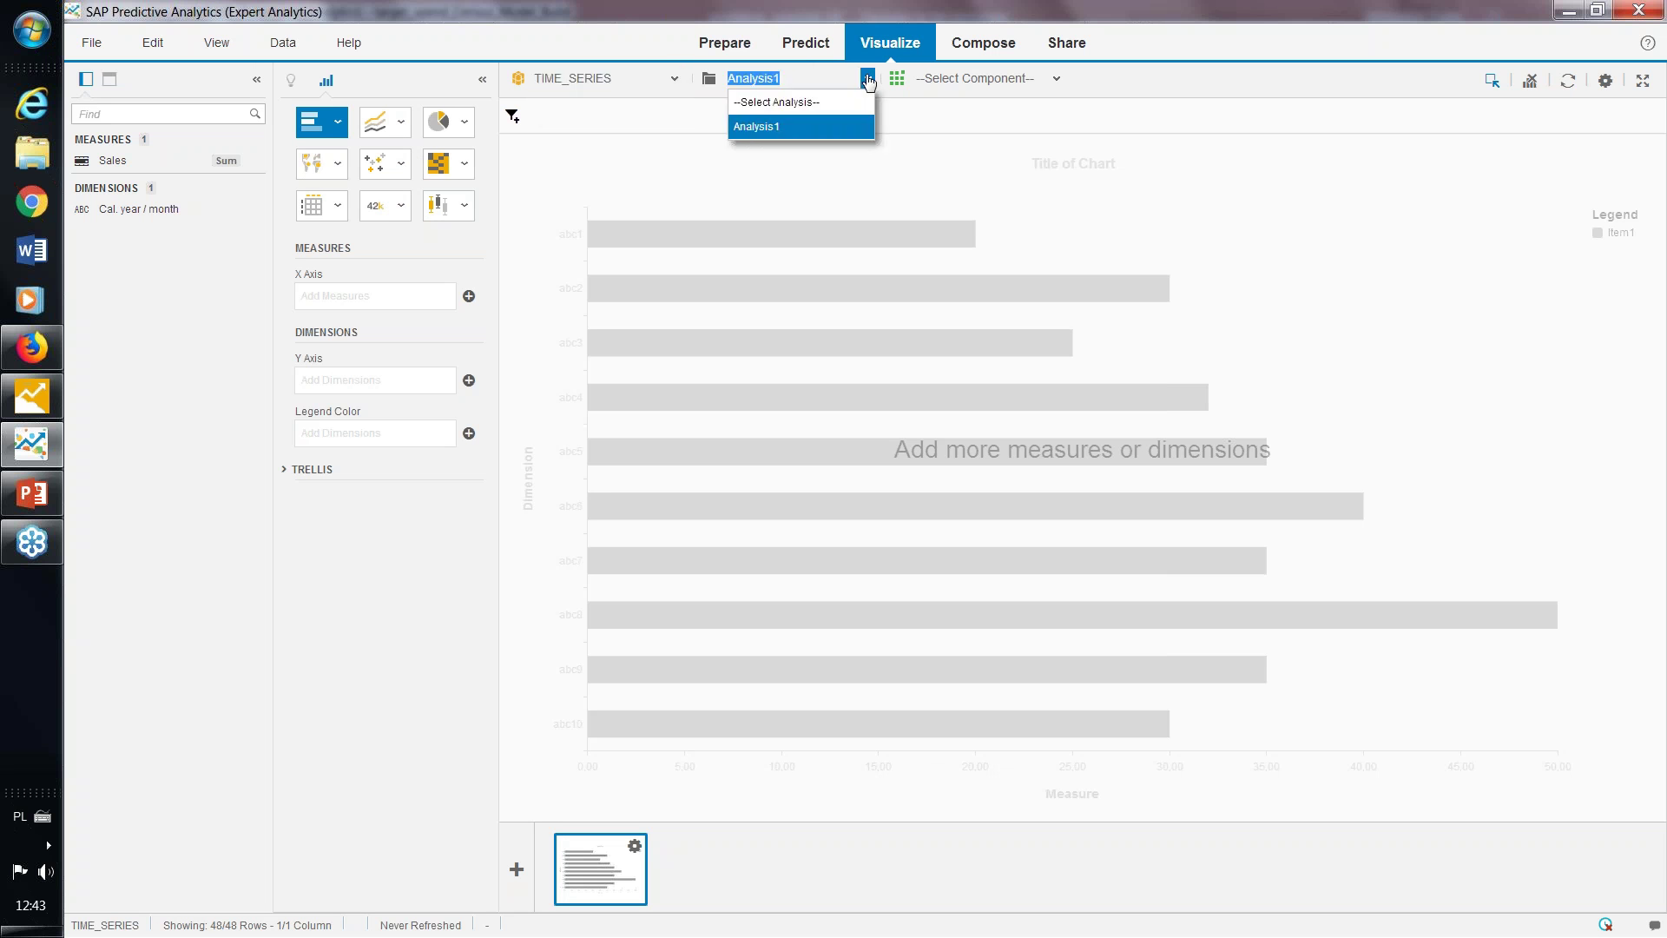
click(1055, 79)
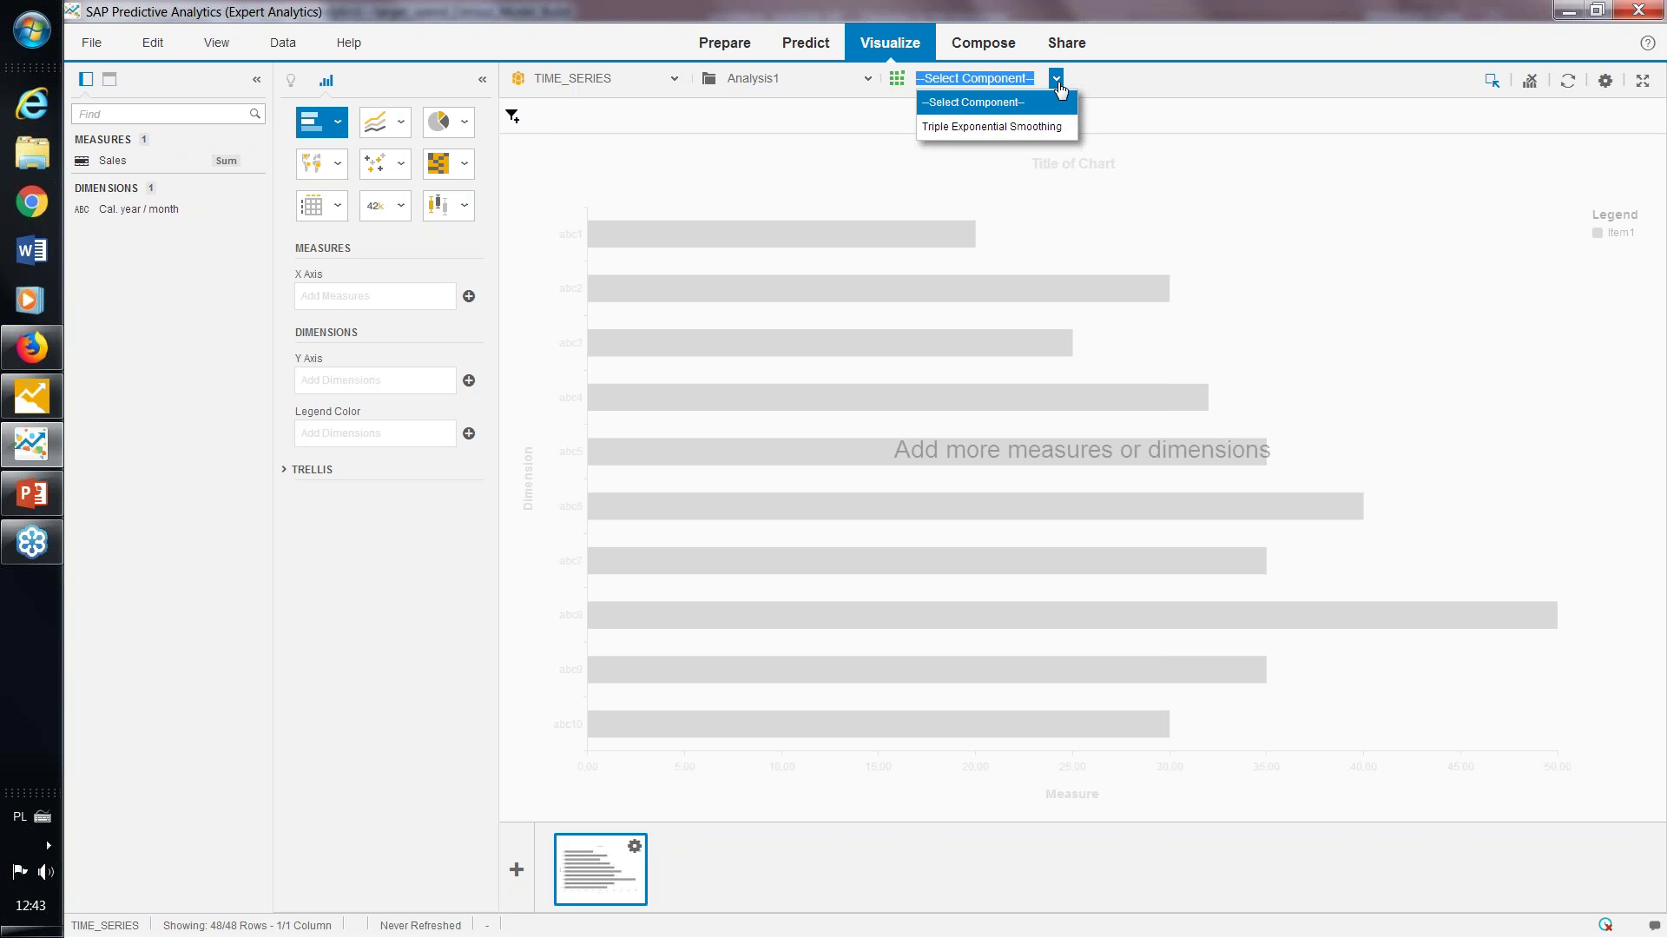
click(986, 127)
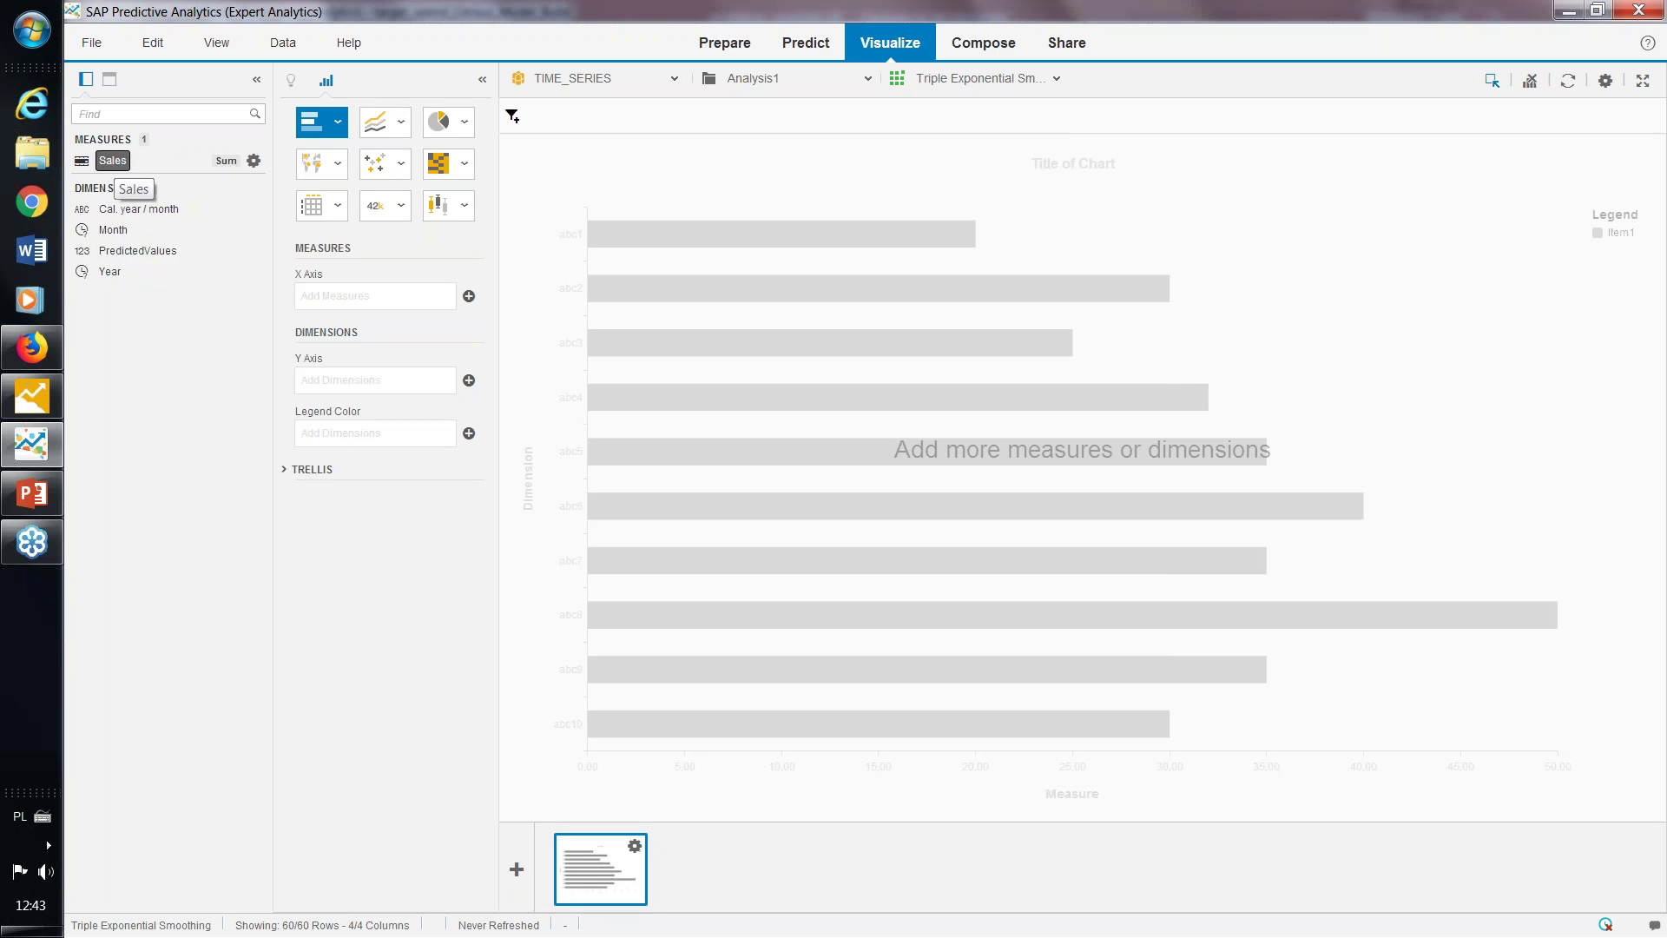
Create a measure from the PredictedValues dimension
click(149, 217)
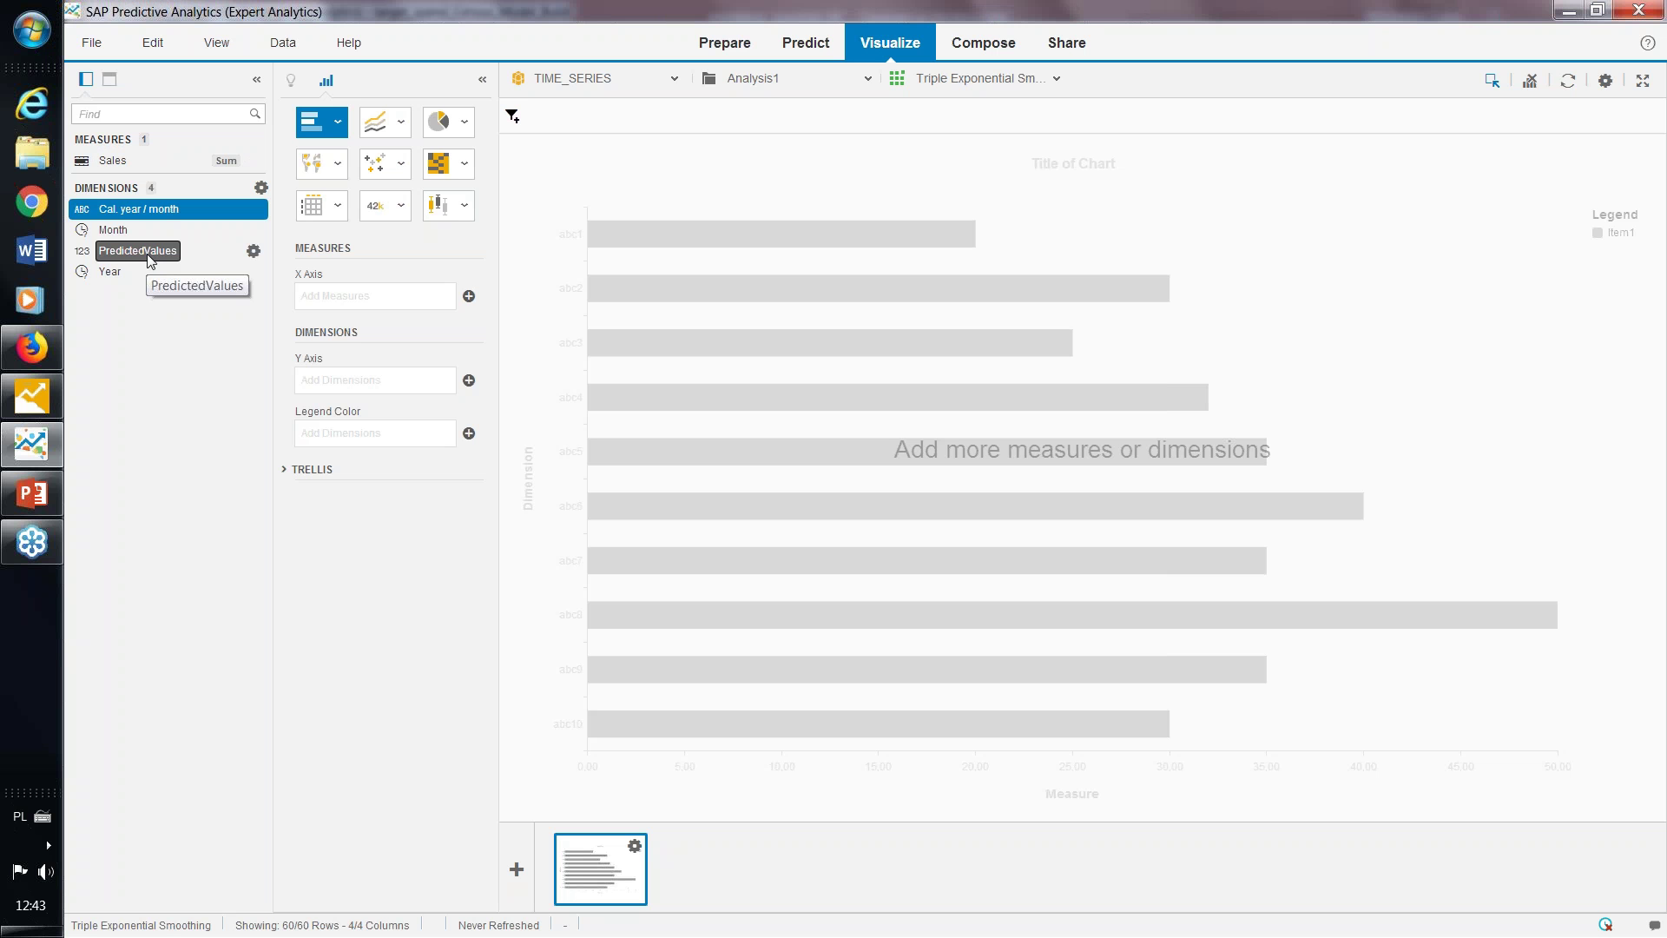
click(149, 258)
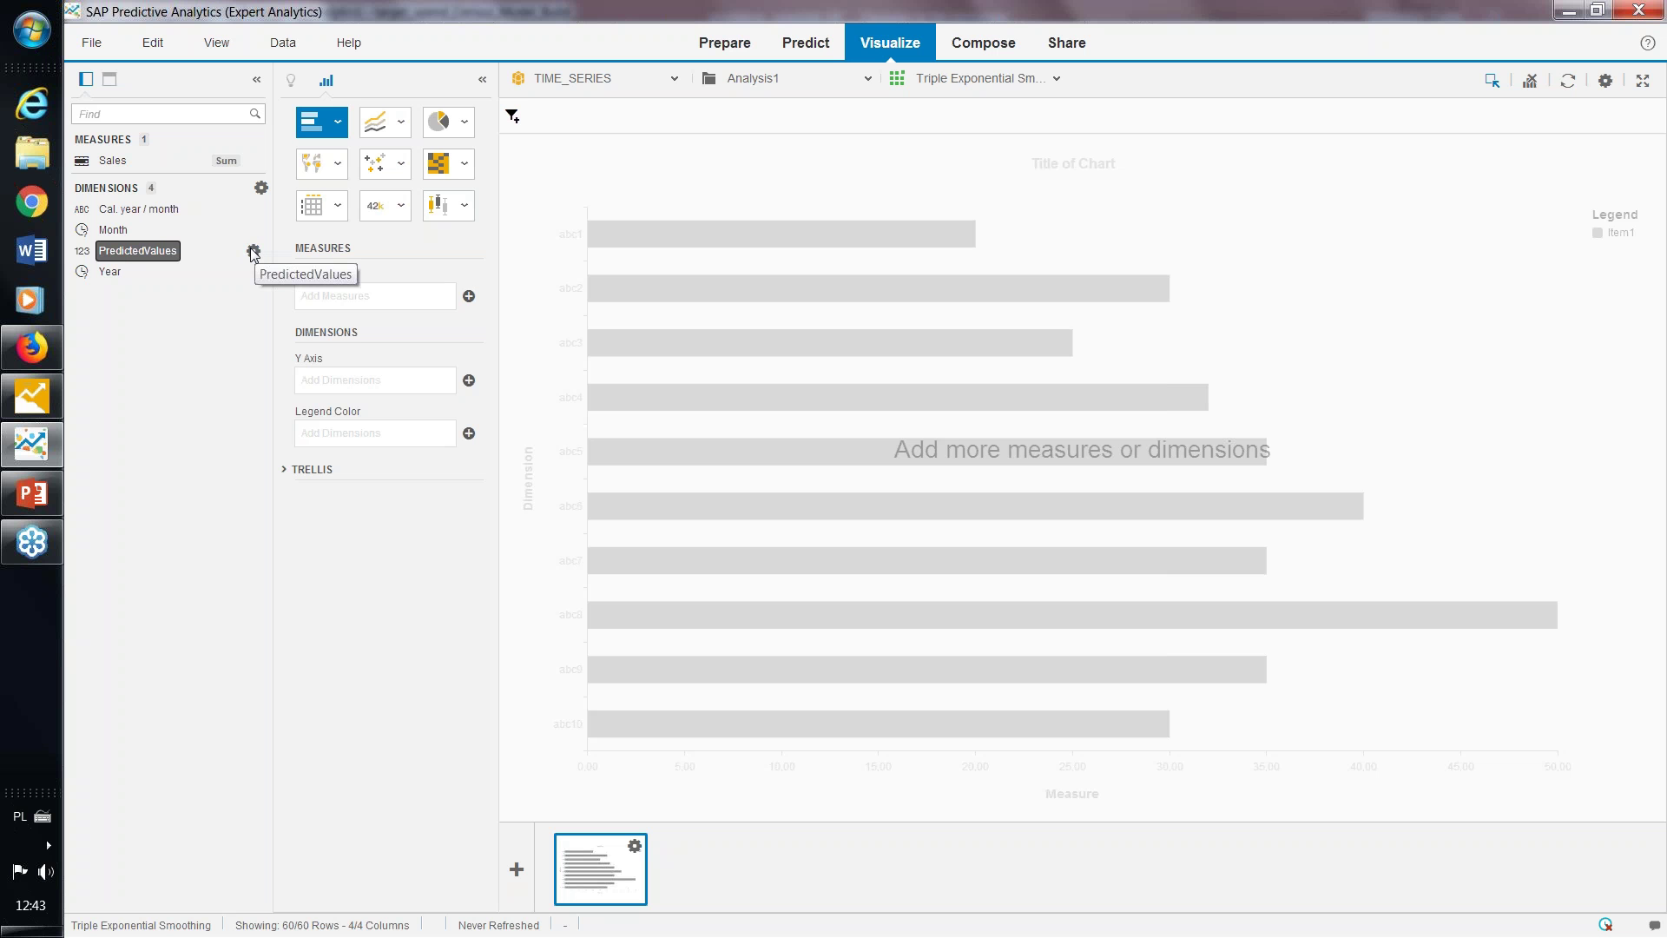
click(253, 251)
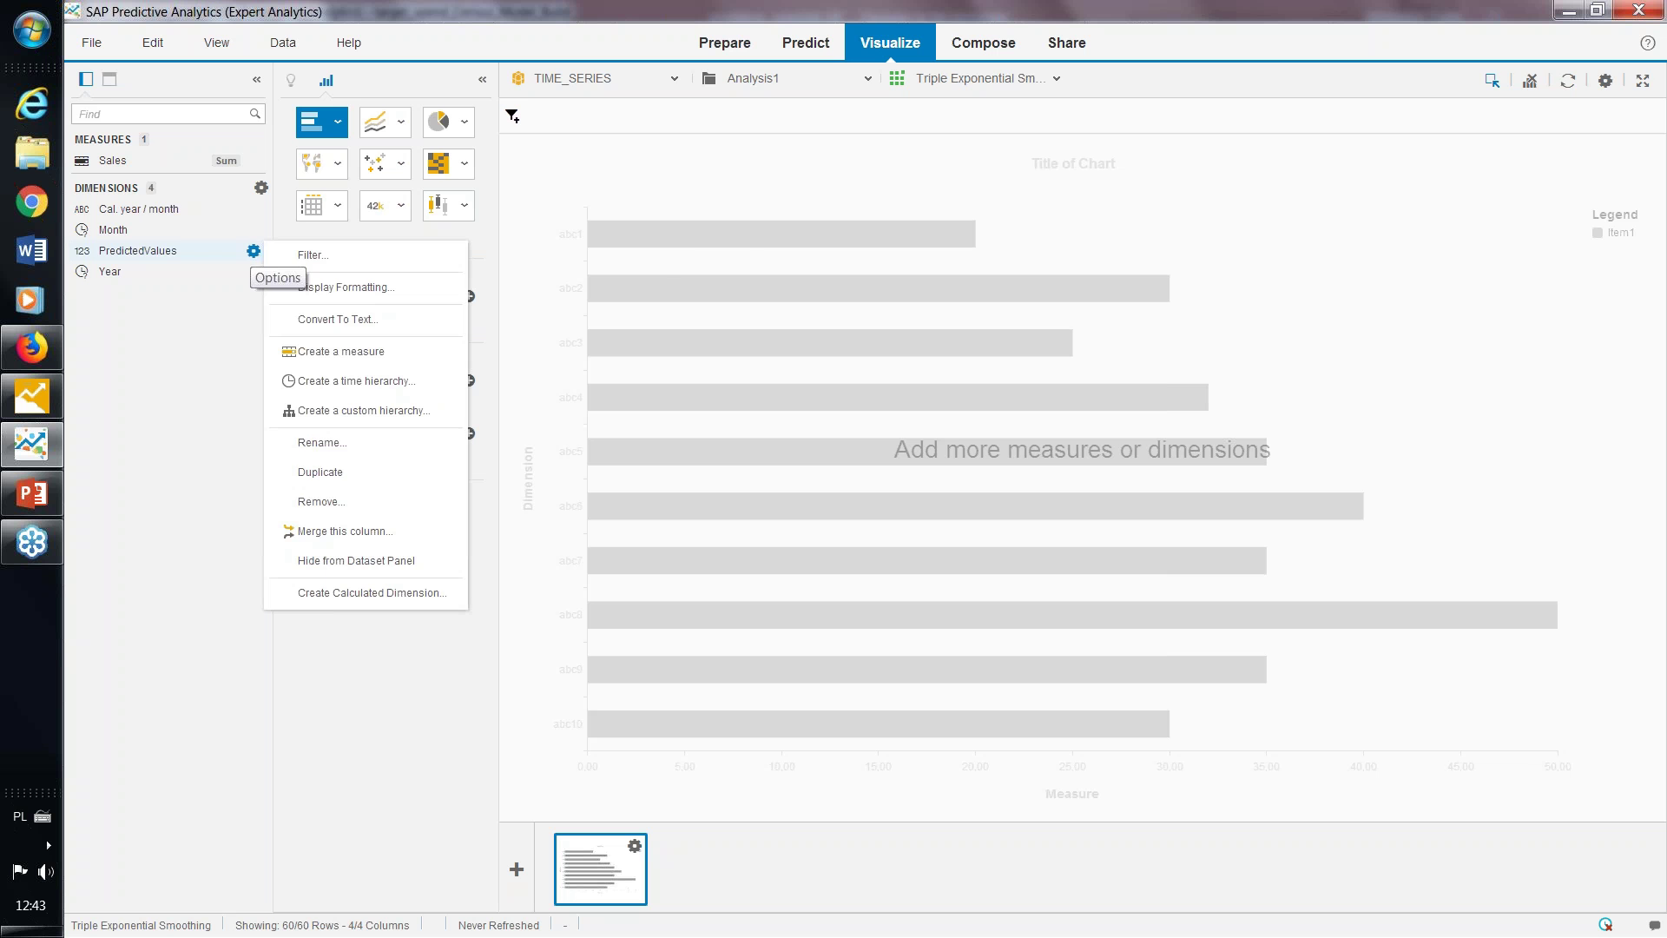
click(306, 356)
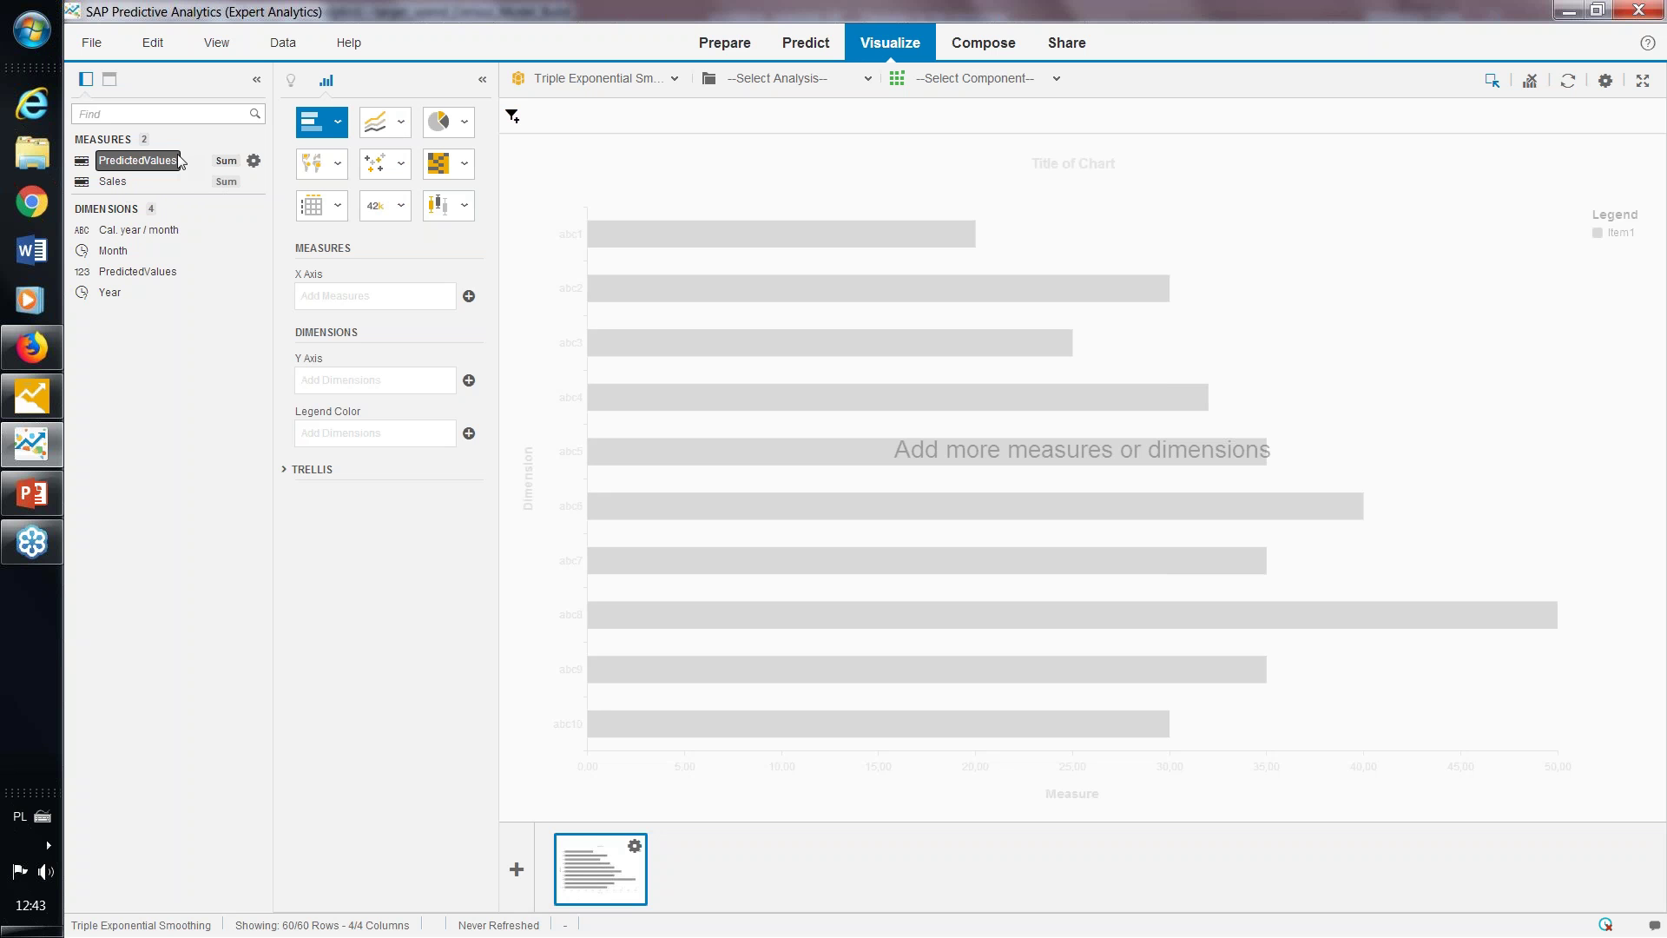
Set the visualization to a Combined Column Line Chart with Cal. year / month on the X axis
click(400, 126)
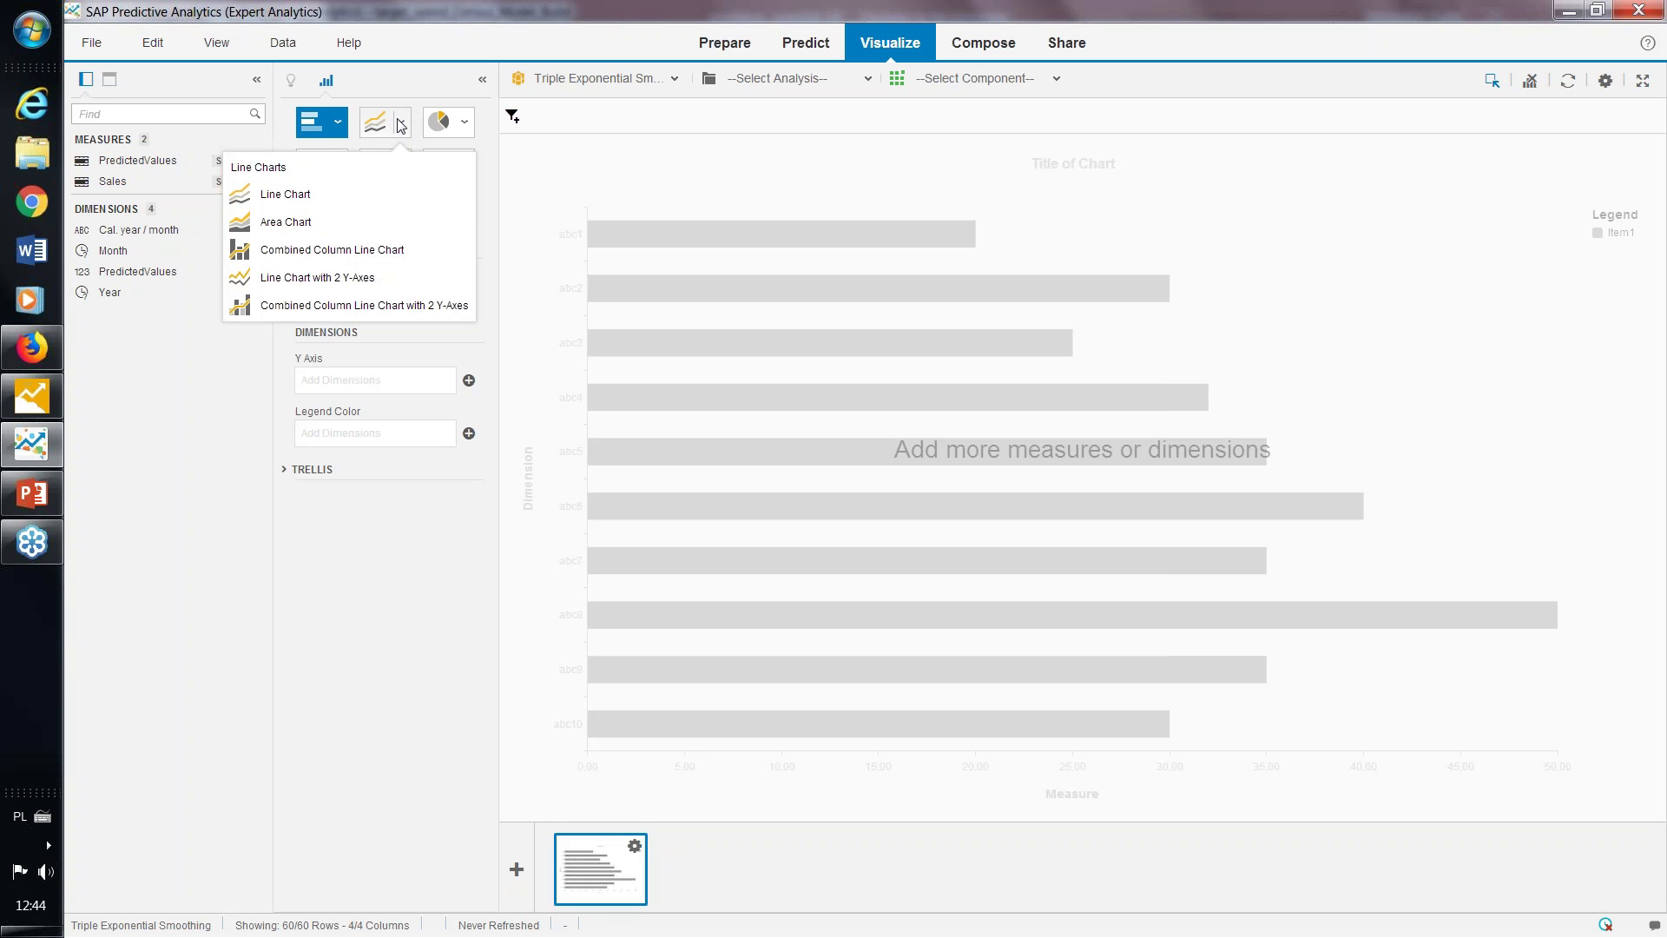
click(330, 251)
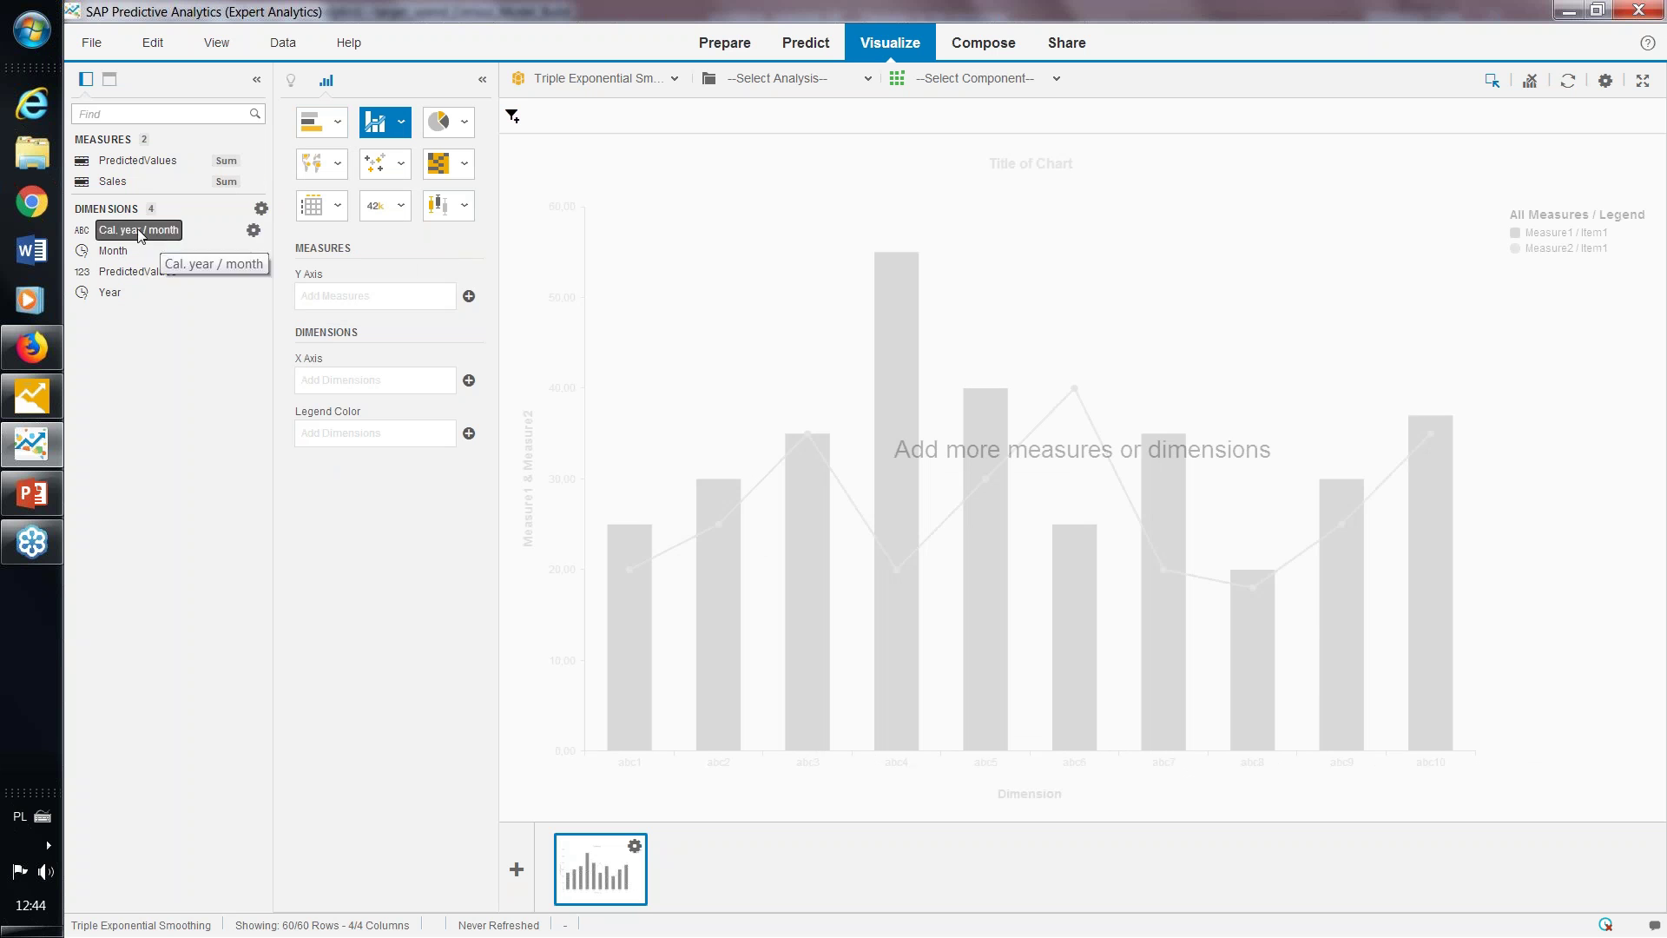
drag(139, 234, 367, 382)
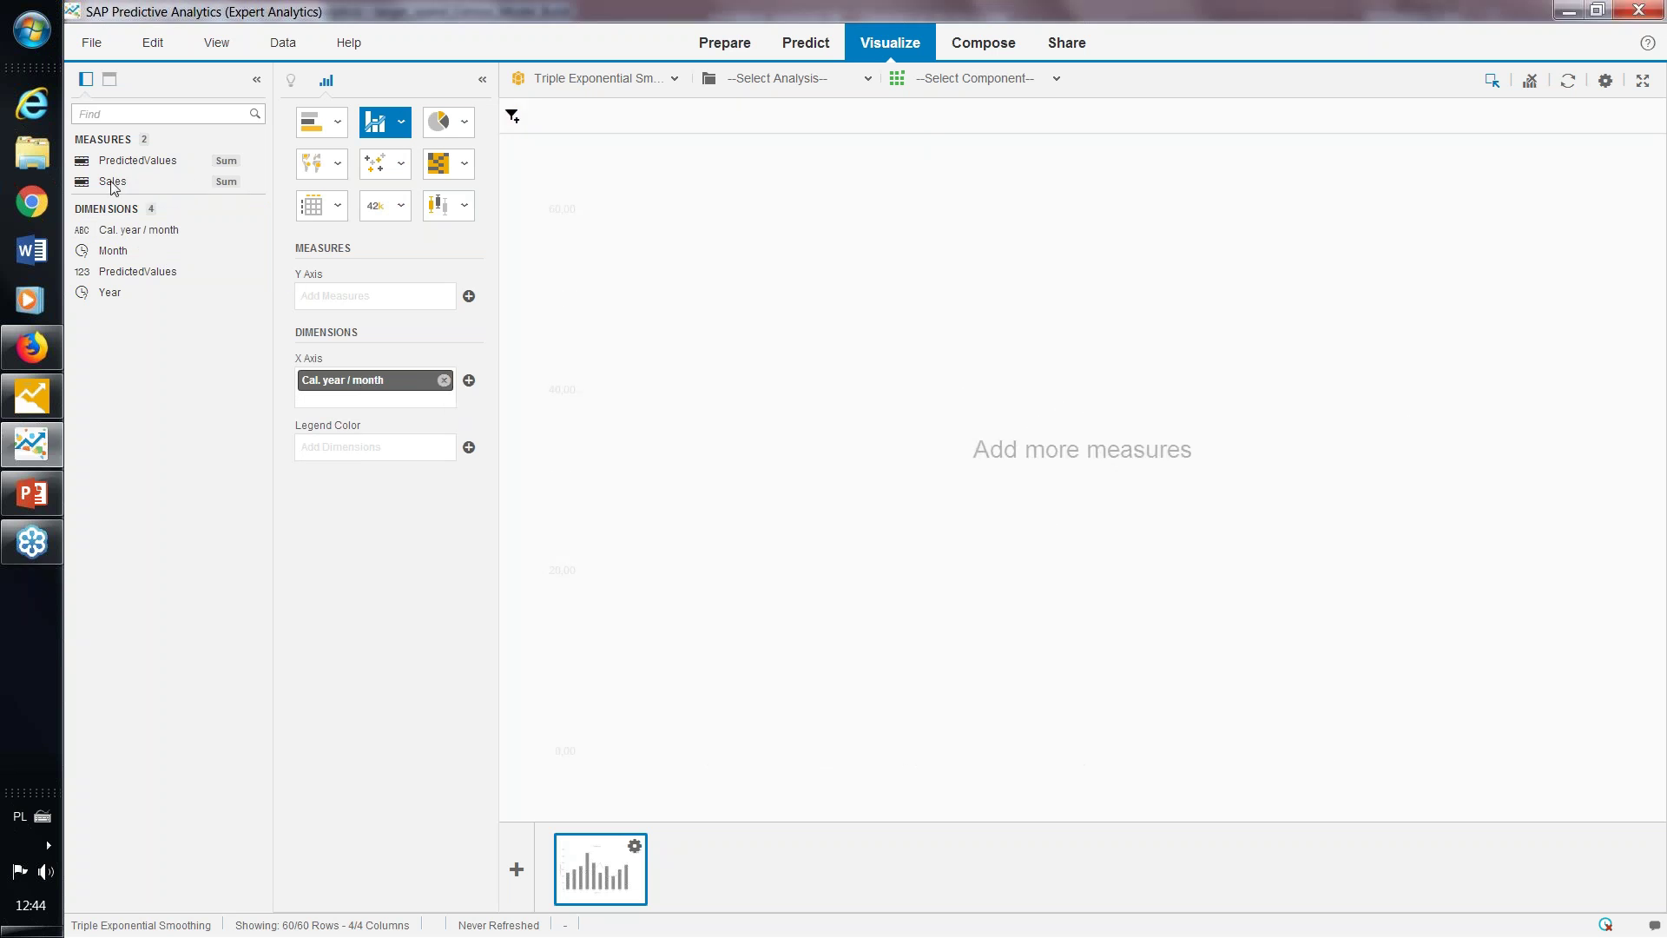
Plot the Sales and PredictedValues measures on the Y axis and exclude the "No value" Cal. year / month point
drag(111, 182, 365, 296)
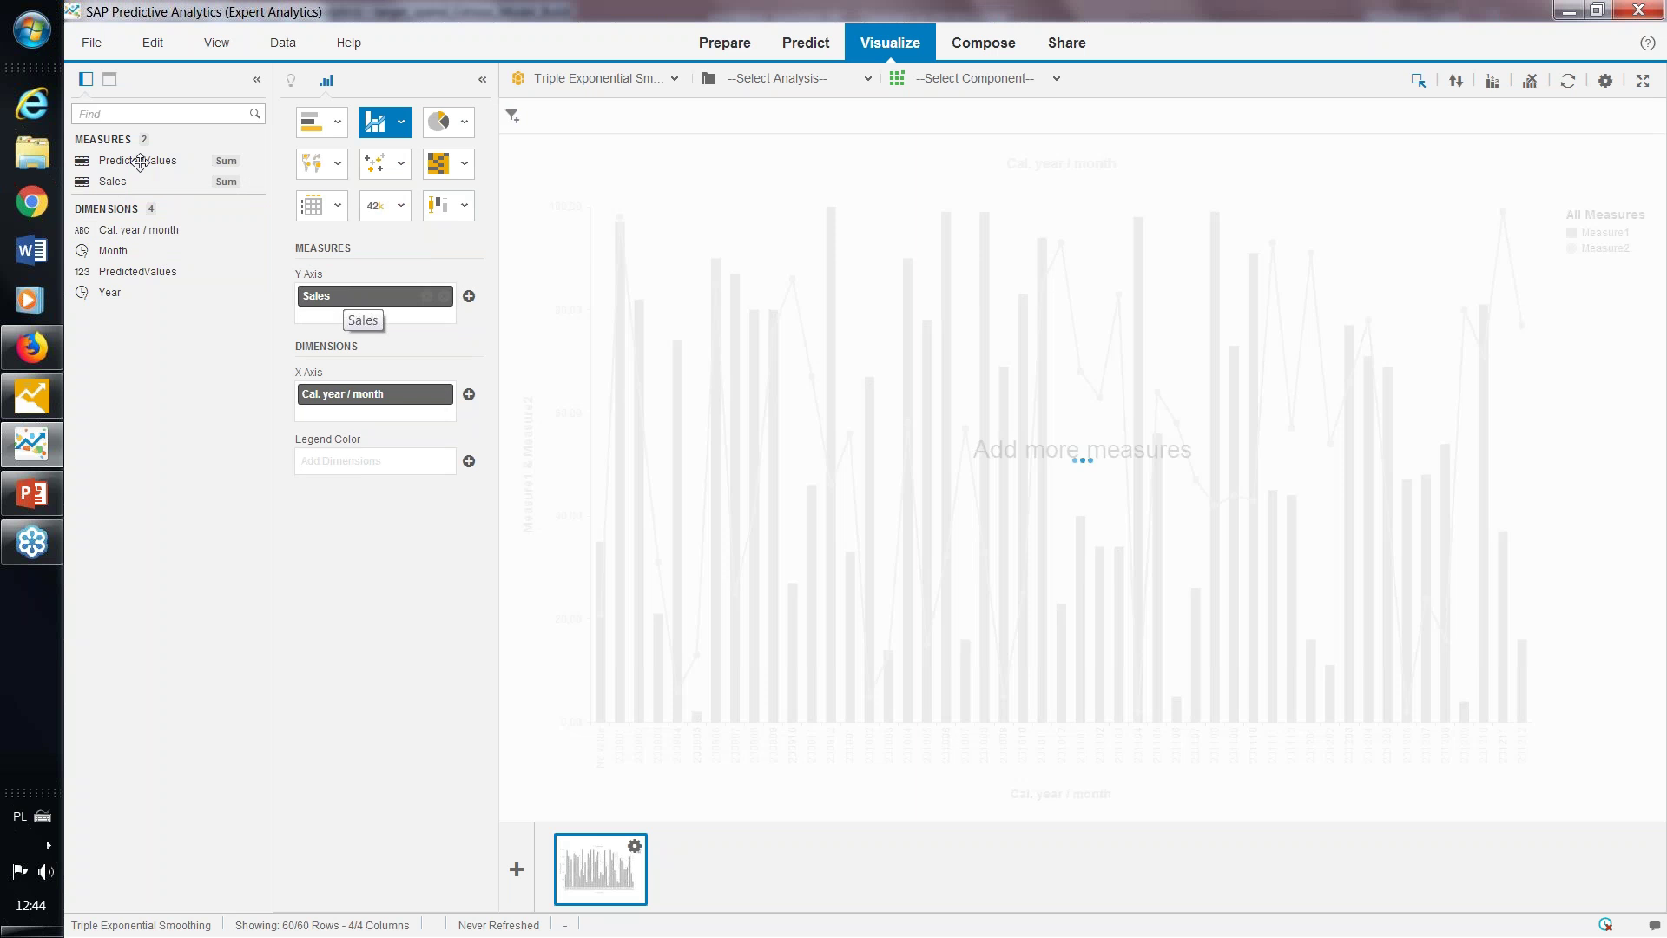
drag(140, 162, 376, 324)
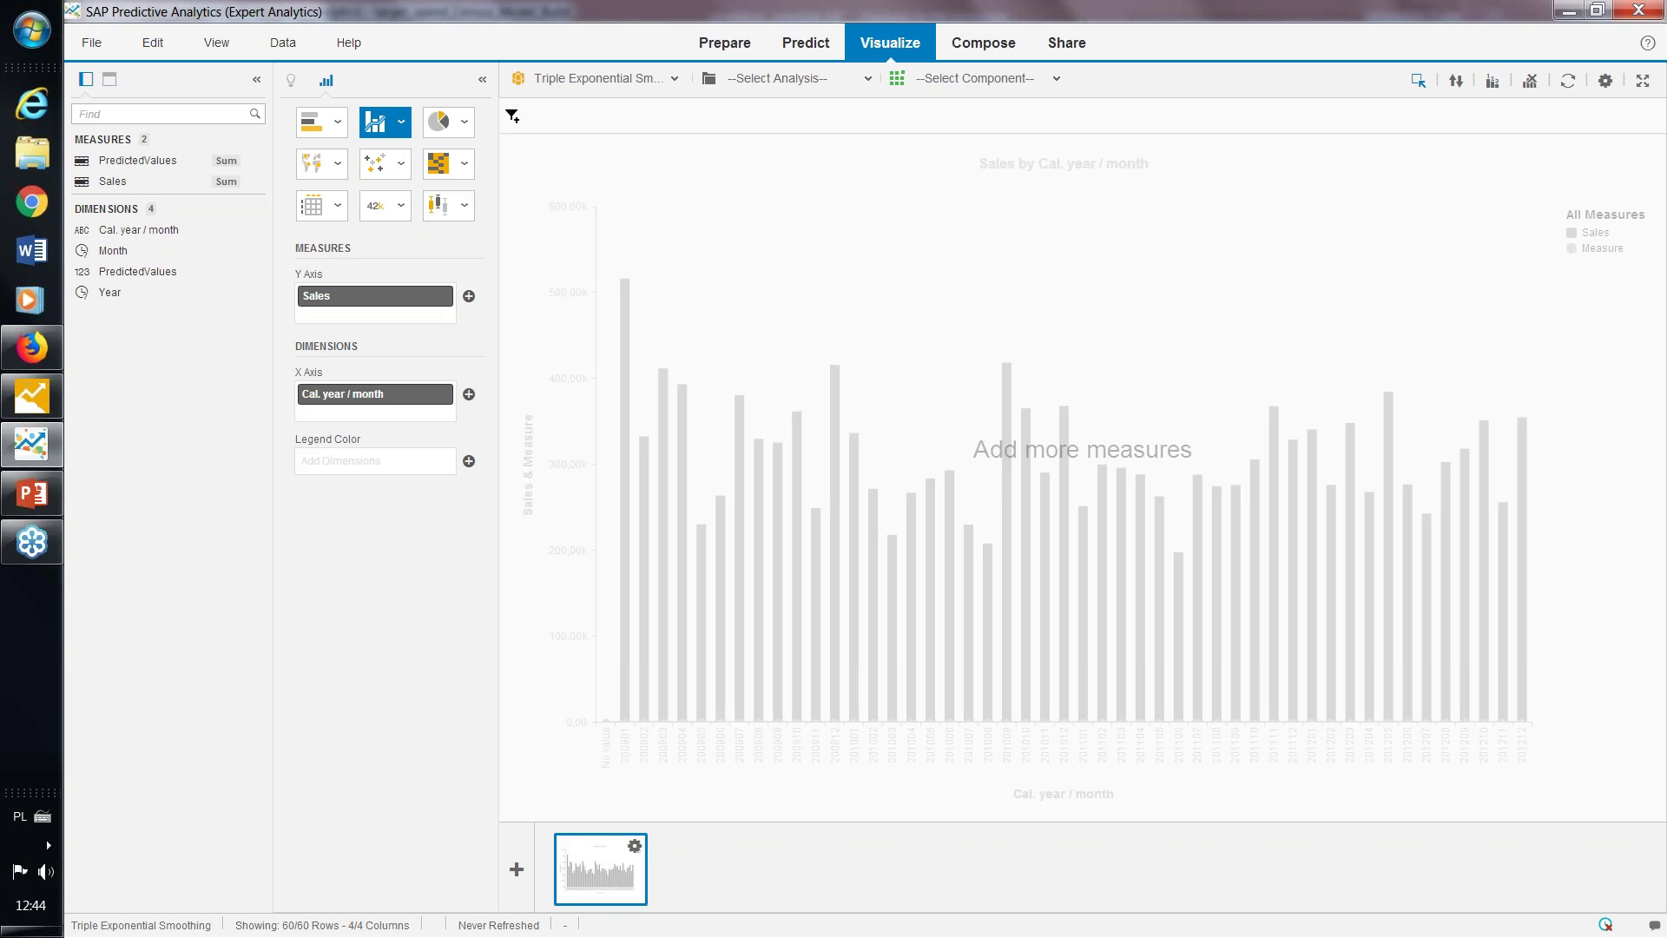
drag(137, 161, 387, 319)
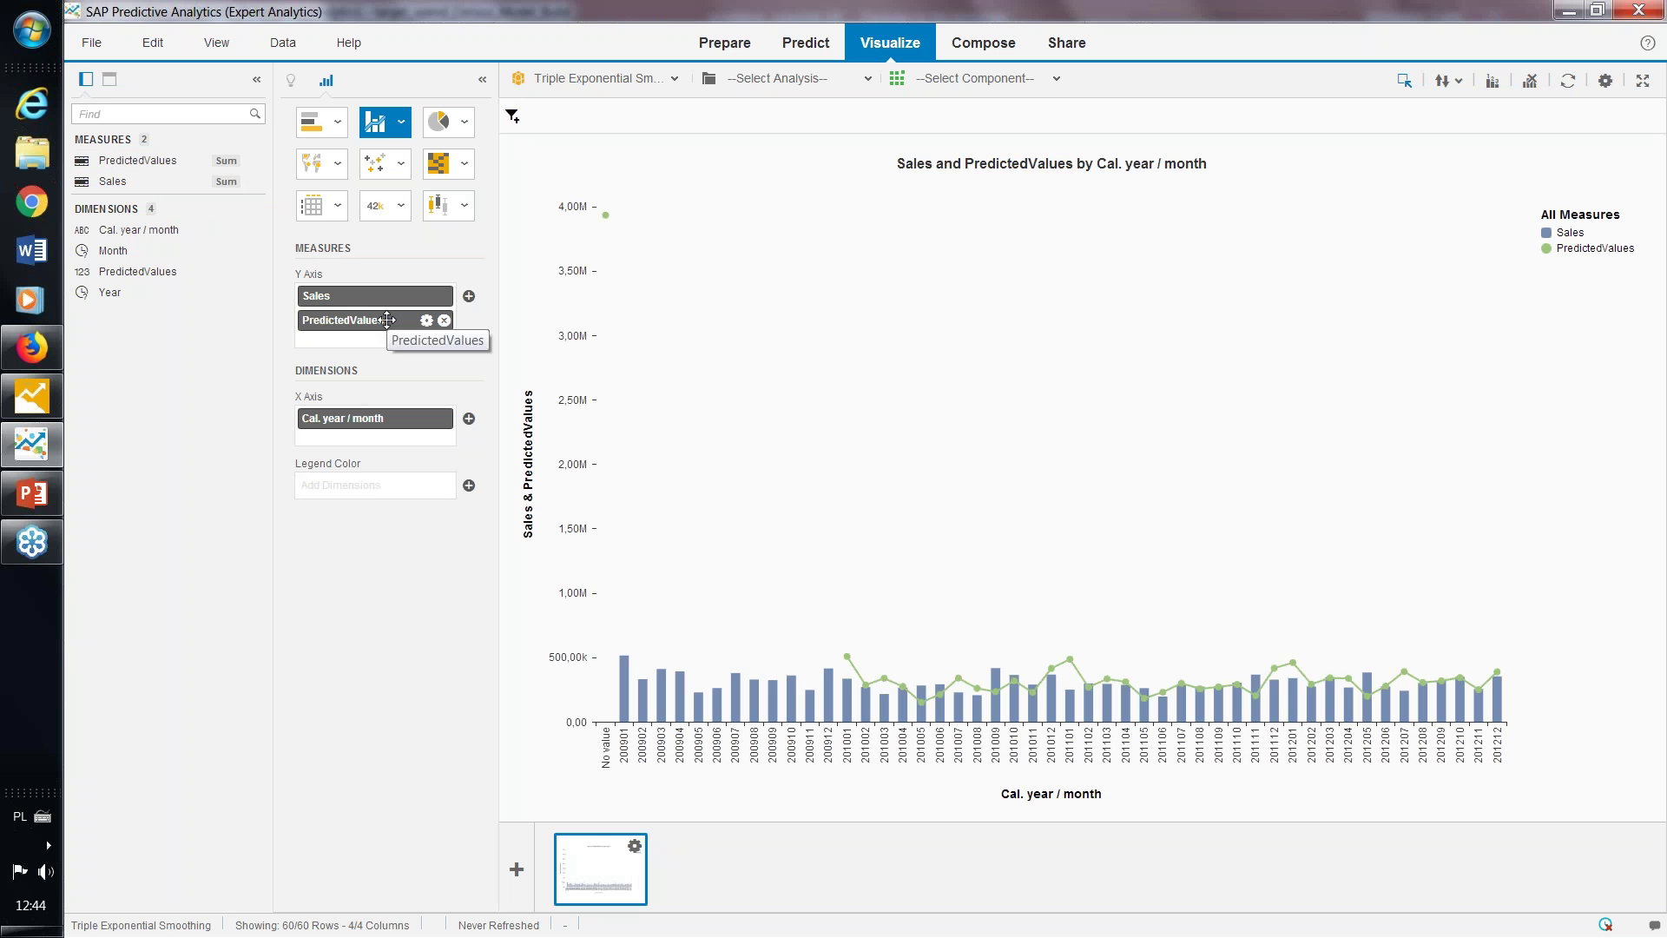
click(610, 222)
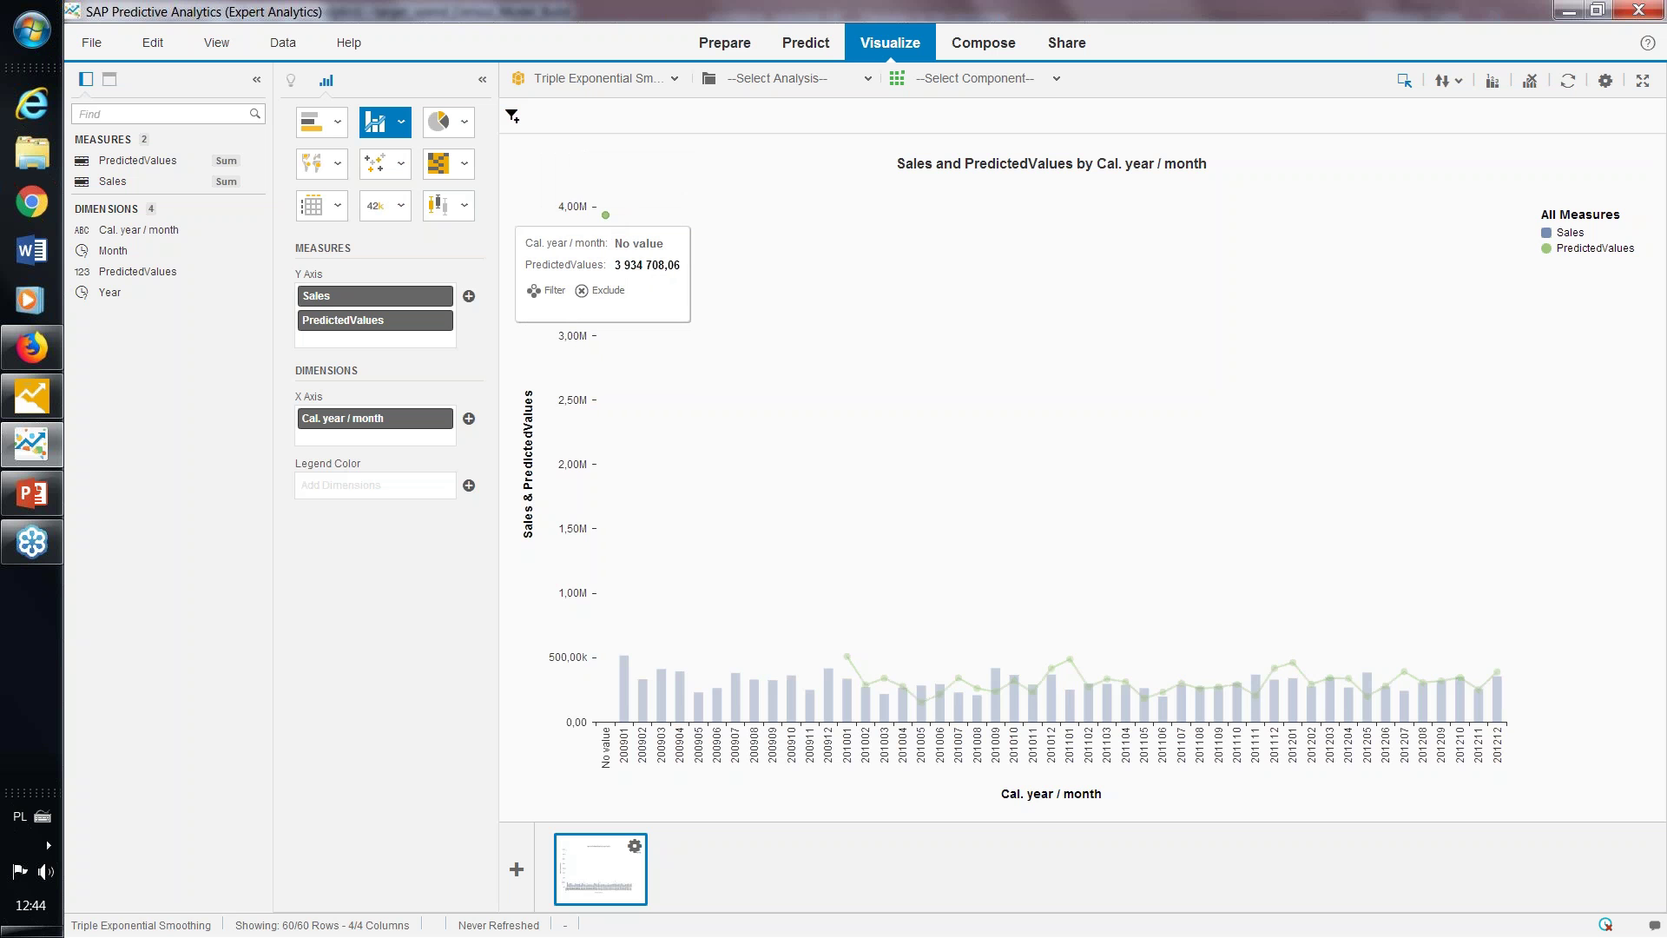
click(614, 297)
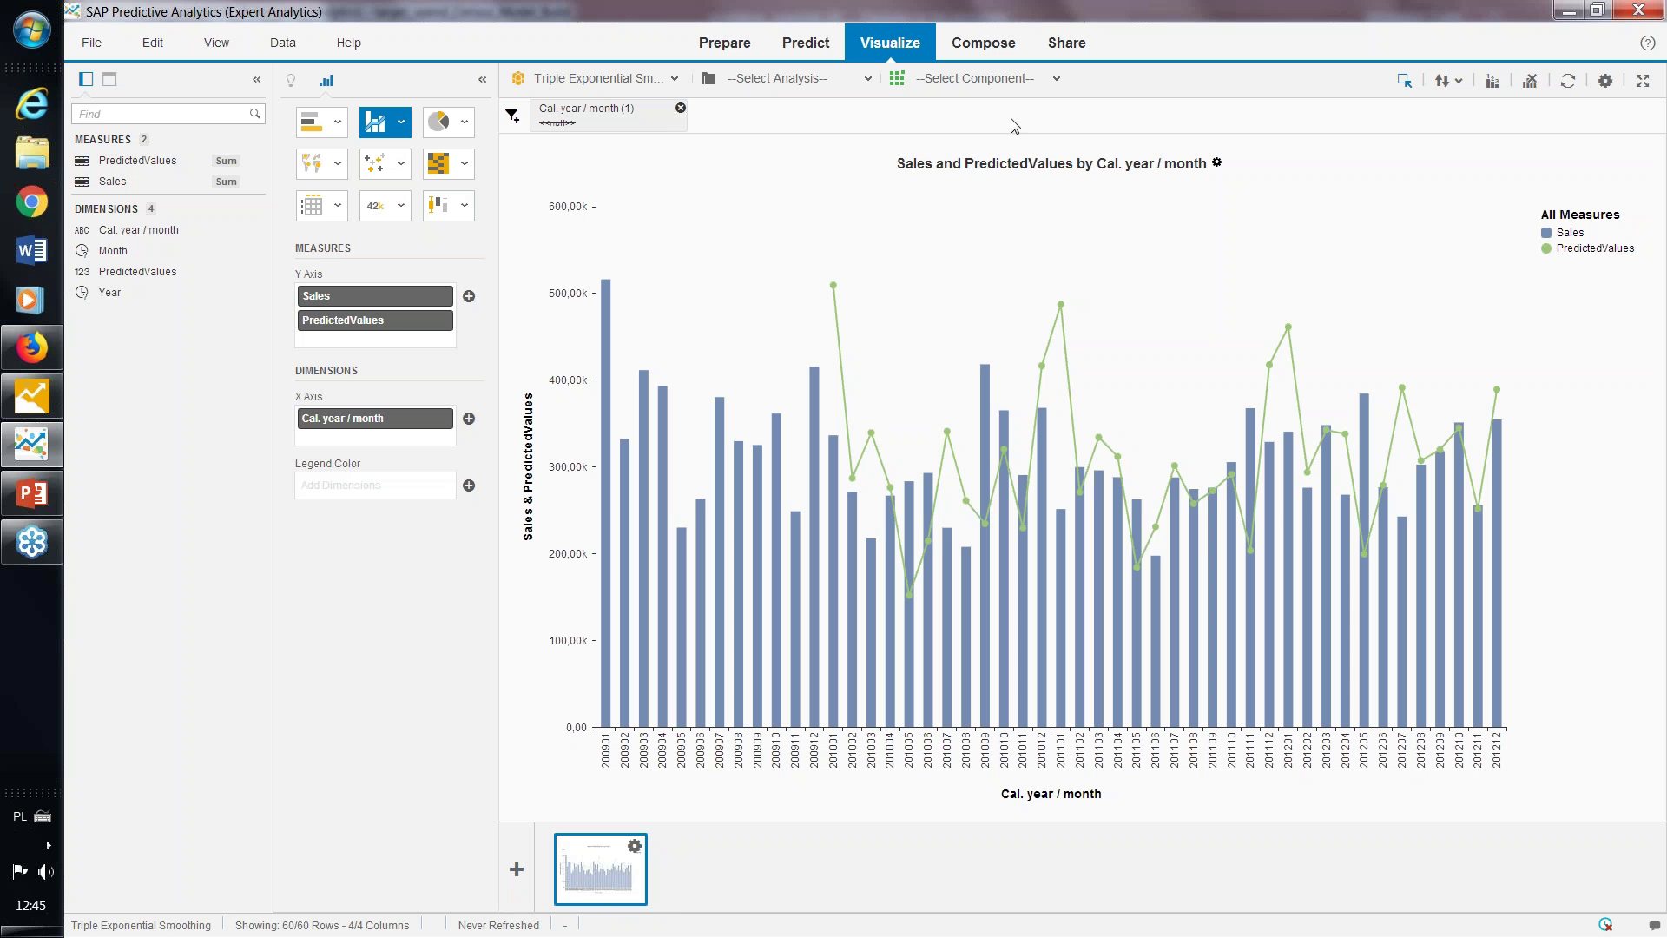
Create a story named New Story with a blank Board as its first page
click(990, 50)
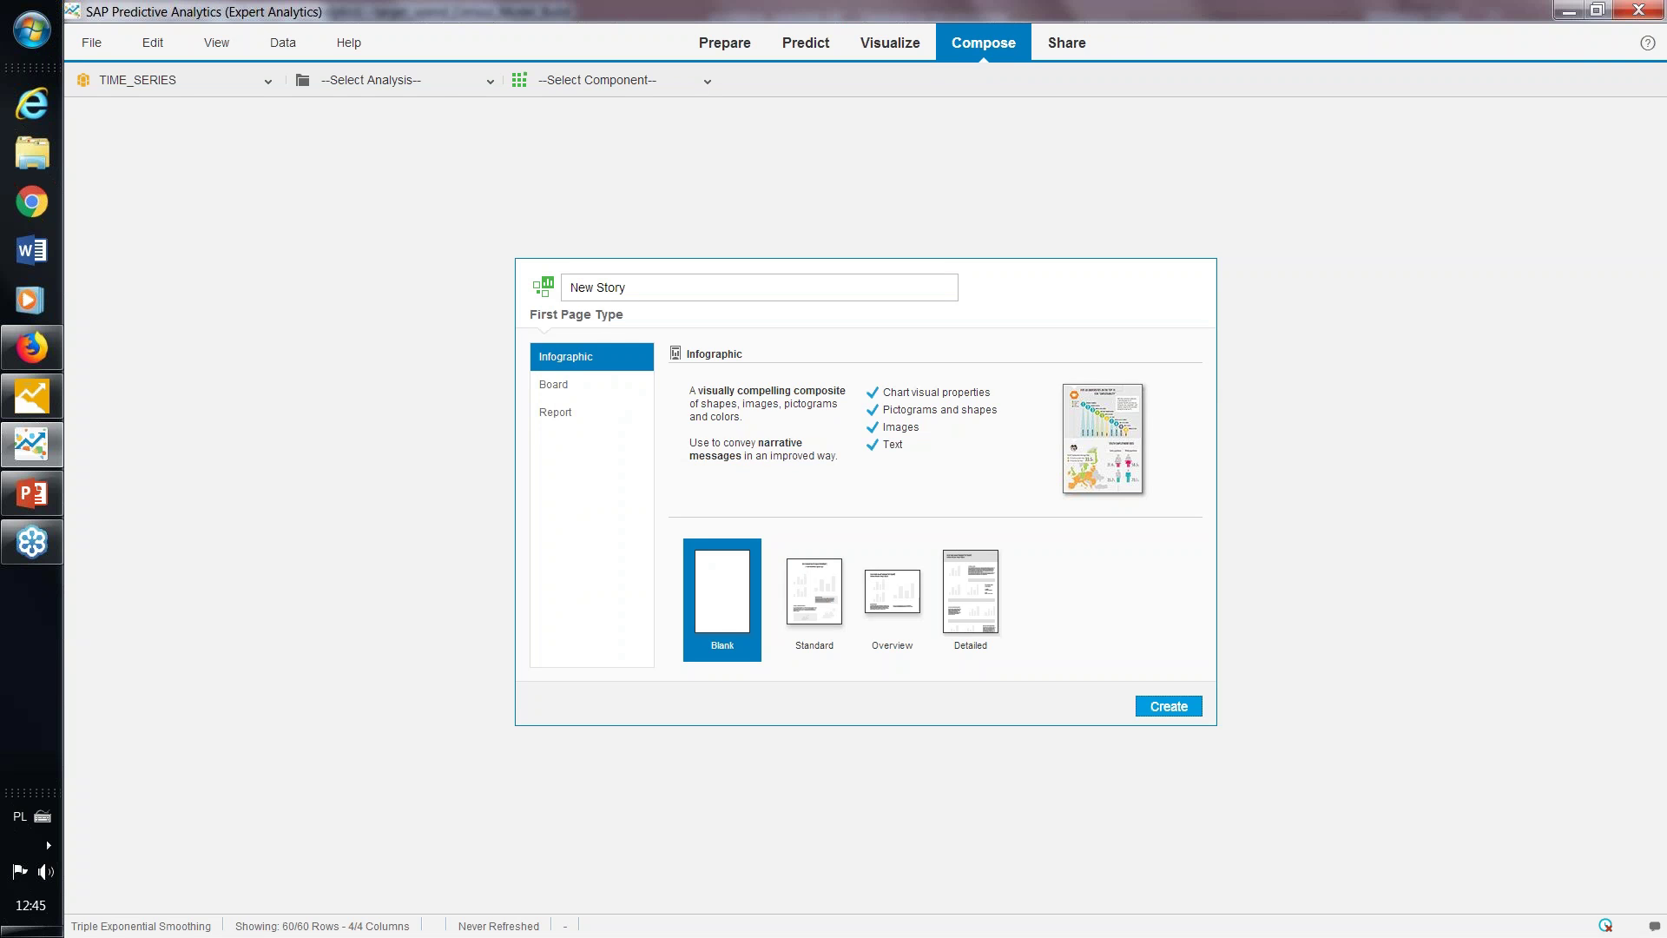
click(587, 392)
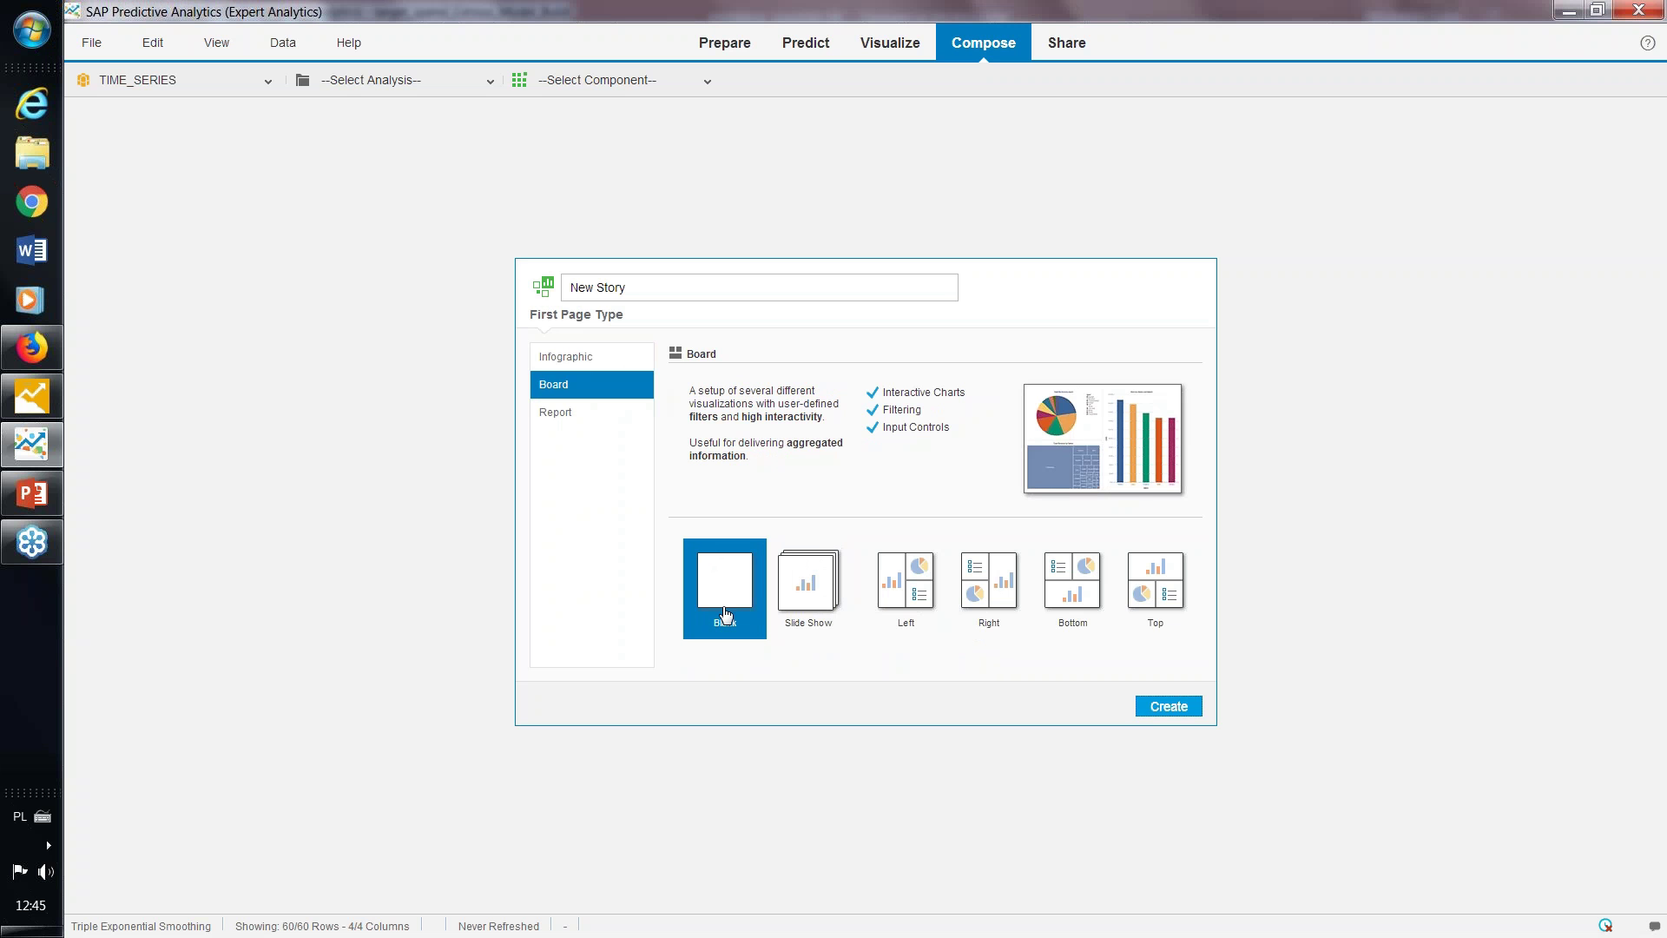
click(1163, 711)
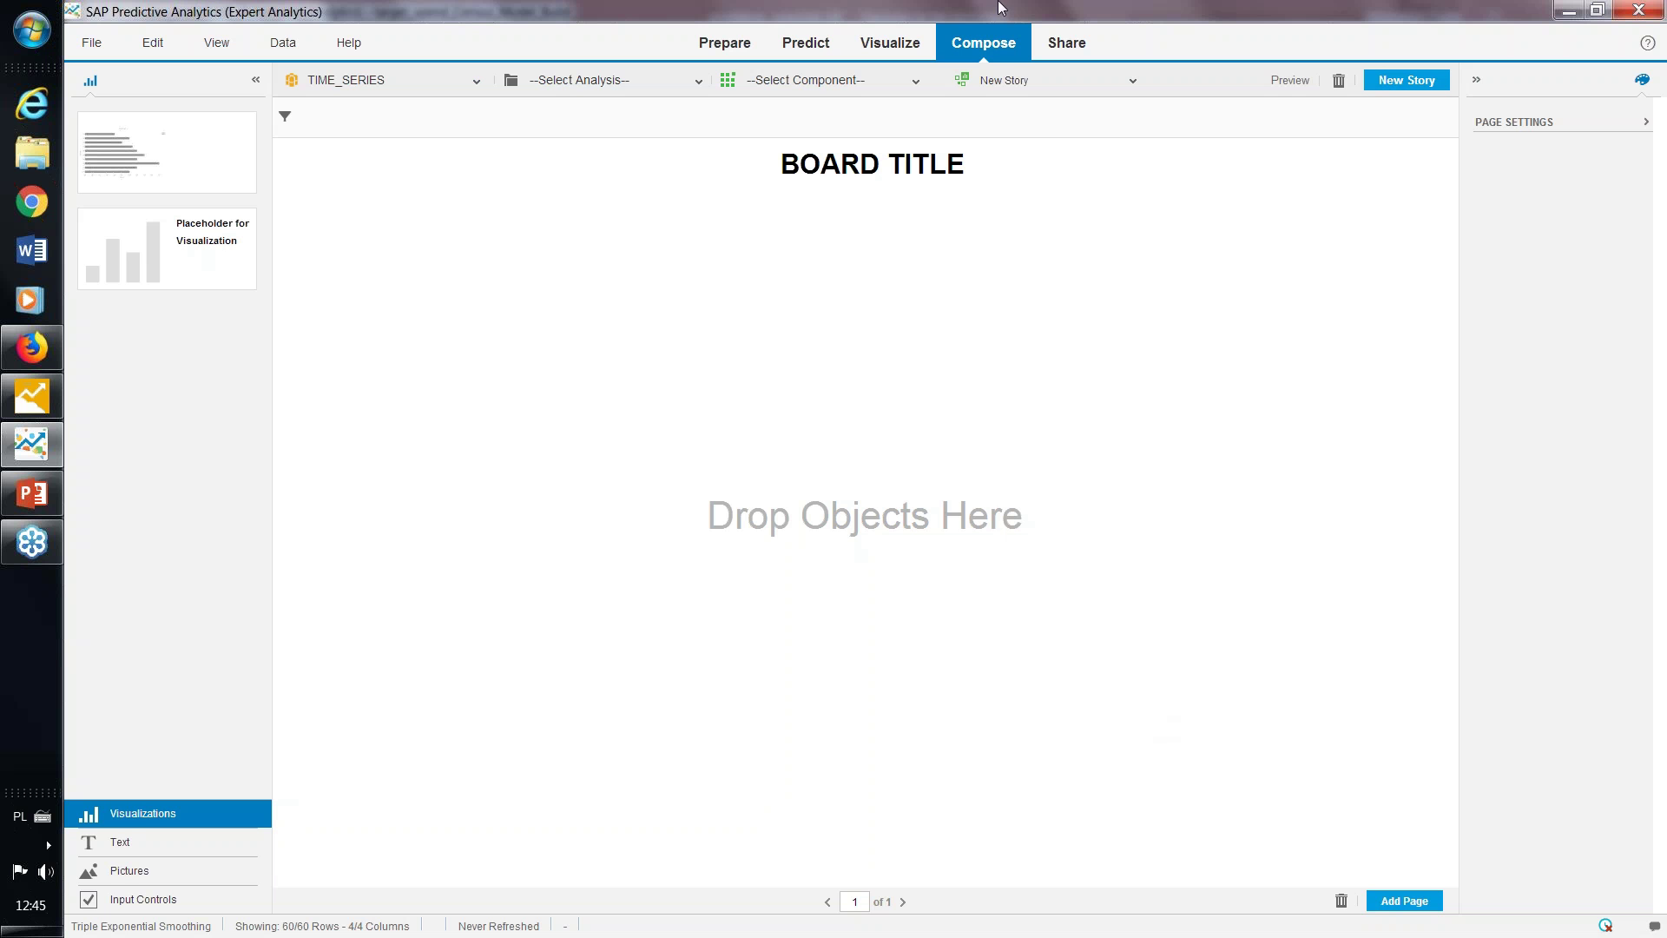
Switch the story's dataset to Triple Exponential Smoothing and check the available analyses, components and stories
click(476, 83)
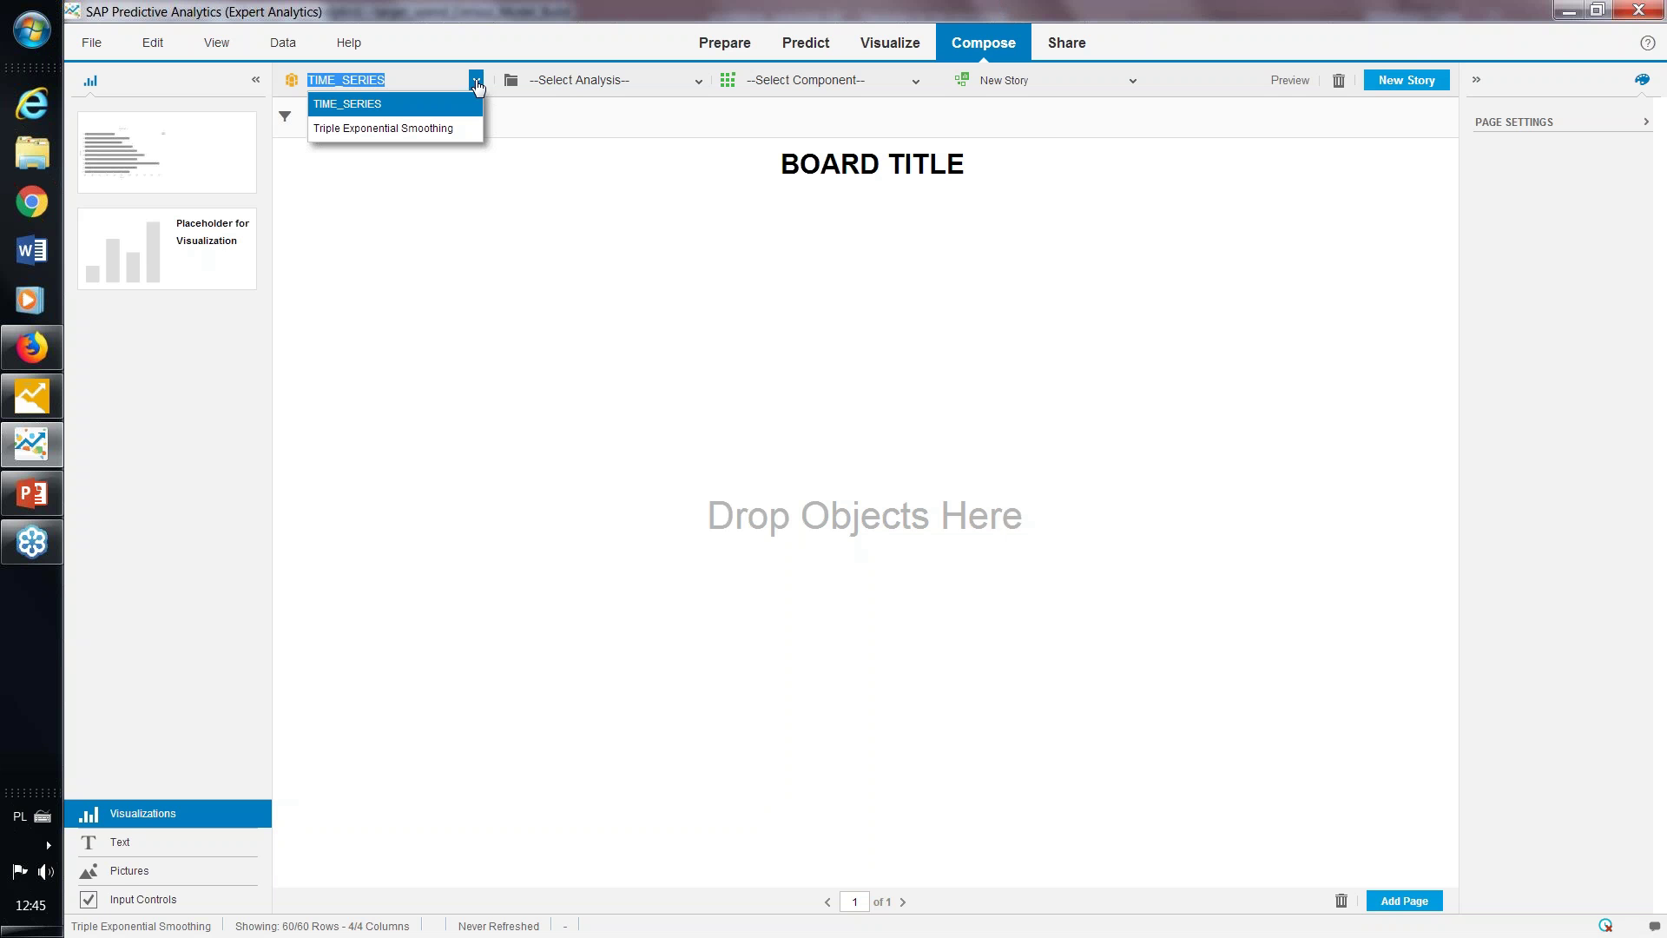
click(454, 128)
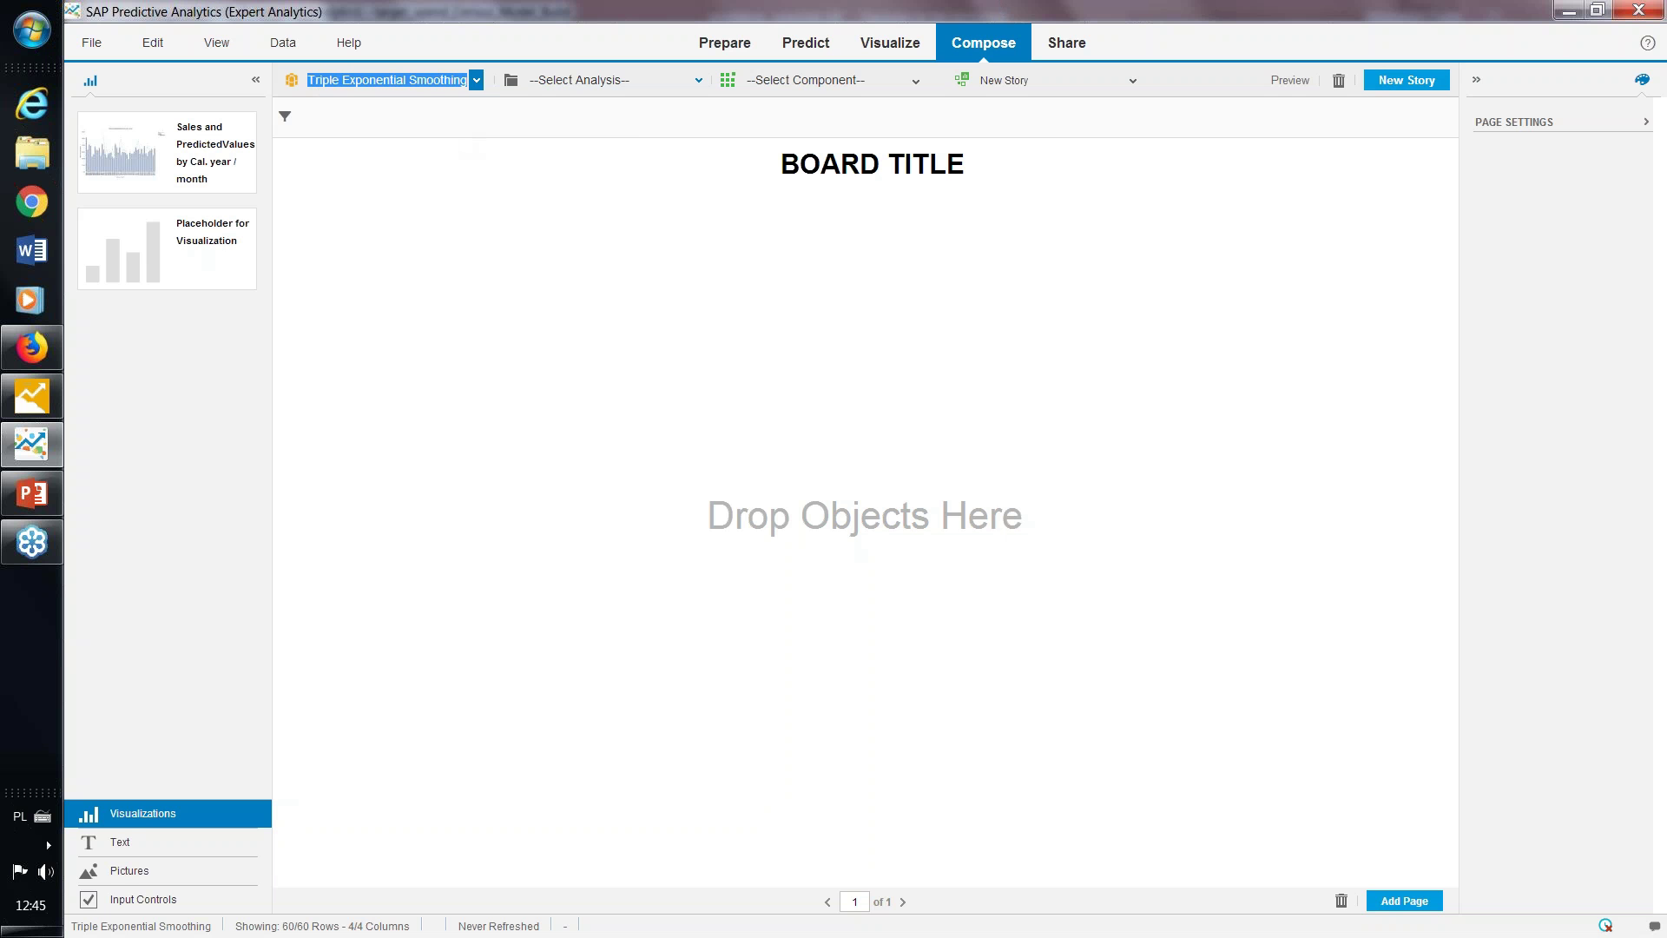
click(698, 82)
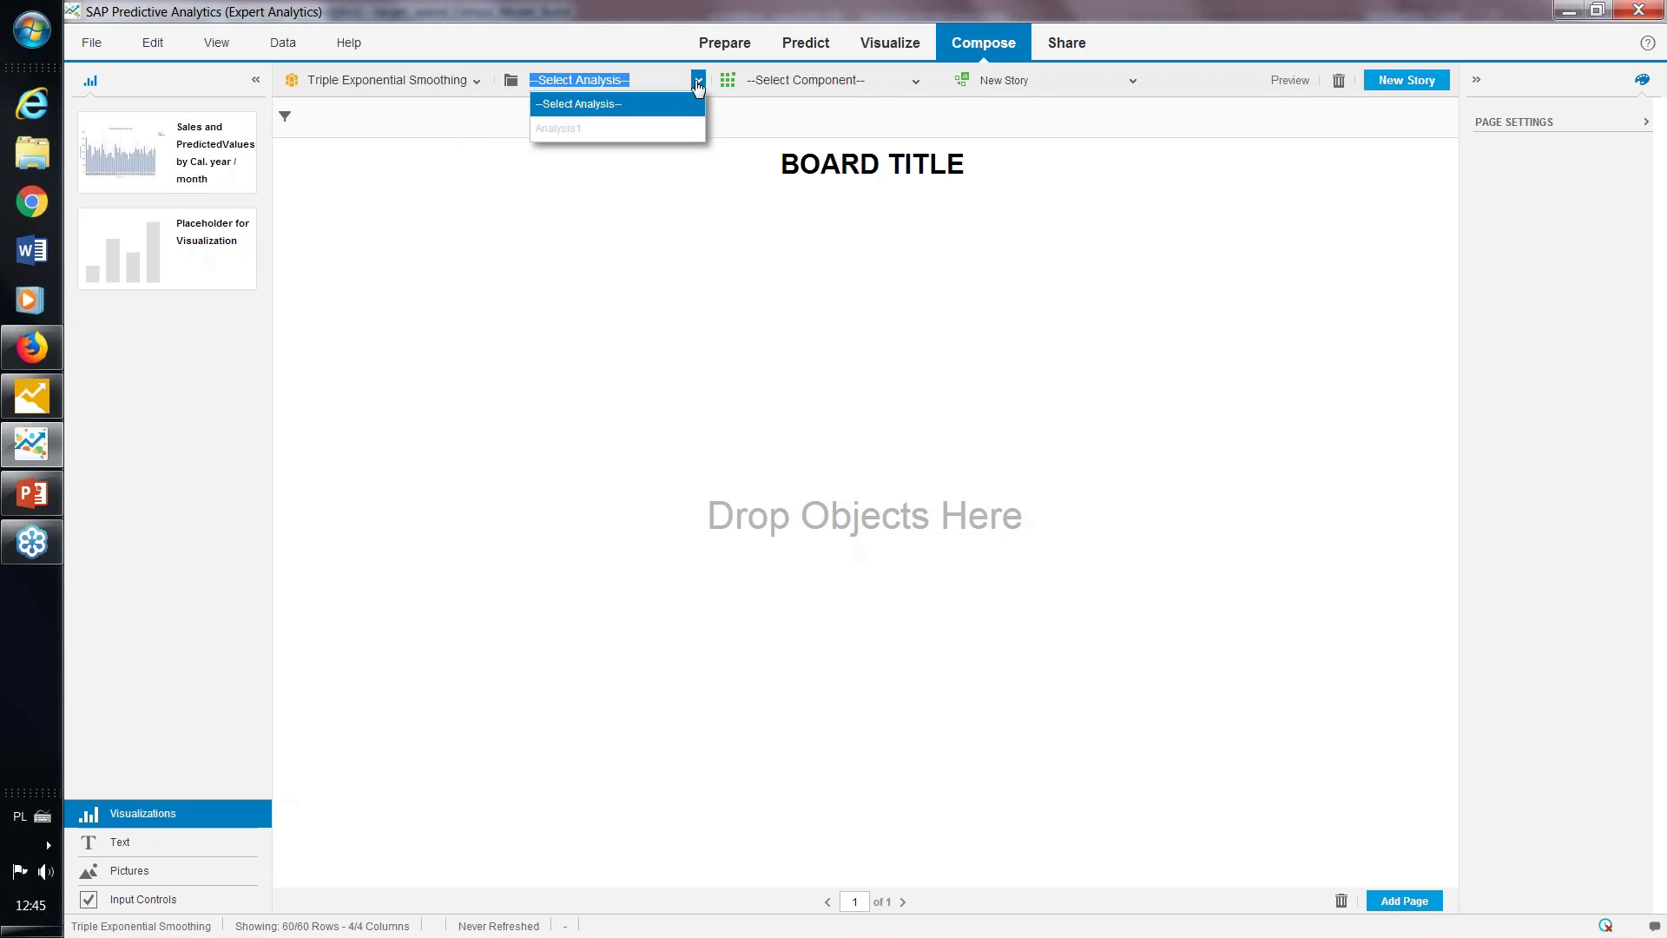
click(916, 82)
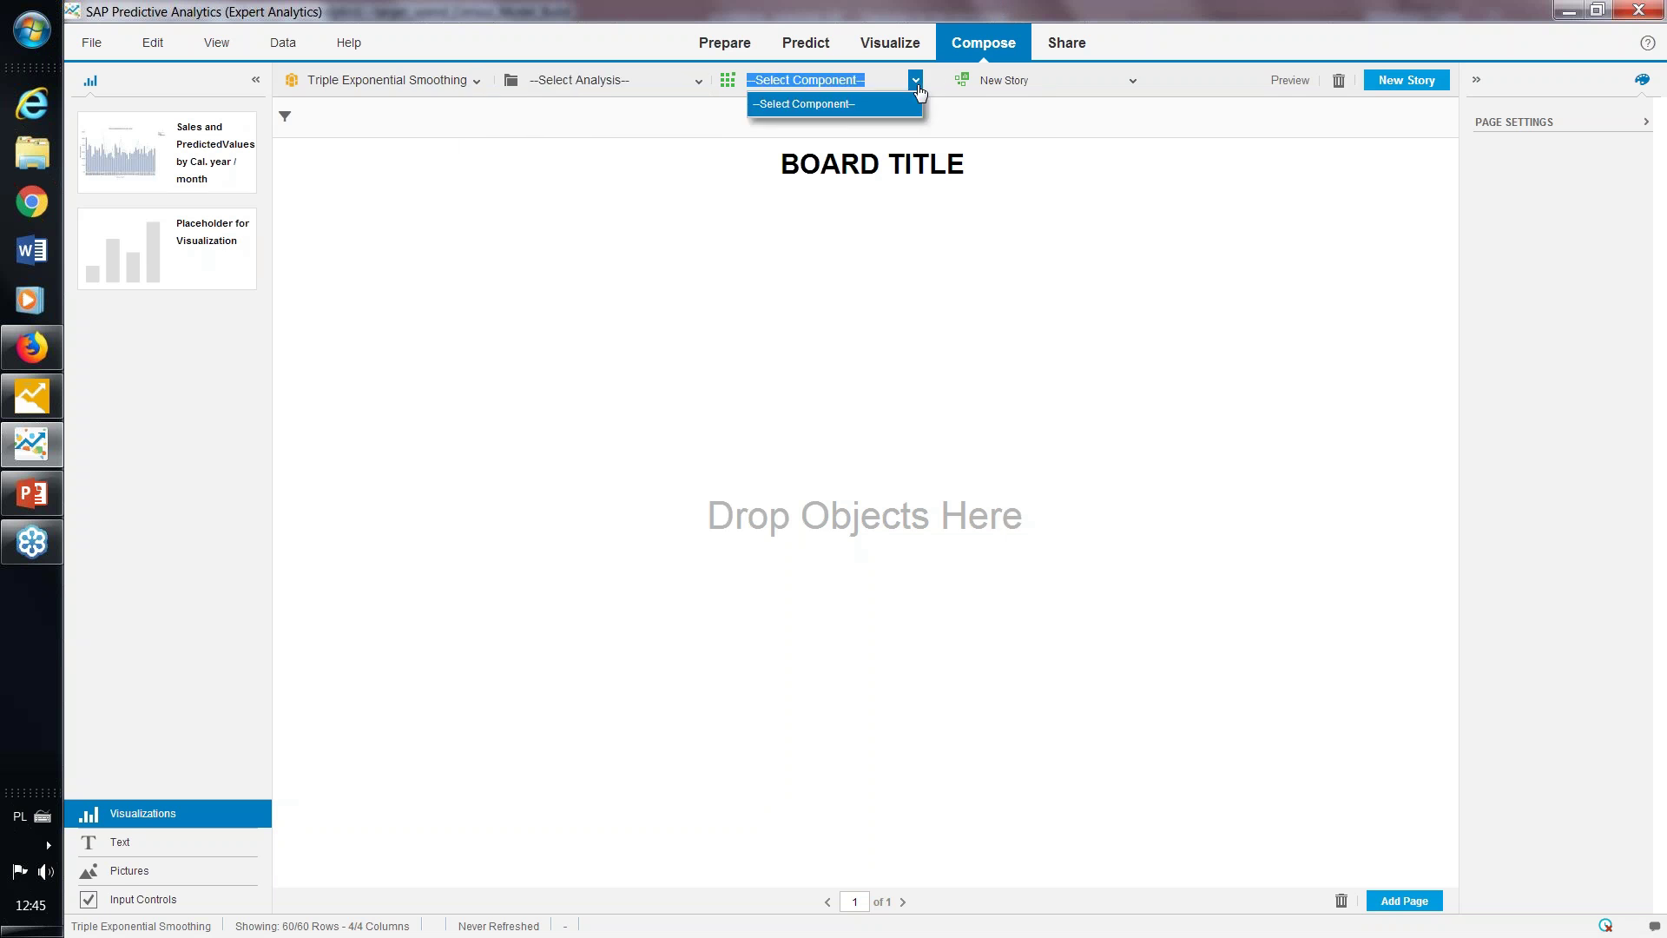
click(1132, 86)
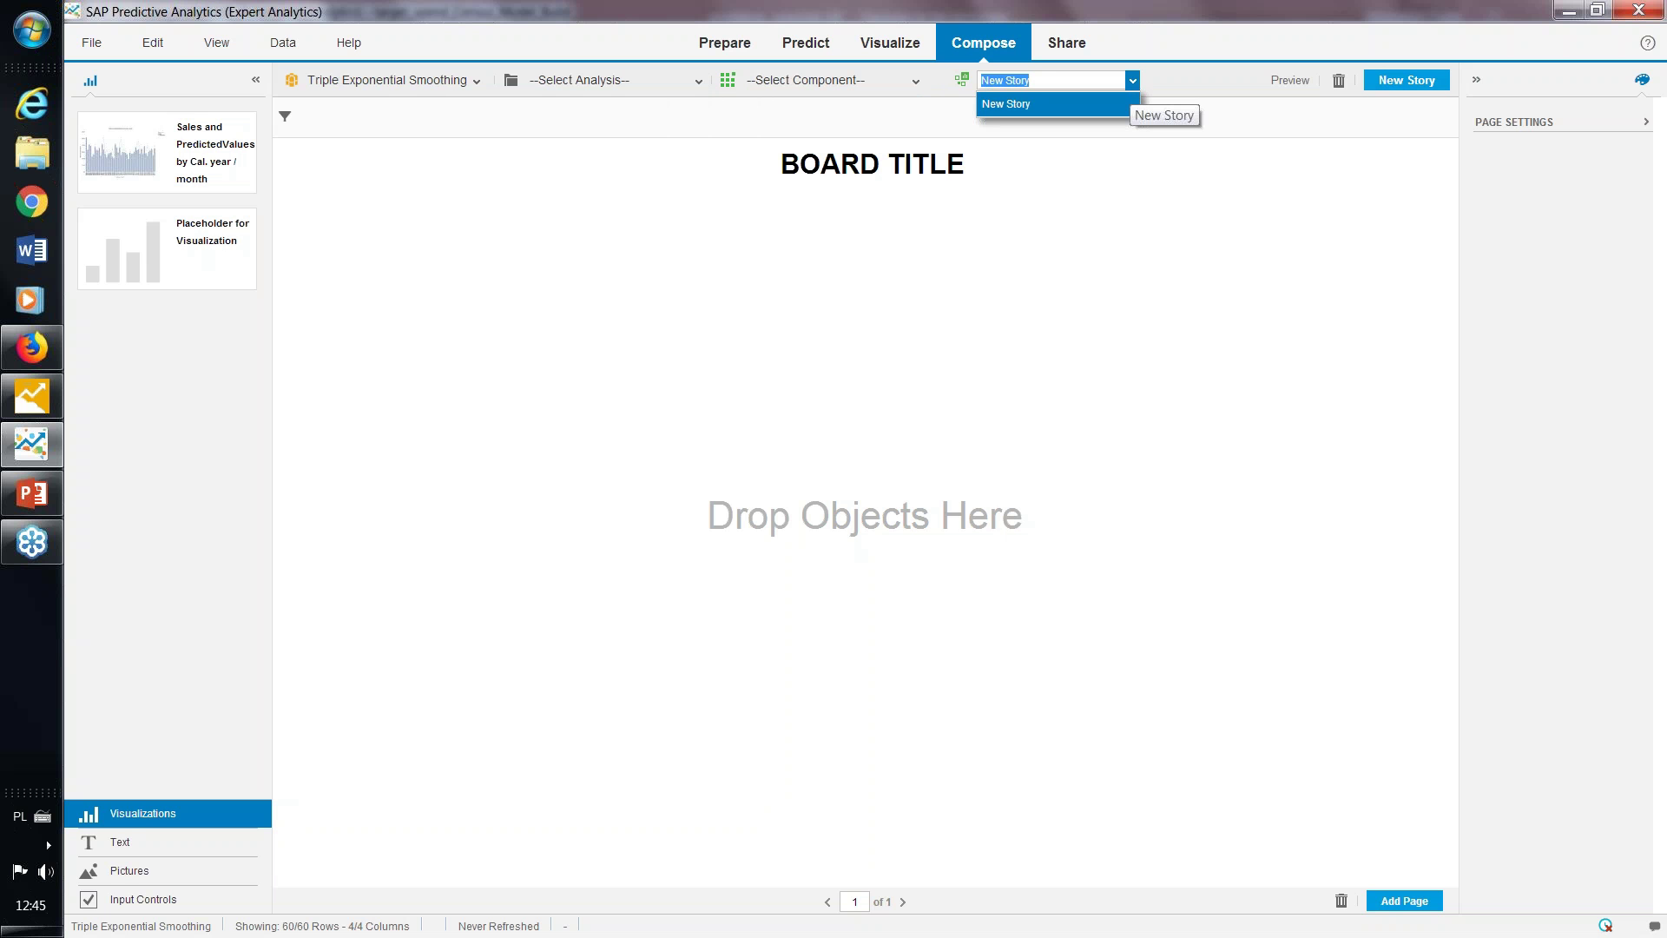
Keep New Story selected and place the Sales and PredictedValues by Cal. year / month visualization on the blank board
click(1124, 103)
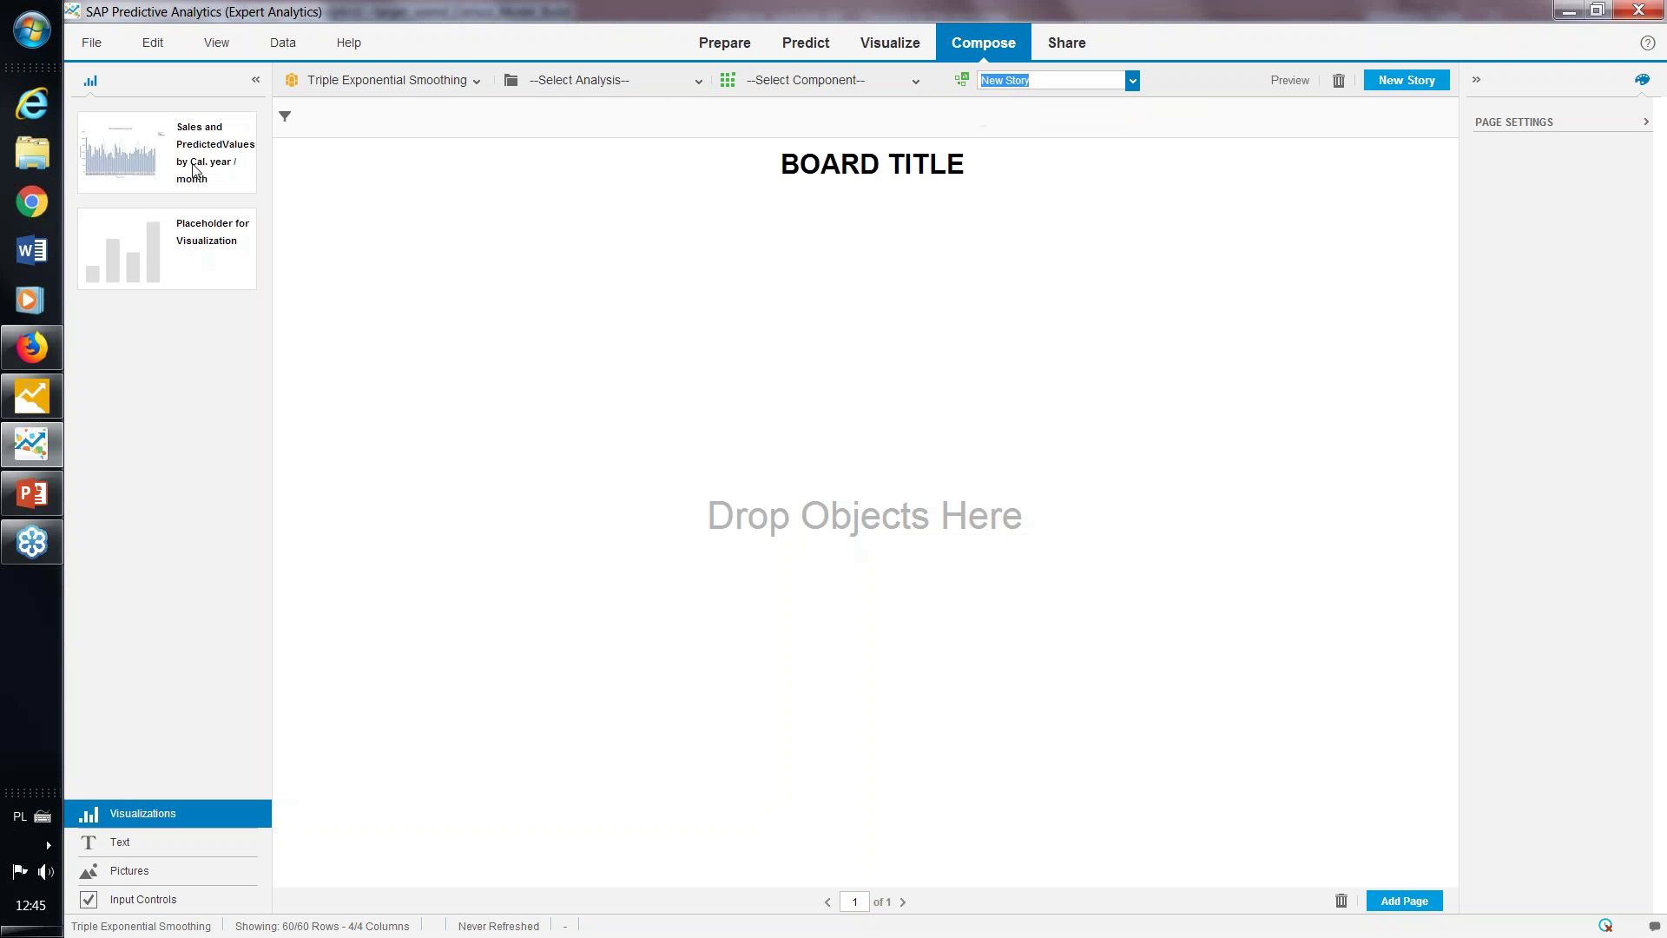
click(144, 172)
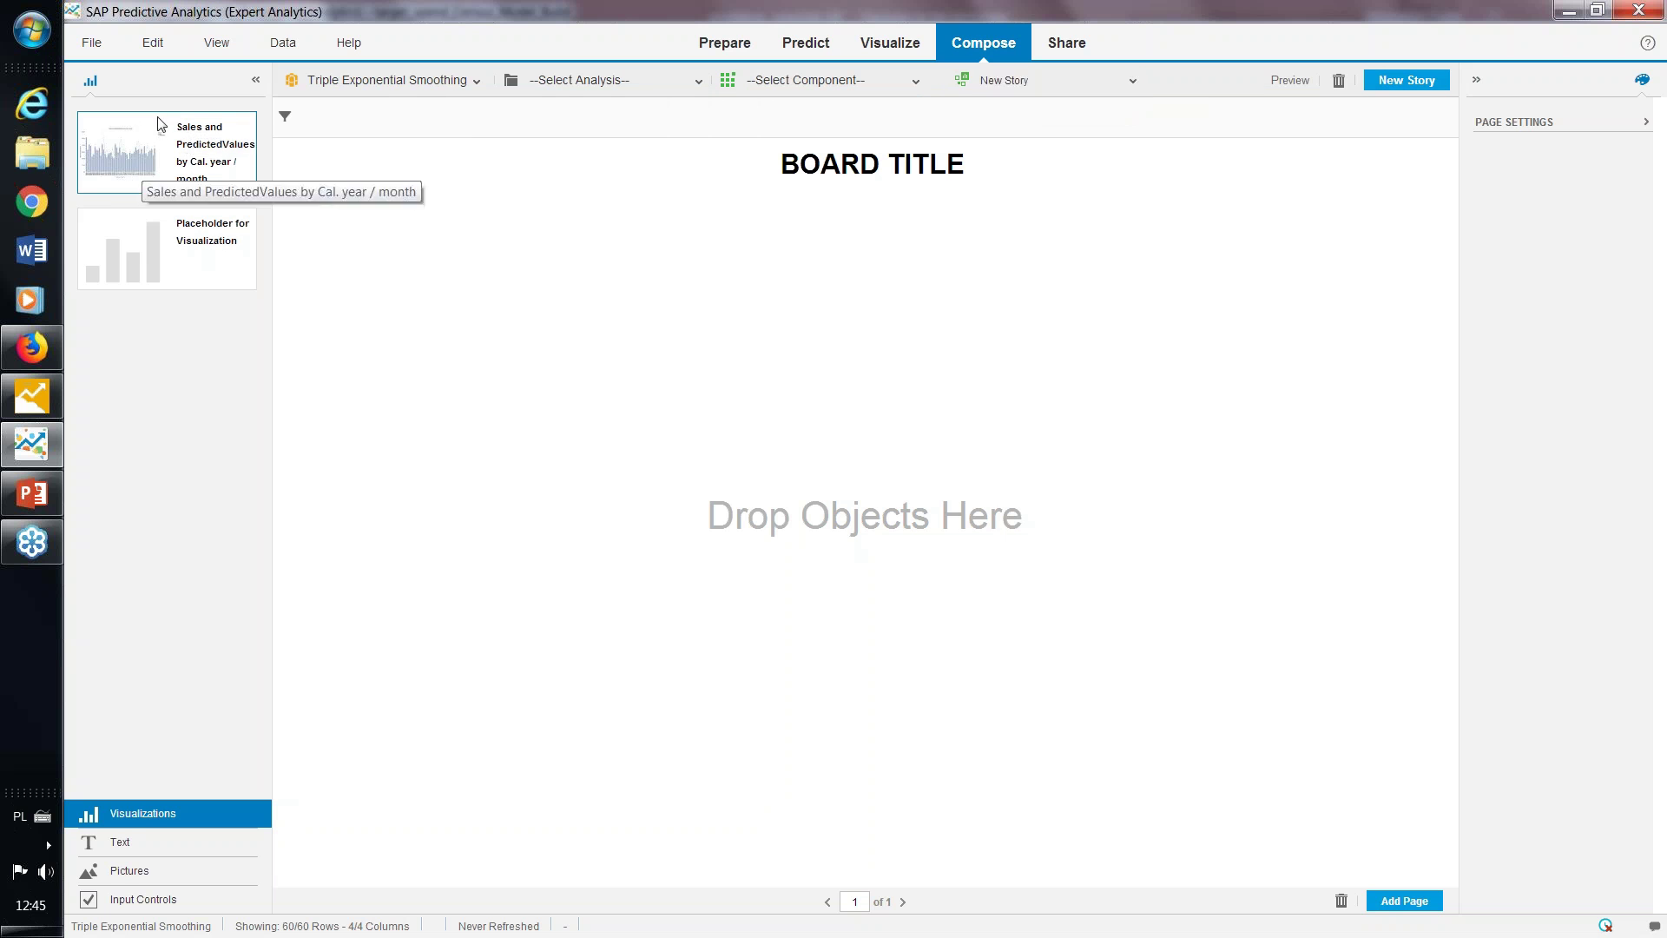
drag(159, 127, 804, 376)
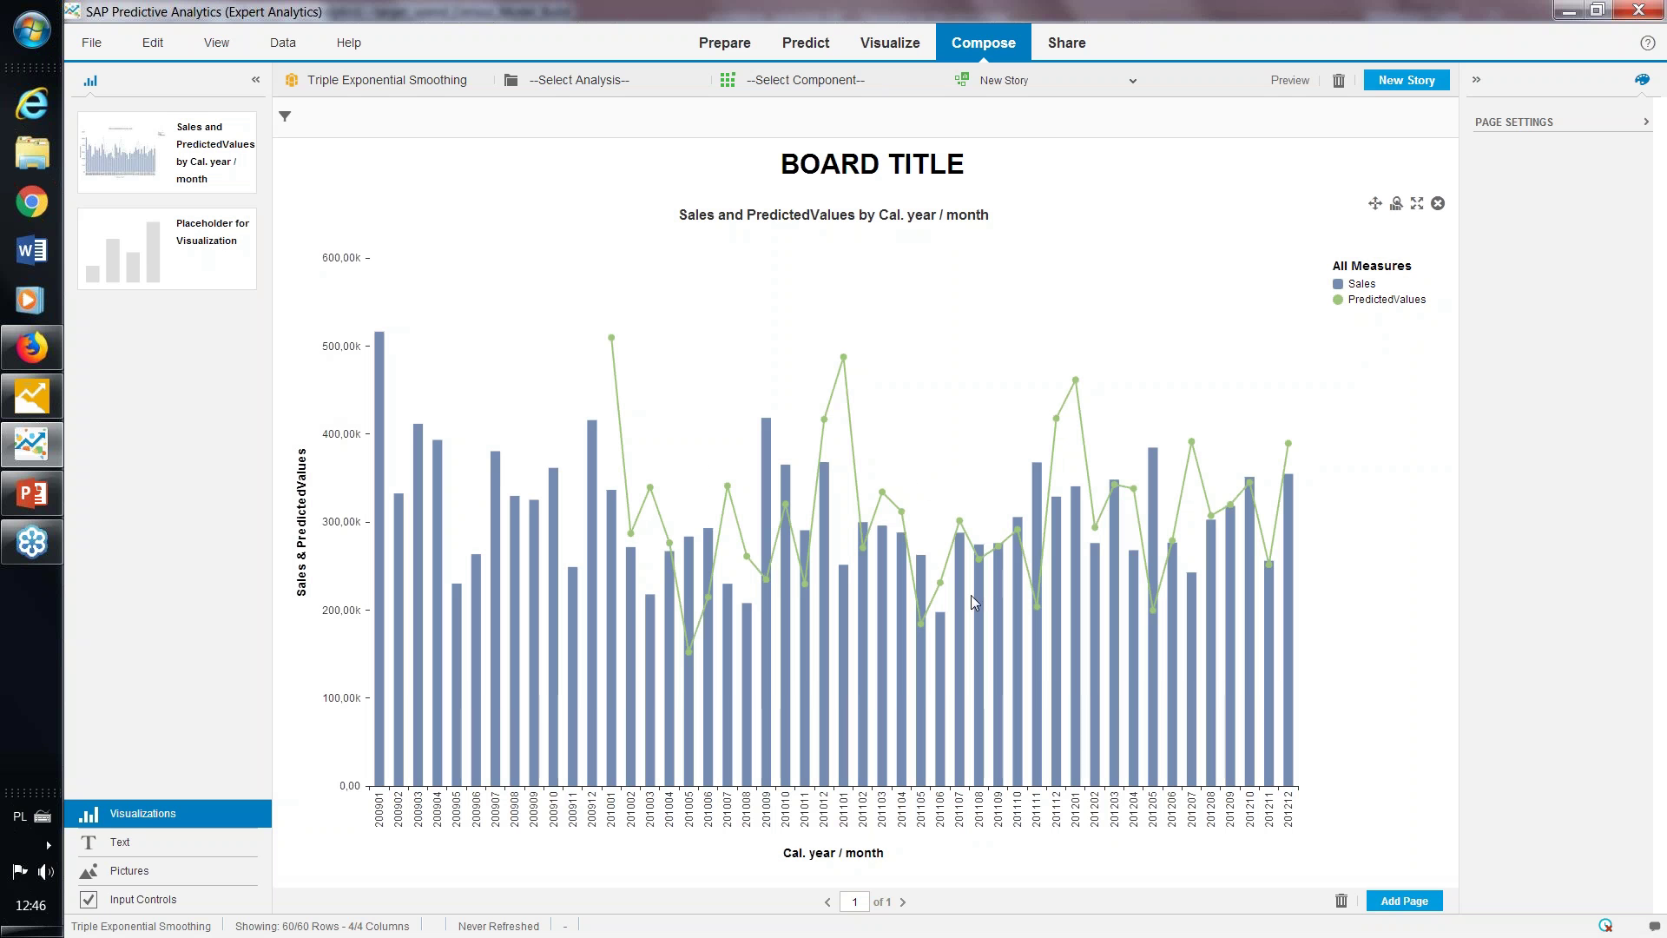
Examine the text, picture and input control elements available for the story board
mouse_move(400, 499)
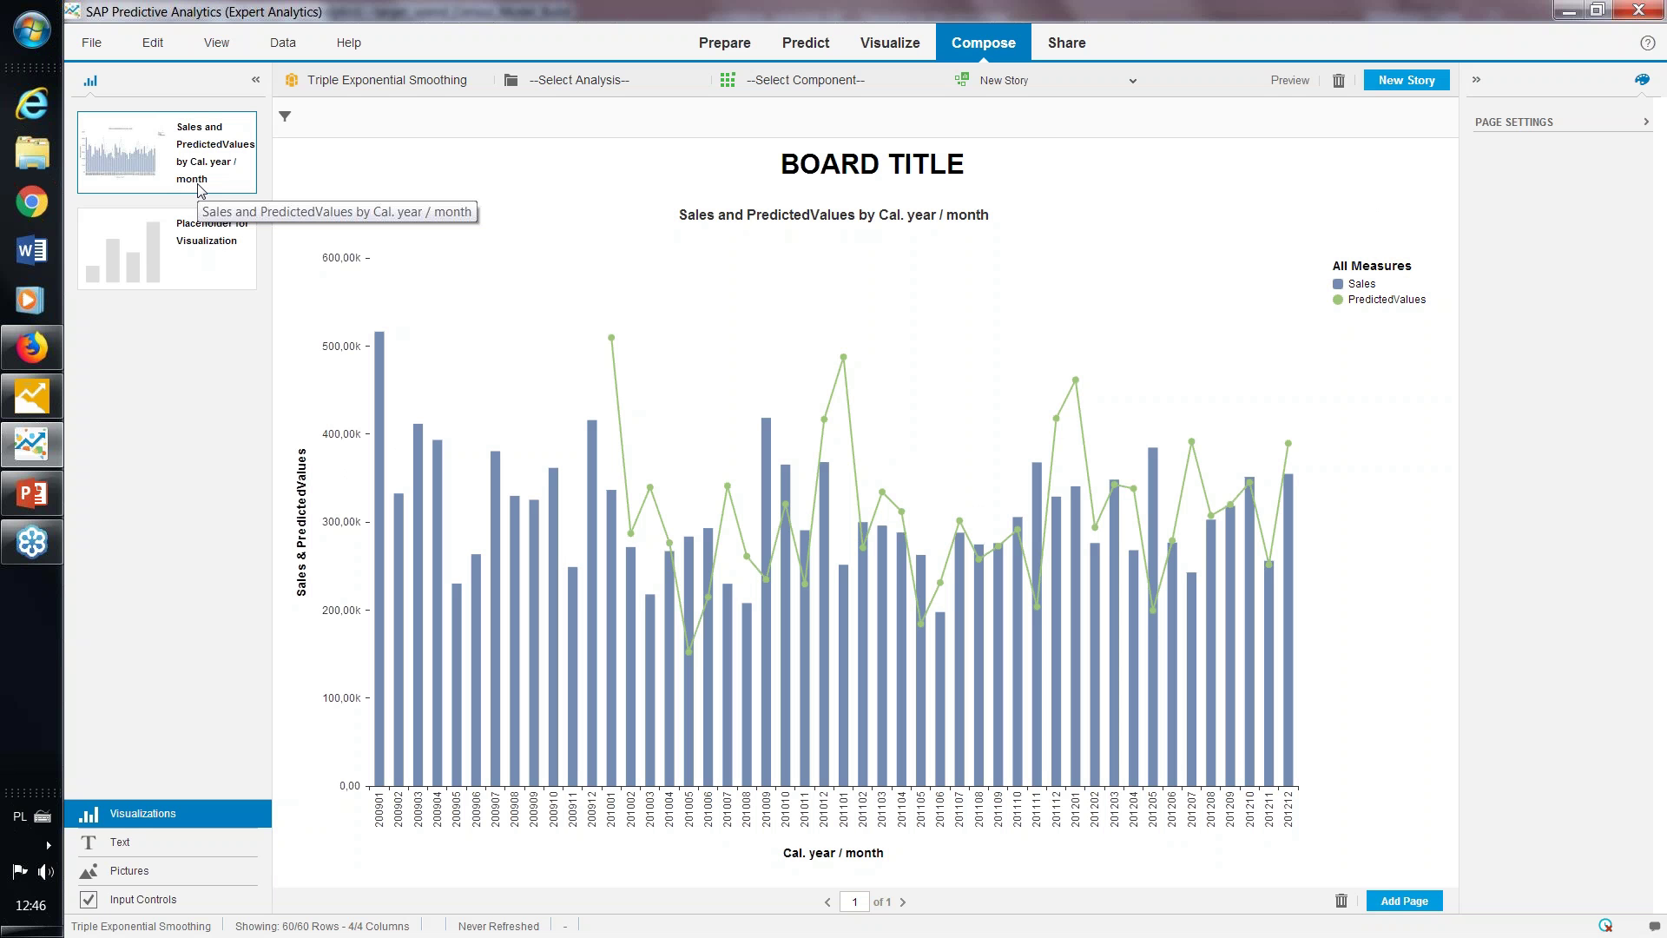
click(109, 848)
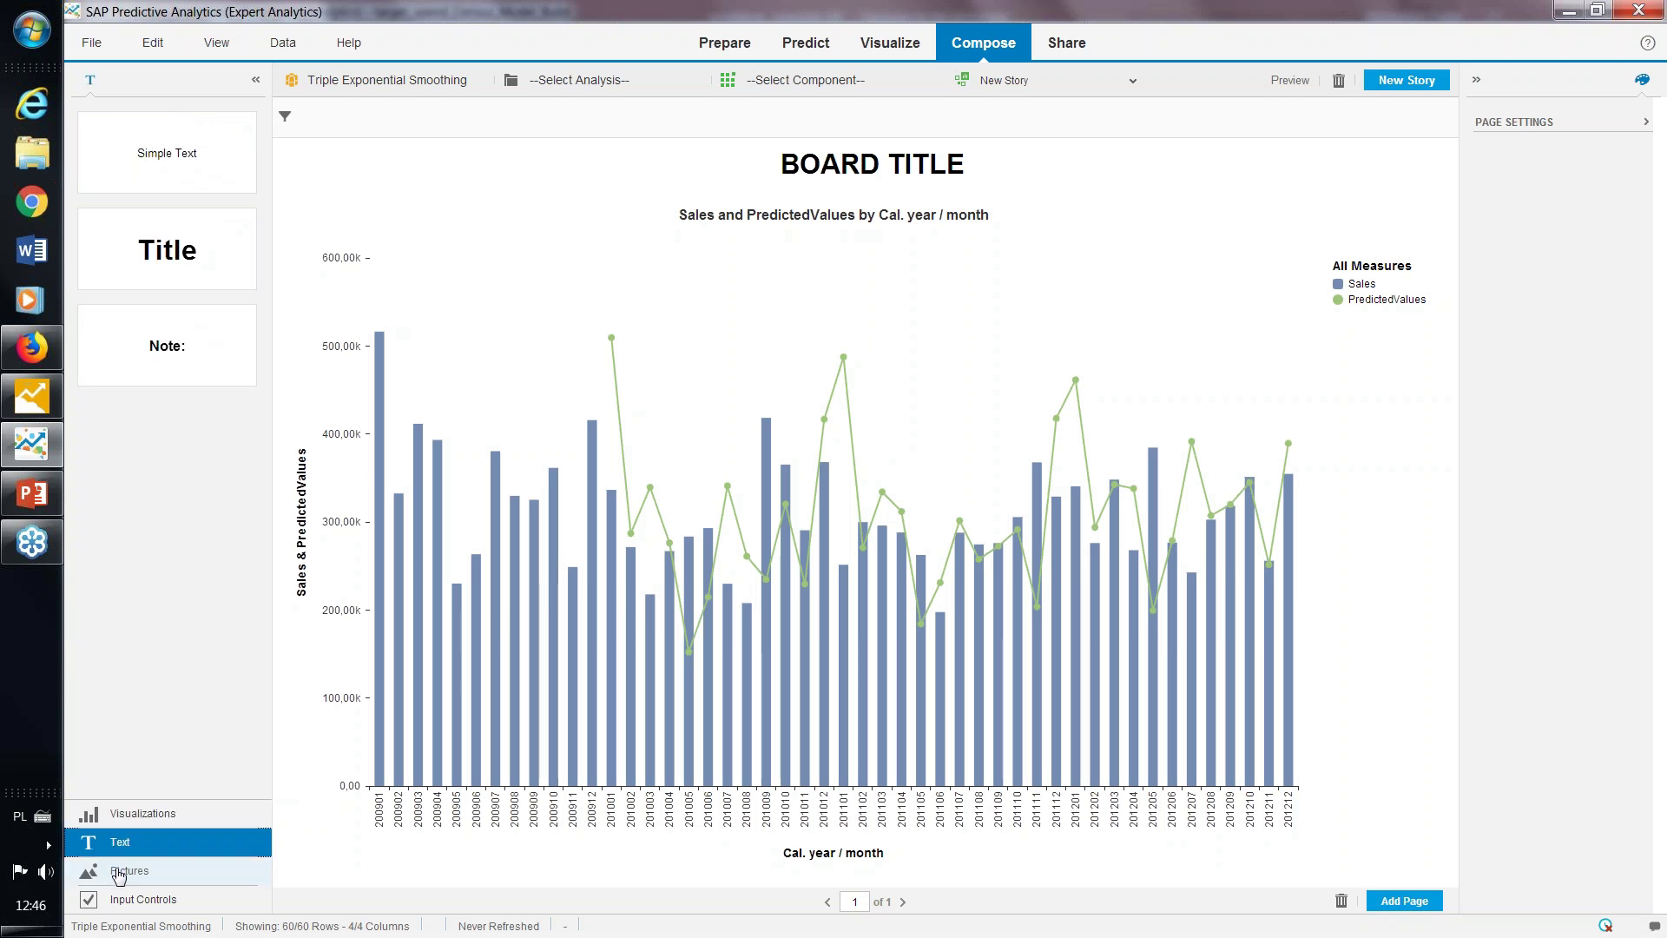
click(121, 870)
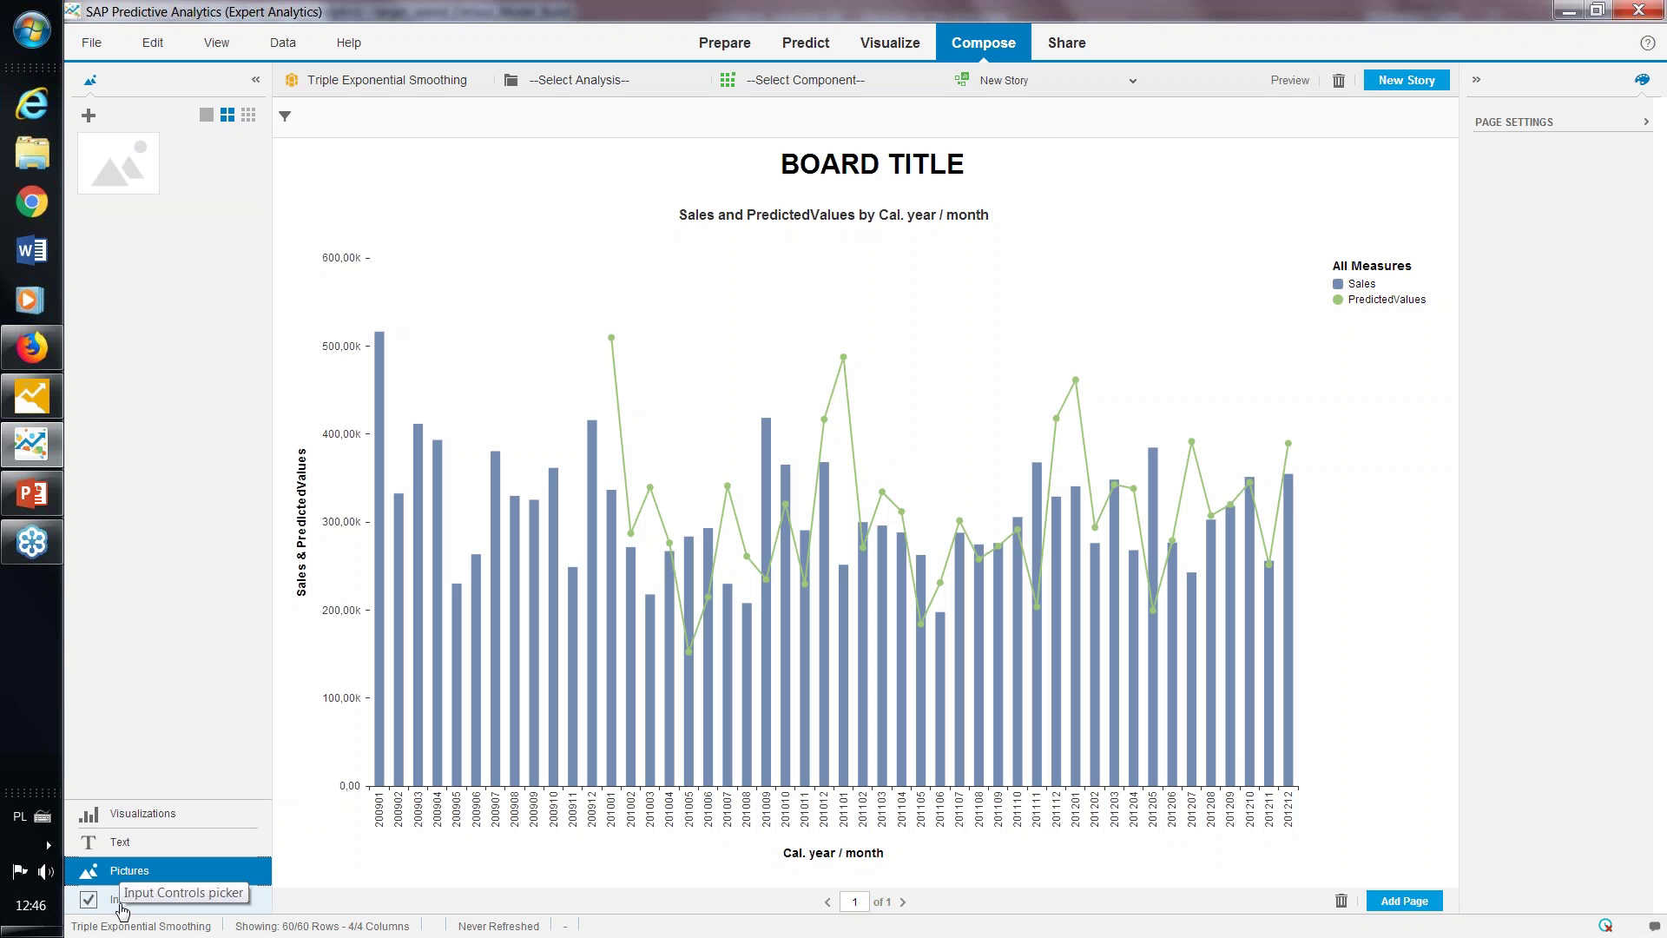
click(122, 903)
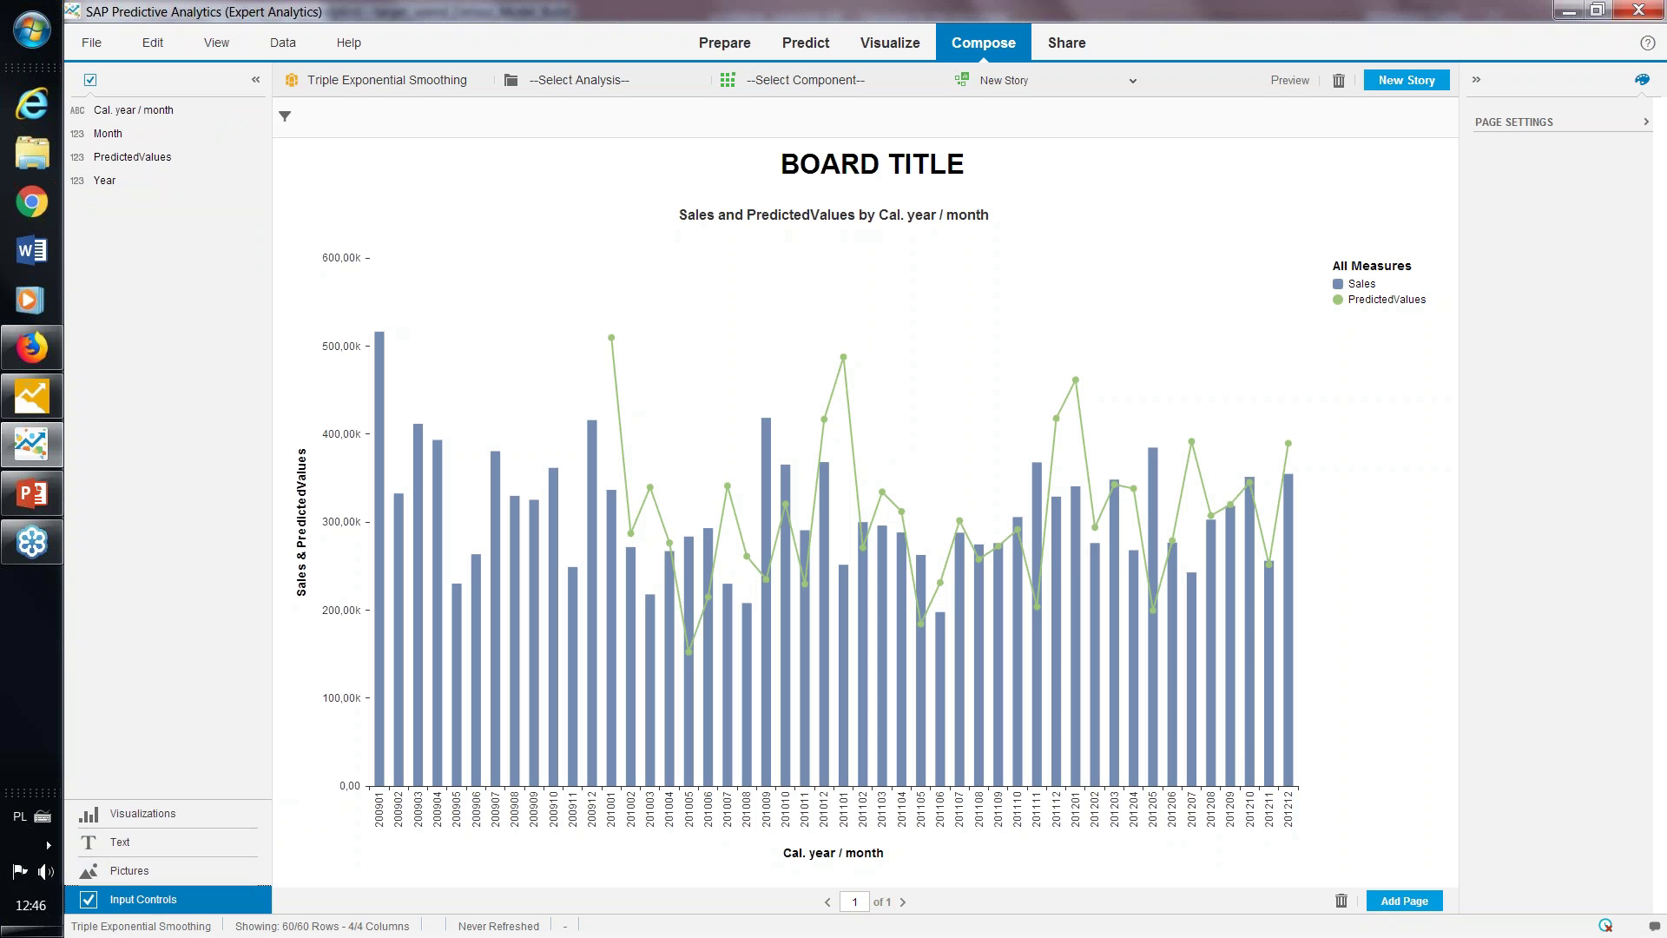
mouse_move(586, 255)
Look at the story sharing options and the document's Save As options for the SAP BI Platform destination
click(1066, 43)
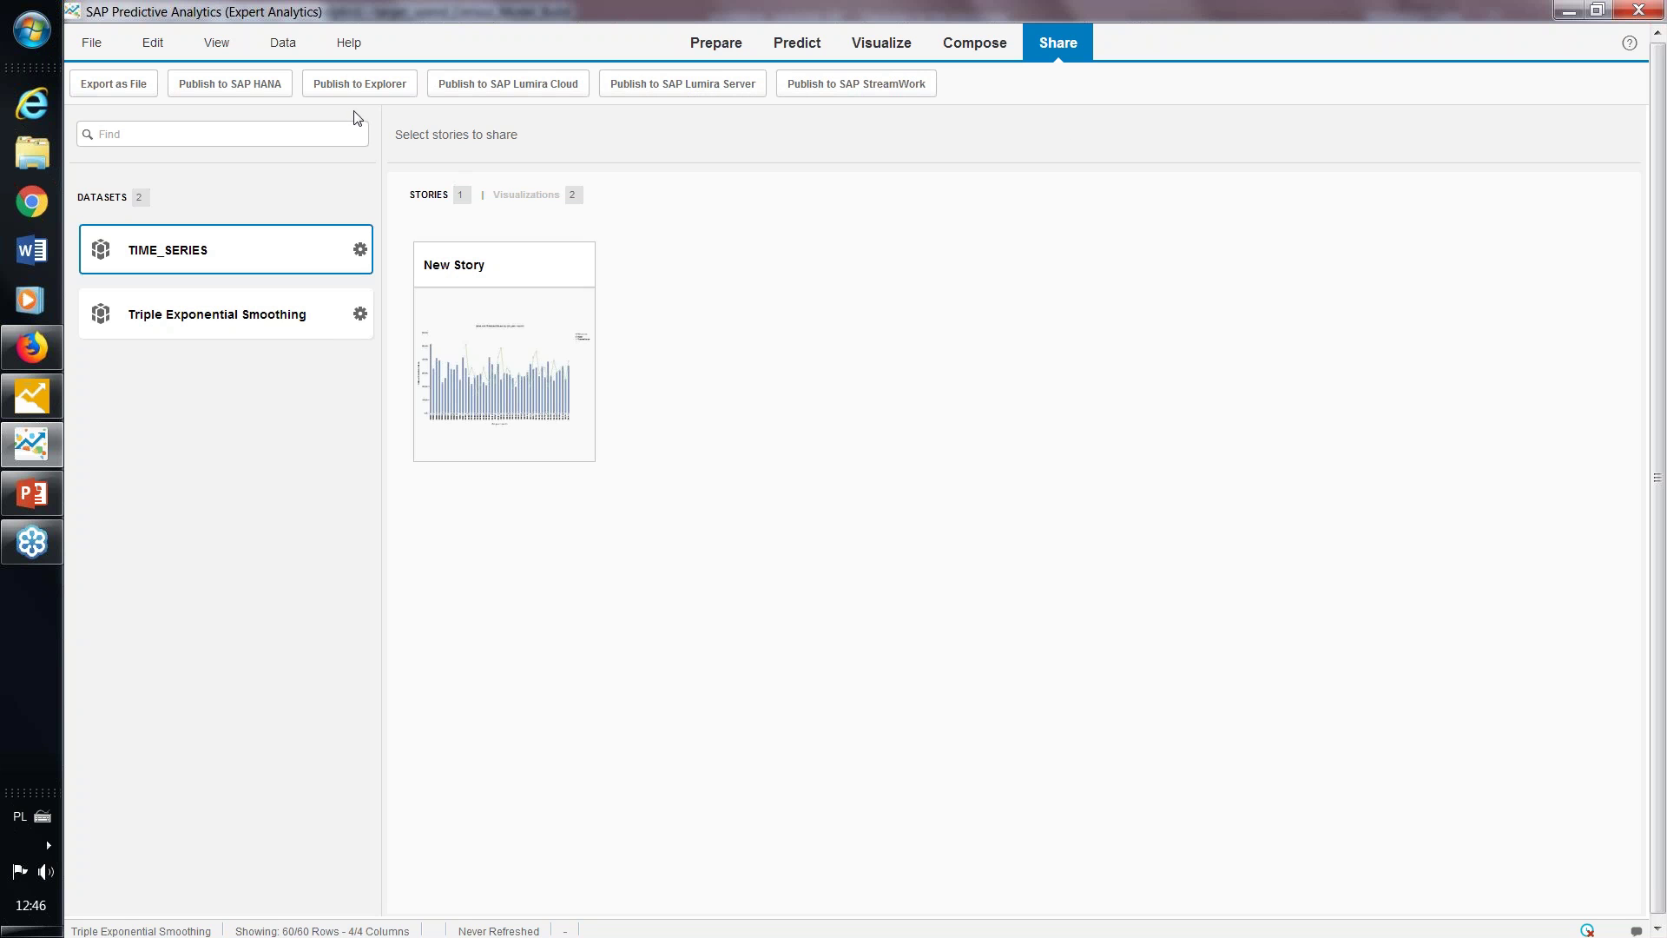
click(89, 51)
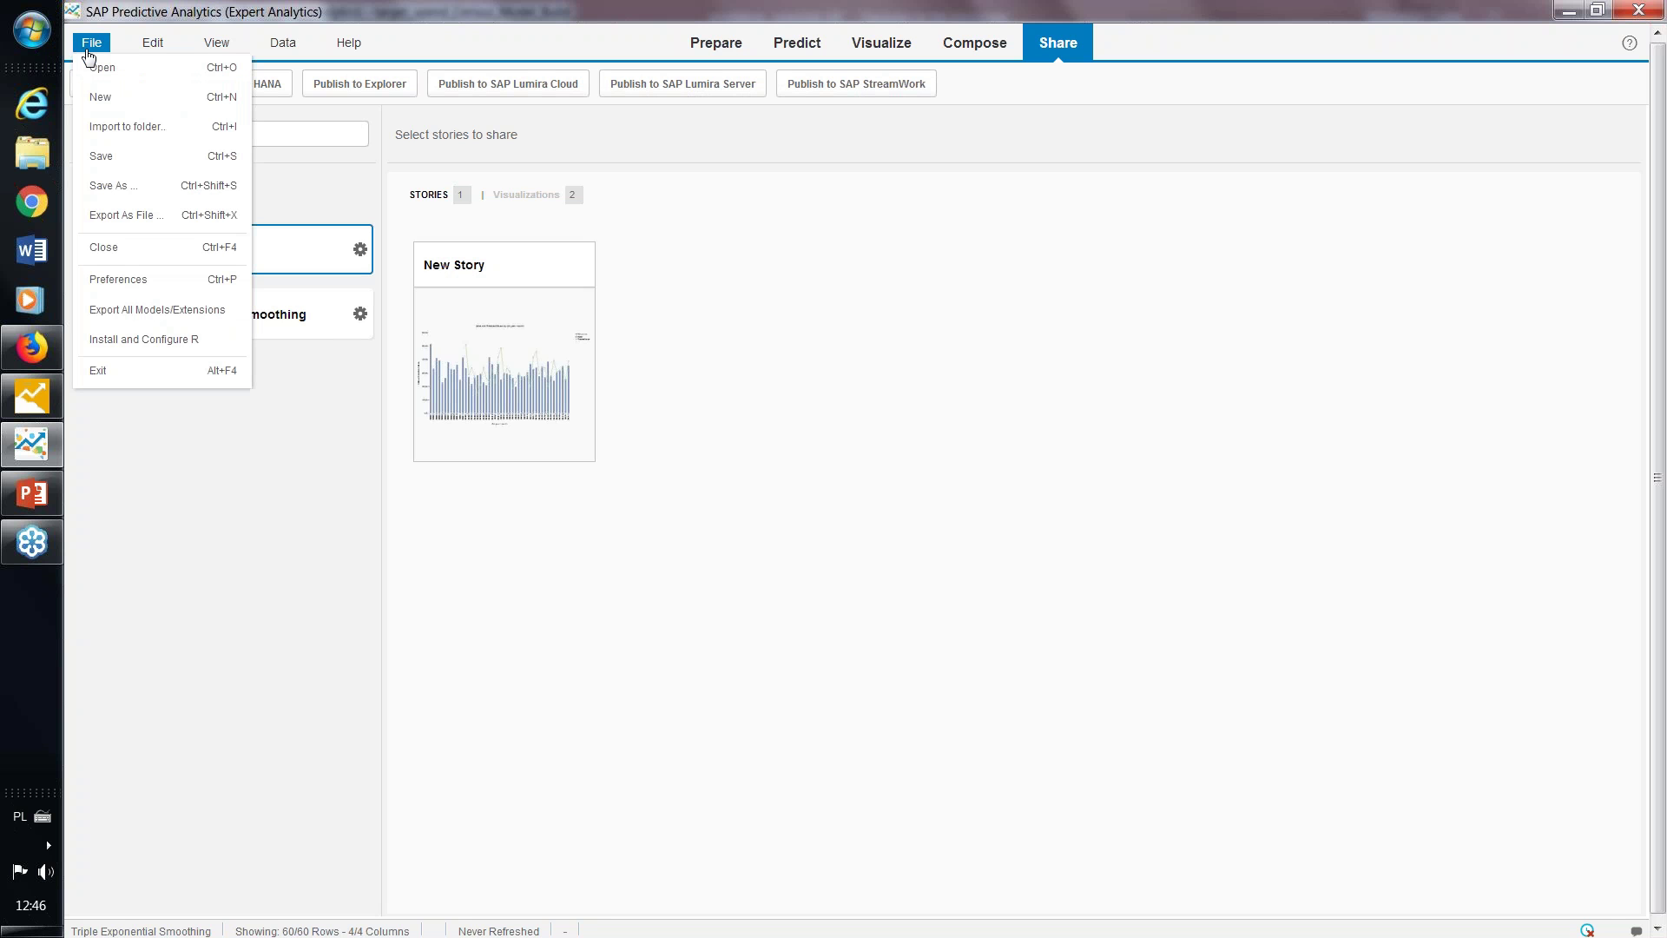
click(200, 185)
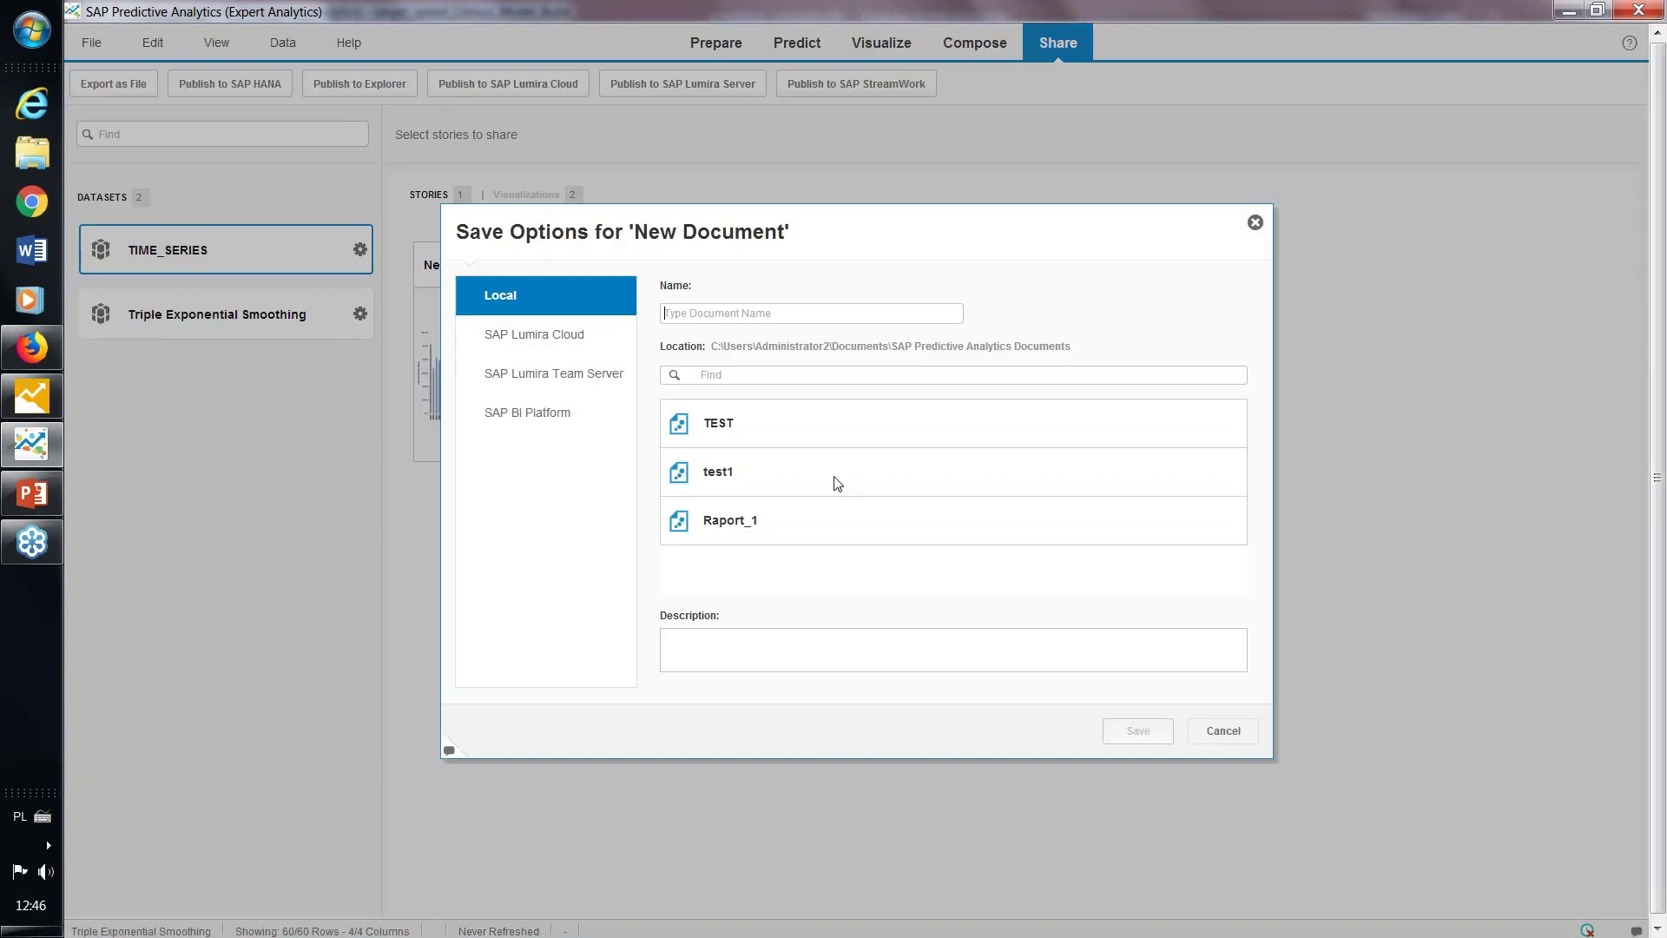
click(555, 414)
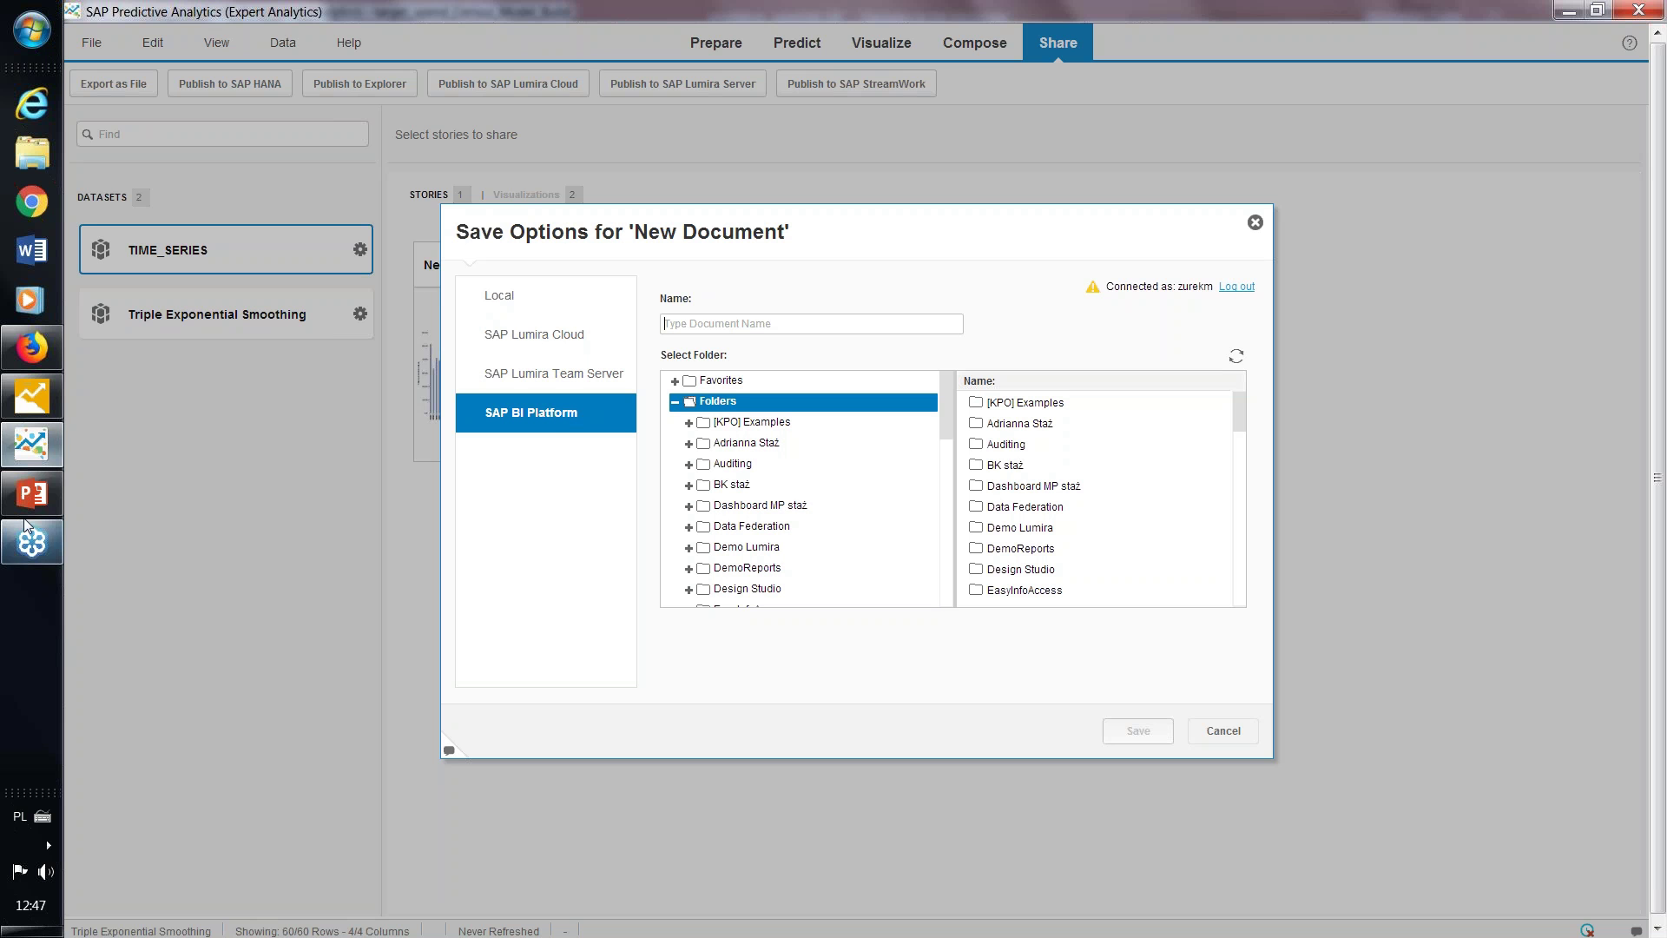
Switch to the PowerPoint presentation and start the slide show from the closing Thank you slide
click(31, 493)
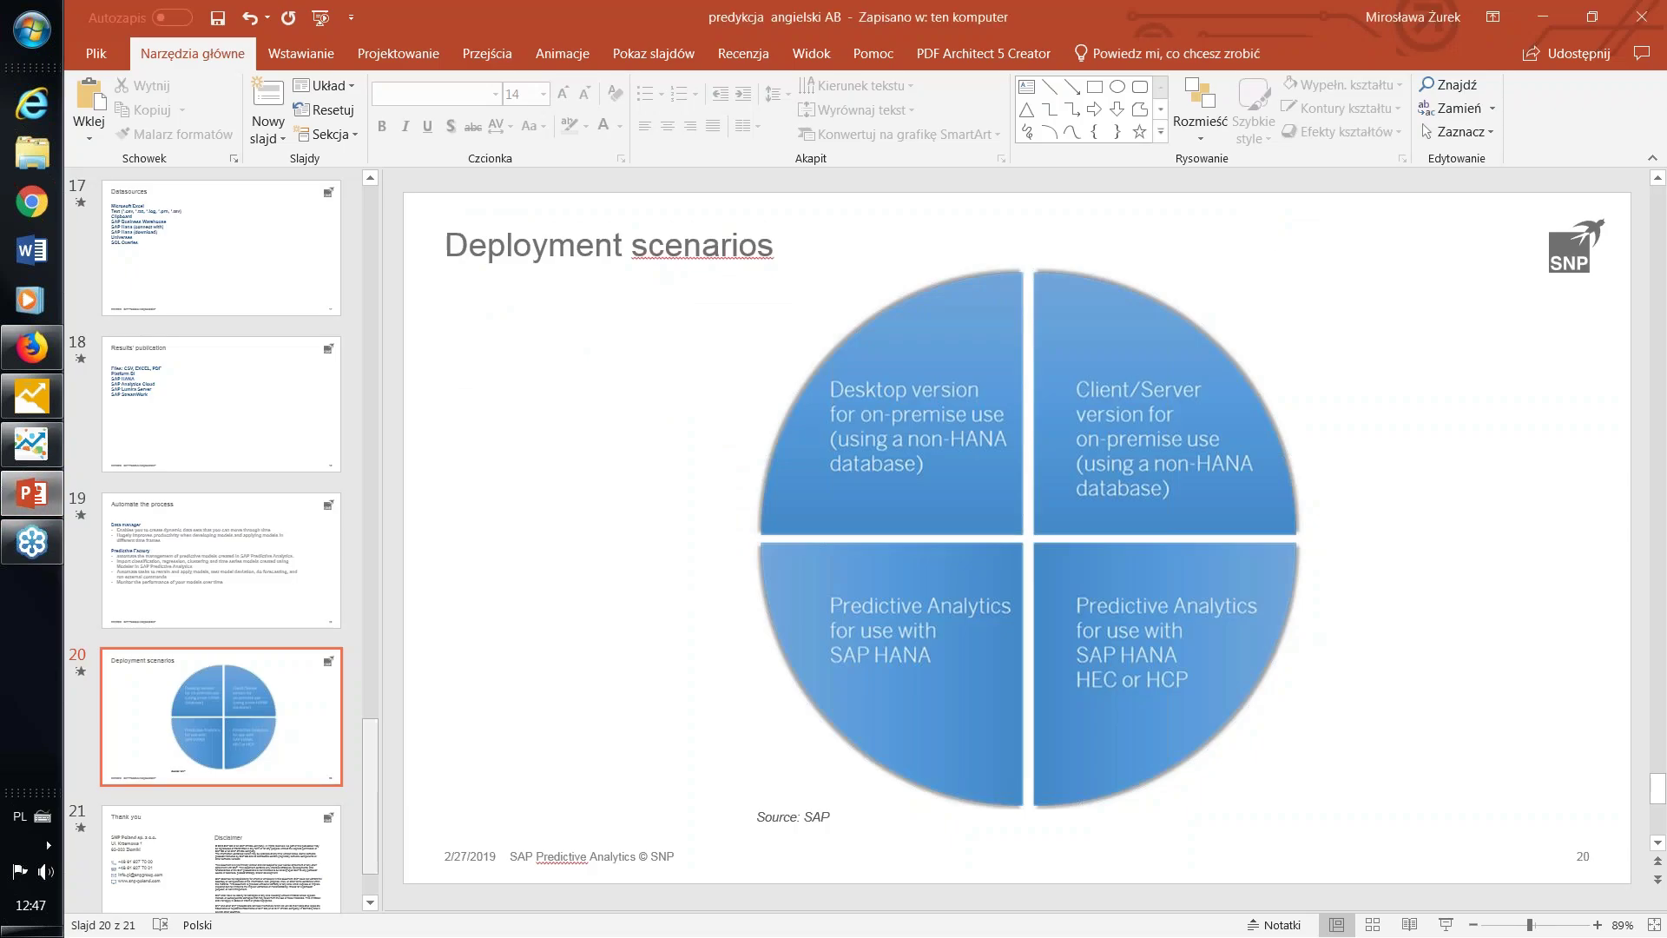
click(252, 811)
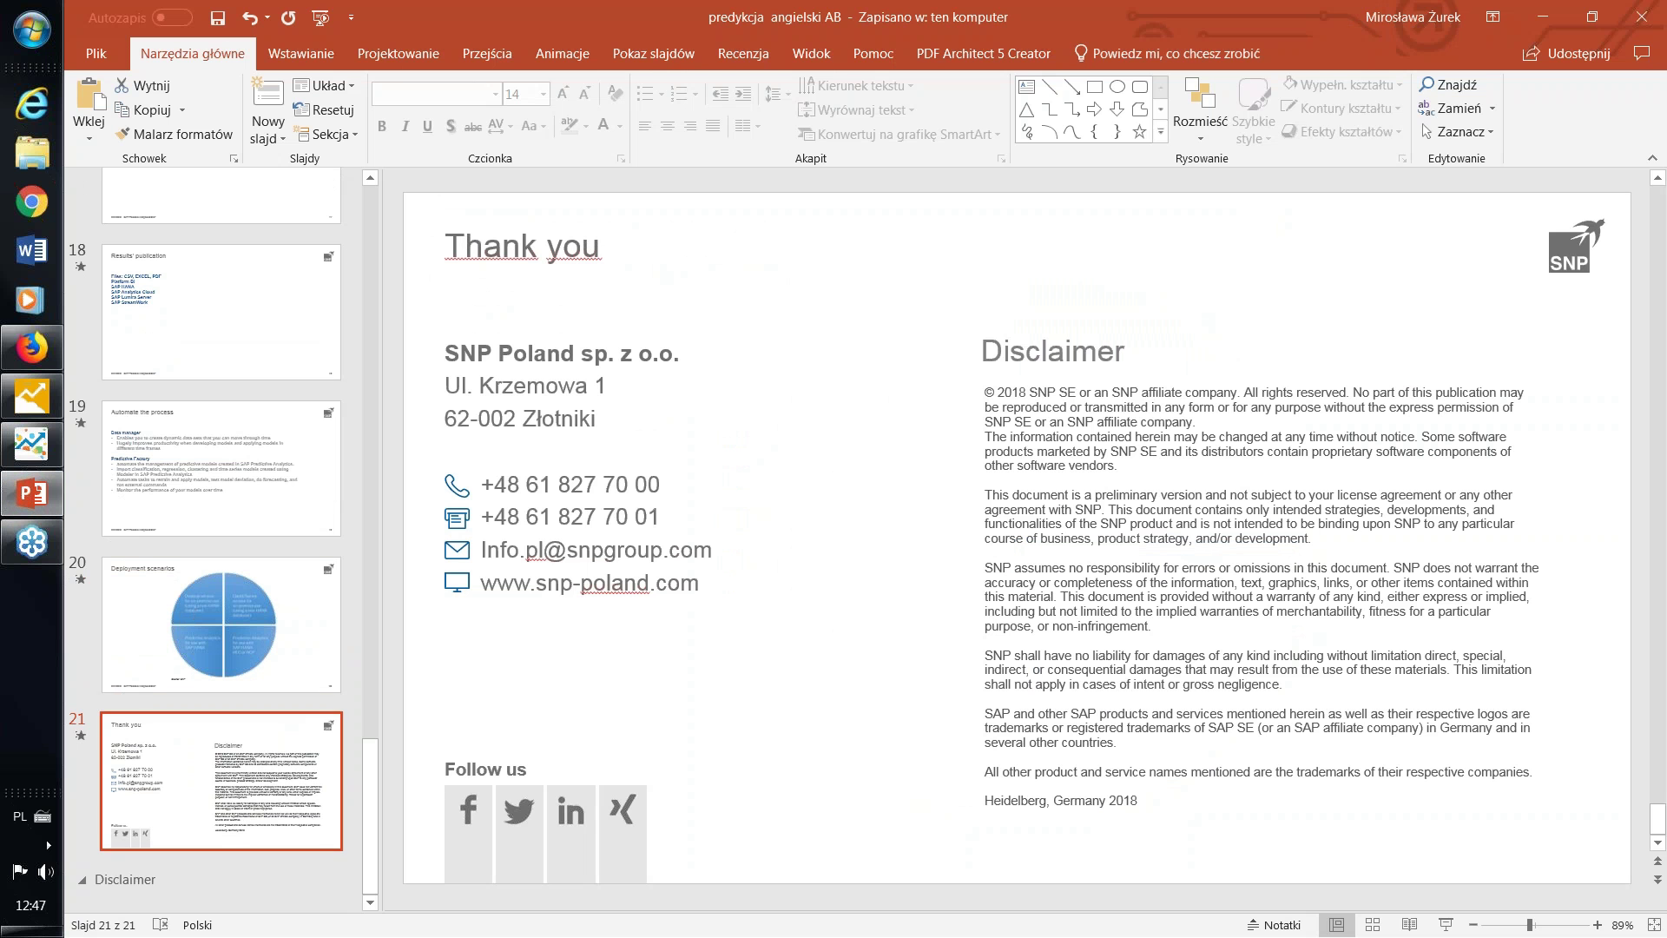
click(653, 53)
click(152, 104)
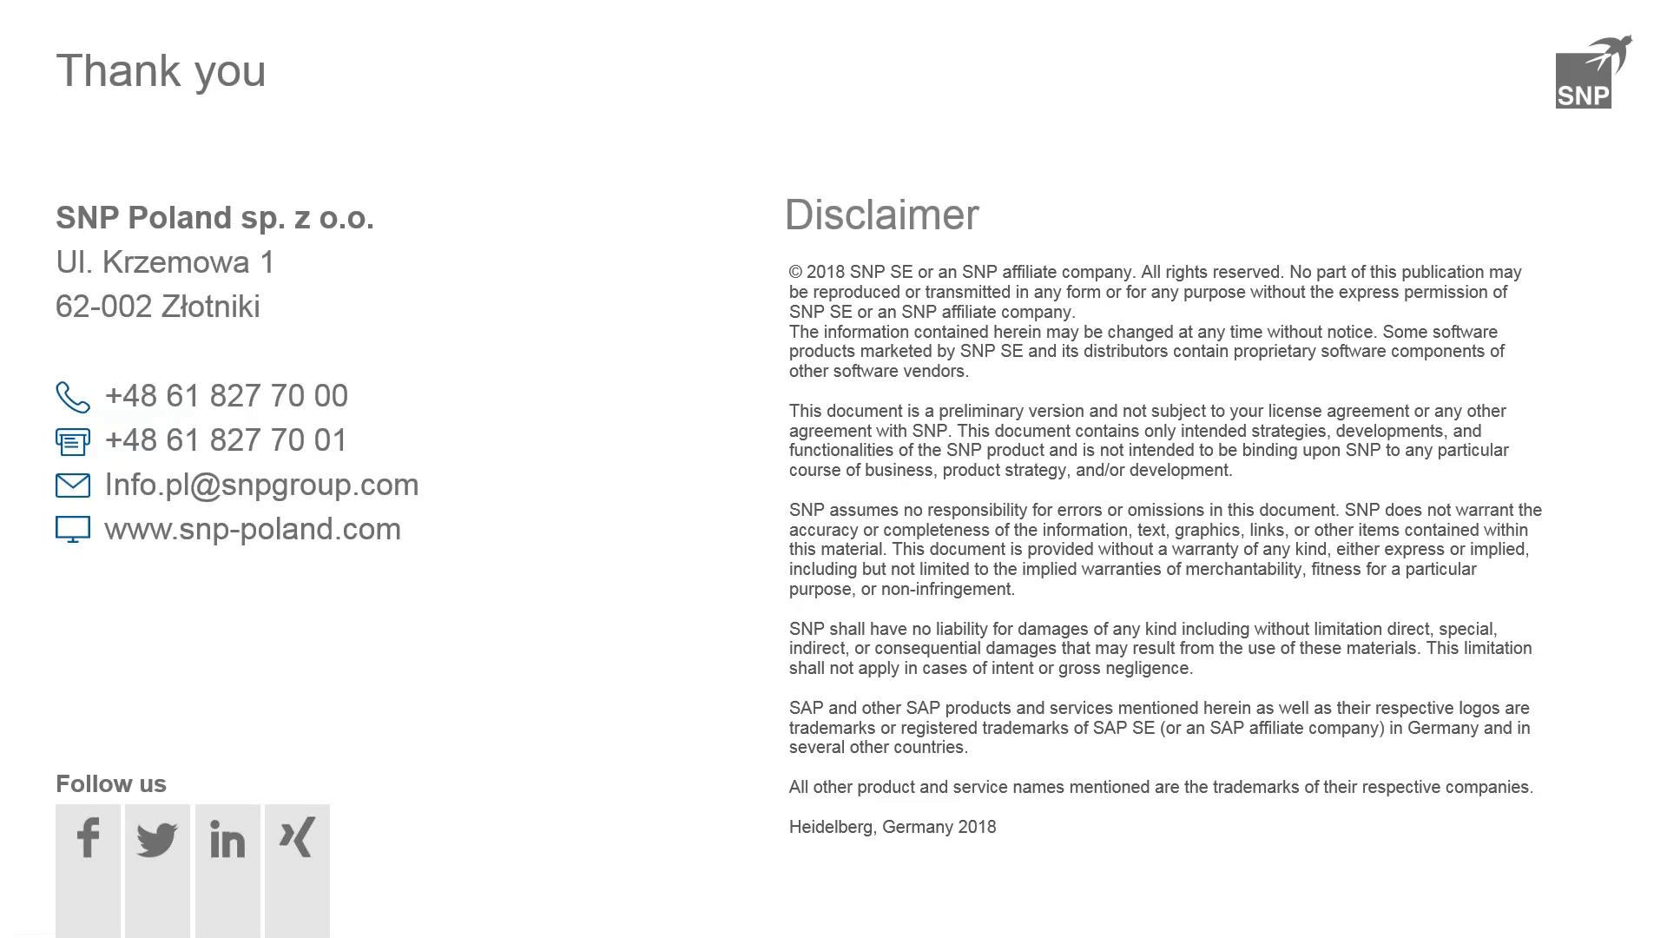